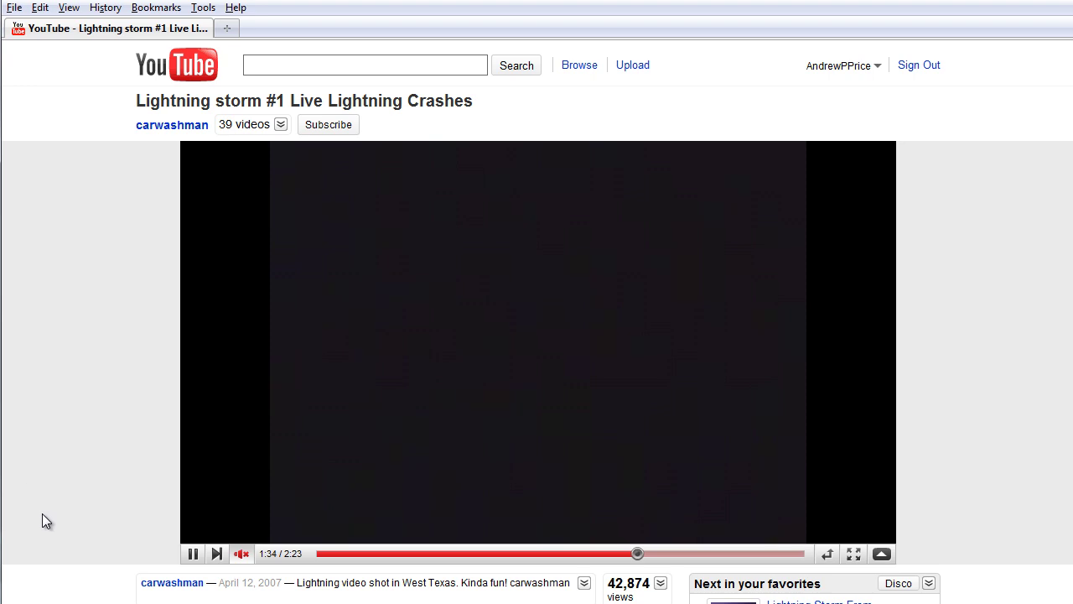
Switch from the YouTube lightning video to Blender, close the finished lightning render and show the Default screen layout.
key("ctrl+Right")
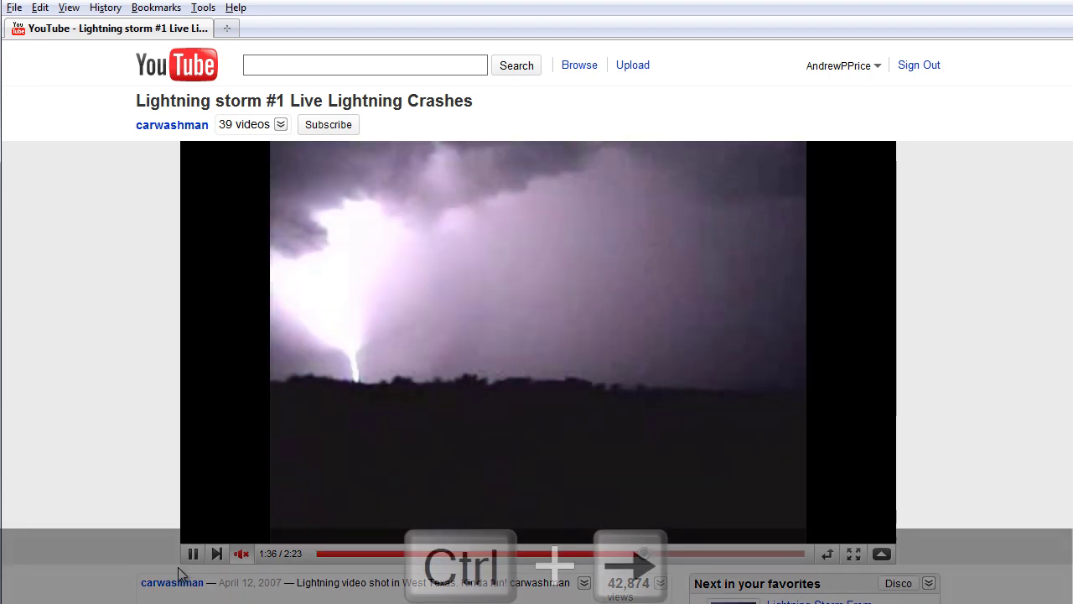
left_click(193, 602)
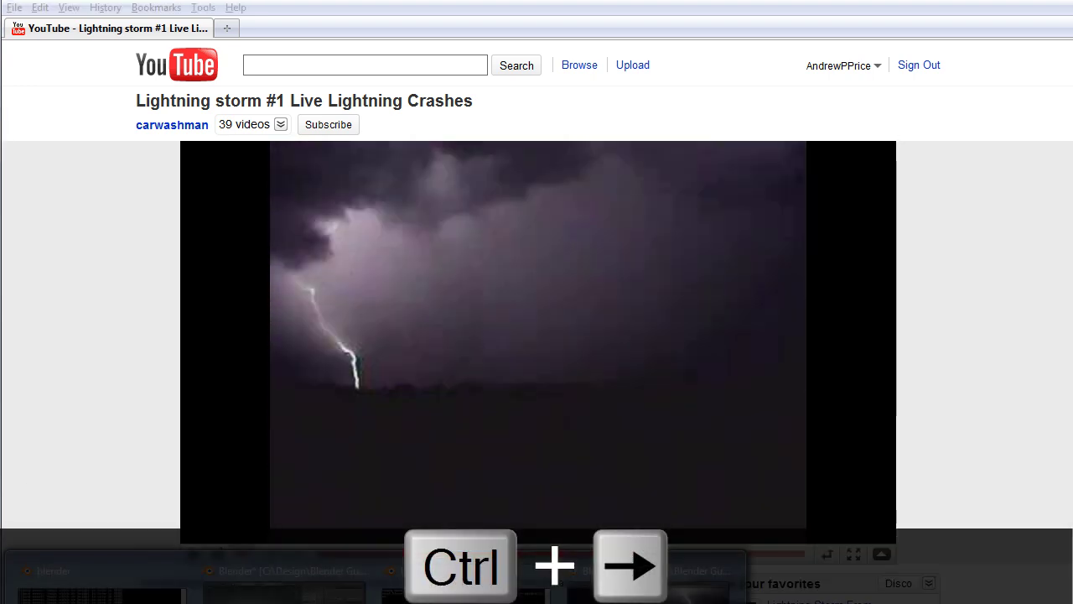
left_click(629, 586)
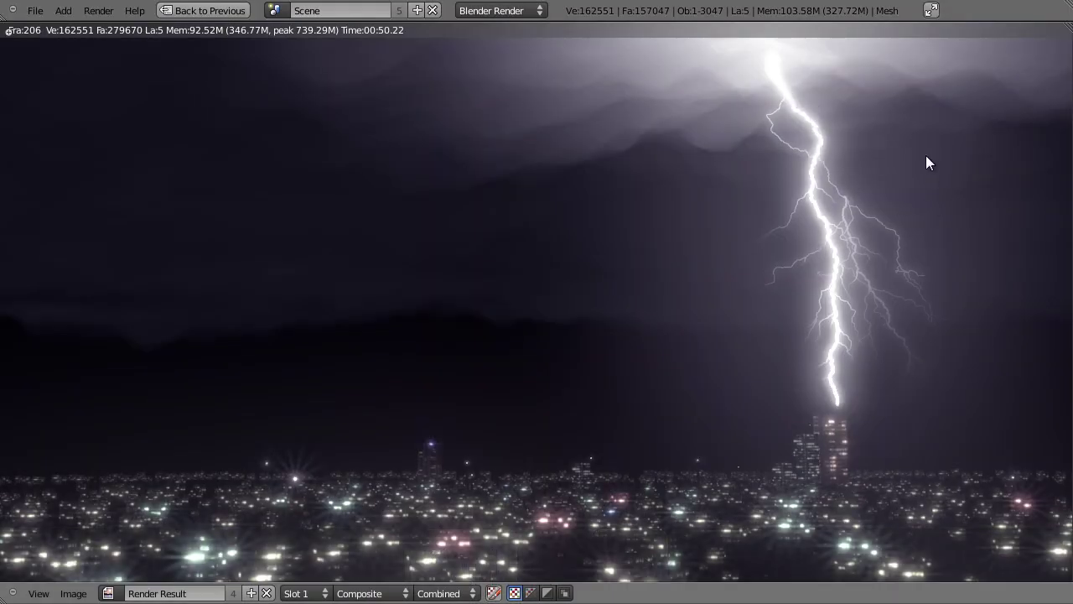
key("Escape")
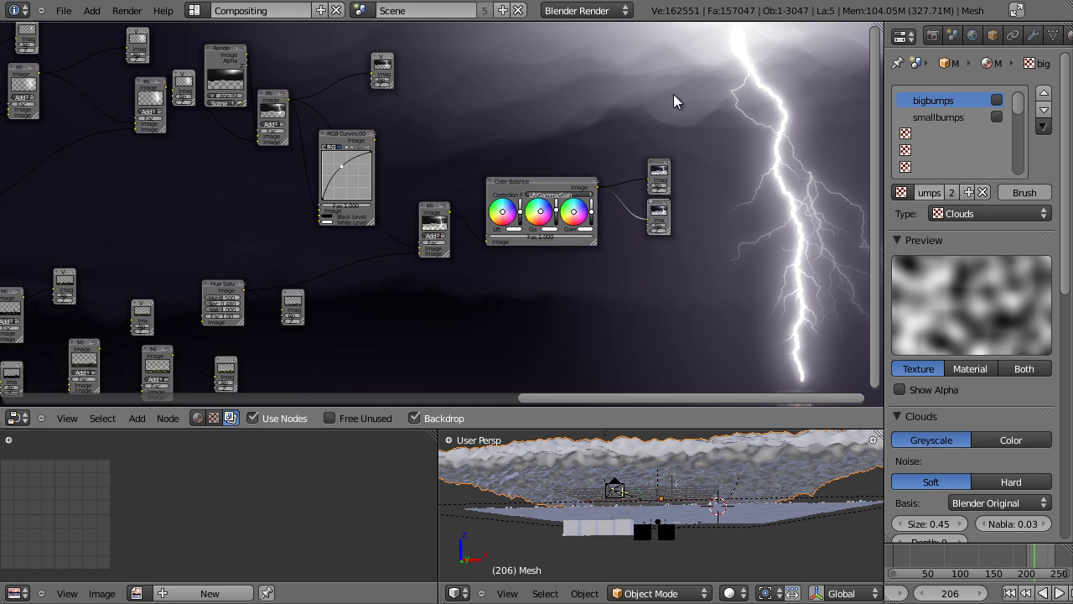
key("ctrl+Right")
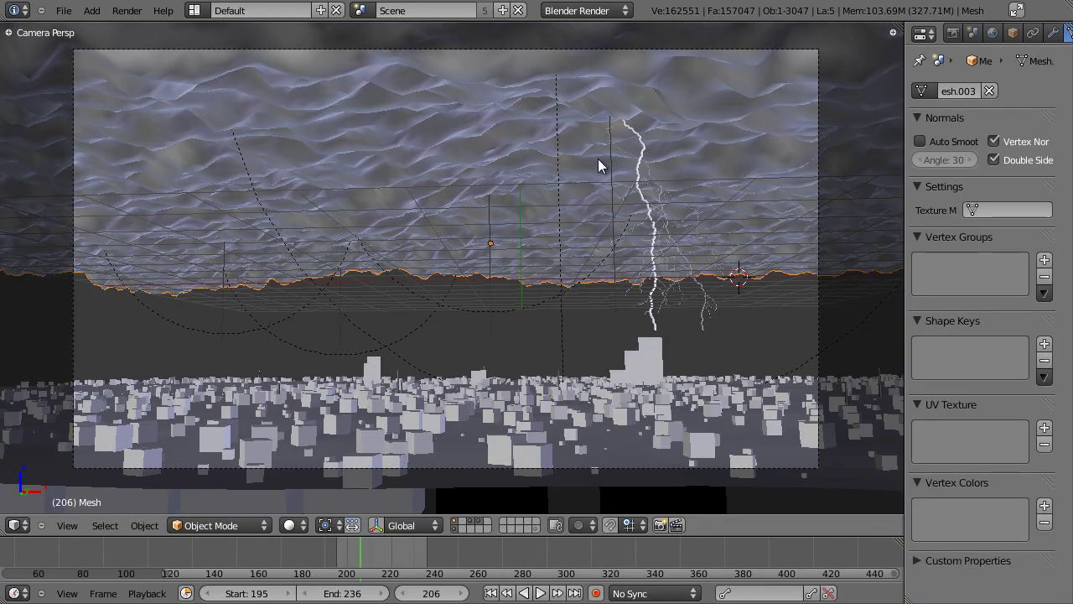
Examine the MainStrike lightning bolt in front orthographic view and close up, from its origin in the clouds down towards the city.
right_click(598, 158)
key("KP_1")
key("KP_5")
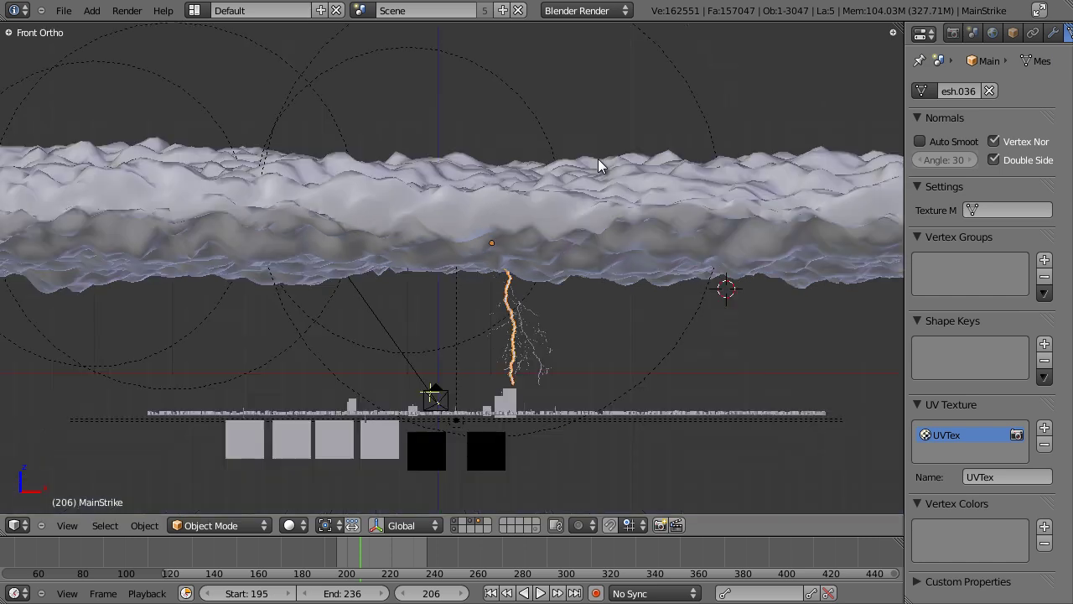
scroll(534, 224, "up", 2)
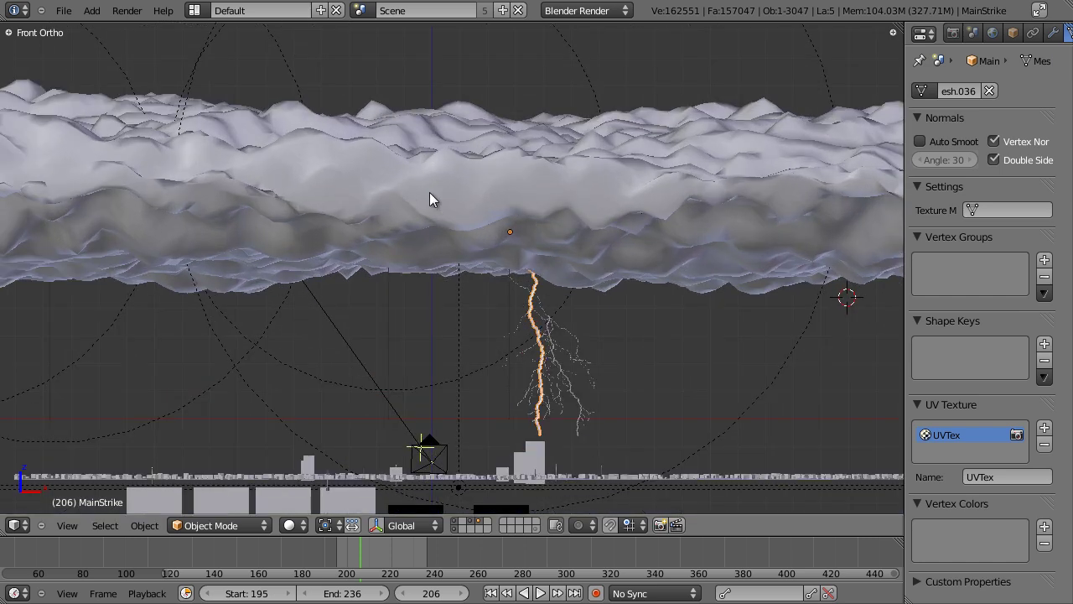
right_click(539, 249)
right_click(596, 482)
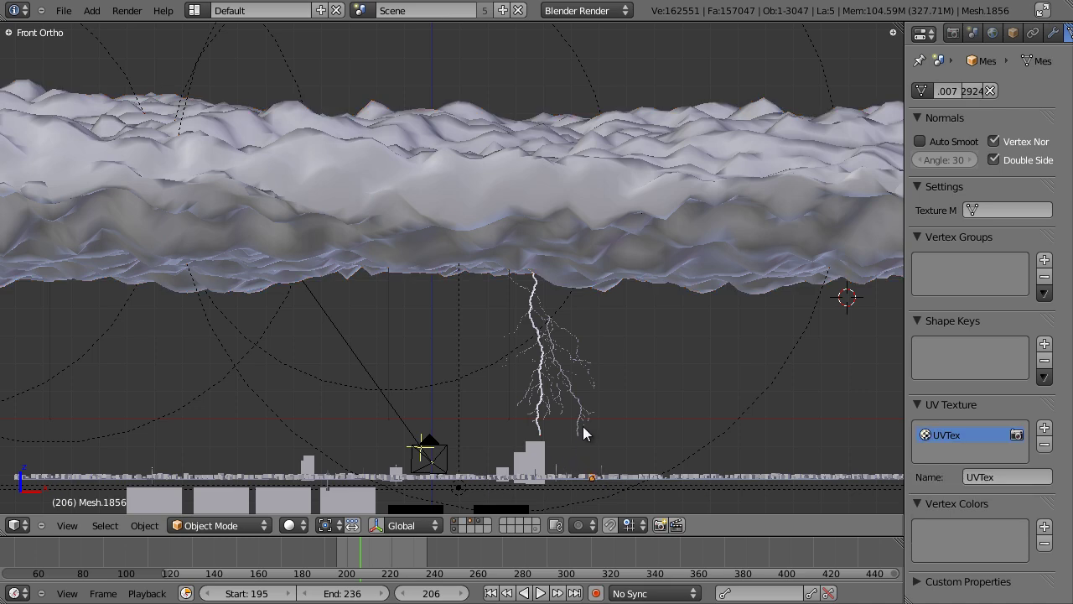
key("KP_0")
right_click(641, 194)
key("KP_Decimal")
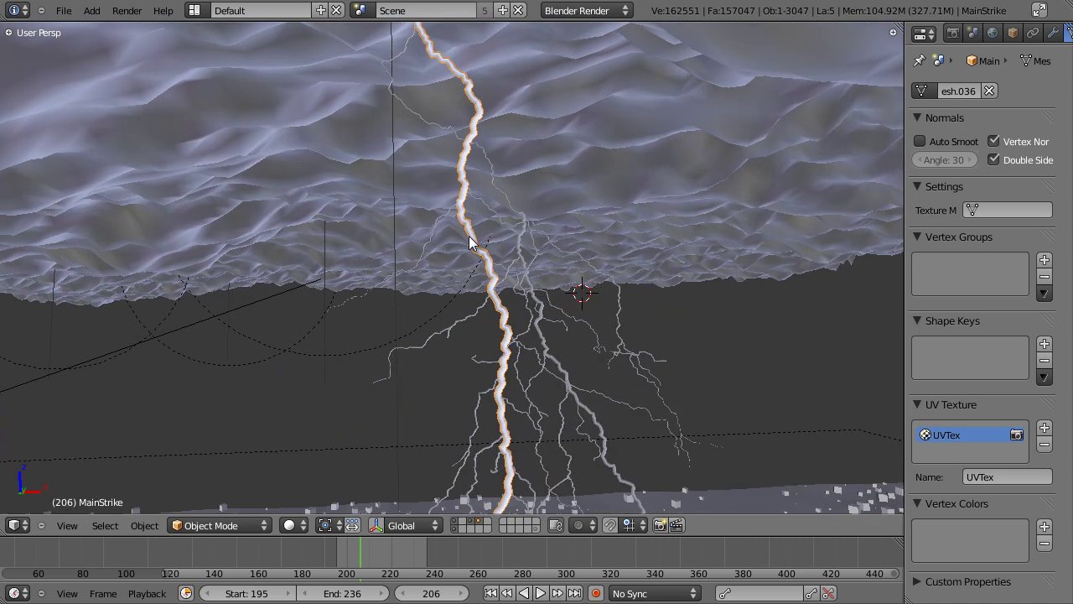
middle_click_drag(469, 236, 431, 224)
middle_click_drag(501, 189, 436, 149)
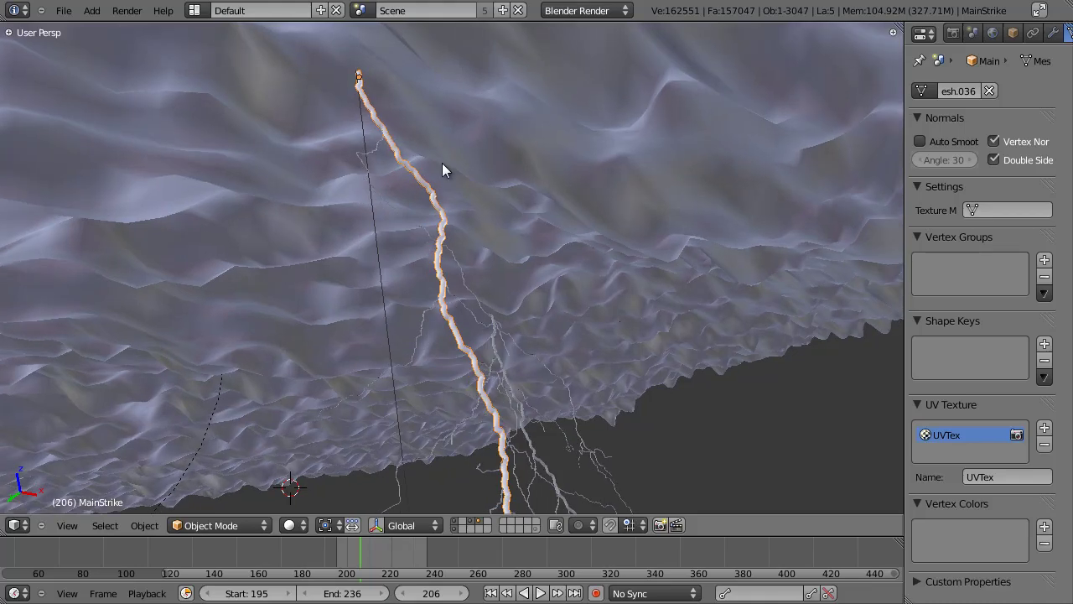
middle_click_drag(506, 426, 541, 311)
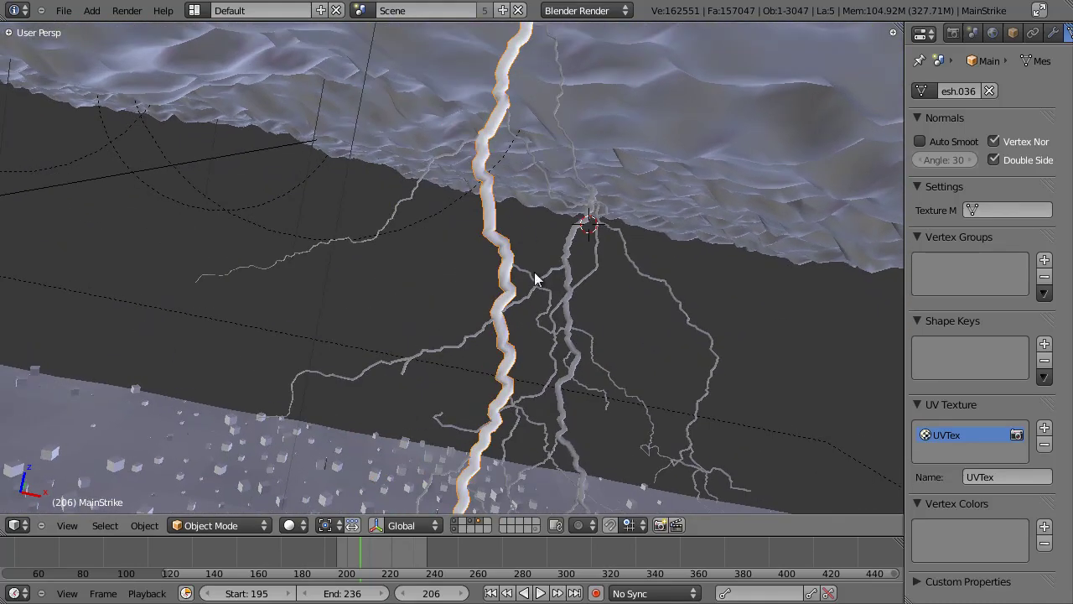
middle_click_drag(505, 260, 428, 267)
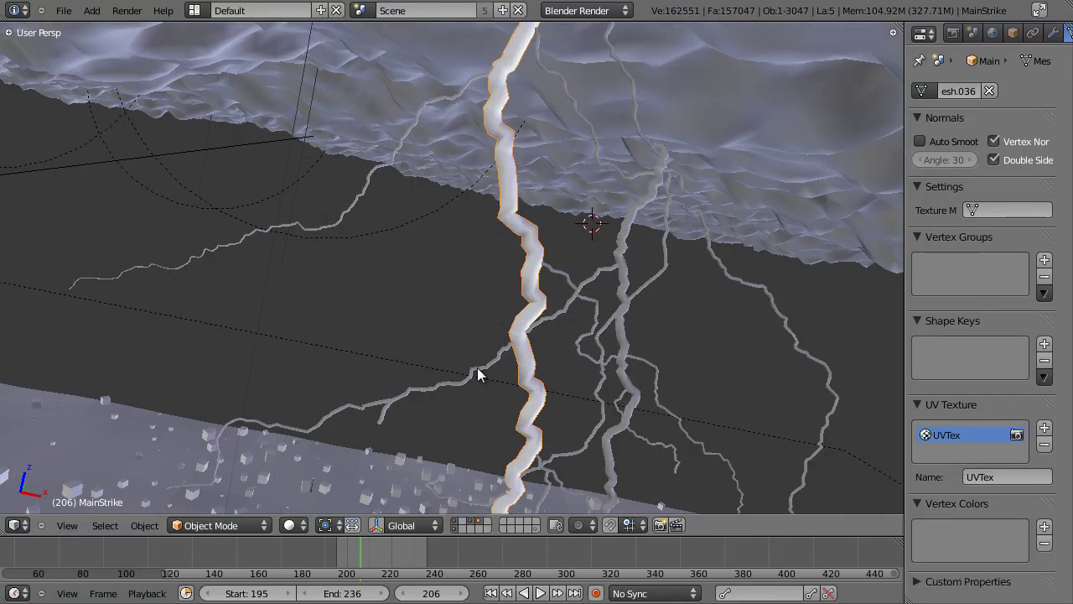
Select the separate branch meshes beside the main bolt and examine how they fork off it.
right_click(595, 295)
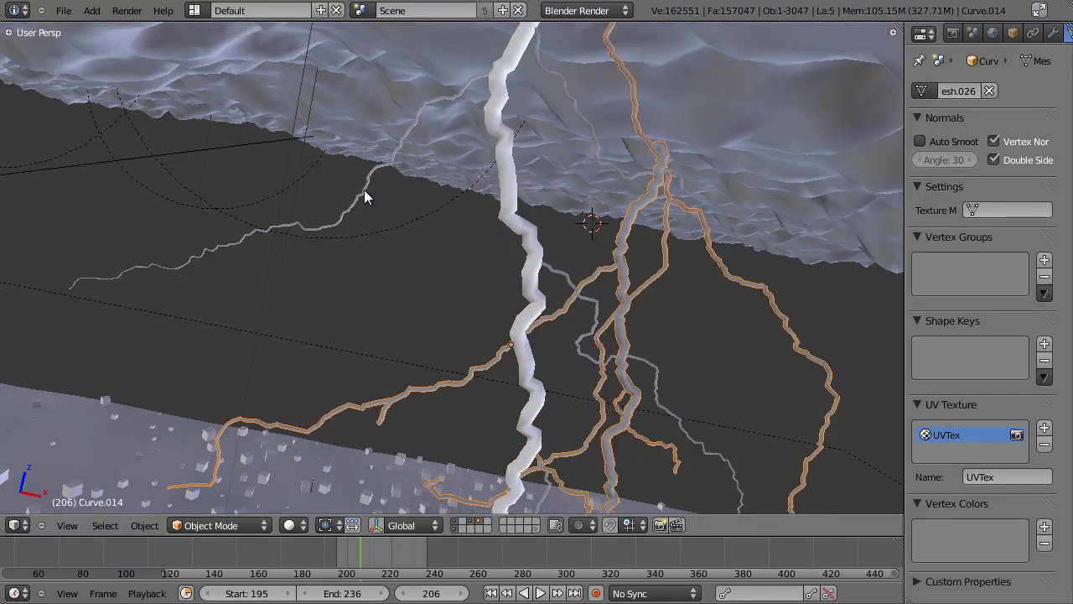
right_click(561, 81)
middle_click_drag(561, 106, 534, 240)
scroll(541, 235, "up", 3)
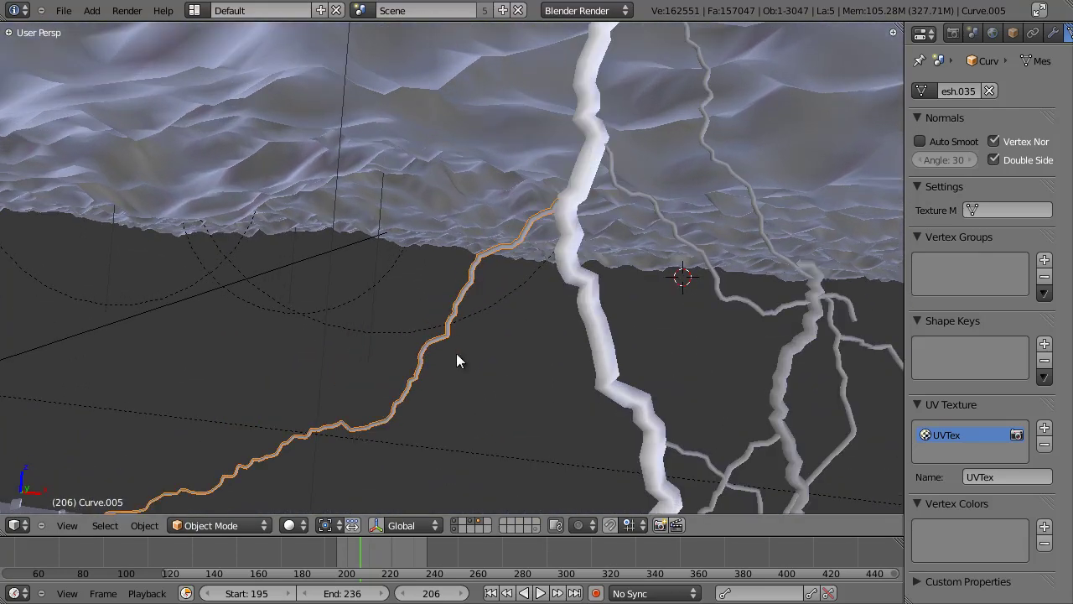
middle_click_drag(244, 482, 510, 195)
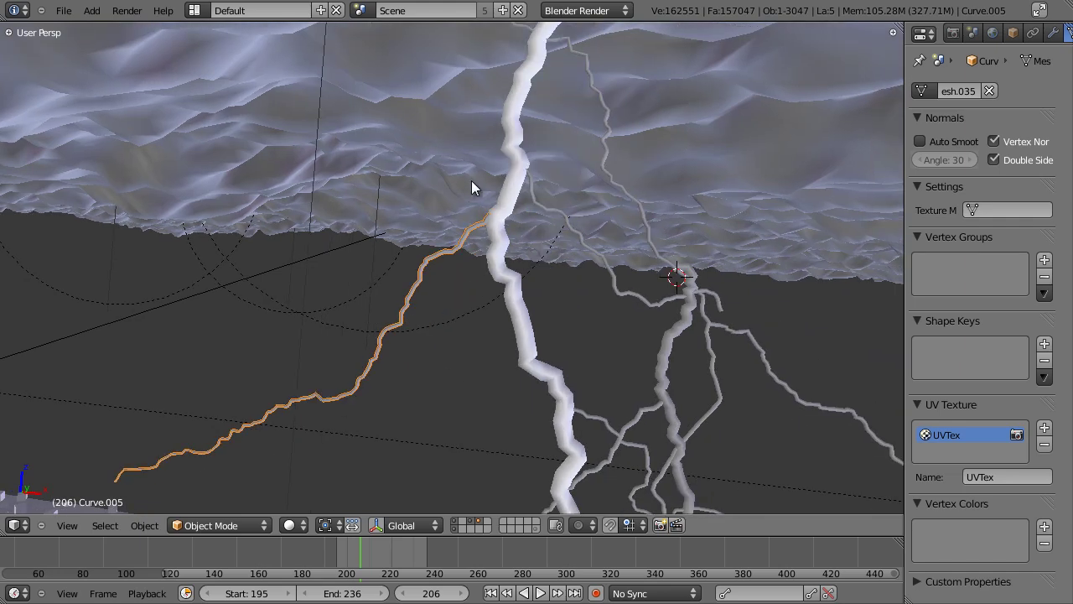
middle_click_drag(528, 406, 520, 299)
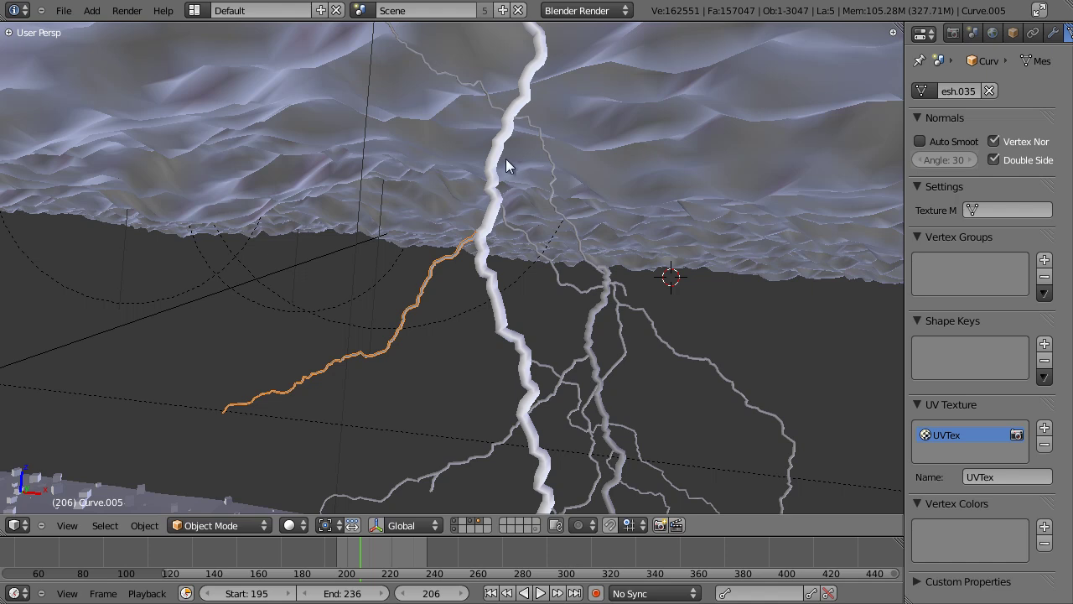
scroll(490, 295, "down", 8)
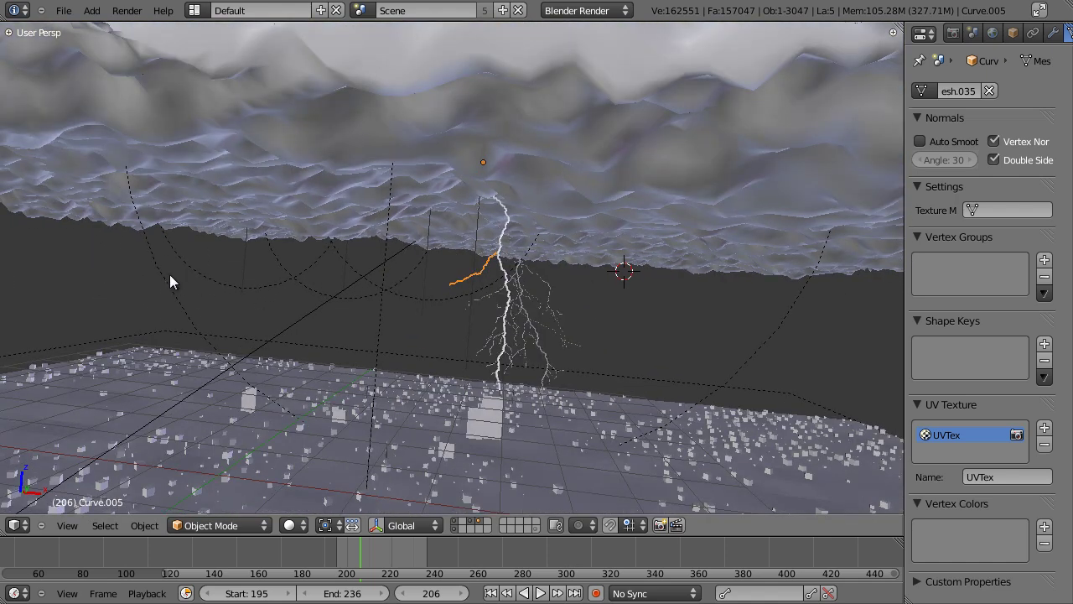
Examine the cloud mesh above the city from several angles, and look over the compositing node setup.
right_click(336, 238)
middle_click_drag(536, 126, 331, 184)
right_click(375, 227)
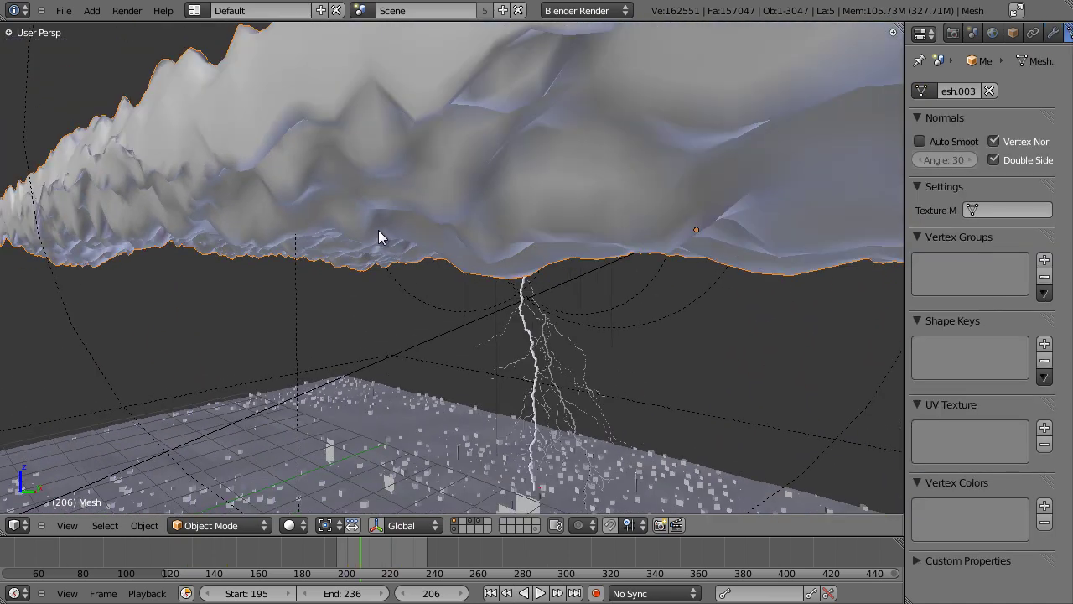
middle_click_drag(405, 179, 467, 498)
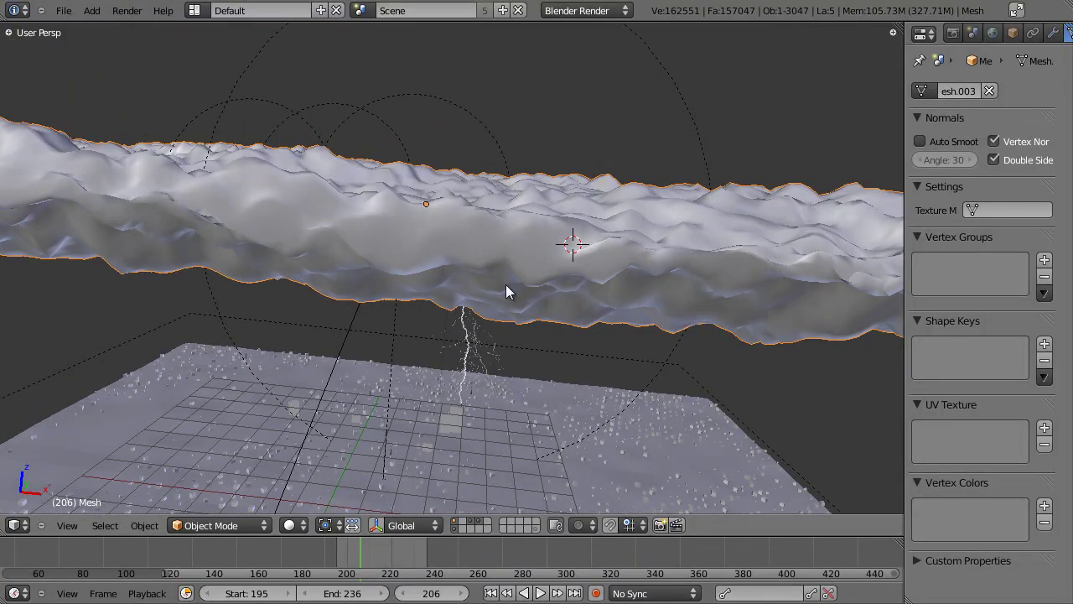
key("ctrl+Left")
mouse_move(602, 285)
middle_mouse_down()
mouse_move(363, 271)
mouse_move(647, 175)
mouse_move(517, 252)
mouse_move(685, 247)
mouse_move(463, 215)
middle_mouse_up()
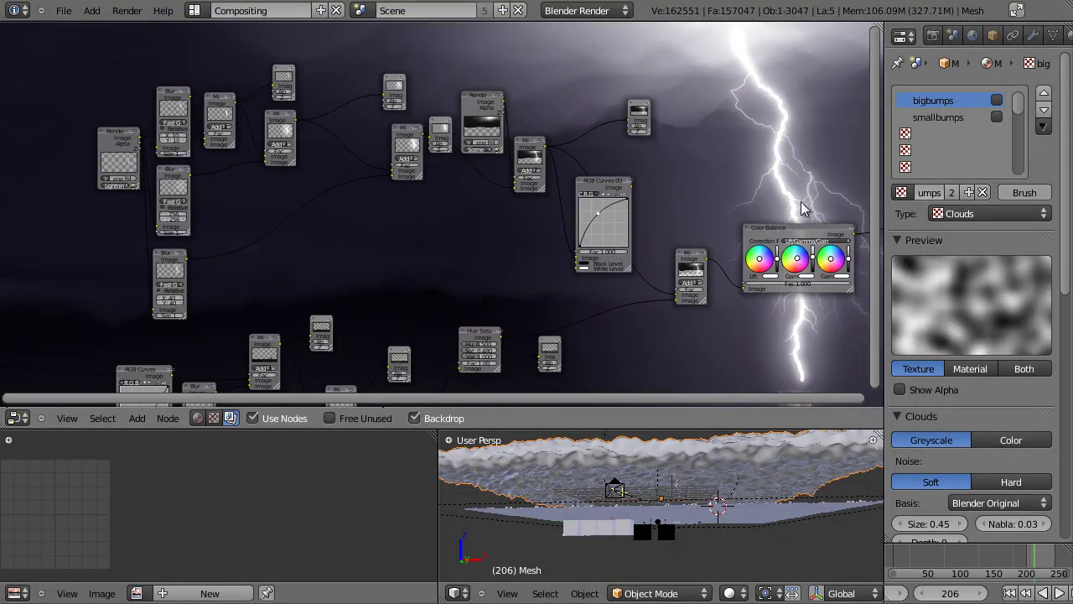
middle_click_drag(700, 168, 416, 157)
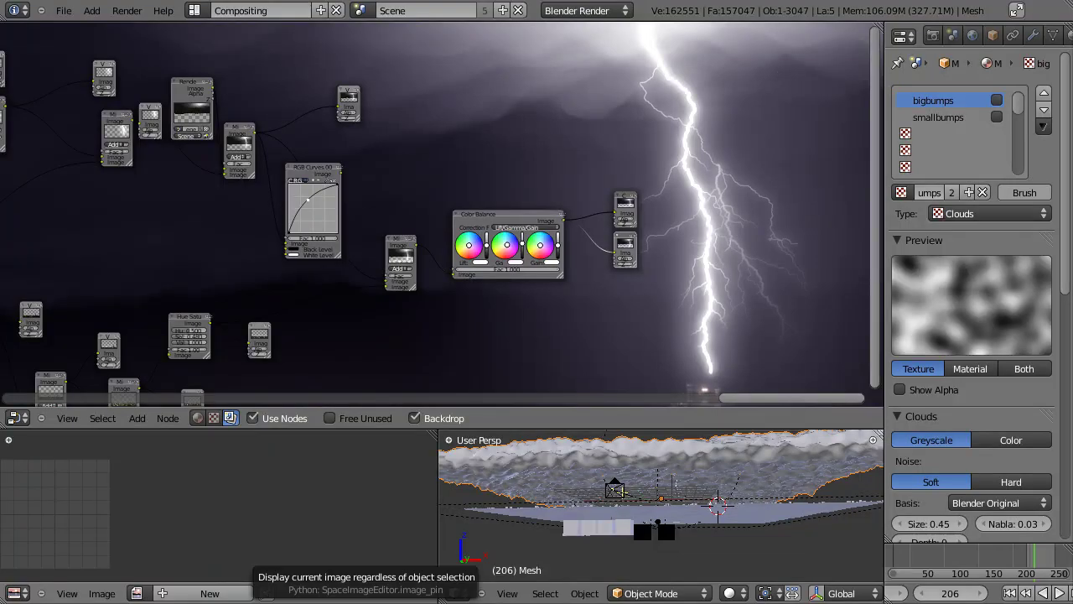
Switch to the other Blender window and open the lightning tutorial blend file from the recent files.
left_click(276, 592)
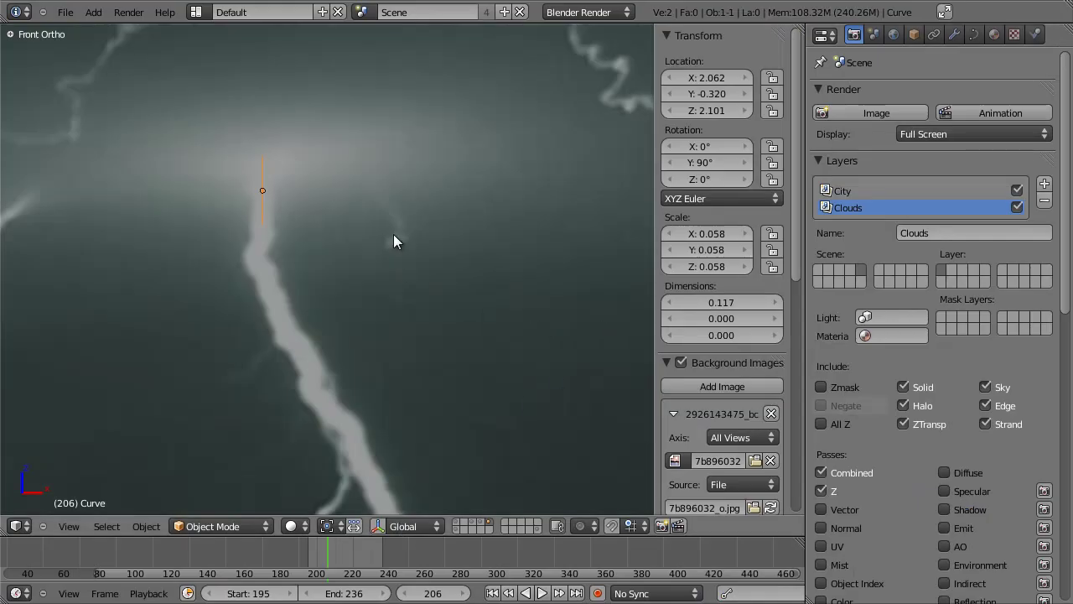
left_click(65, 12)
mouse_move(142, 62)
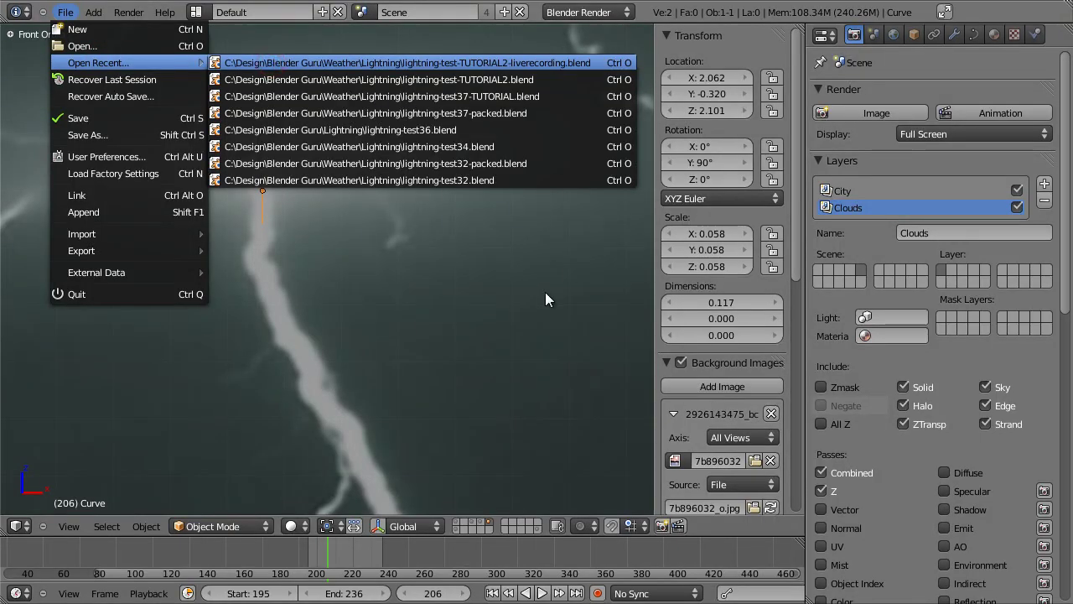
Set the 3D view to front orthographic and show only the empty fifth layer.
key("KP_1")
key("KP_5")
key("KP_5")
scroll(570, 215, "down", 2)
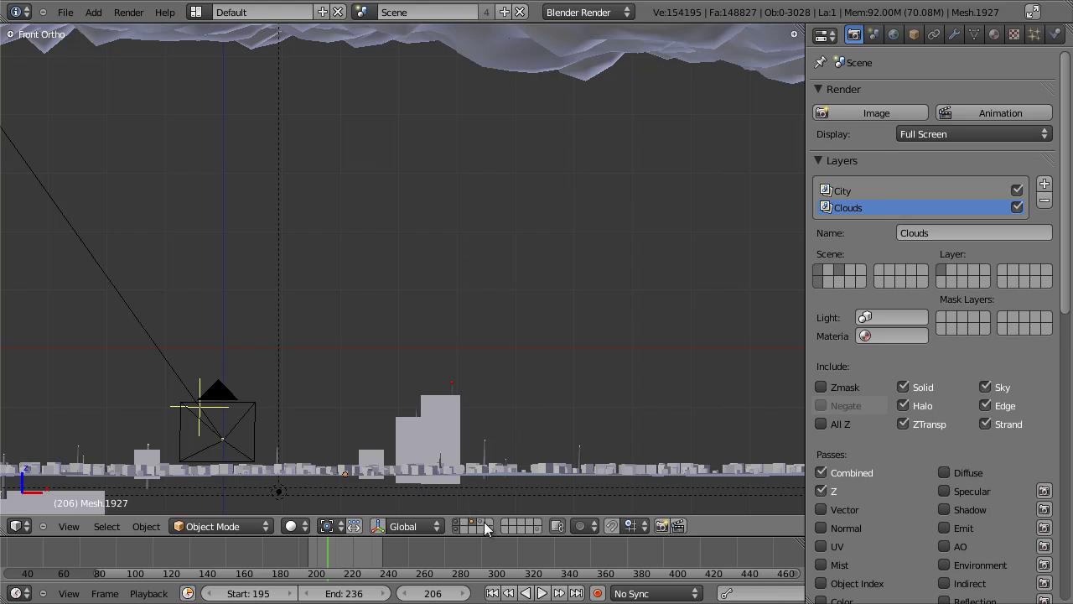
left_click(488, 523)
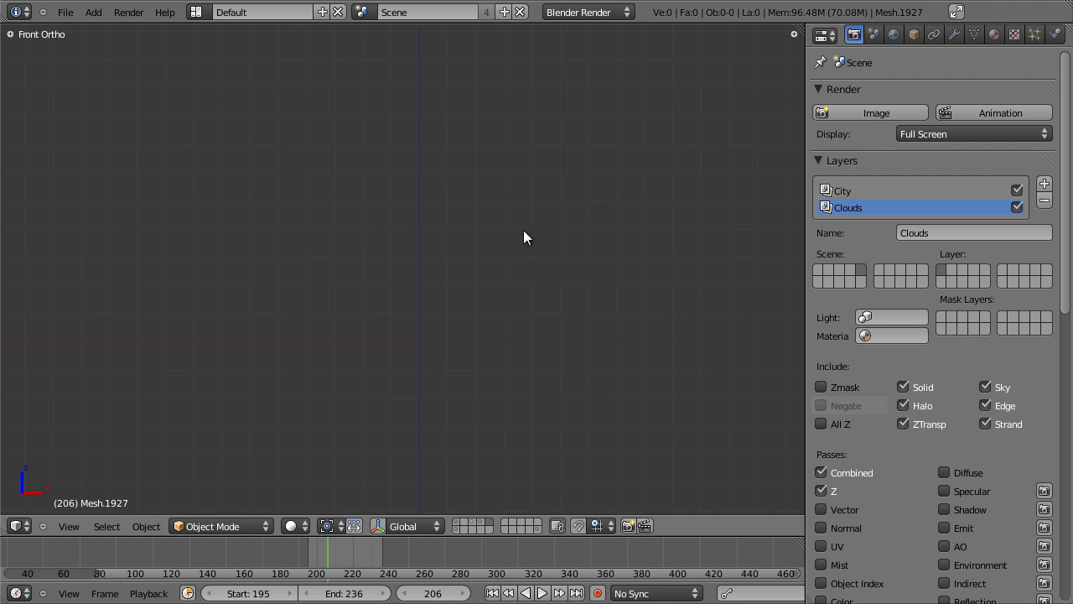
Enable background images for the 3D view and add a new image slot shown in all views.
key("n")
left_click(667, 362)
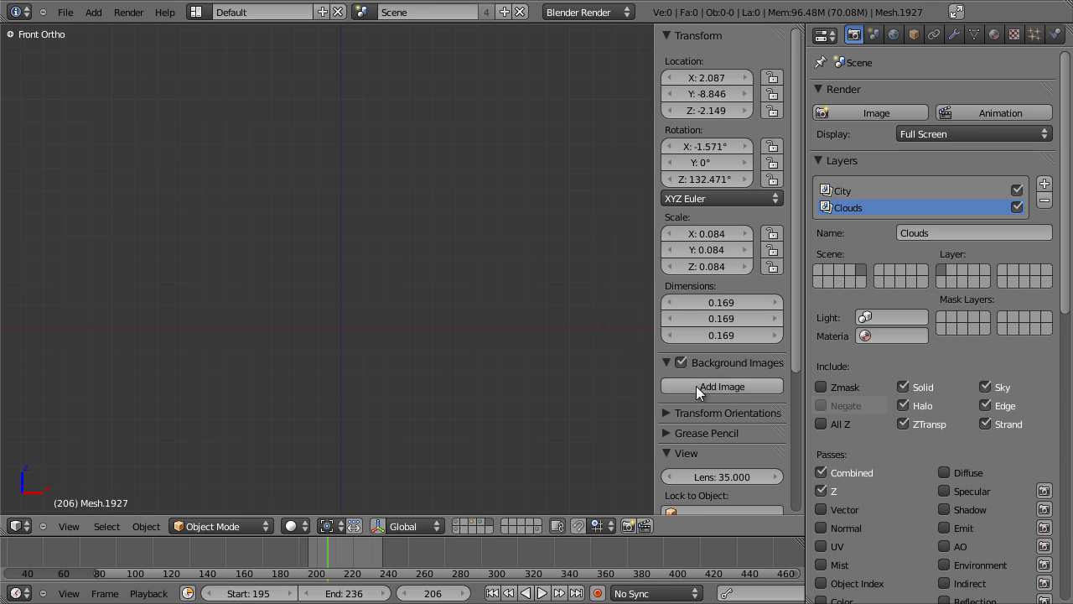
scroll(705, 233, "down", 5)
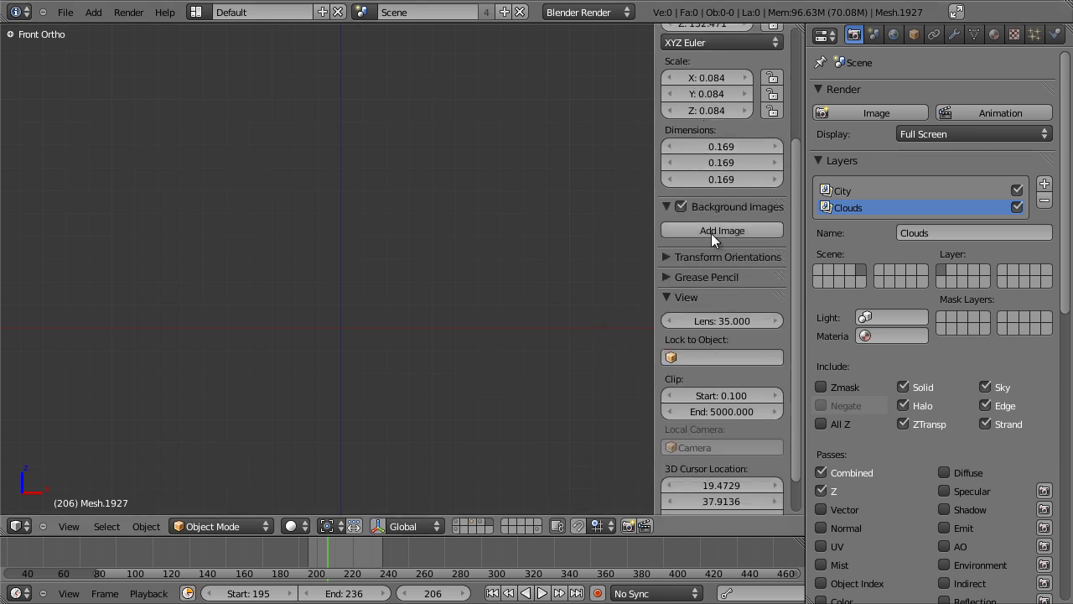
left_click(729, 230)
left_click(743, 282)
left_click(695, 259)
key("ctrl+Up")
left_click(741, 305)
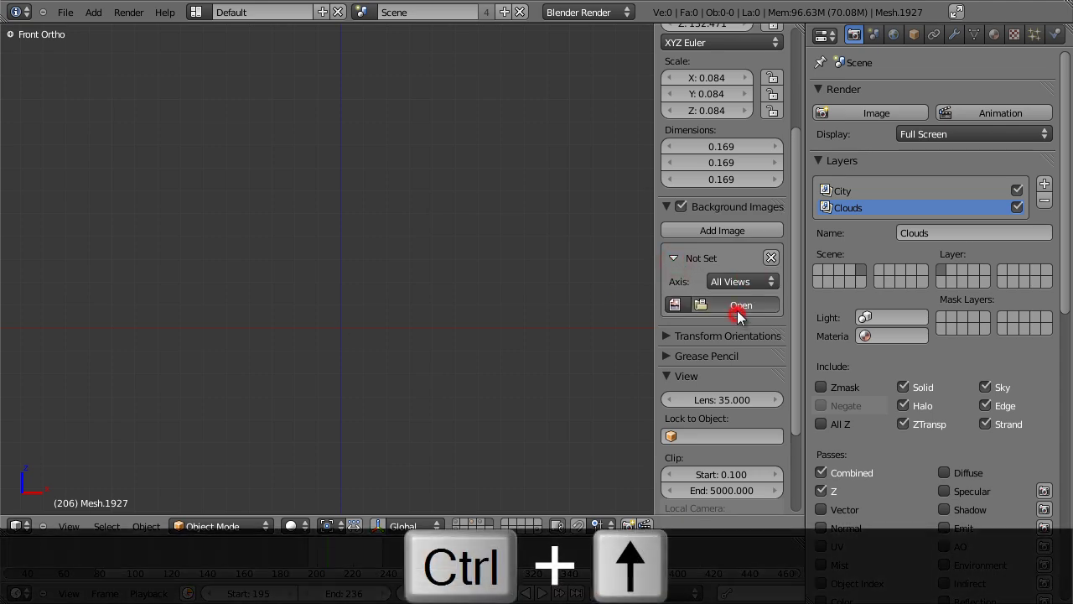
scroll(643, 388, "down", 8)
scroll(643, 388, "down", 6)
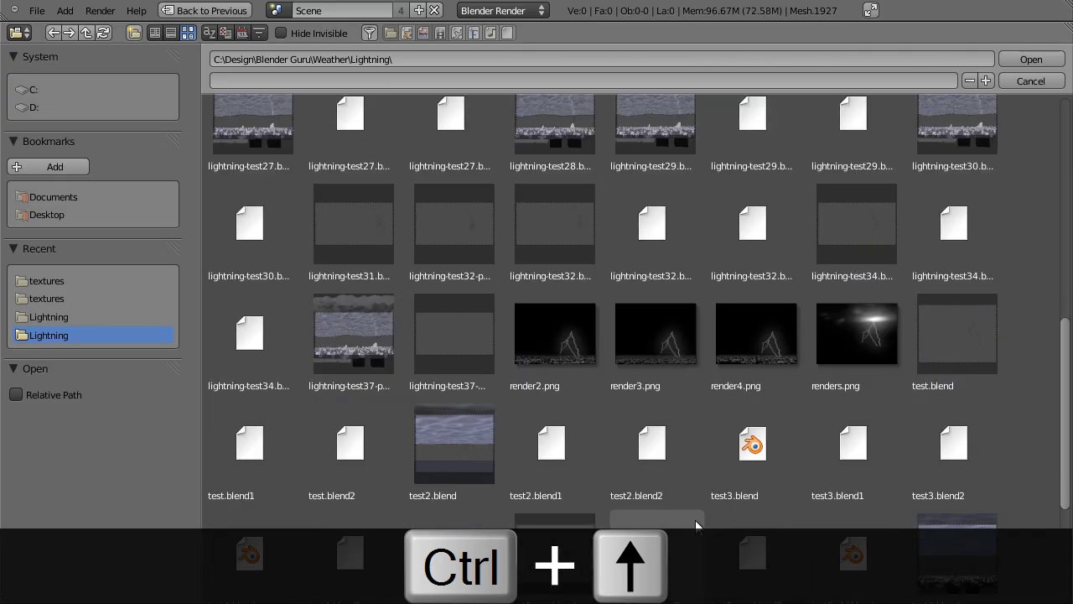
scroll(677, 329, "down", 4)
scroll(678, 330, "up", 18)
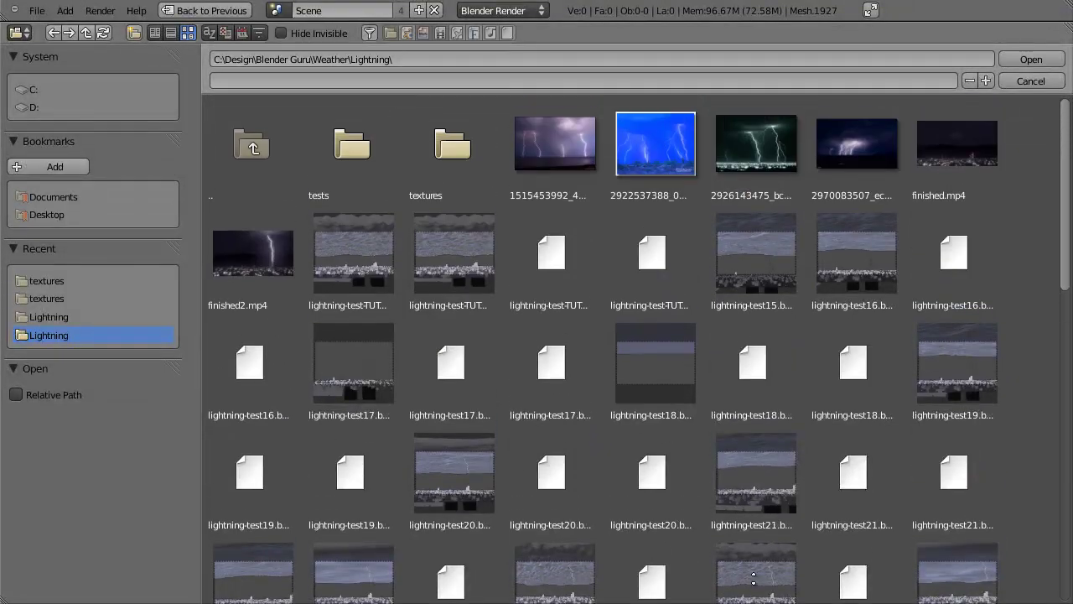
left_click(771, 135)
left_click(1031, 59)
Maximize the 3D view and place the 3D cursor at the top of the right-hand lightning bolt in the photo.
scroll(611, 385, "up", 3)
middle_click_drag(520, 388, 444, 257, "shift")
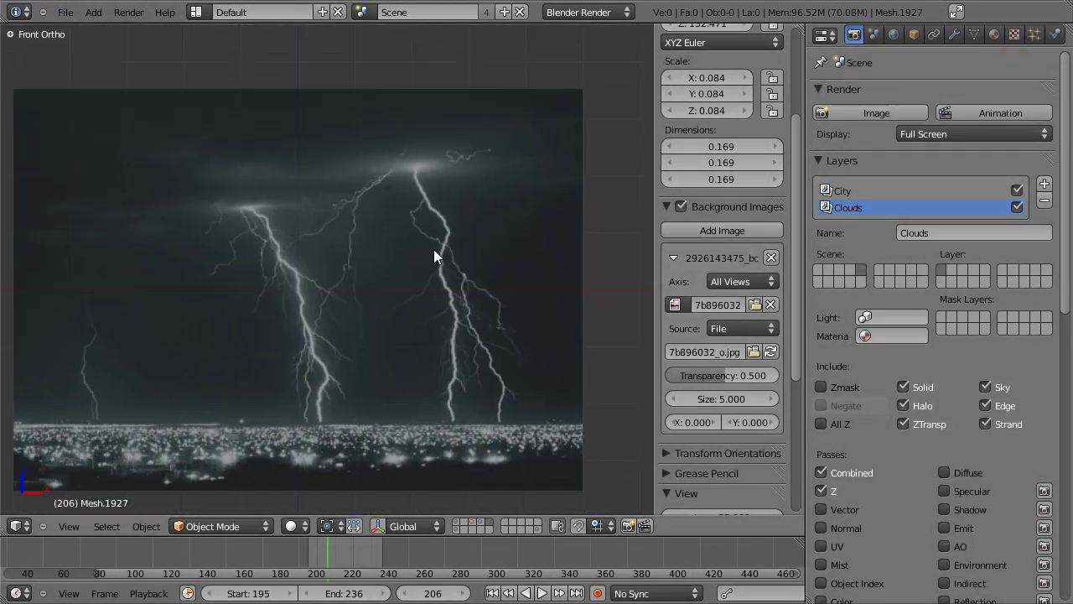
key("ctrl+Up")
middle_click_drag(442, 324, 354, 242, "shift")
scroll(354, 242, "up", 3)
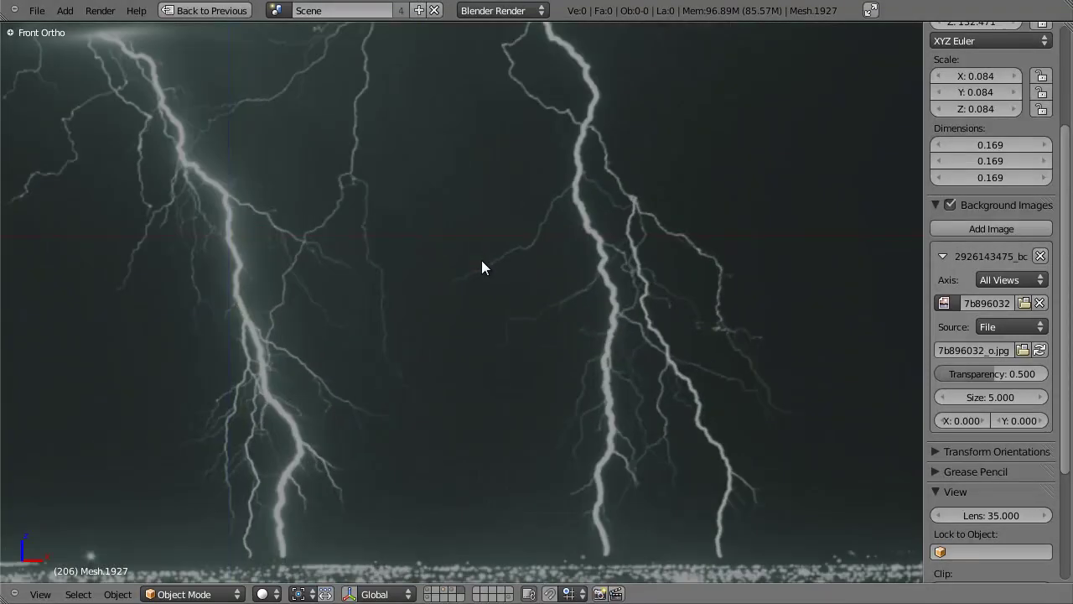
middle_click_drag(549, 74, 514, 121, "shift")
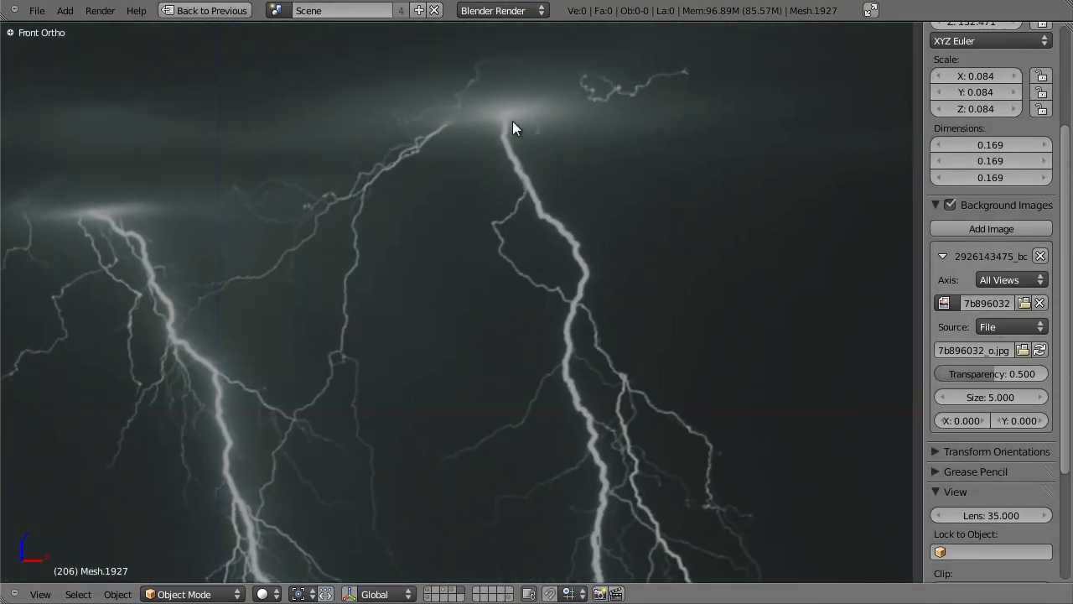
left_click(505, 122)
Add a Bezier curve at the 3D cursor.
key("shift+a")
mouse_move(504, 122)
left_click(562, 118)
Straighten the Bezier curve in top view by rotating its left control point 45 degrees, and return to Object Mode in front view.
scroll(562, 179, "up", 3)
key("KP_8")
key("KP_7")
key("Tab")
scroll(511, 212, "up", 4)
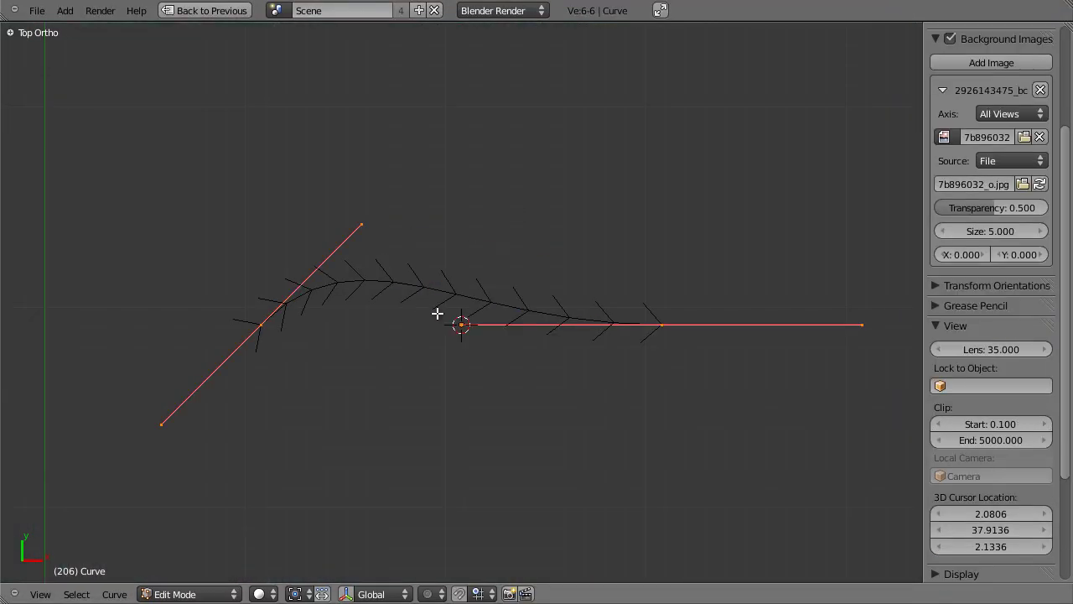
right_click(304, 165)
key("r")
right_click(464, 383)
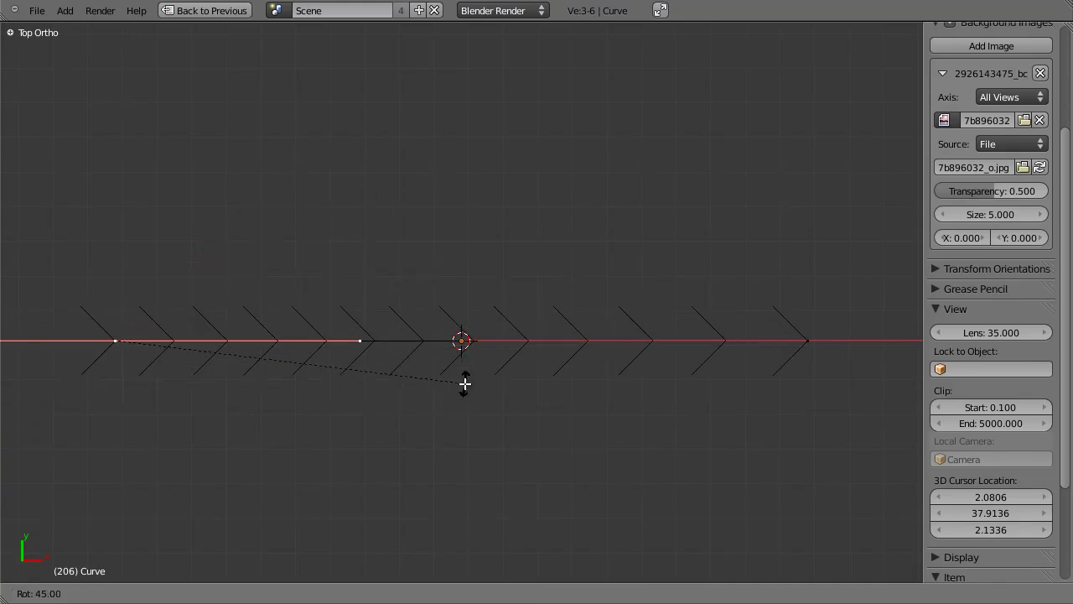
key("Tab")
key("KP_1")
scroll(595, 329, "down", 4)
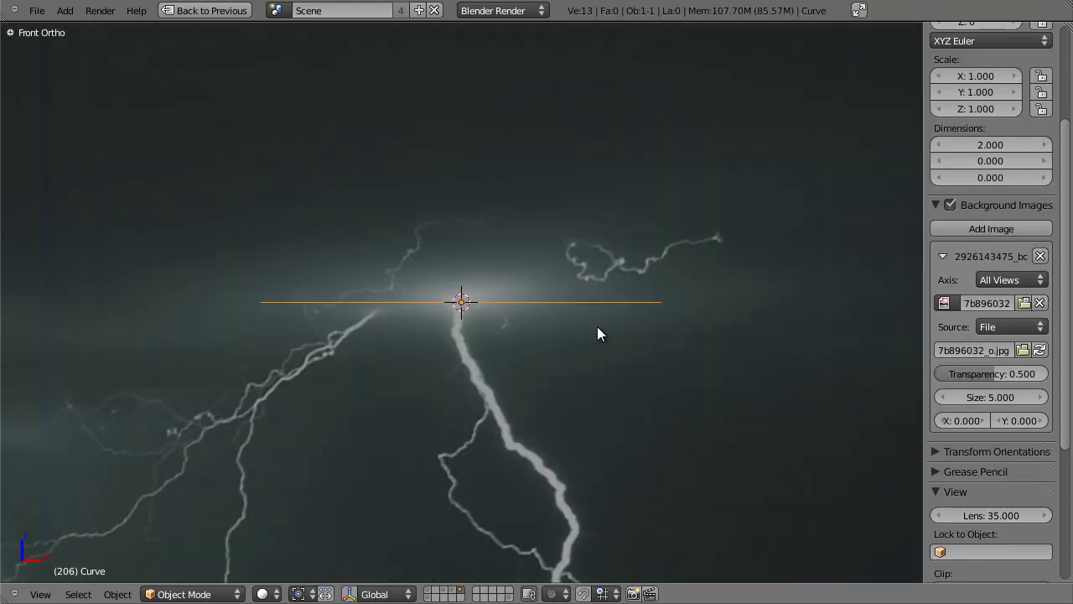
Rotate the curve 85 degrees in front view and scale it down to about 0.107.
scroll(646, 281, "up", 6)
key("r")
left_click(547, 457)
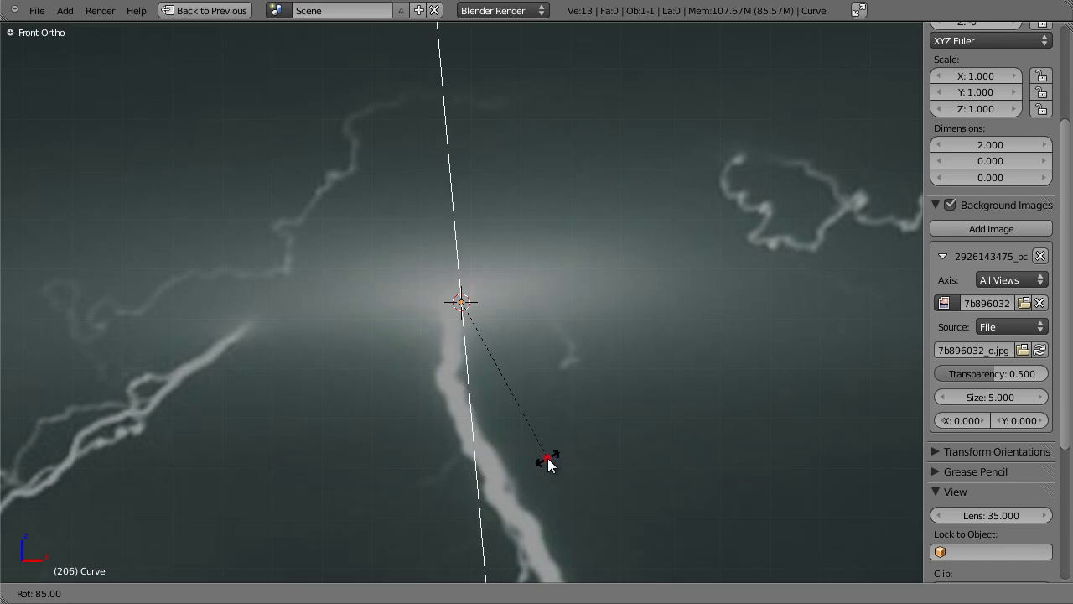
key("s")
left_click(493, 291)
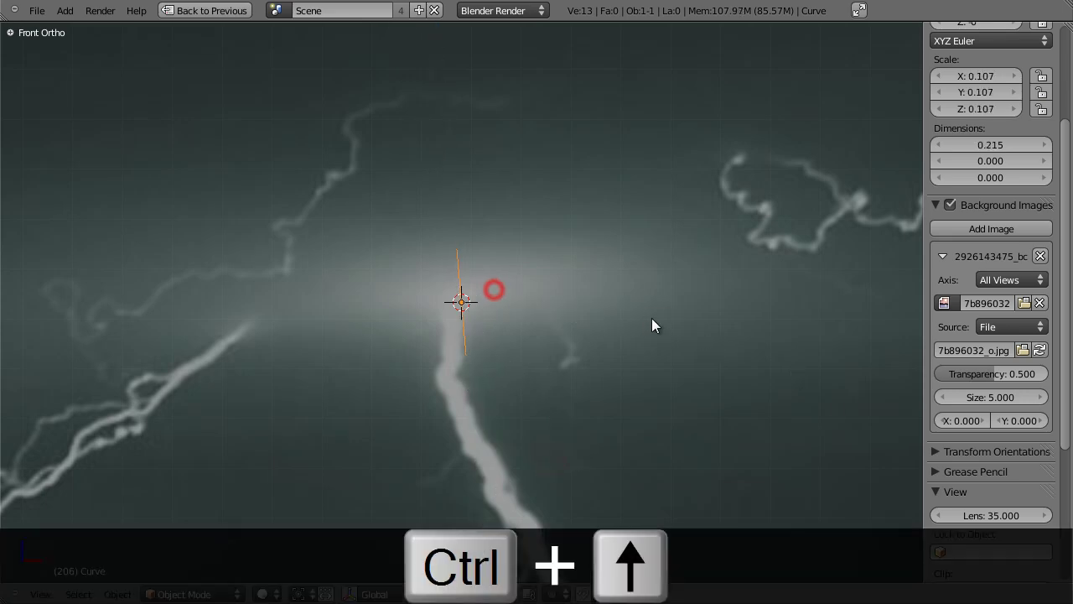
Scale the curve down further to about 0.072 and move it onto the top end of the right-hand lightning bolt.
scroll(640, 331, "up", 4)
key("s")
left_click(632, 327)
key("g")
left_click(626, 377)
scroll(626, 377, "down", 2)
scroll(639, 210, "up", 2)
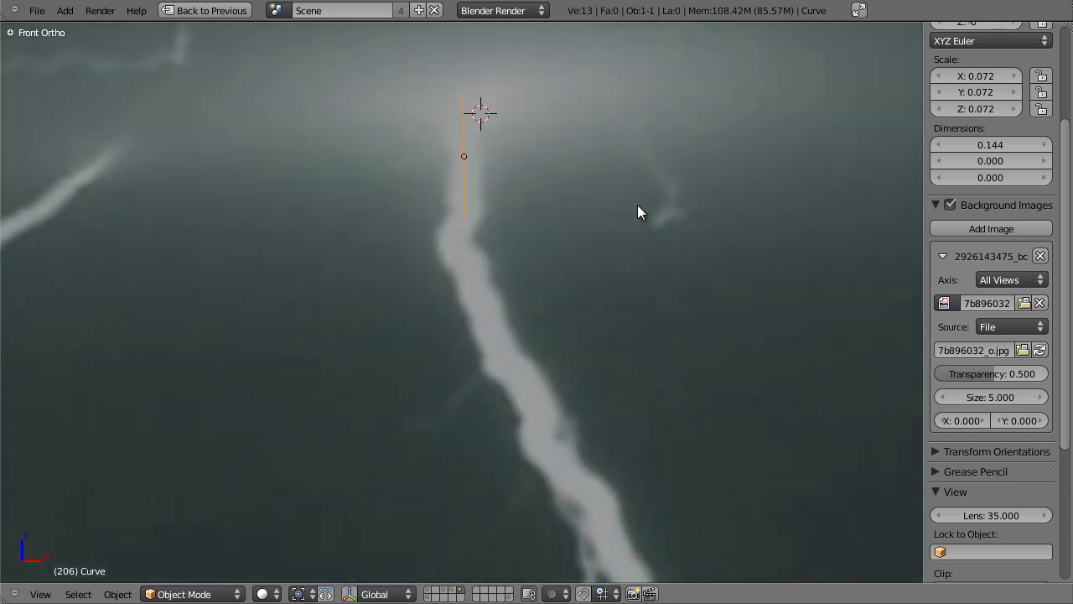
scroll(555, 283, "down", 2)
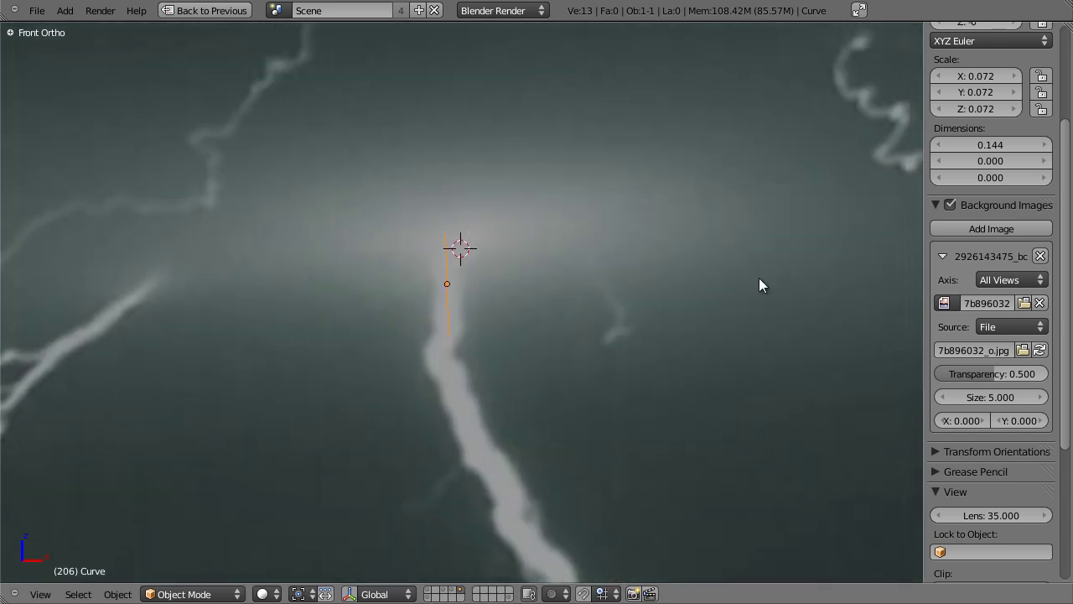
Restore the full layout, turn off the curve's front and back caps, and set its bevel depth to 0.21.
key("ctrl+Up")
left_click(978, 34)
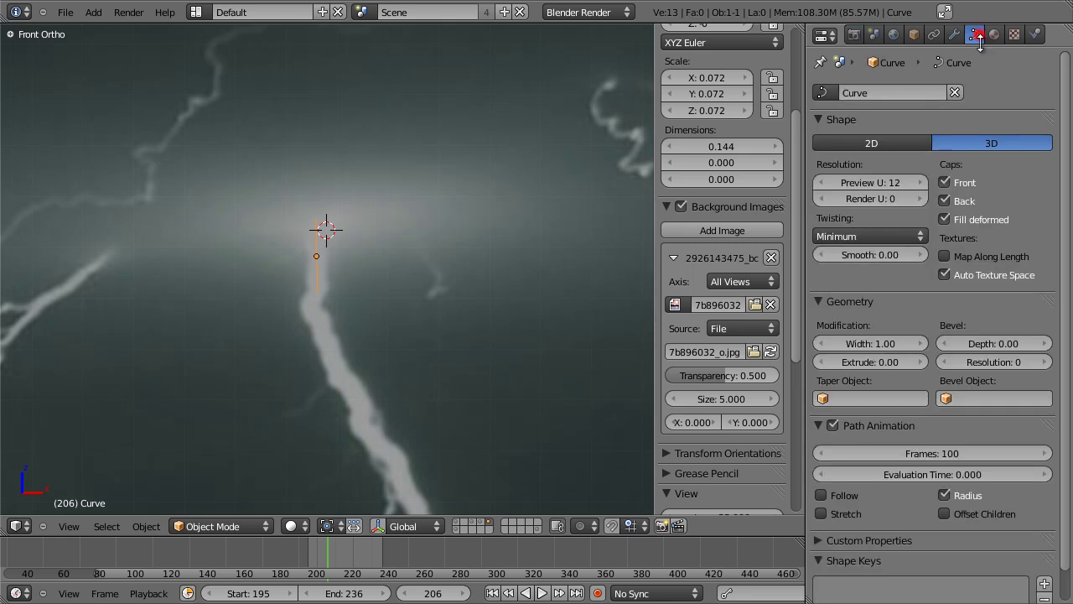
key("b")
key("Escape")
key("n")
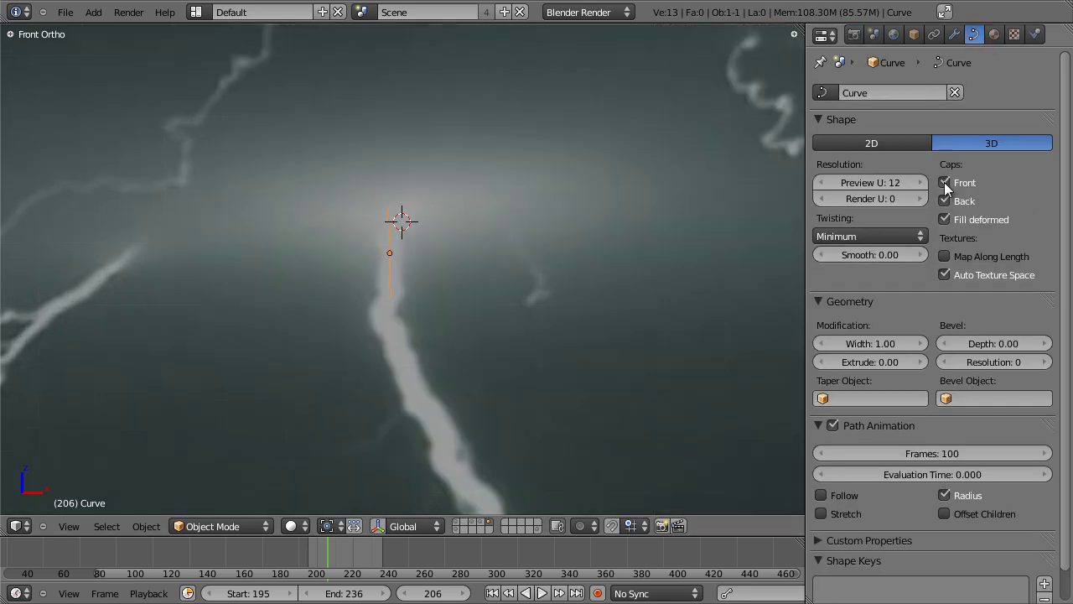
scroll(423, 233, "up", 2)
scroll(724, 248, "up", 4)
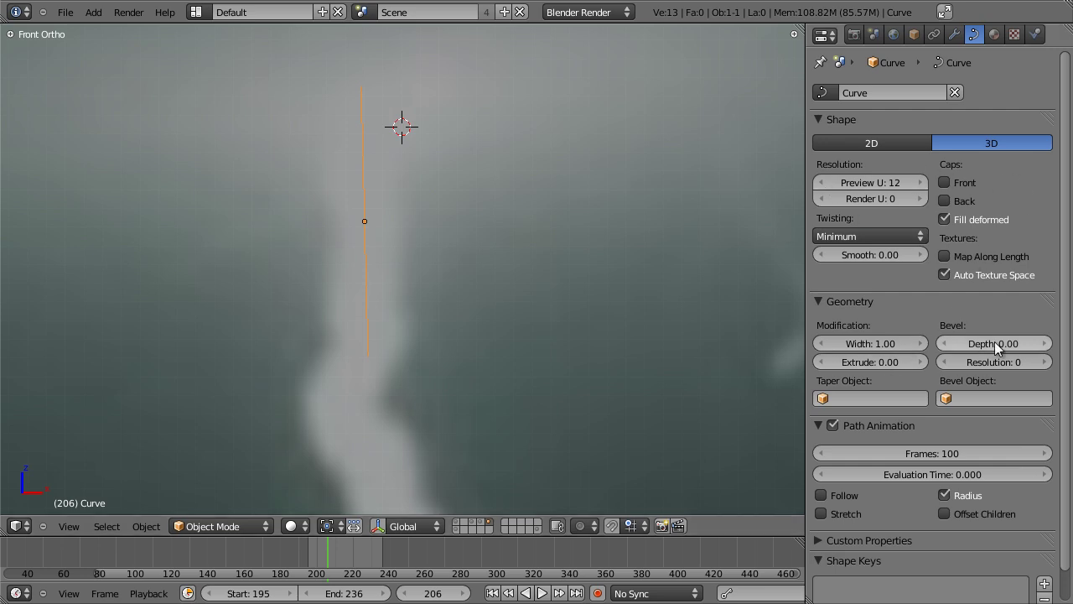
left_click_drag(1009, 342, 115, 349)
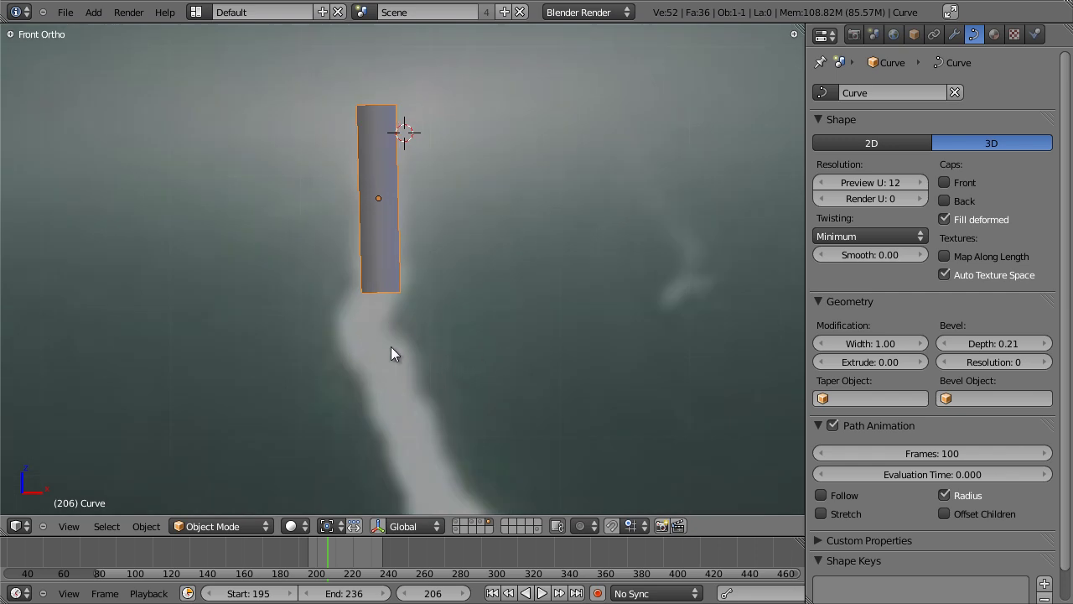
Enter Edit Mode on the beveled curve at the top of the lightning bolt.
middle_click_drag(390, 353, 404, 245, "shift")
middle_click_drag(407, 151, 418, 282, "ctrl")
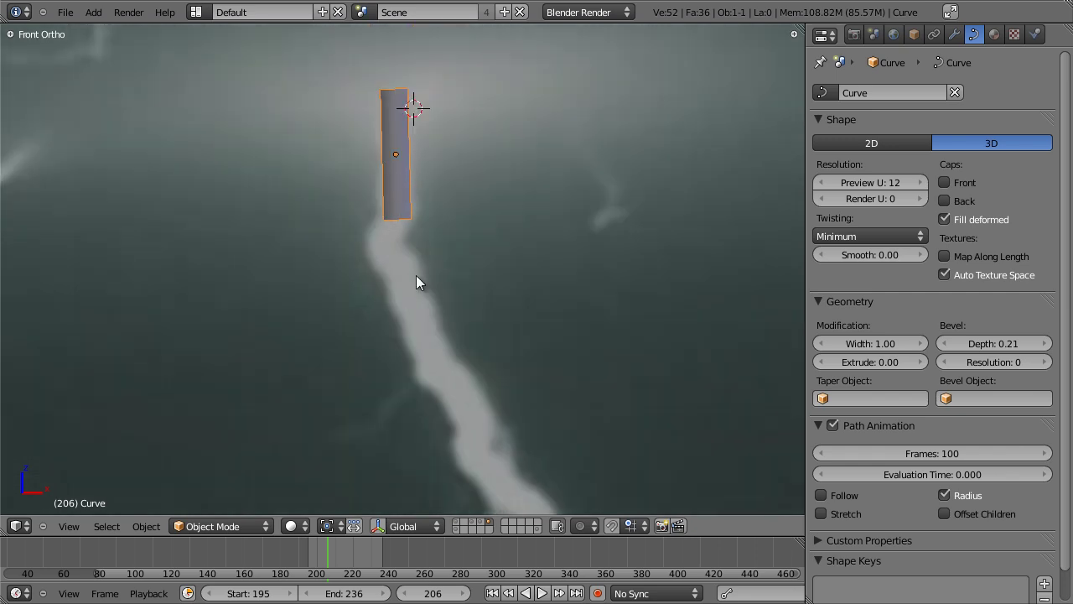
scroll(461, 271, "up", 3)
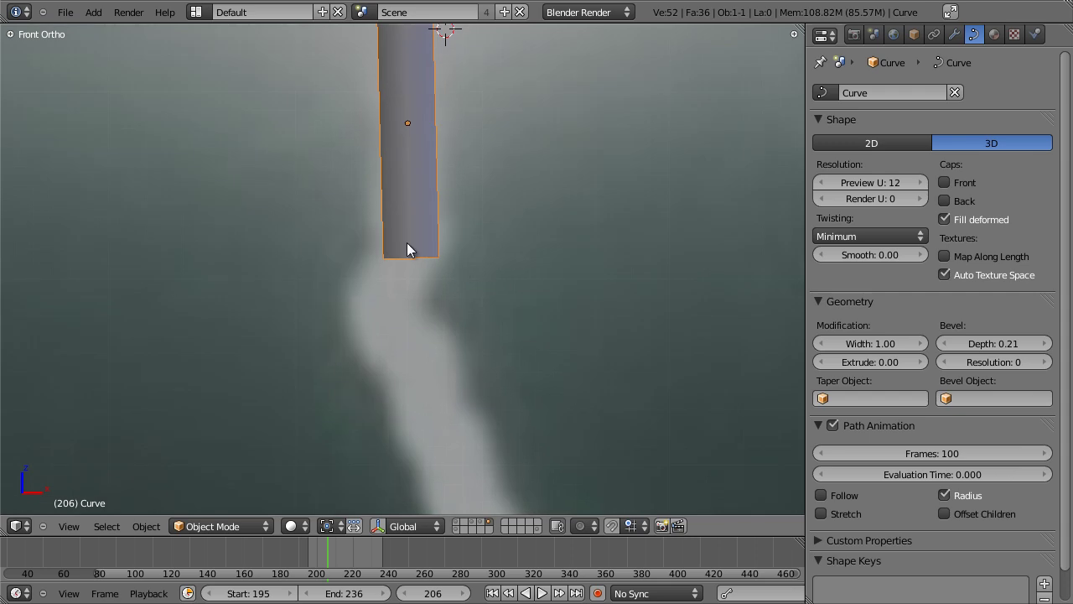
scroll(408, 246, "down", 2)
key("Tab")
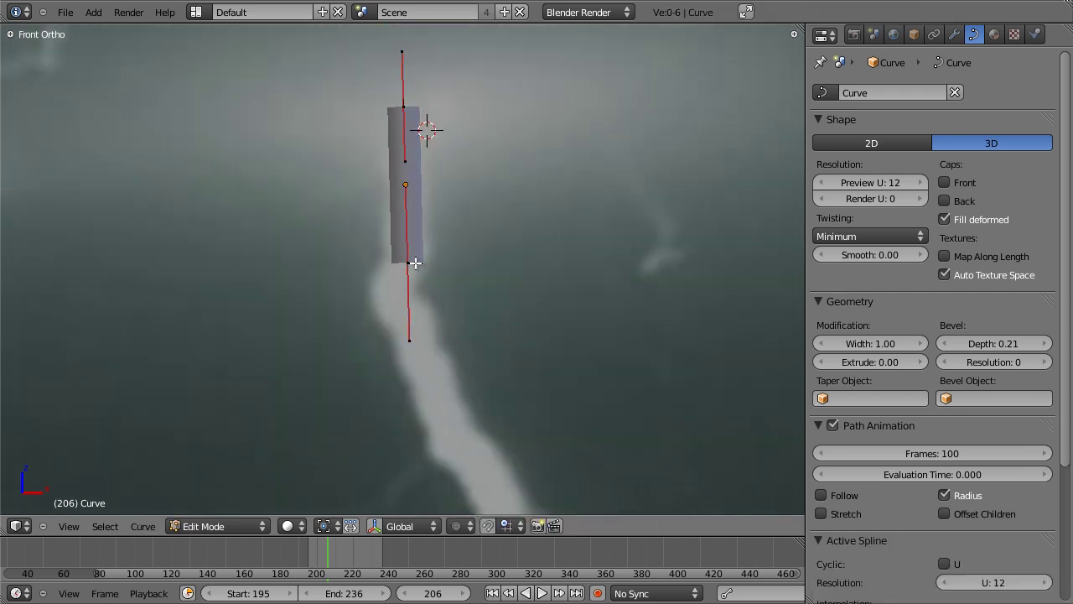
key("g")
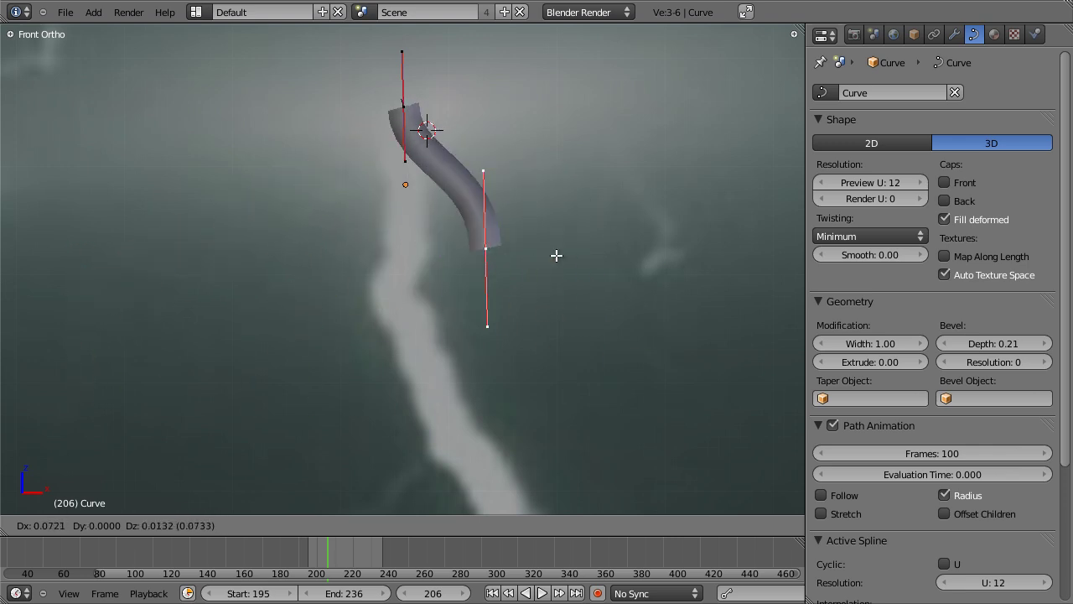
key("Escape")
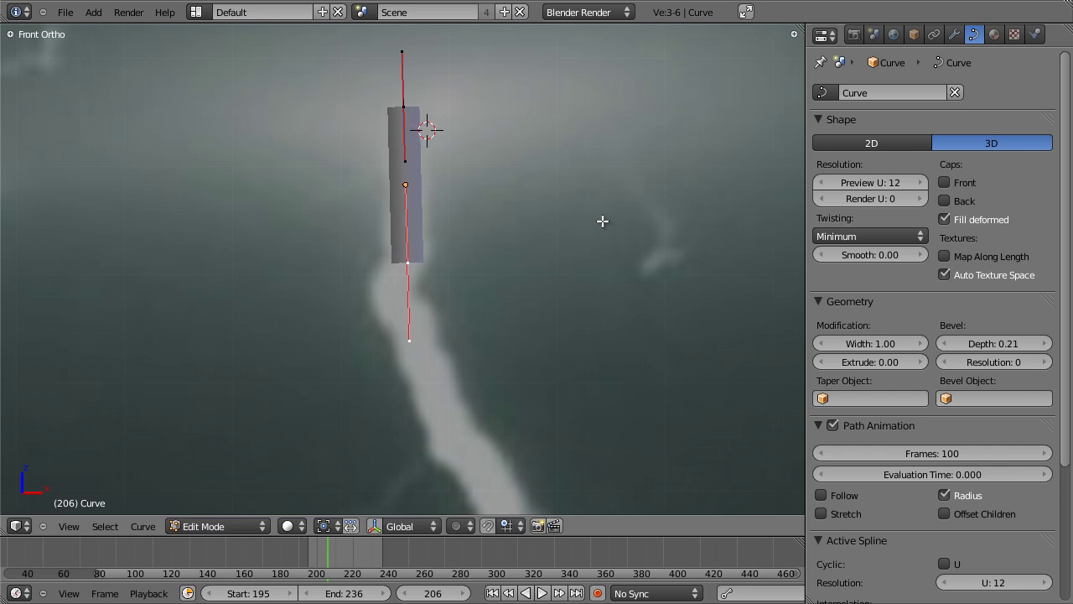
key("g")
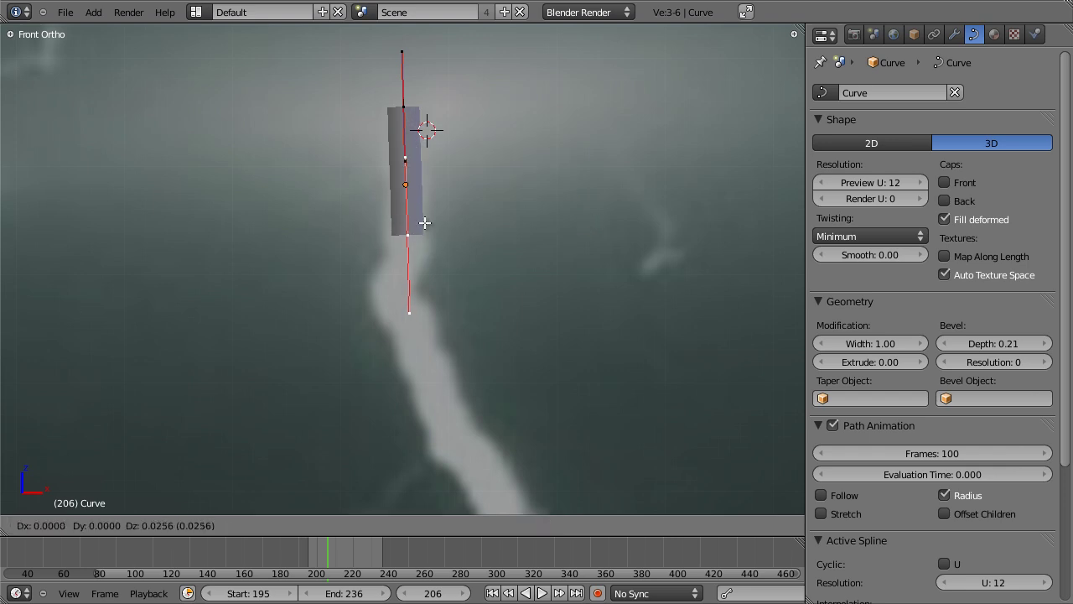
key("Escape")
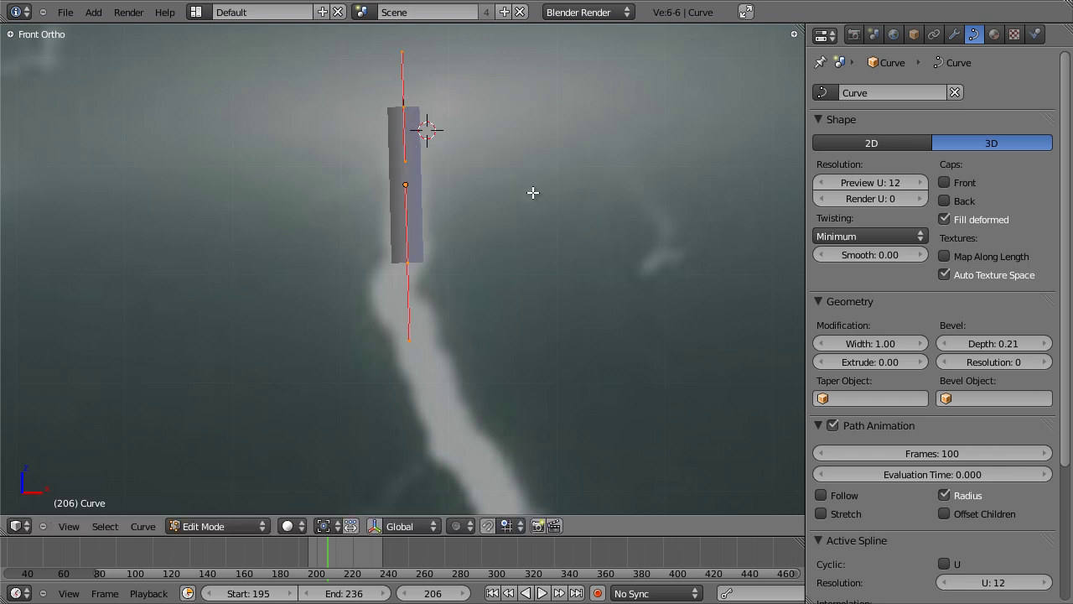
Convert the handles of all the curve's control points to Vector for straight segments, and select the lower end point.
key("shift+h")
right_click(410, 260)
key("g")
right_click(373, 228)
Try extending the curve with a few freely placed points away from the bolt, and undo them all.
left_click(503, 241, "ctrl")
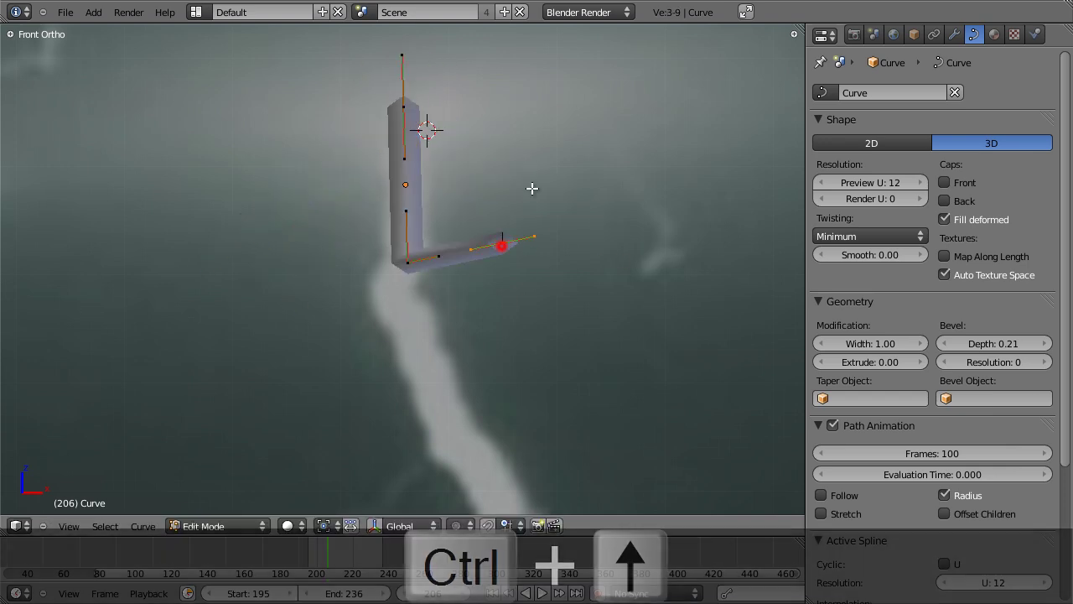
left_click(582, 96, "ctrl")
left_click(736, 269, "ctrl")
left_click(652, 384, "ctrl")
left_click(282, 404, "ctrl")
key("ctrl+z")
key("ctrl+z")
key("ctrl+z")
key("ctrl+z")
key("ctrl+z")
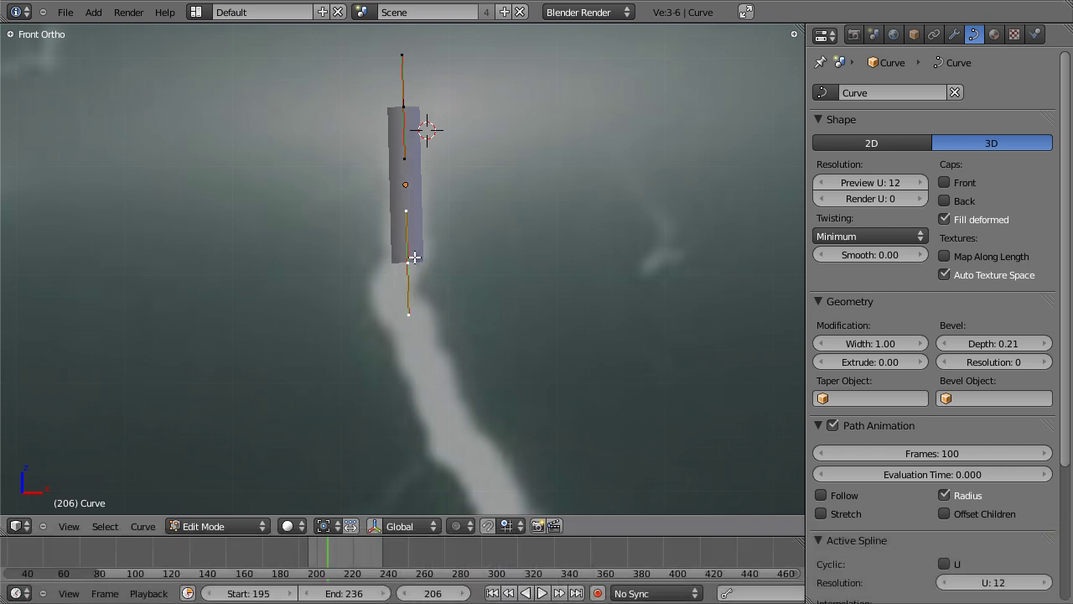
Move the curve's lower control point straight up to shorten its first segment.
key("g")
left_click(413, 205)
scroll(422, 215, "up", 4)
scroll(421, 214, "down", 4)
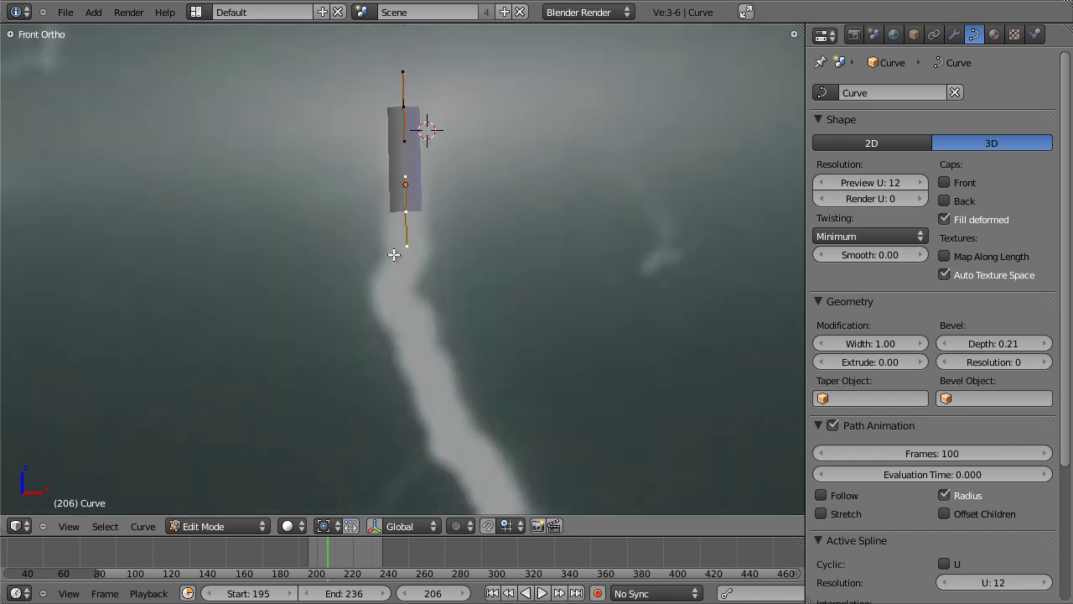
Maximize the 3D view and extend the curve with points down the upper part of the bolt, following its first kink.
key("ctrl+Up")
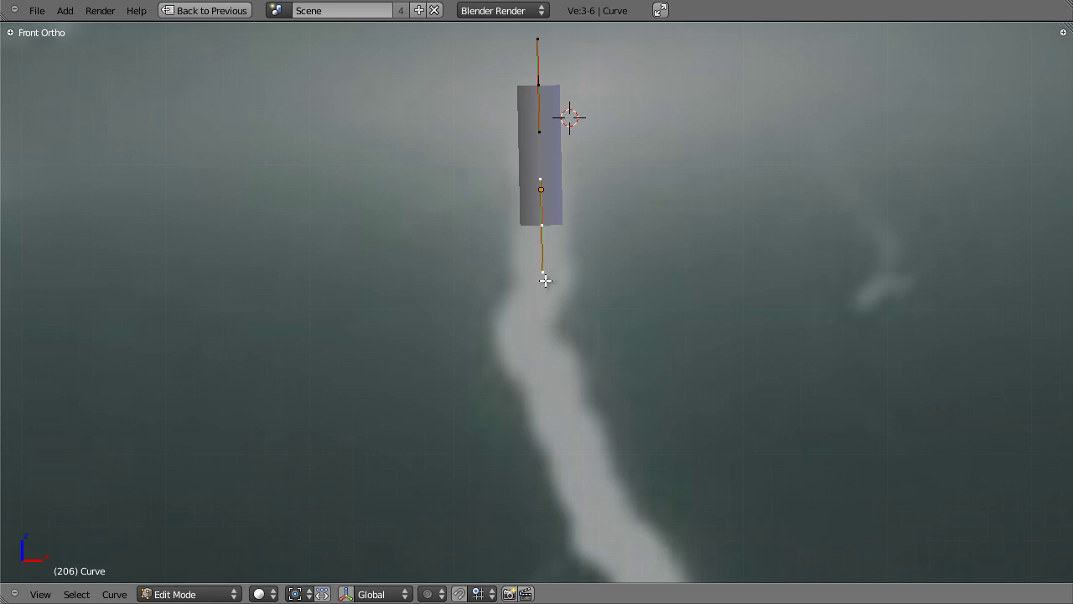
left_click(541, 280, "ctrl")
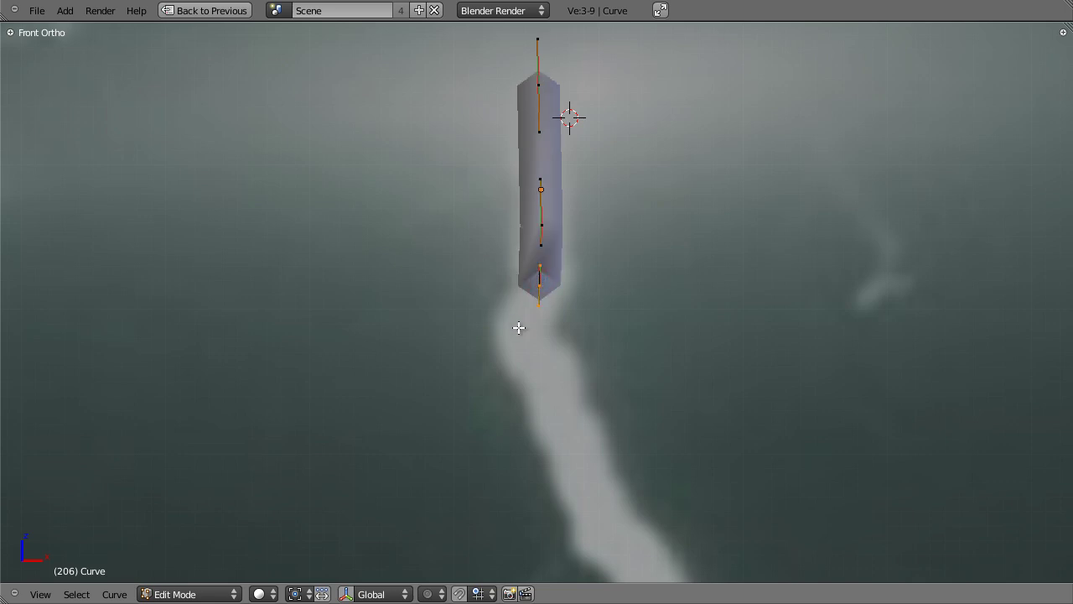
left_click(519, 328, "ctrl")
left_click(539, 379, "ctrl")
left_click(565, 429, "ctrl")
left_click(573, 467, "ctrl")
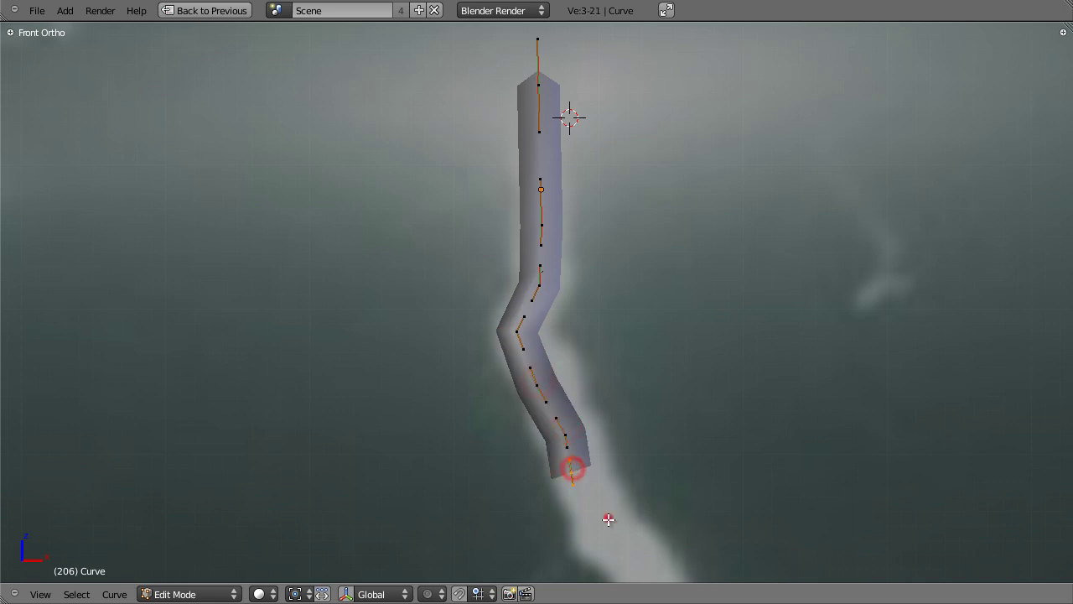
left_click(609, 519, "ctrl")
left_click(613, 534, "ctrl")
key("space")
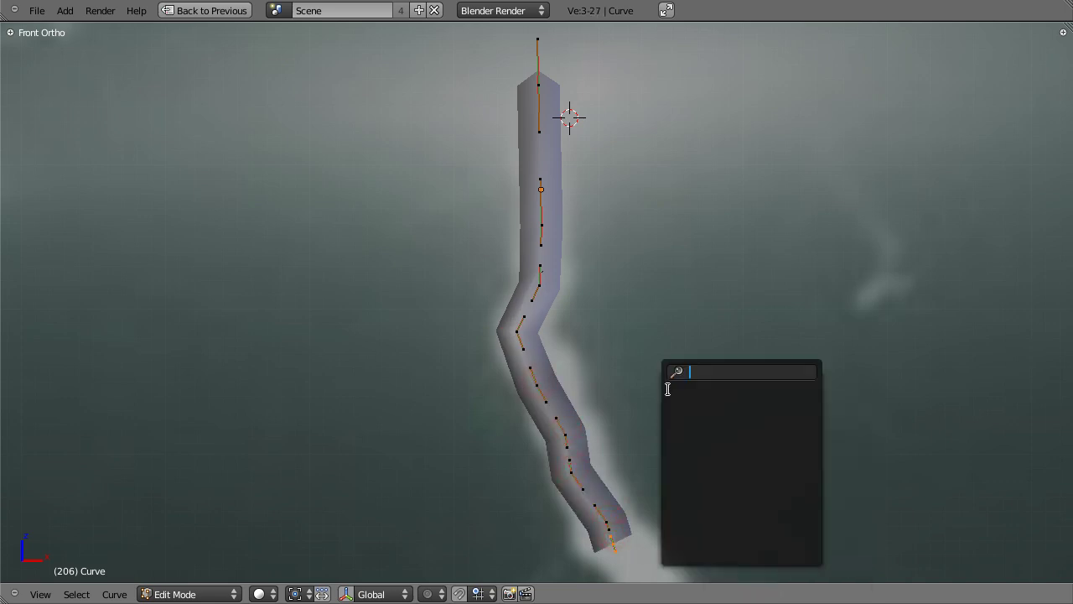
Continue adding curve points down the main bolt to just past where the thin left-hand branch splits off.
middle_click_drag(742, 418, 568, 8, "shift")
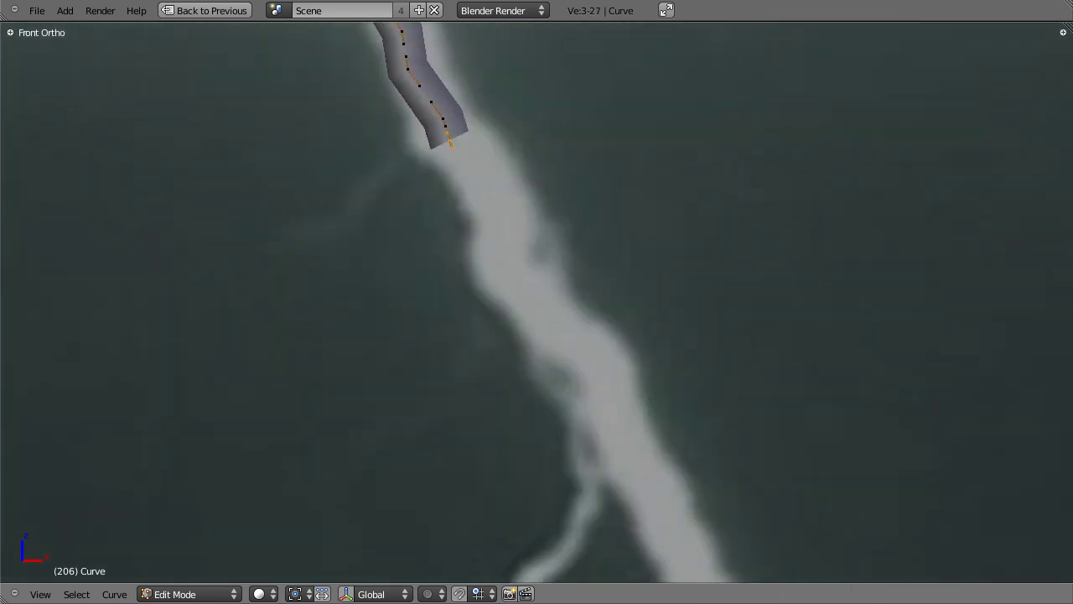
left_click(464, 159, "ctrl")
left_click(486, 172, "ctrl")
left_click(503, 196, "ctrl")
left_click(498, 220, "ctrl")
left_click(495, 256, "ctrl")
left_click(528, 290, "ctrl")
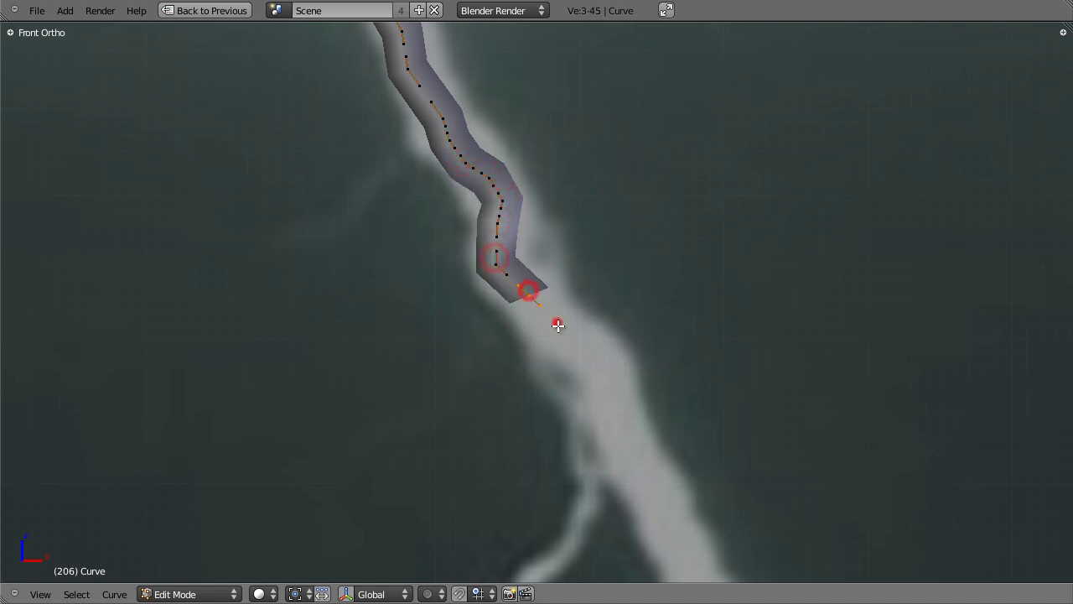
left_click(590, 355, "ctrl")
left_click(603, 357, "ctrl")
left_click(625, 400, "ctrl")
left_click(623, 423, "ctrl")
left_click(637, 441, "ctrl")
left_click(675, 500, "ctrl")
left_click(676, 535, "ctrl")
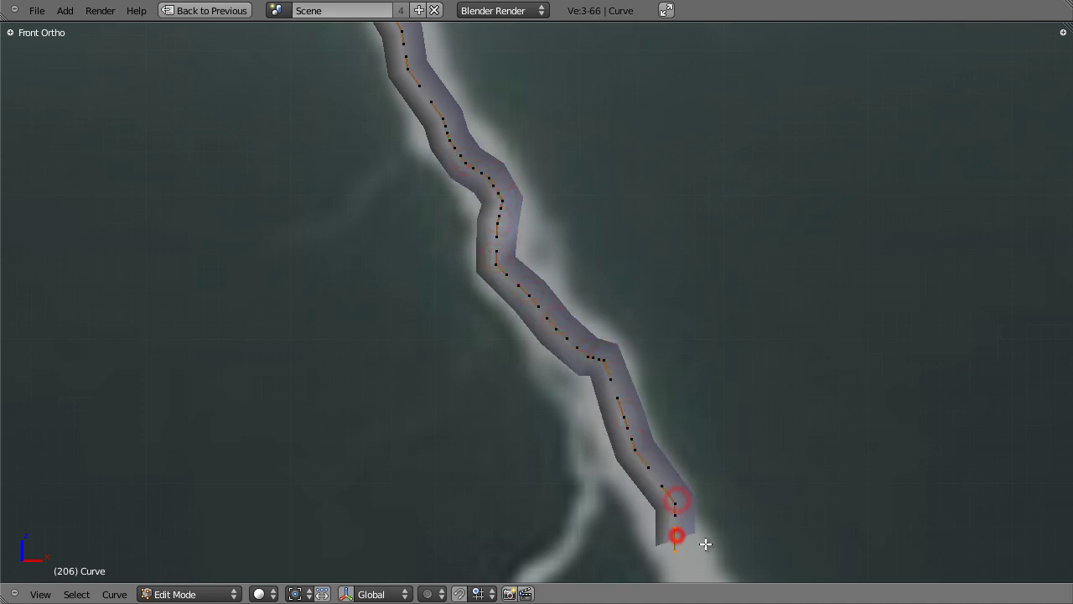
Extend the curve along the main bolt below the branch split, following its sideways step and diagonal run to the right.
middle_click_drag(777, 501, 601, 107, "shift")
left_click(544, 166, "ctrl")
left_click(588, 208, "ctrl")
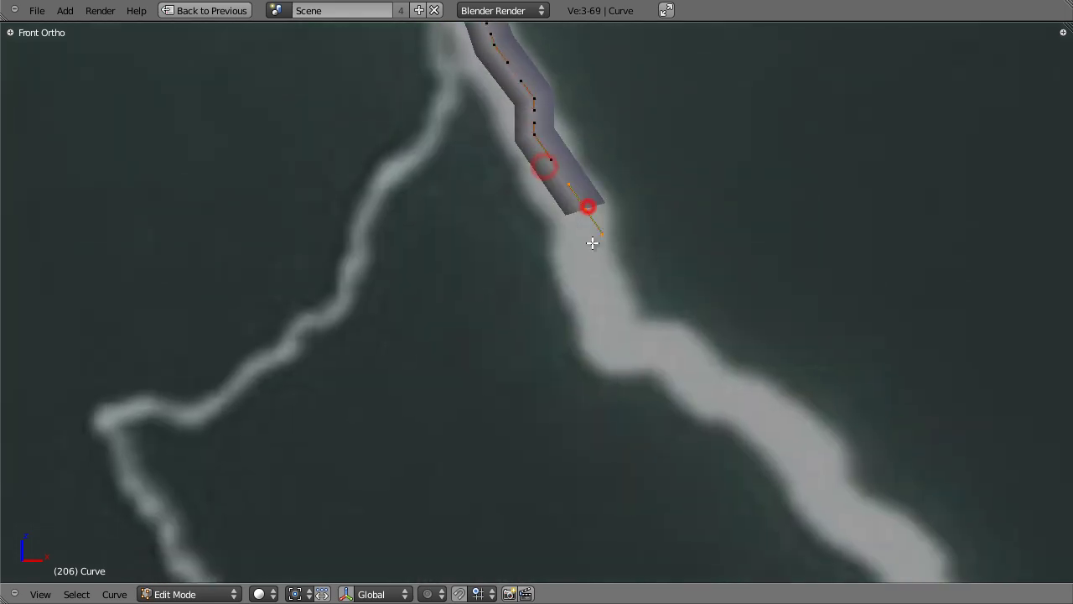
left_click(592, 242, "ctrl")
left_click(581, 291, "ctrl")
left_click(608, 339, "ctrl")
left_click(624, 354, "ctrl")
left_click(686, 345, "ctrl")
left_click(722, 396, "ctrl")
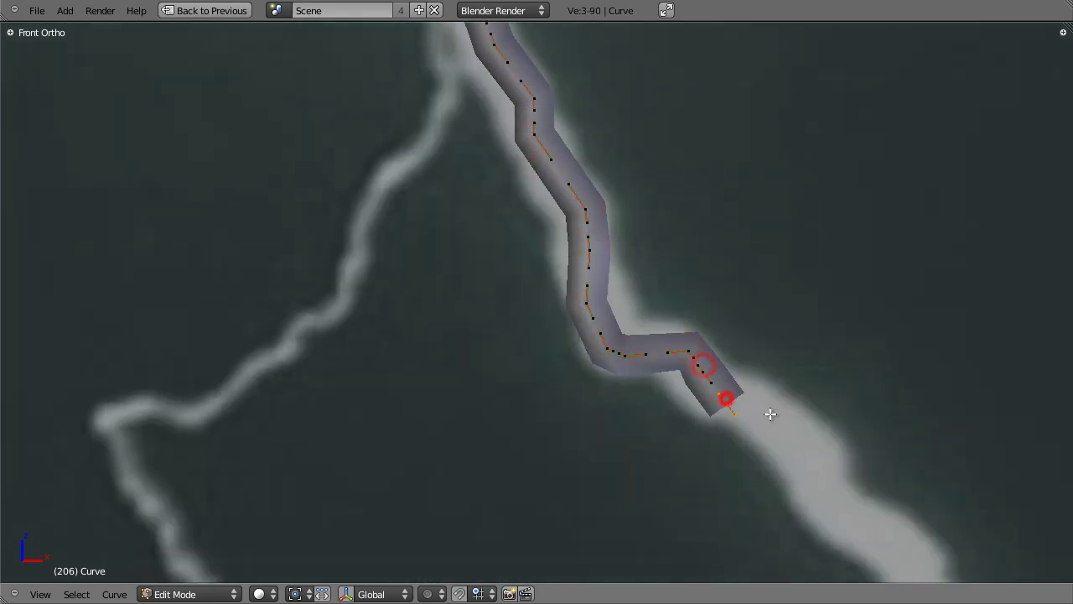
left_click(756, 413, "ctrl")
left_click(779, 422, "ctrl")
left_click(800, 458, "ctrl")
left_click(825, 509, "ctrl")
left_click(855, 532, "ctrl")
left_click(882, 541, "ctrl")
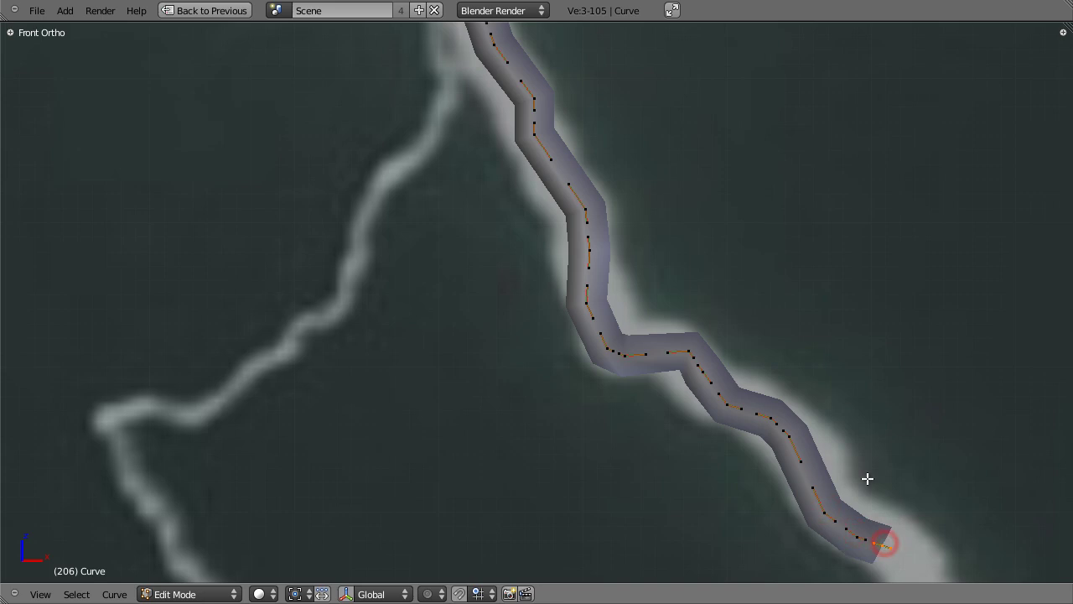
Add curve points along the bolt's diagonal stretch, through its sharp kink and on toward its rightmost bend.
middle_click_drag(864, 475, 568, 96, "shift")
left_click(621, 189, "ctrl")
left_click(639, 225, "ctrl")
left_click(680, 268, "ctrl")
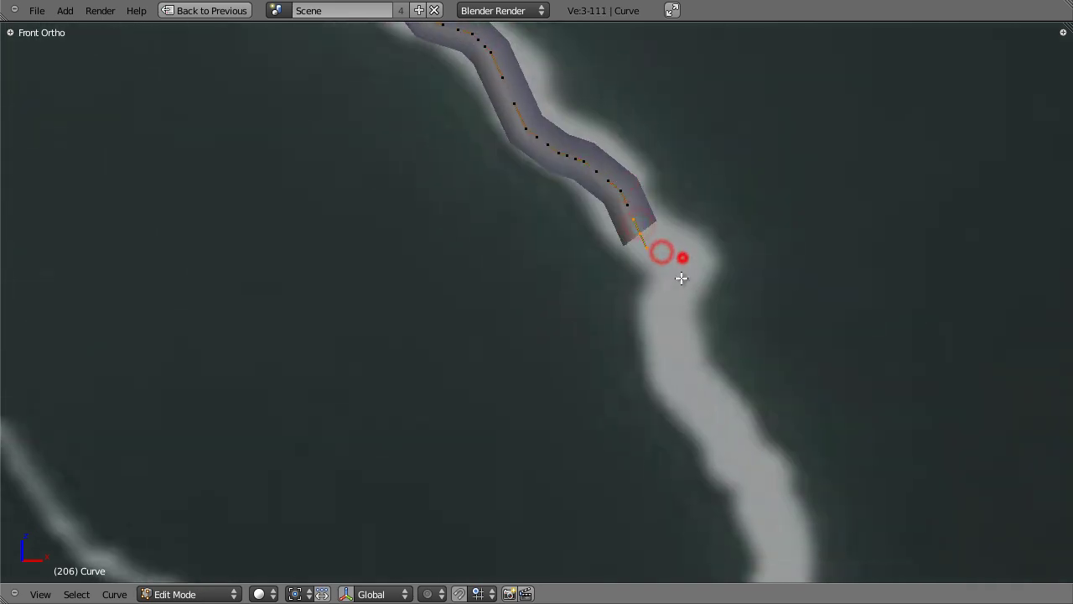
left_click(668, 336, "ctrl")
left_click(688, 374, "ctrl")
left_click(711, 412, "ctrl")
left_click(725, 443, "ctrl")
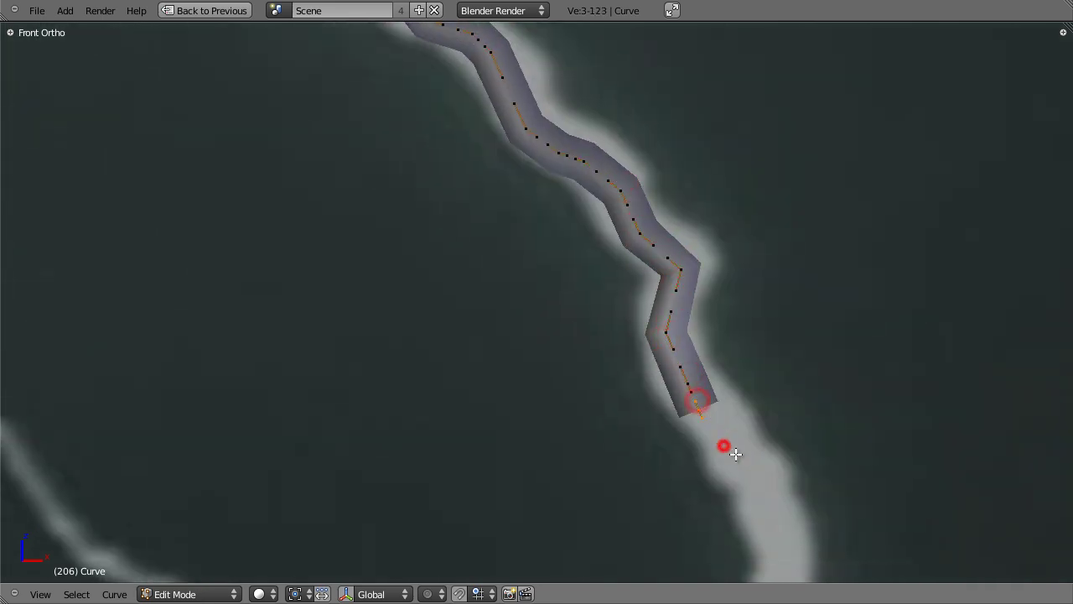
left_click(743, 453, "ctrl")
left_click(769, 495, "ctrl")
Trace the curve around the bolt's rightmost bend and back down-left to just above the side-branch junction.
middle_click_drag(783, 459, 664, 232, "shift")
left_click(663, 243, "ctrl")
left_click(649, 278, "ctrl")
left_click(630, 304, "ctrl")
left_click(614, 346, "ctrl")
left_click(587, 410, "ctrl")
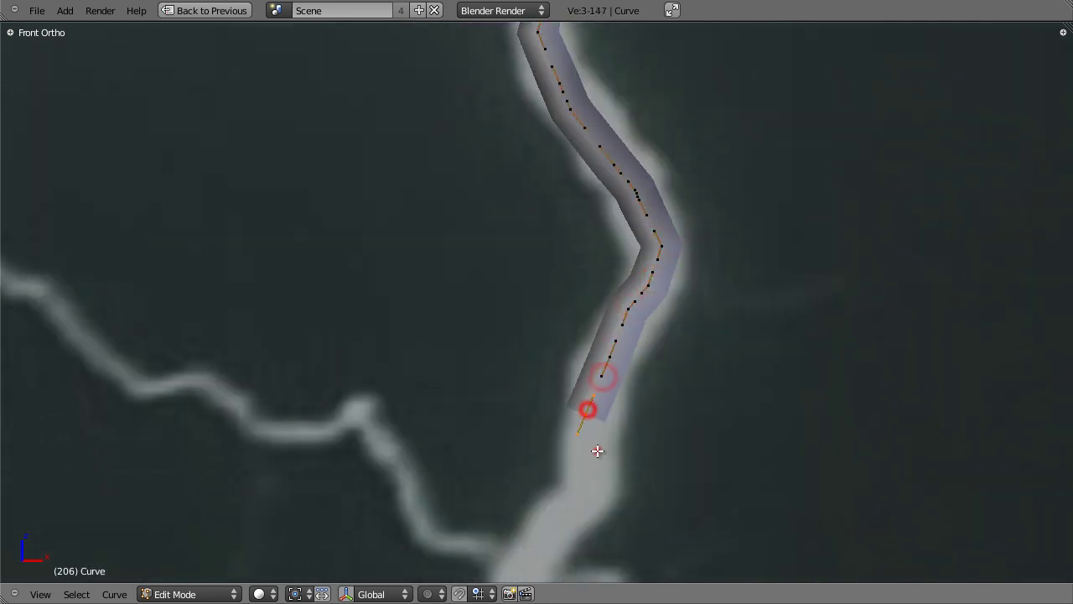
left_click(596, 447, "ctrl")
left_click(594, 489, "ctrl")
left_click(573, 508, "ctrl")
left_click(540, 545, "ctrl")
Add curve points down the main bolt through the junction where side branches leave on both sides, ending just below it.
middle_click_drag(635, 432, 707, 94, "shift")
left_click(587, 240, "ctrl")
left_click(571, 282, "ctrl")
left_click(578, 342, "ctrl")
left_click(559, 376, "ctrl")
left_click(546, 388, "ctrl")
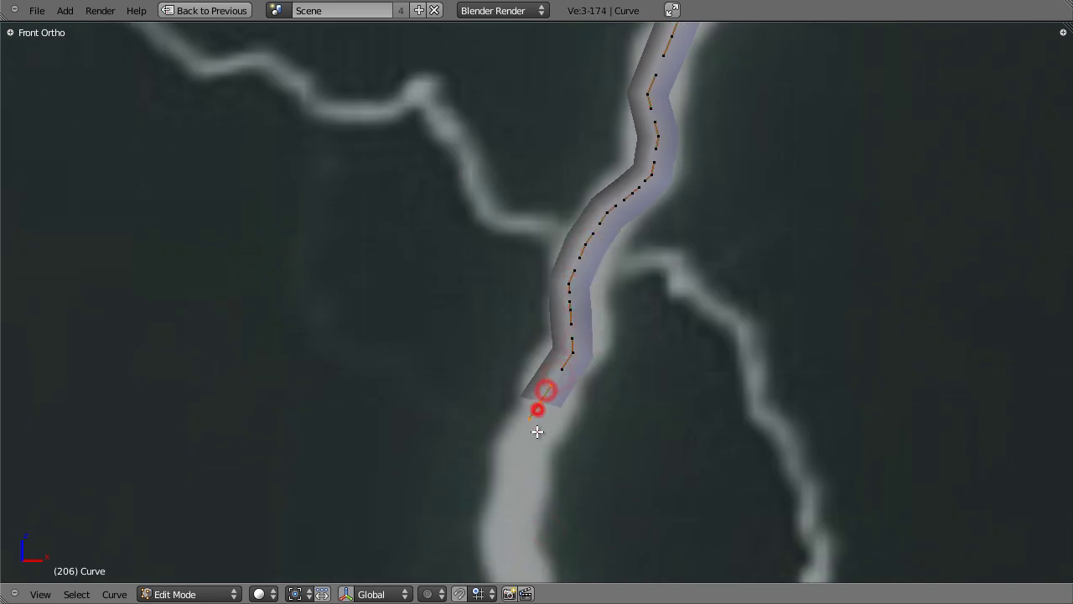
Continue the curve down the gently left-bowed stretch below the junction to where the bolt swings right.
left_click(536, 431, "ctrl")
left_click(517, 470, "ctrl")
left_click(520, 497, "ctrl")
left_click(517, 530, "ctrl")
middle_click_drag(541, 545, 487, 197, "shift")
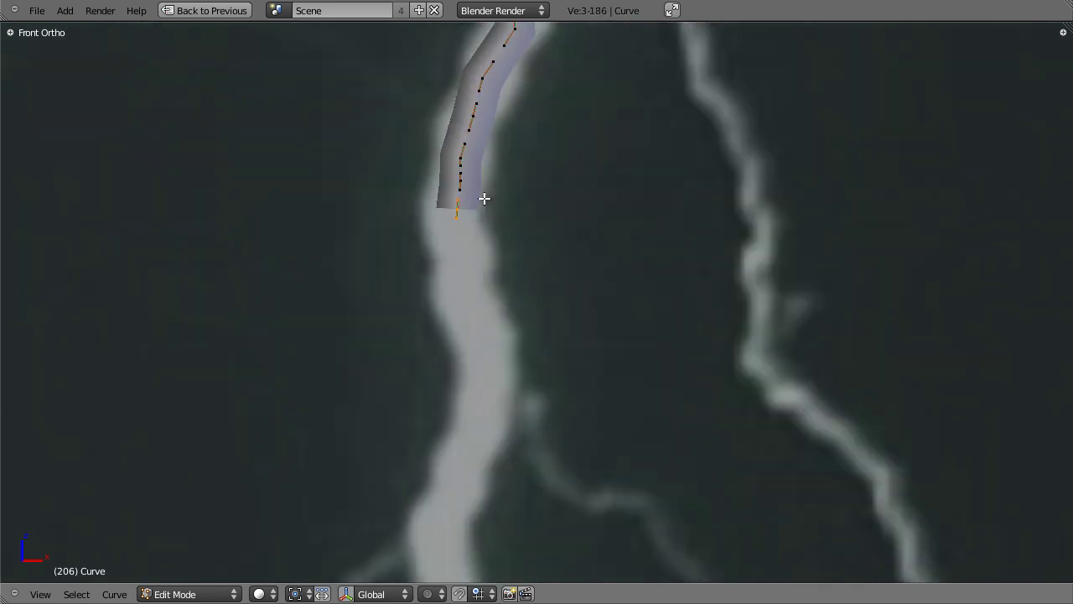
left_click(453, 249, "ctrl")
left_click(469, 312, "ctrl")
left_click(482, 338, "ctrl")
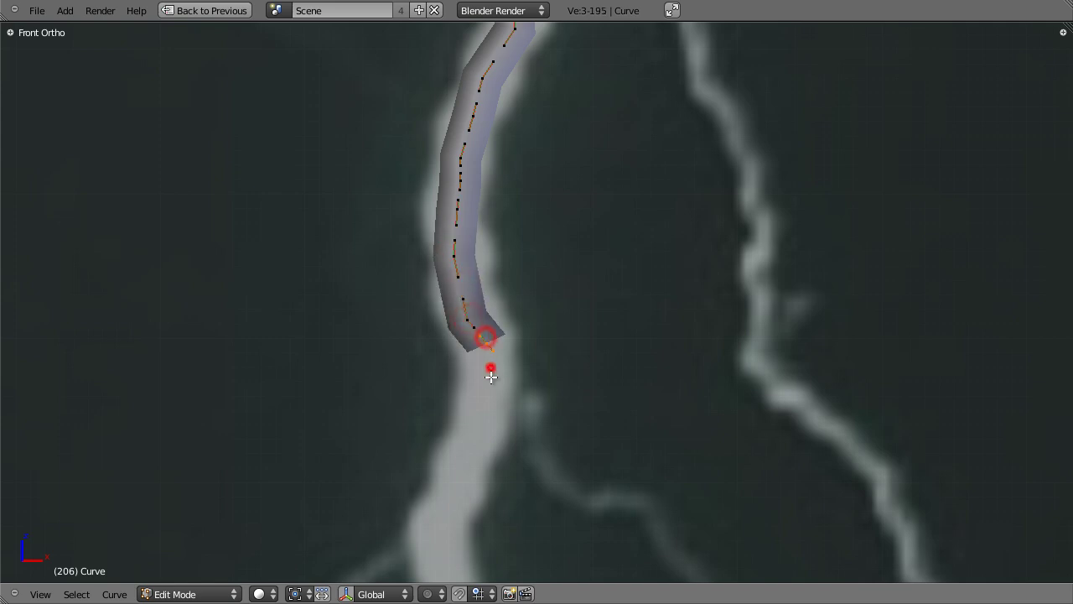
Trace the curve around the rightward bulge and back down-left to where a thin branch splits off left.
left_click(491, 366, "ctrl")
left_click(487, 395, "ctrl")
left_click(478, 412, "ctrl")
left_click(456, 467, "ctrl")
left_click(444, 499, "ctrl")
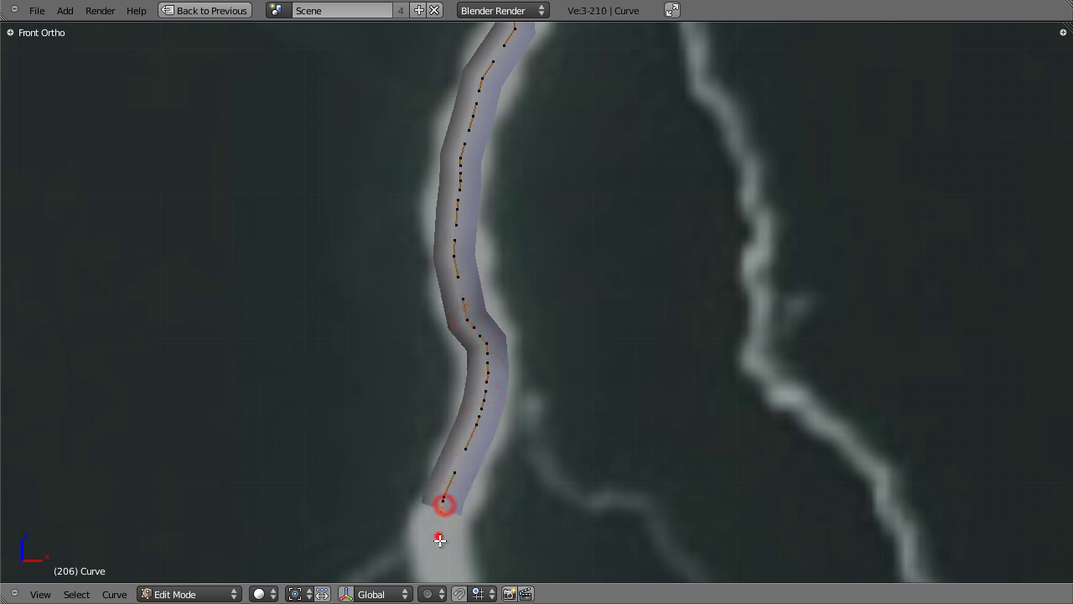
left_click(437, 544, "ctrl")
Add curve points below the thin left branch and around the bend into the bolt's diagonal run down-right.
middle_click_drag(443, 434, 447, 418, "shift")
middle_click_drag(460, 547, 460, 263, "shift")
left_click(456, 269, "ctrl")
left_click(452, 313, "ctrl")
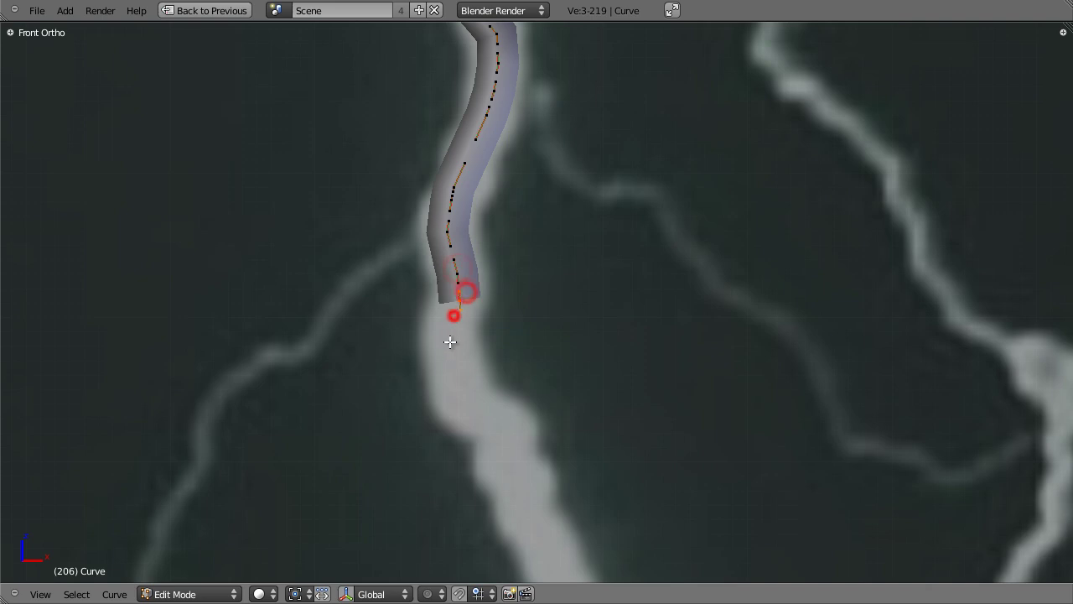
left_click(449, 344, "ctrl")
left_click(449, 359, "ctrl")
left_click(462, 402, "ctrl")
left_click(502, 442, "ctrl")
left_click(511, 476, "ctrl")
Extend the curve down the diagonal run and through its small kink to where the bolt steps sideways.
middle_click_drag(537, 514, 474, 254, "shift")
left_click(467, 268, "ctrl")
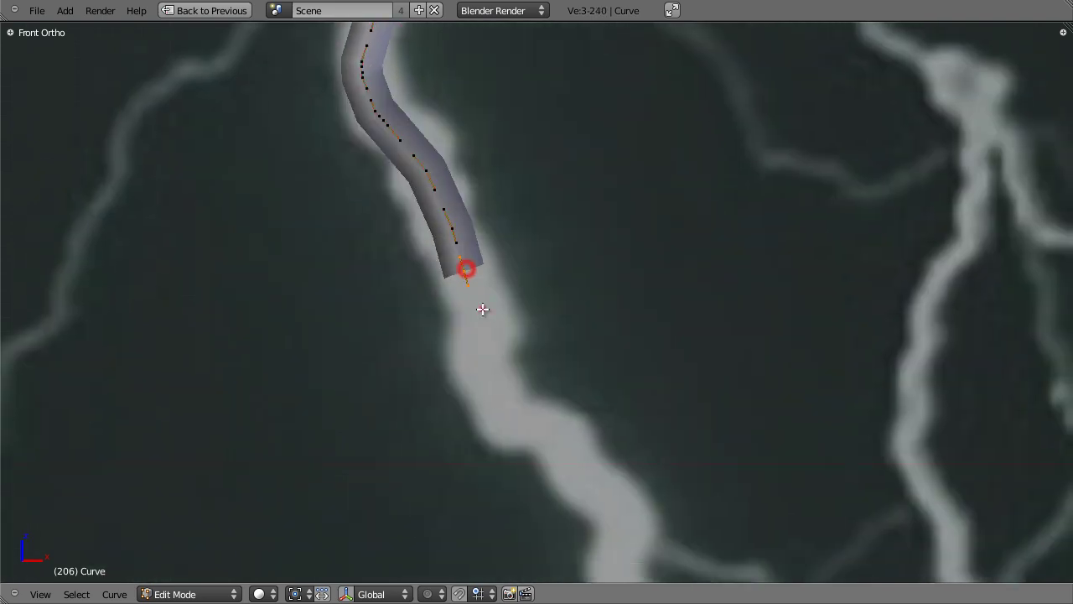
left_click(483, 308, "ctrl")
left_click(498, 319, "ctrl")
left_click(482, 350, "ctrl")
left_click(491, 381, "ctrl")
left_click(506, 422, "ctrl")
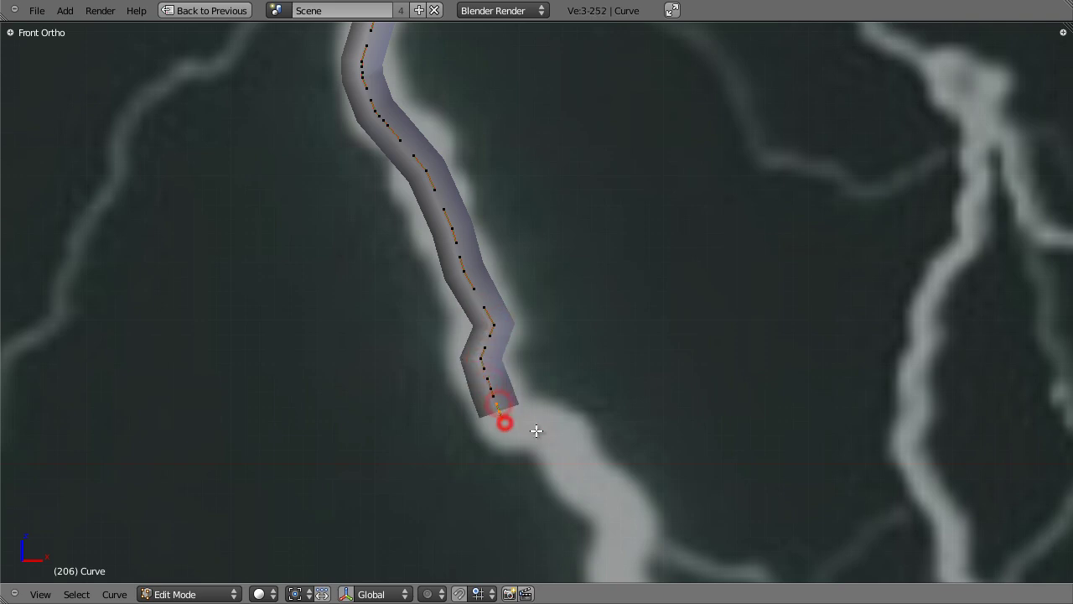
Trace the bolt's rightward step and the slope below it, ending level with the next right-hand side branch.
left_click(537, 431, "ctrl")
left_click(573, 440, "ctrl")
left_click(577, 457, "ctrl")
left_click(588, 486, "ctrl")
left_click(607, 510, "ctrl")
left_click(615, 516, "ctrl")
left_click(616, 561, "ctrl")
Trace the zigzag below that branch, going right, back left to the faint left branch, and right again.
middle_click_drag(633, 520, 562, 162, "shift")
left_click(570, 288, "ctrl")
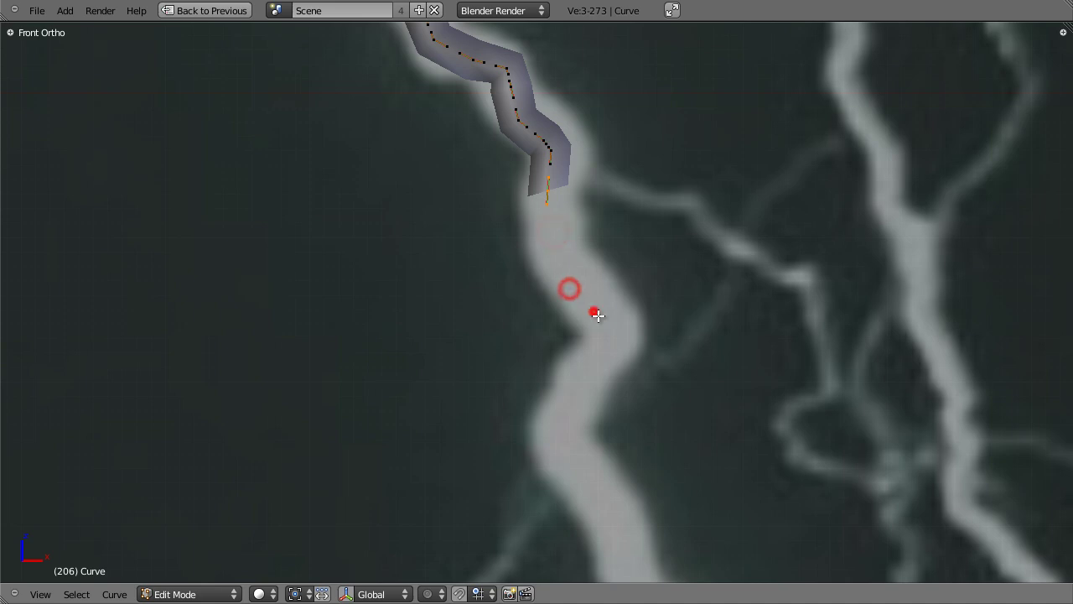
left_click(594, 312, "ctrl")
left_click(578, 388, "ctrl")
left_click(561, 433, "ctrl")
left_click(567, 458, "ctrl")
left_click(613, 523, "ctrl")
Add curve points across the next sharp step to the right and down the steep stretch beneath it.
middle_click_drag(615, 527, 491, 249, "shift")
left_click(521, 290, "ctrl")
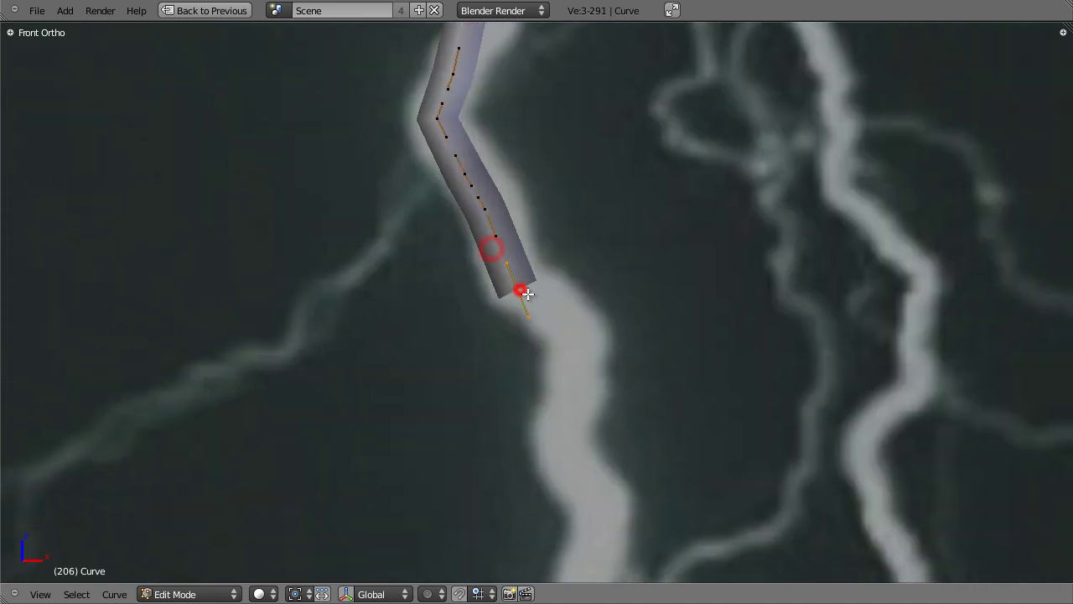
left_click(545, 306, "ctrl")
left_click(577, 330, "ctrl")
left_click(575, 364, "ctrl")
left_click(567, 407, "ctrl")
left_click(558, 445, "ctrl")
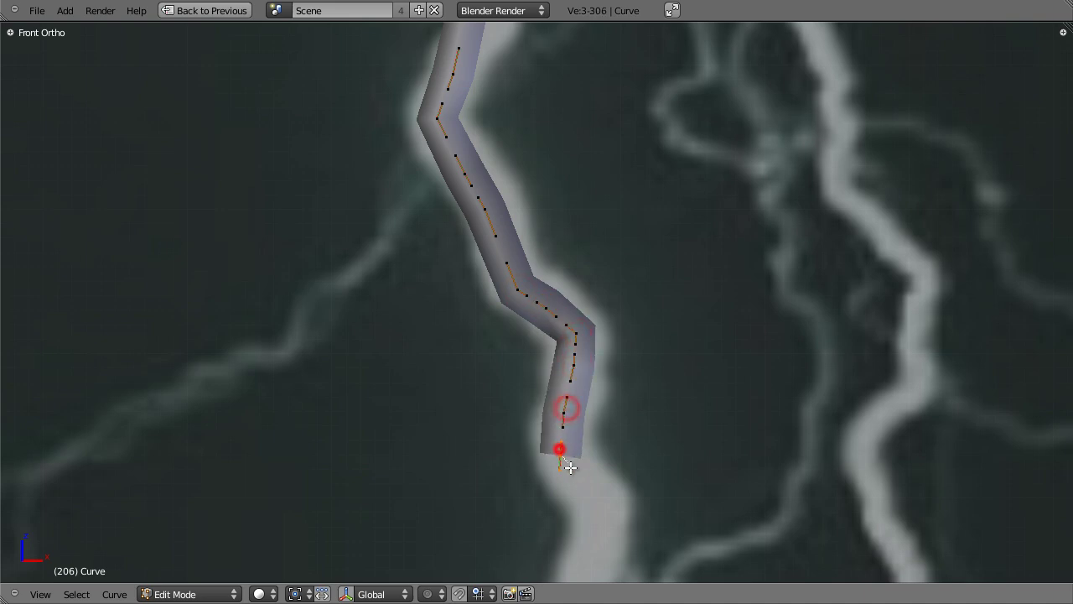
Continue the curve around the rightward bend beside the forked right branch and back down-left past it.
left_click(600, 511, "ctrl")
middle_click_drag(600, 511, 612, 264, "shift")
left_click(605, 298, "ctrl")
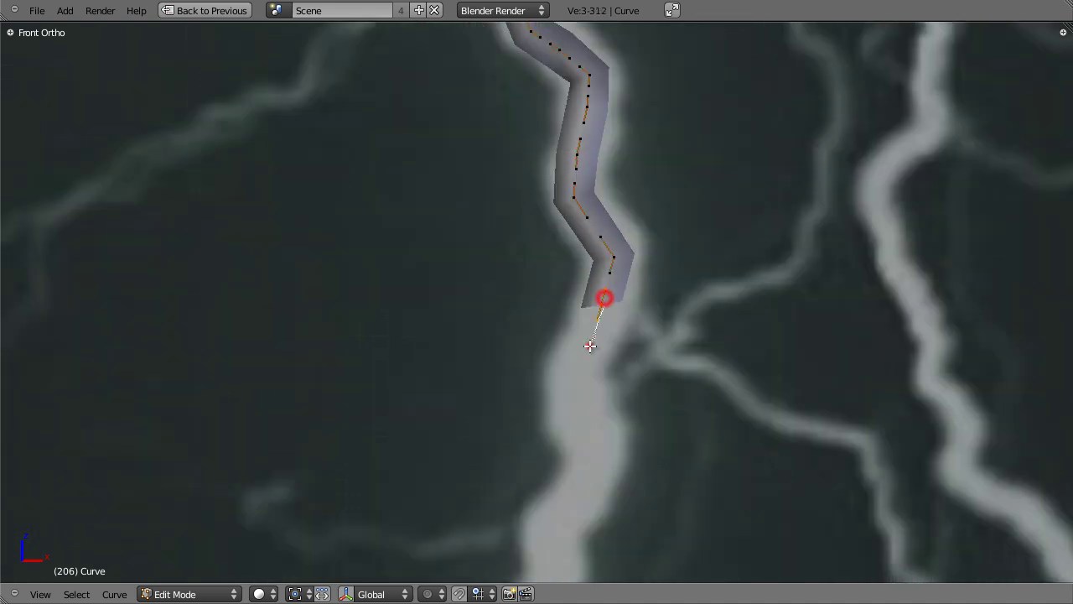
left_click(570, 383, "ctrl")
left_click(573, 412, "ctrl")
Trace the leftward step and the long, nearly straight stretch down to just above where the bolt splits into two strands.
middle_click_drag(585, 447, 589, 244, "shift")
left_click(582, 250, "ctrl")
left_click(544, 288, "ctrl")
left_click(542, 311, "ctrl")
left_click(534, 384, "ctrl")
left_click(528, 429, "ctrl")
left_click(518, 474, "ctrl")
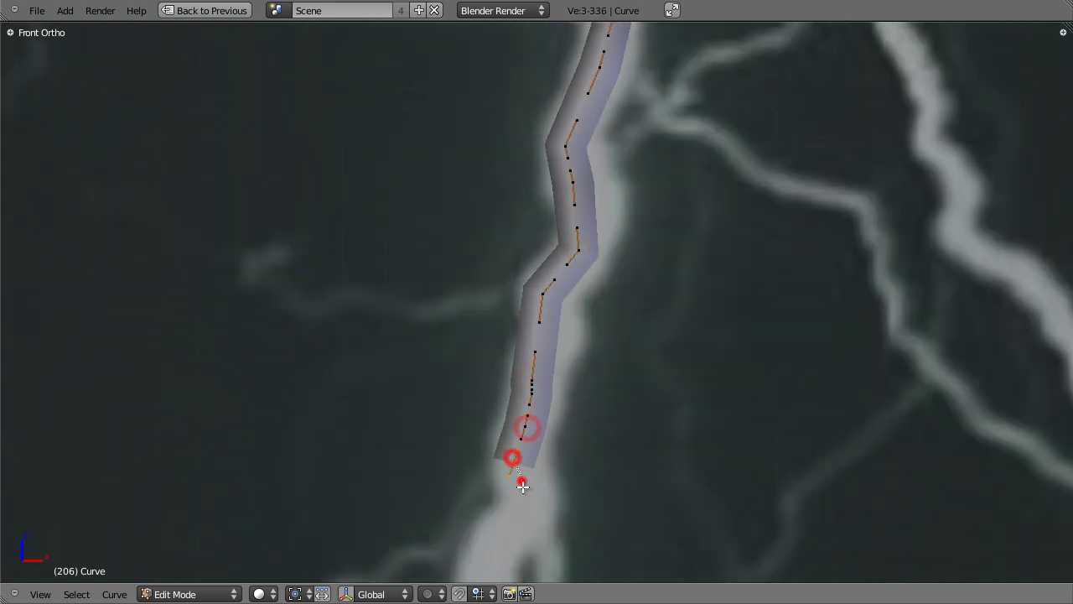
Trace the curve through the small kink, down the thicker left strand and along the rejoined bolt below it.
left_click(531, 509, "ctrl")
left_click(503, 547, "ctrl")
middle_click_drag(503, 554, 542, 211, "shift")
left_click(490, 281, "ctrl")
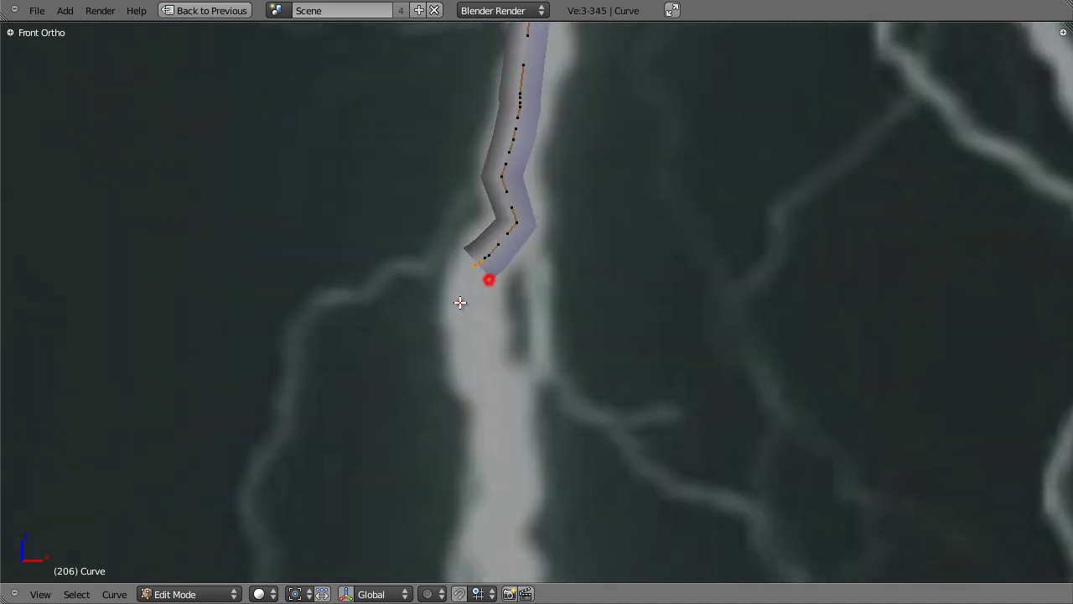
left_click(459, 302, "ctrl")
left_click(471, 313, "ctrl")
left_click(481, 388, "ctrl")
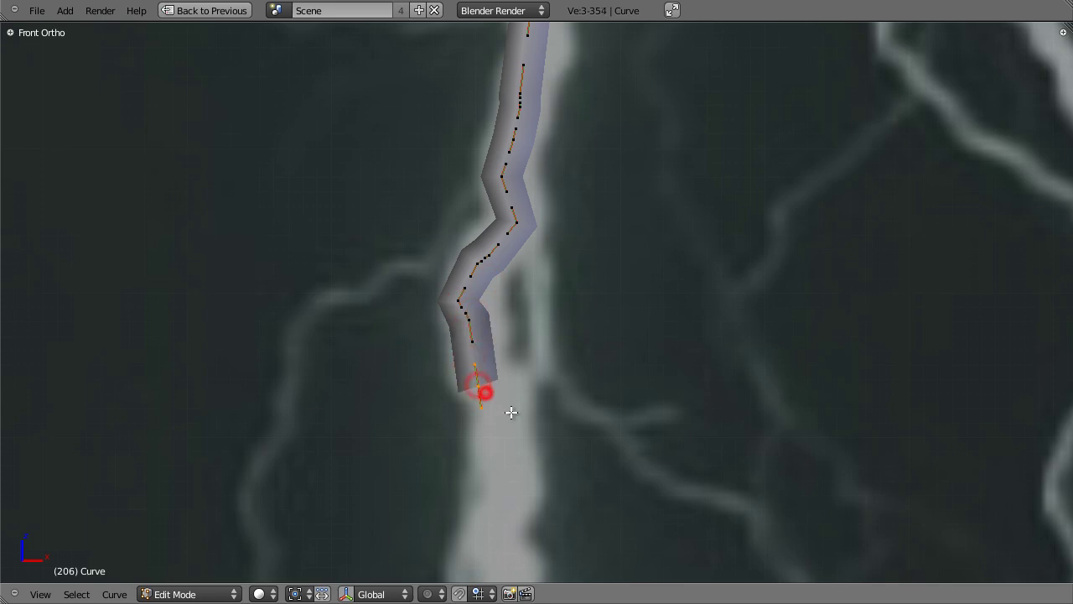
left_click(503, 466, "ctrl")
left_click(505, 488, "ctrl")
left_click(503, 513, "ctrl")
Extend the curve down the stretch past the next left-hand branch and into the leftward bend below it.
middle_click_drag(551, 467, 515, 112, "shift")
left_click(467, 207, "ctrl")
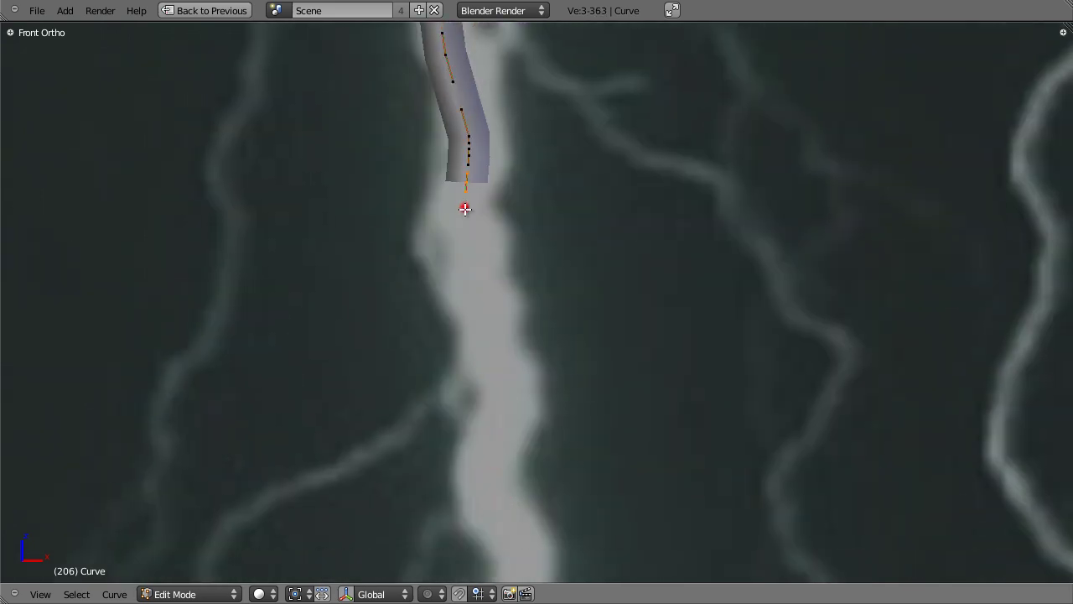
left_click(471, 240, "ctrl")
left_click(482, 305, "ctrl")
left_click(496, 369, "ctrl")
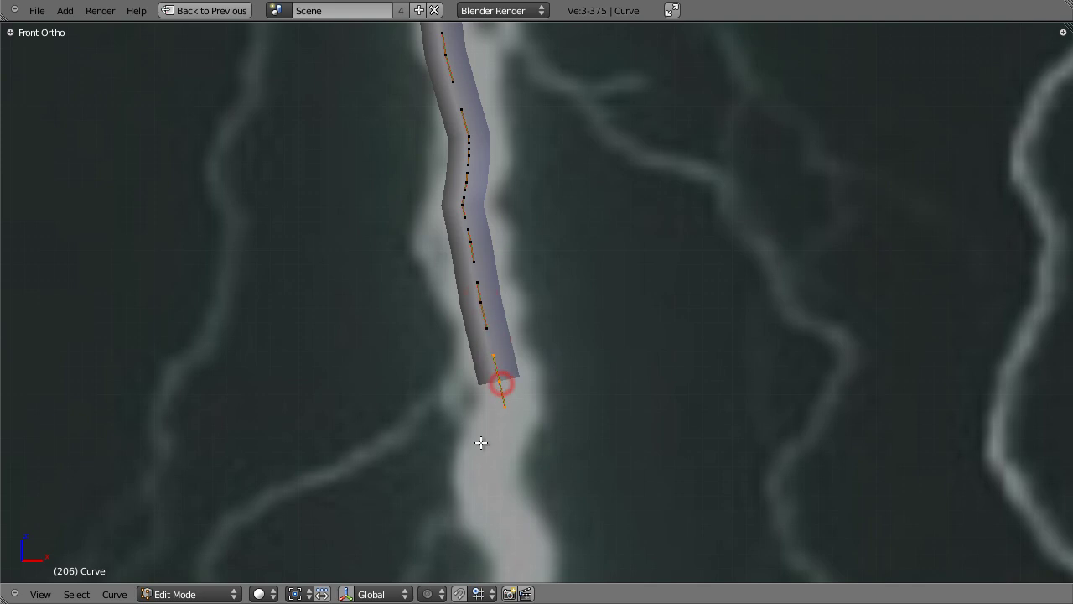
left_click(479, 442, "ctrl")
left_click(478, 473, "ctrl")
Follow the bolt's wavy stretch with curve points past the right-hand offshoot to the next bend left.
middle_click_drag(478, 475, 451, 221, "shift")
left_click(449, 220, "ctrl")
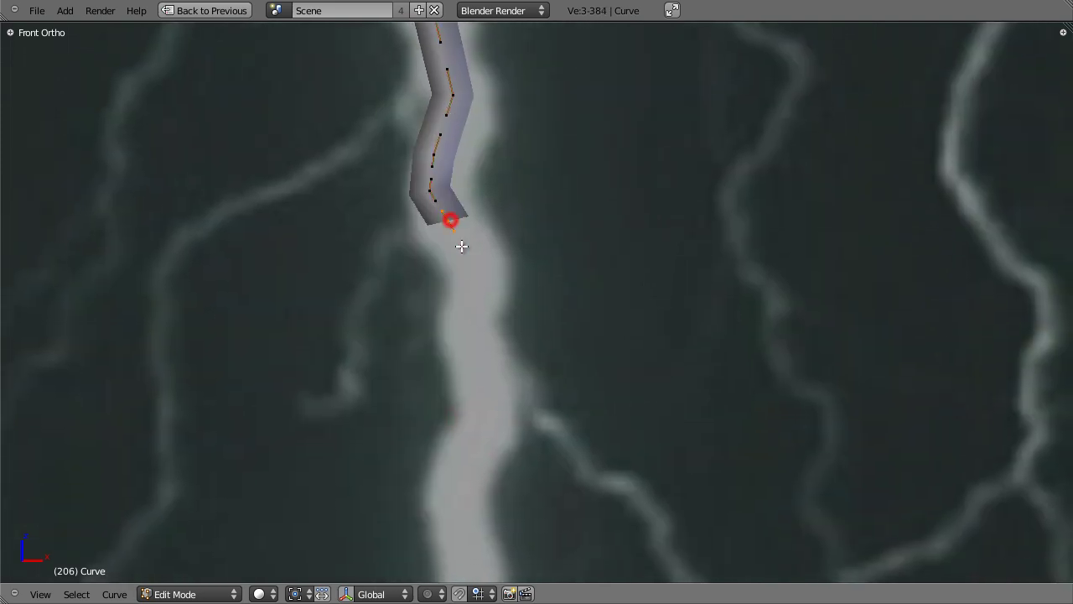
left_click(461, 246, "ctrl")
left_click(479, 288, "ctrl")
left_click(467, 327, "ctrl")
left_click(472, 360, "ctrl")
left_click(477, 394, "ctrl")
left_click(472, 424, "ctrl")
left_click(445, 501, "ctrl")
Trace the curve through the large fork and down the main bolt's diagonal run to the lower left.
middle_click_drag(454, 504, 464, 166, "shift")
left_click(475, 205, "ctrl")
left_click(475, 265, "ctrl")
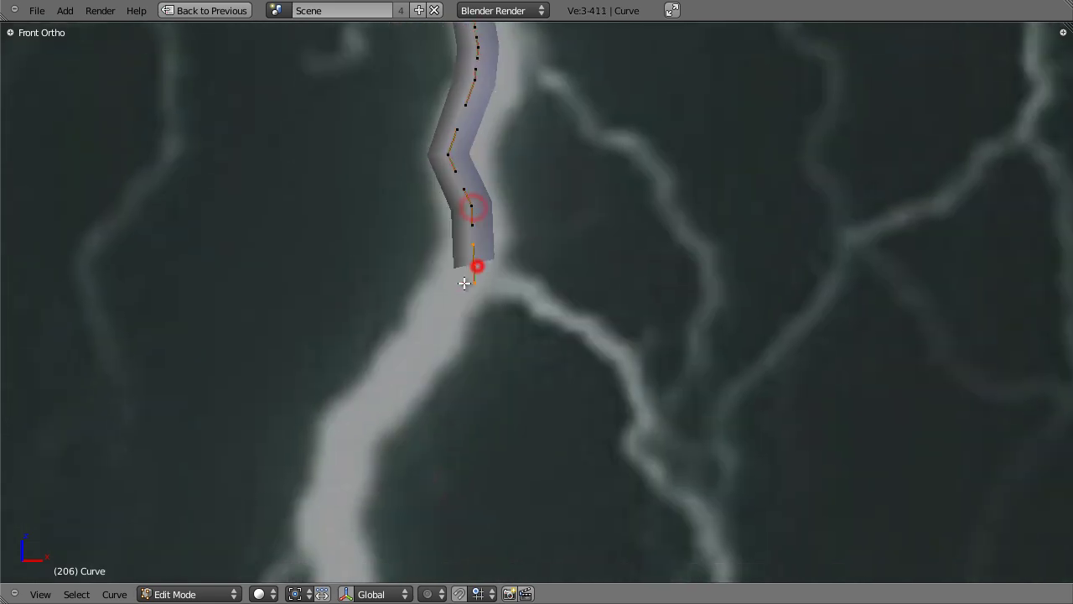
left_click(439, 320, "ctrl")
left_click(401, 368, "ctrl")
left_click(373, 409, "ctrl")
left_click(352, 432, "ctrl")
left_click(344, 470, "ctrl")
Add curve points past the lower left-hand branch, down the straight stretch and into its turn down-left.
middle_click_drag(368, 469, 412, 199, "shift")
left_click(383, 213, "ctrl")
left_click(376, 256, "ctrl")
left_click(378, 280, "ctrl")
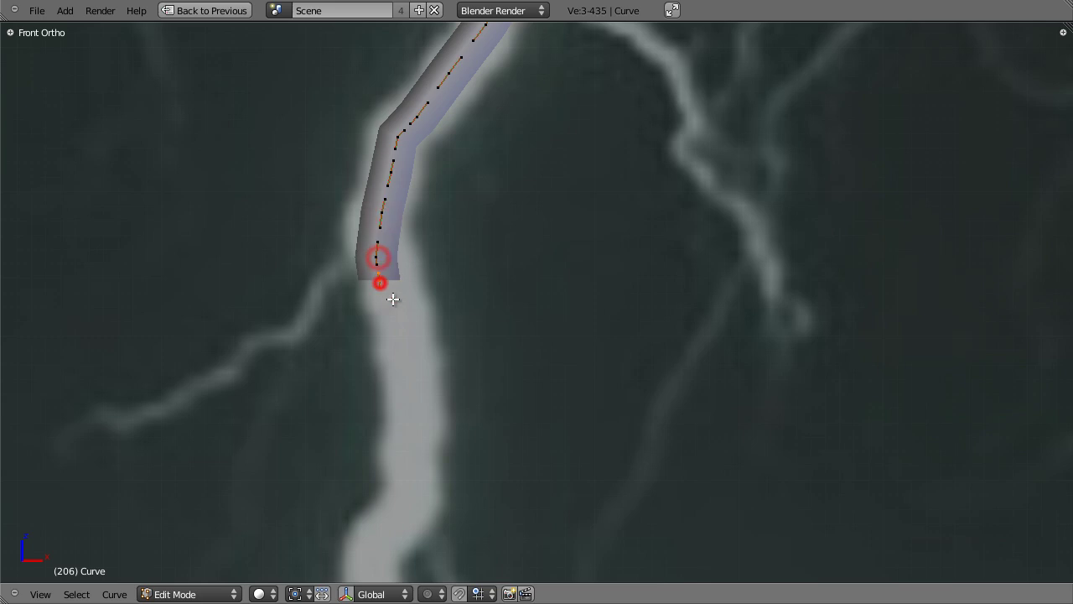
left_click(414, 390, "ctrl")
left_click(411, 440, "ctrl")
left_click(405, 503, "ctrl")
left_click(388, 545, "ctrl")
Trace the curve around the last leftward bend and along the bolt's long diagonal down-right.
middle_click_drag(410, 480, 432, 85, "shift")
left_click(405, 277, "ctrl")
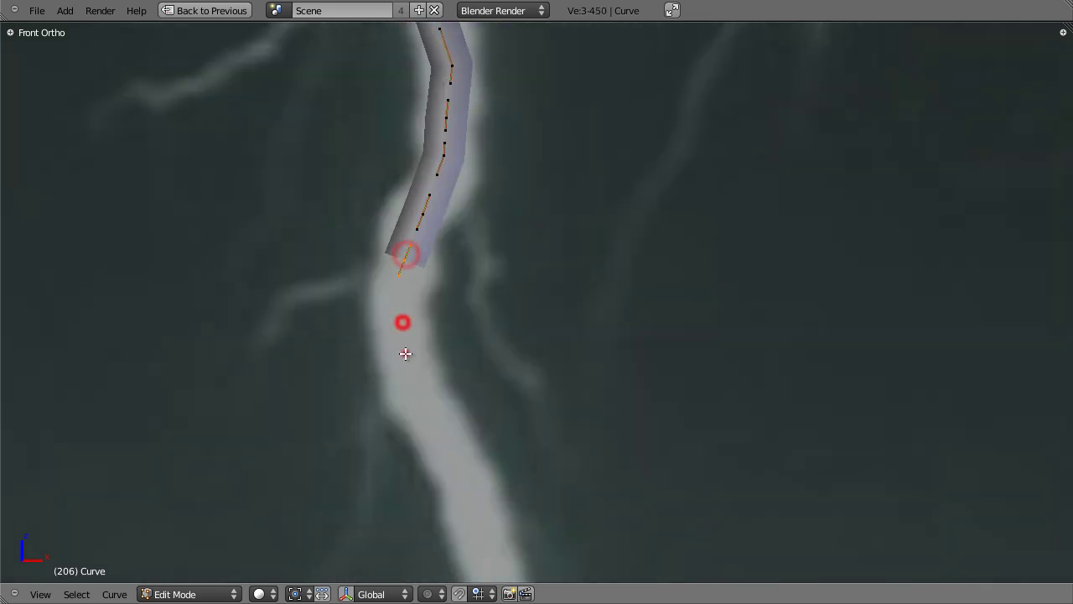
left_click(410, 360, "ctrl")
left_click(422, 406, "ctrl")
left_click(443, 455, "ctrl")
left_click(480, 517, "ctrl")
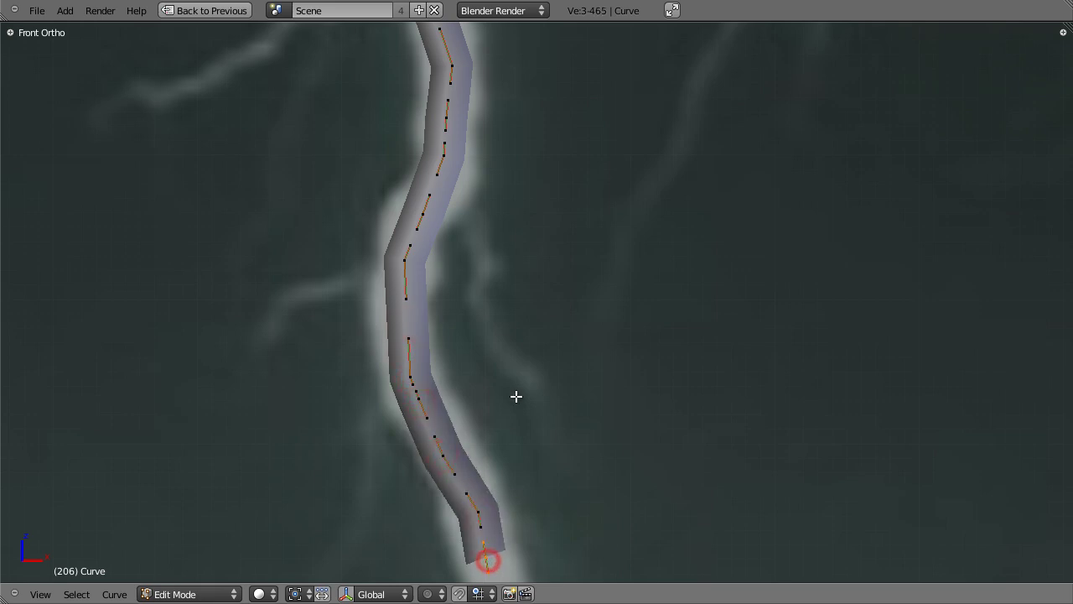
Finish tracing the main bolt by adding curve points down to its tip just above the city lights.
middle_click_drag(512, 439, 441, 189, "shift")
left_click(431, 227, "ctrl")
left_click(434, 259, "ctrl")
left_click(449, 286, "ctrl")
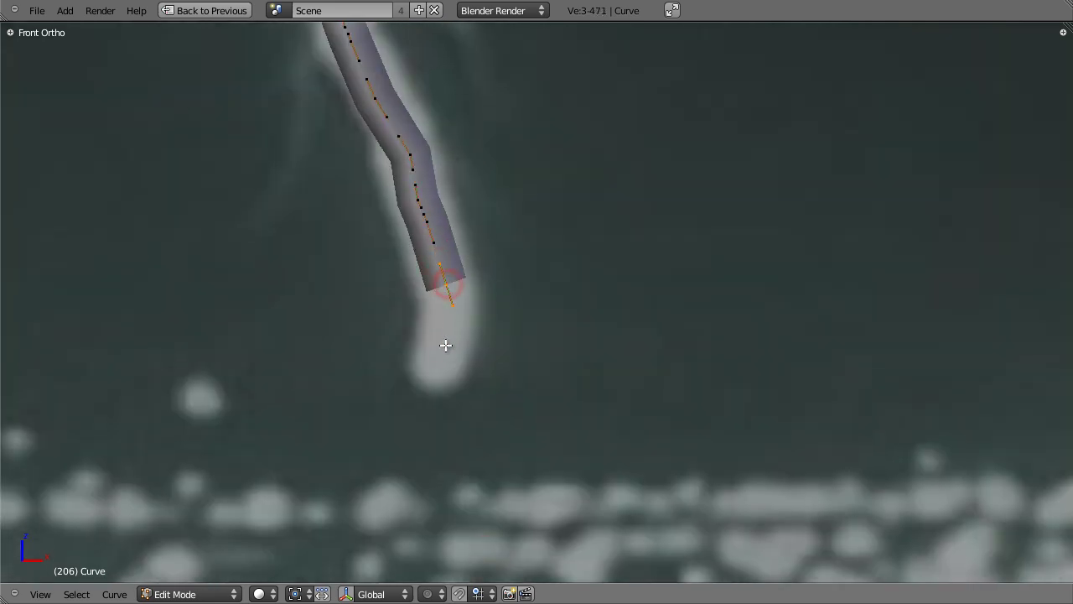
left_click(436, 375, "ctrl")
left_click(424, 400, "ctrl")
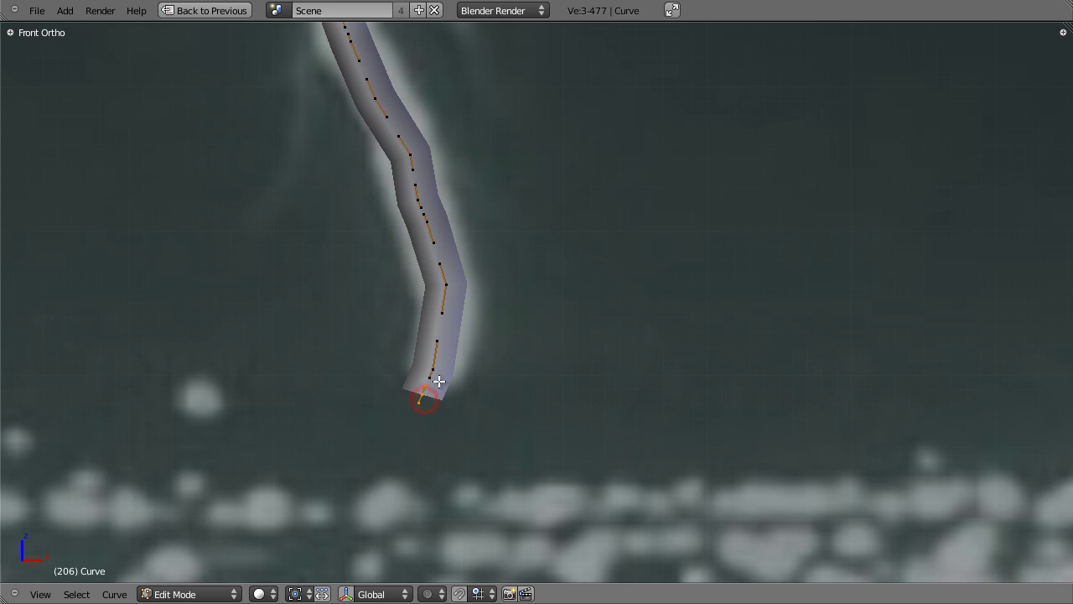
Leave Edit Mode and inspect the traced main bolt along its length and from an angled view.
scroll(441, 378, "down", 4)
scroll(523, 510, "up", 4)
scroll(540, 418, "up", 2, "shift")
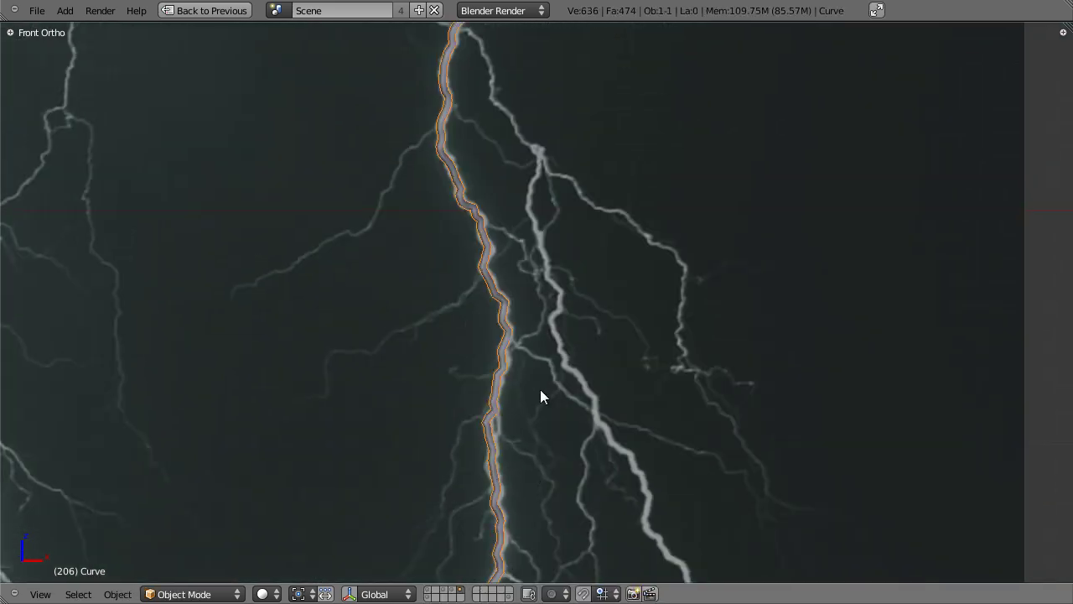
scroll(525, 291, "up", 4)
scroll(470, 251, "down", 4)
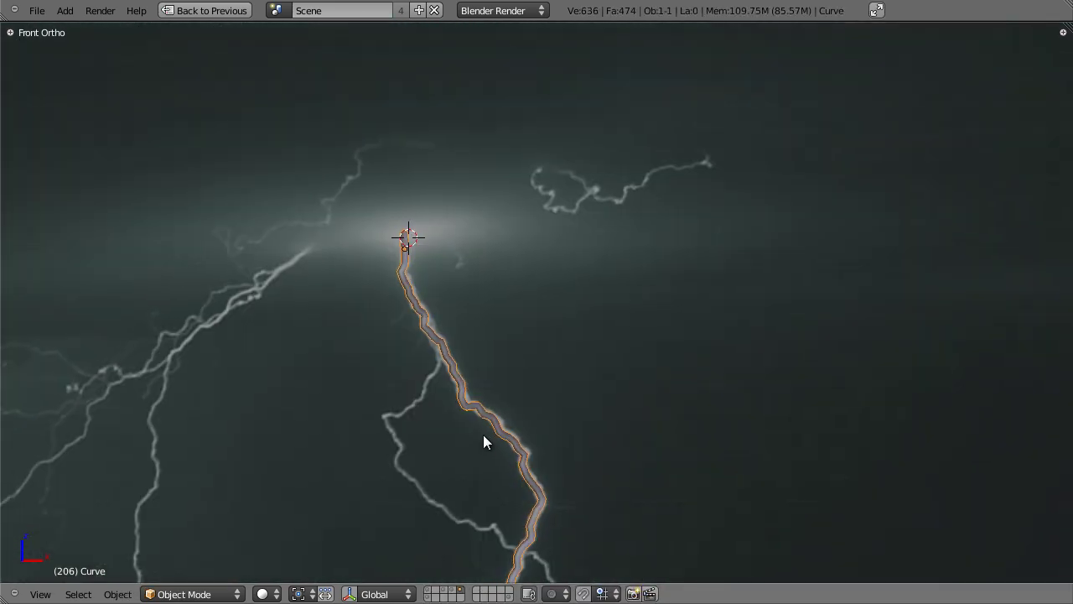
scroll(498, 290, "up", 4)
scroll(519, 285, "down", 2, "shift")
middle_click_drag(509, 238, 472, 254)
scroll(472, 254, "down", 8)
middle_click_drag(521, 289, 495, 297)
scroll(448, 335, "up", 1)
Select the curve's top points, stranded far away near the 3D cursor, and move them along the global Y axis toward the rest of the curve.
key("Tab")
scroll(781, 98, "up", 4)
scroll(720, 151, "down", 3)
left_click_drag(685, 108, 803, 240)
key("g")
key("y")
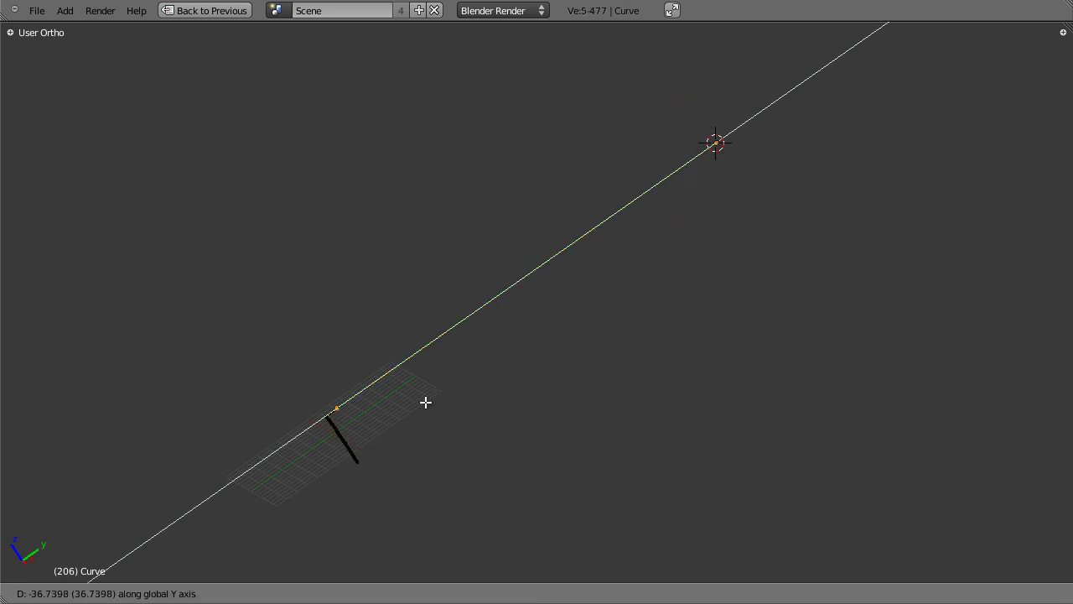
left_click(417, 408)
From the top view, shift the selected points along Y into line with the curve, then leave Edit Mode and restore the full layout.
key("KP_7")
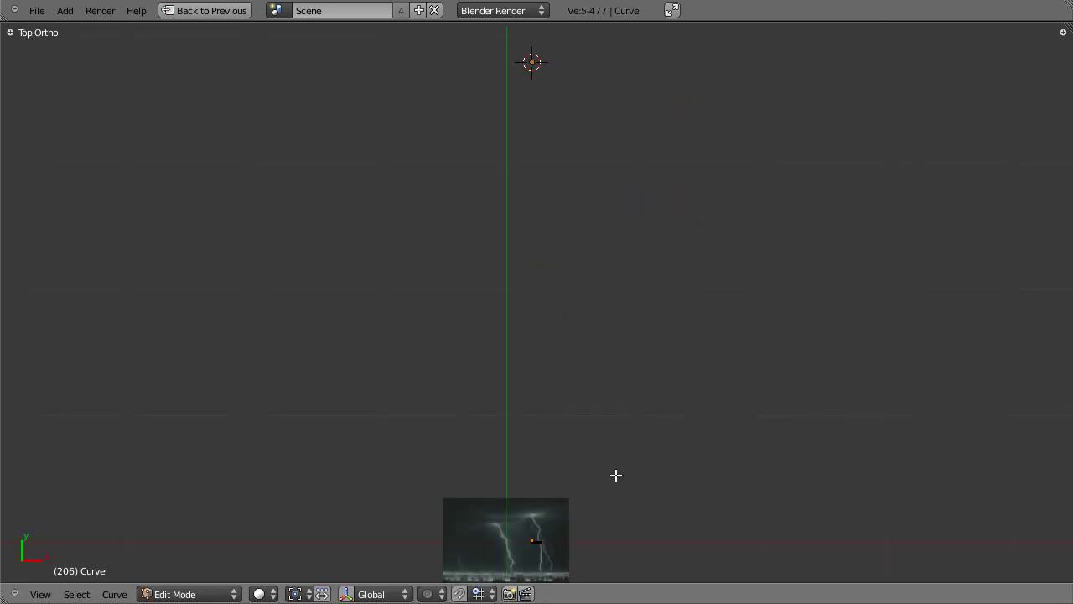
scroll(501, 350, "up", 4)
scroll(501, 351, "up", 12)
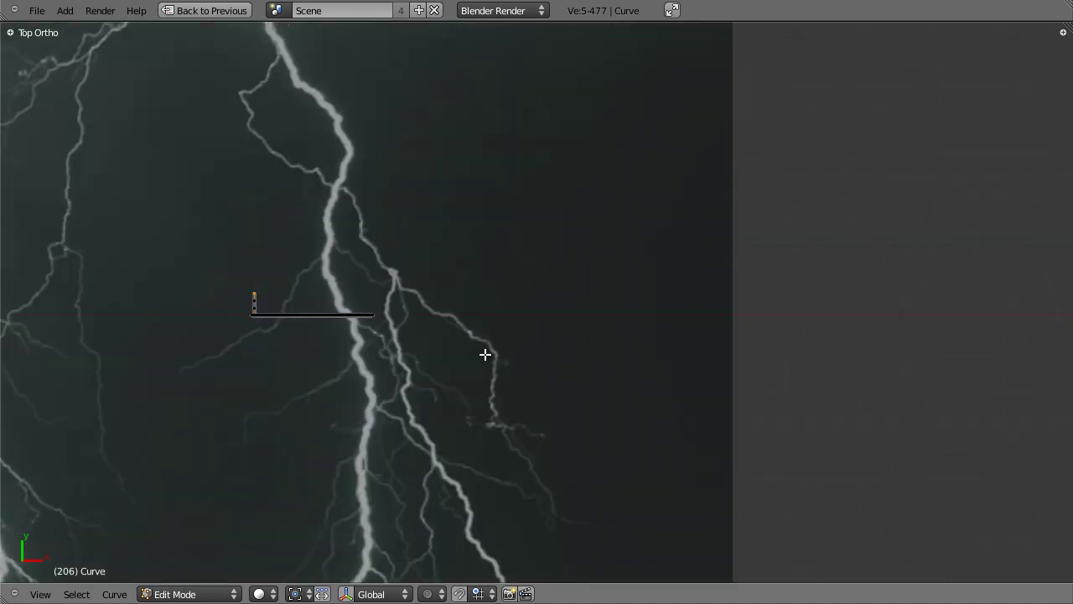
key("g")
key("y")
left_click(450, 377)
key("Tab")
key("ctrl+Up")
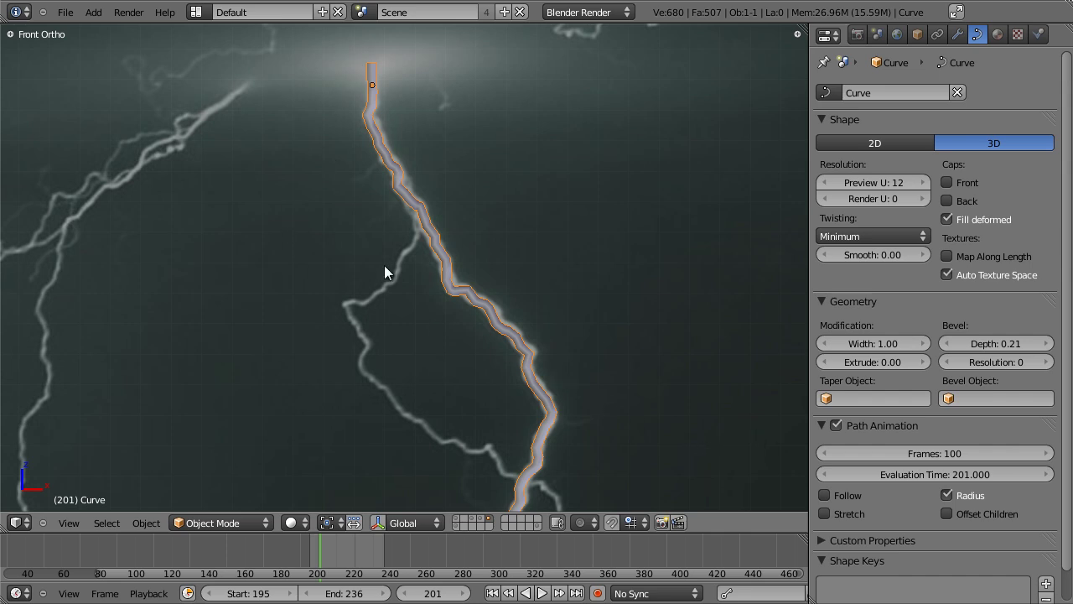
Check the whole traced bolt, then switch to the media player and step frame by frame through the lightning storm video.
scroll(318, 265, "down", 5)
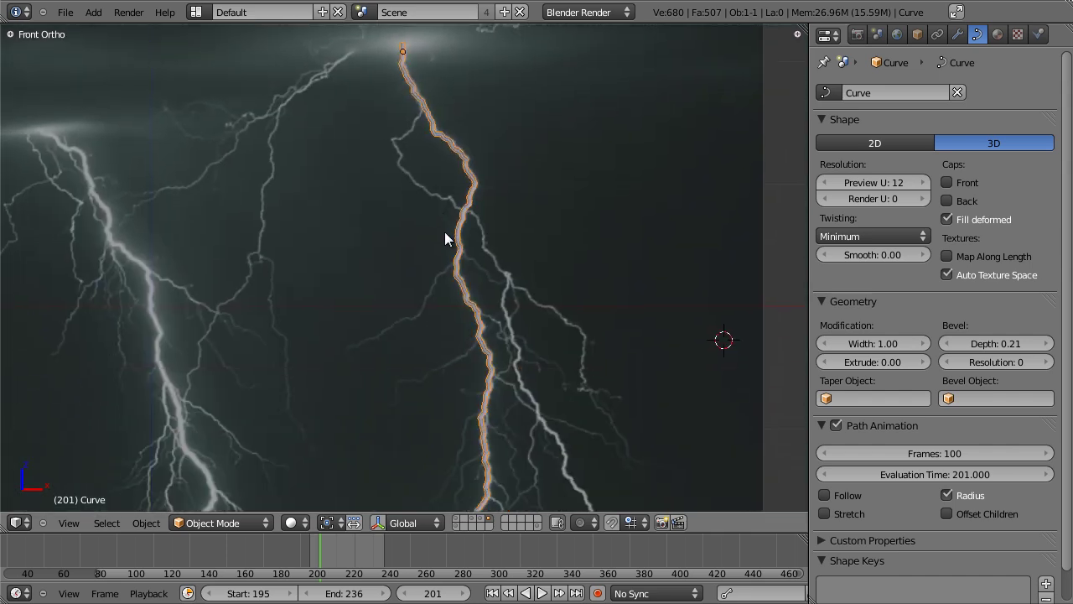
middle_click_drag(459, 265, 462, 222, "shift")
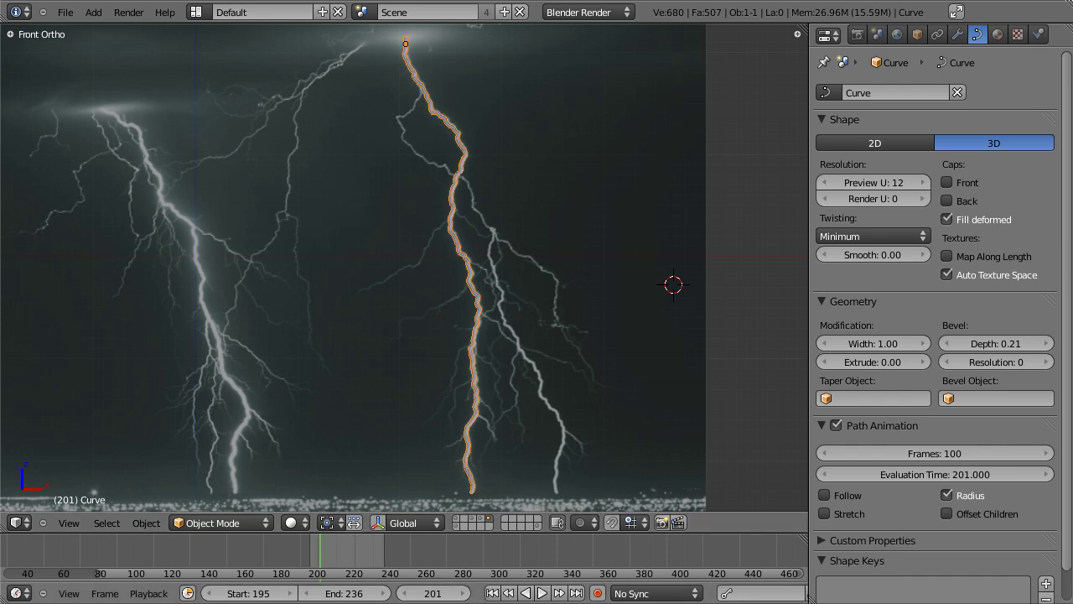
key("alt+Tab")
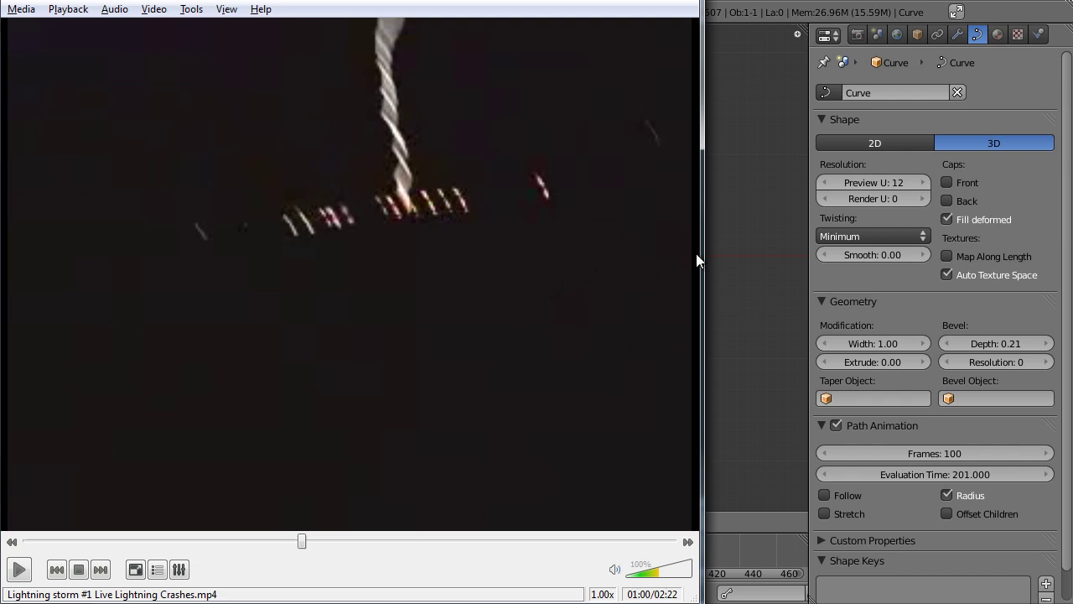
key("e")
key("e")
key("e")
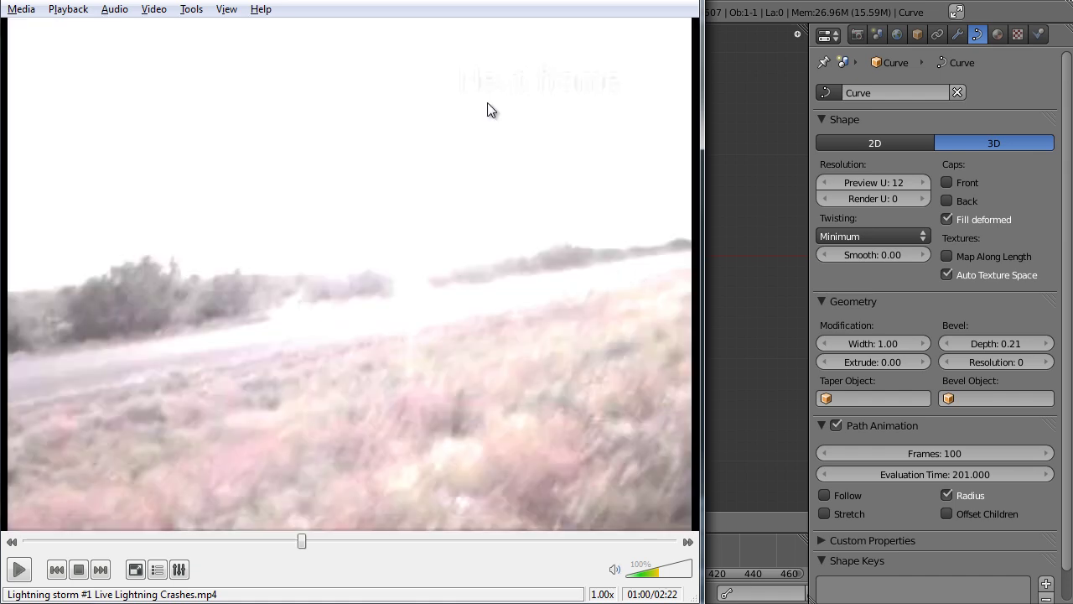
Step frame by frame through the lightning strike in the storm video, examining how the bolt flashes and fades out.
key("e")
key("e")
key("e")
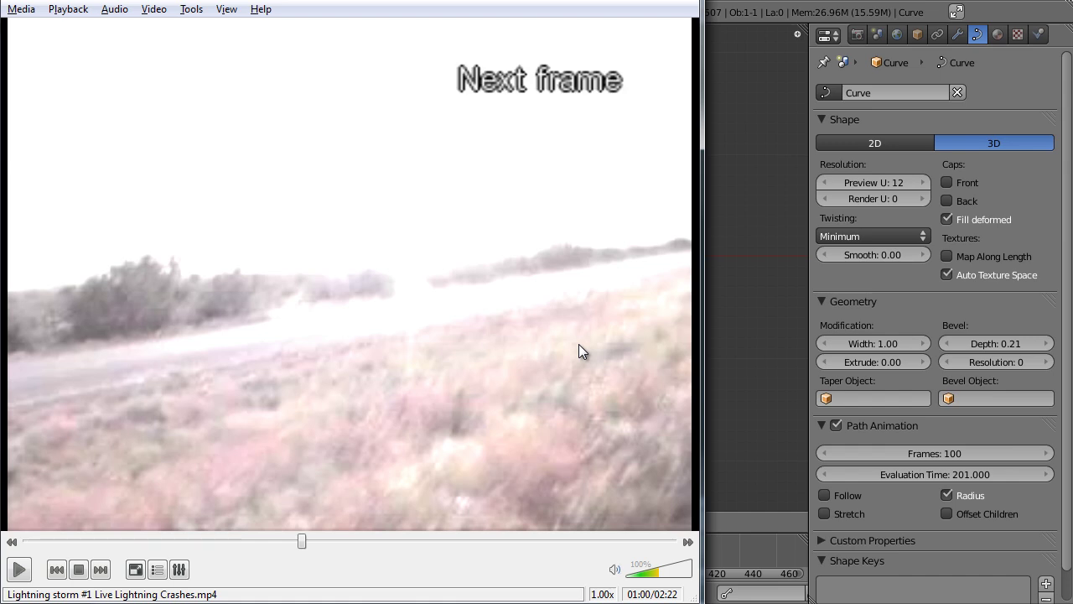
key("e")
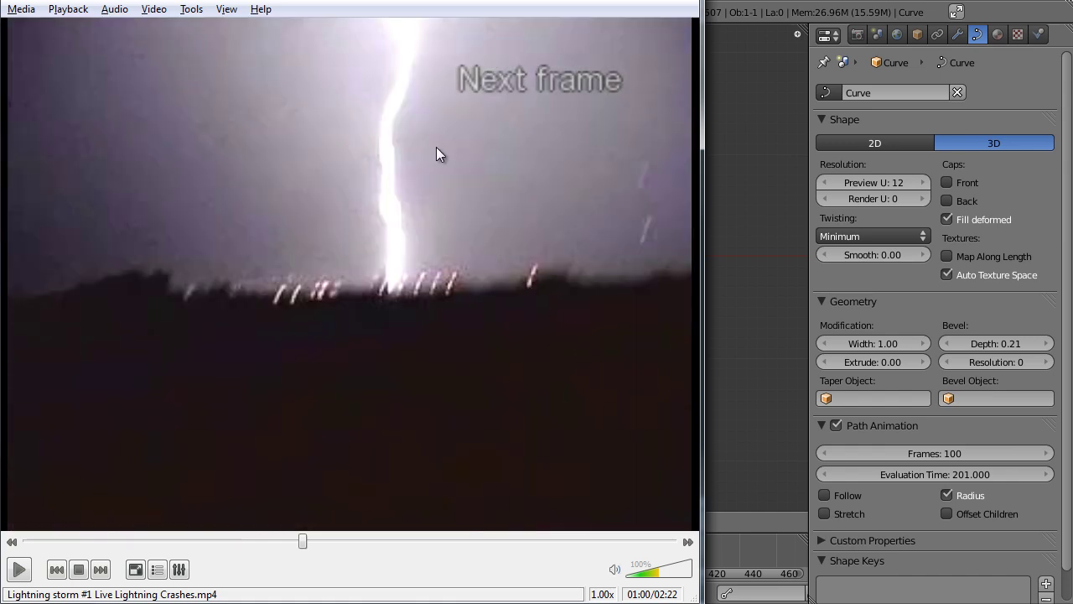
key("e")
key("e")
key("e")
key("e")
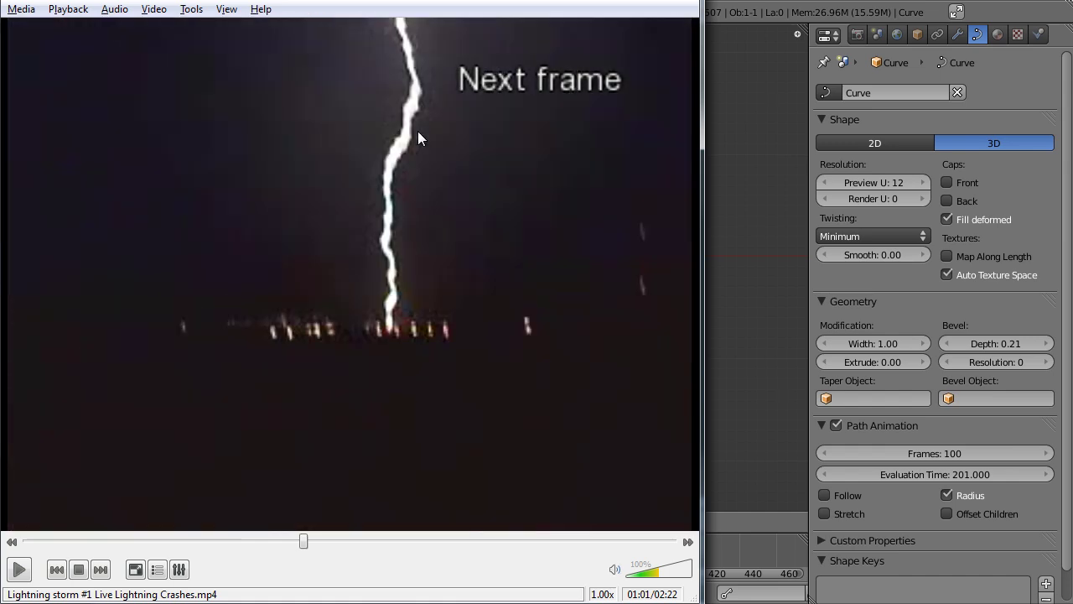
key("e")
key("e")
key("e")
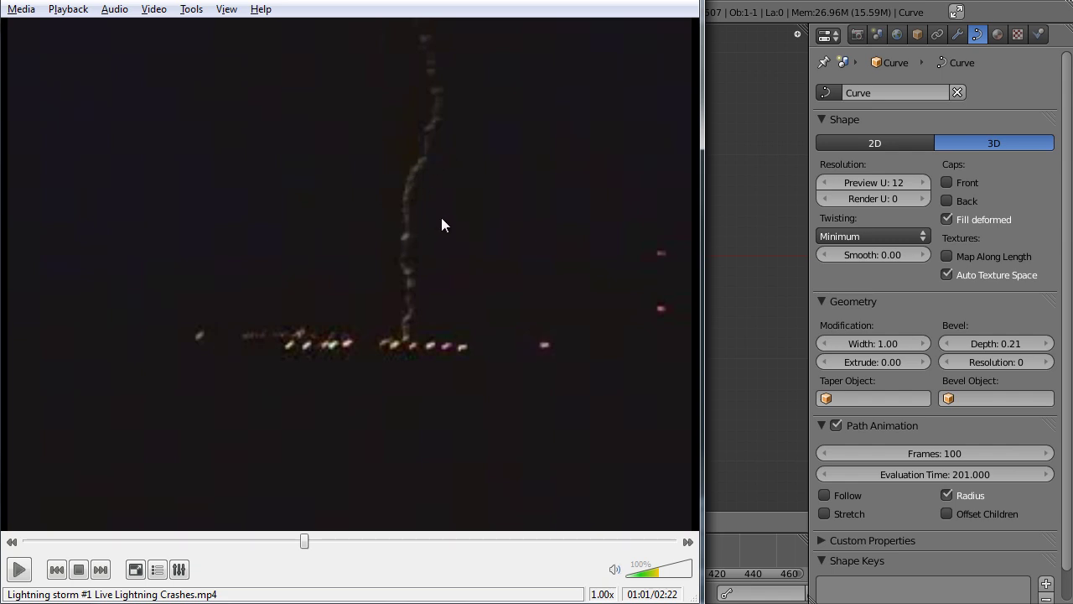
key("e")
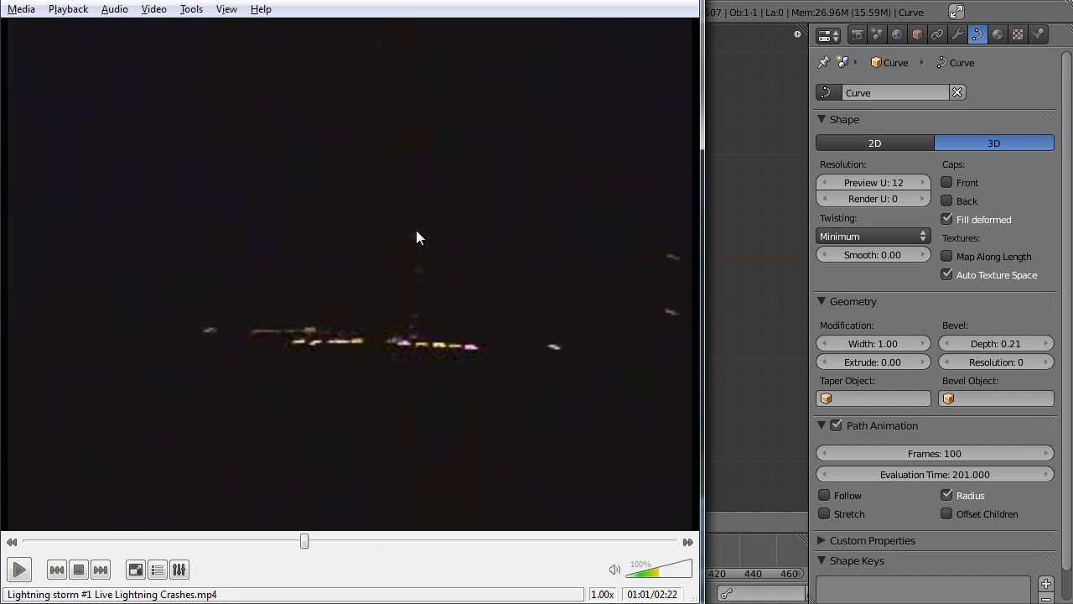
key("e")
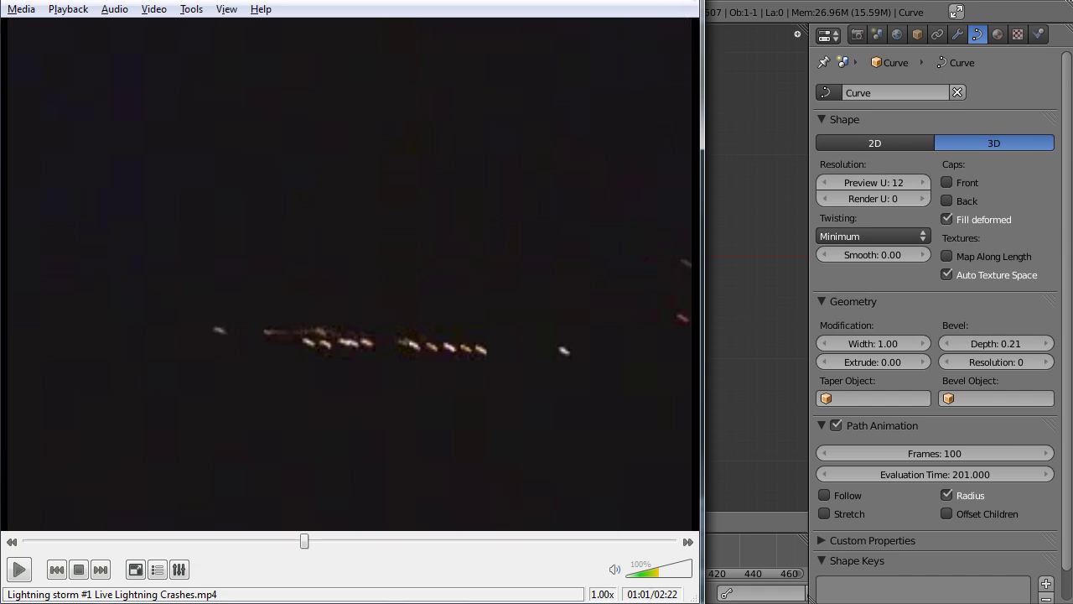
Switch back to Blender and add a new material to the traced bolt curve.
left_click(707, 88)
left_click(568, 206)
scroll(591, 204, "up", 2)
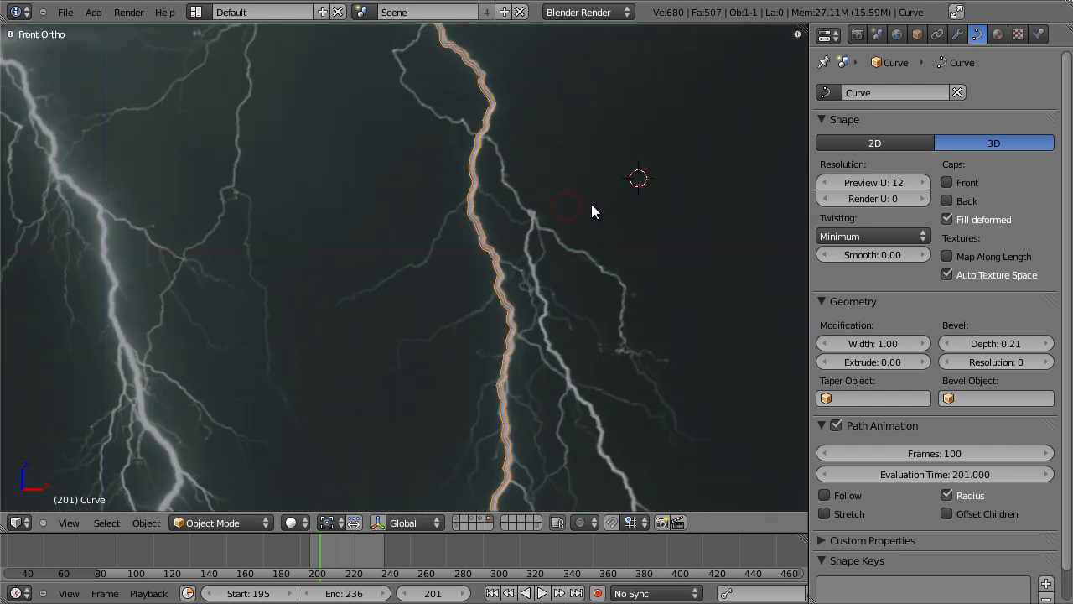
middle_click_drag(572, 153, 566, 334, "shift")
scroll(521, 265, "up", 4)
mouse_move(529, 219)
middle_mouse_down("shift")
mouse_move(522, 265)
mouse_move(512, 214)
middle_mouse_up("shift")
scroll(511, 242, "down", 1)
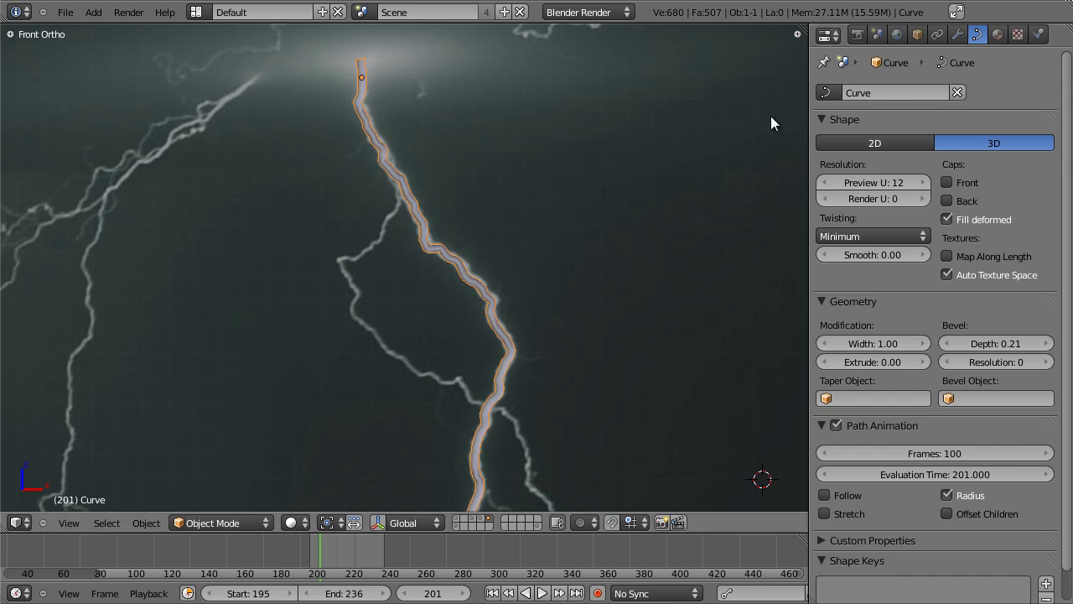
left_click(1000, 37)
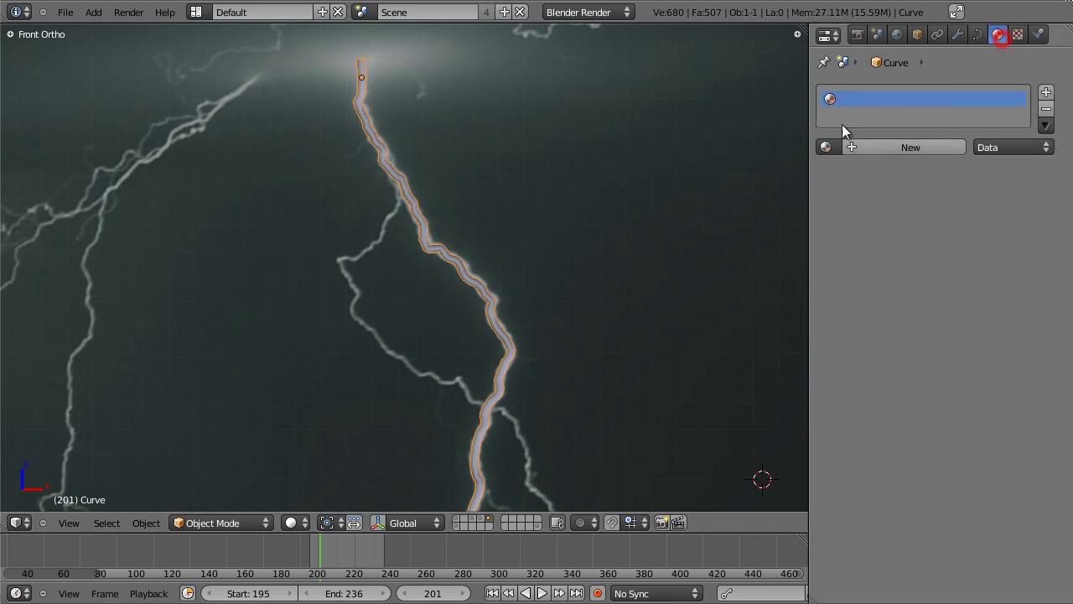
left_click(884, 147)
Set the bolt material's Emit to 1, enable Z Transparency with Alpha 0, and set the specular intensity to 0.
scroll(906, 335, "down", 5)
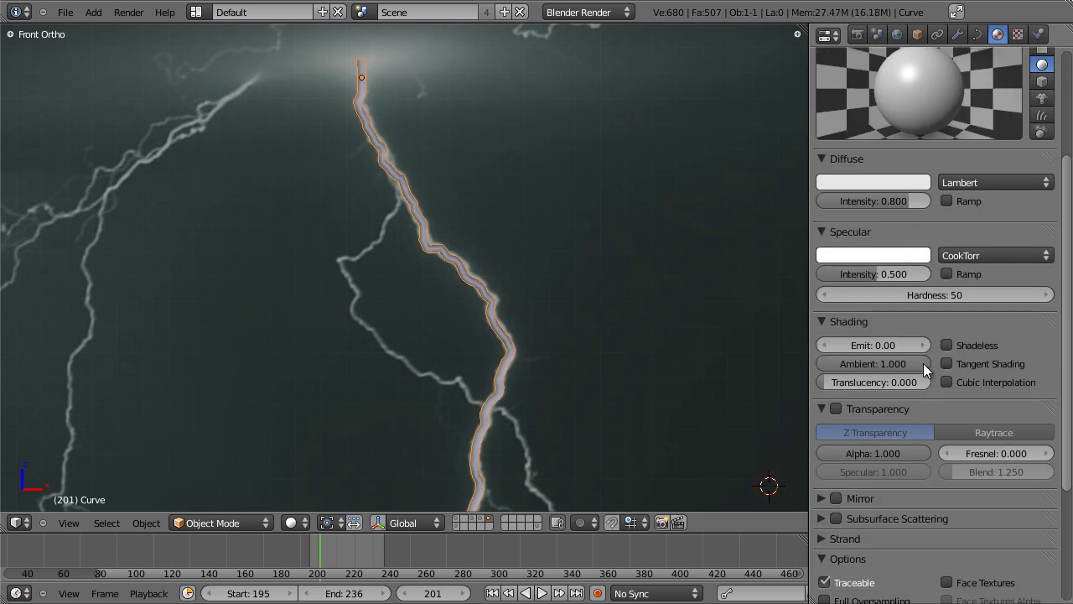
left_click(879, 342)
type("1")
key("Return")
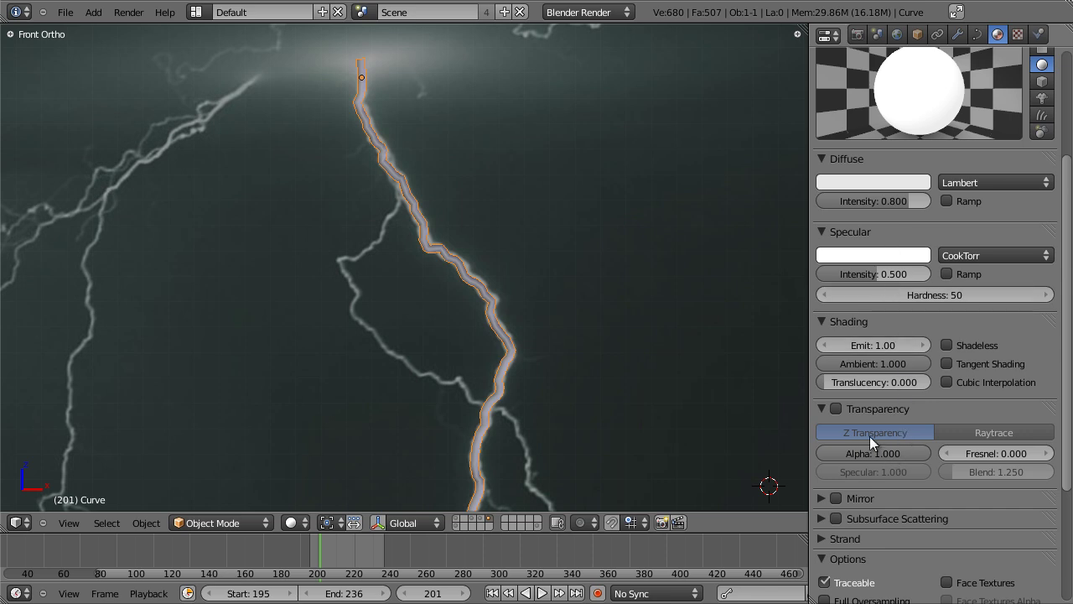
left_click(837, 410)
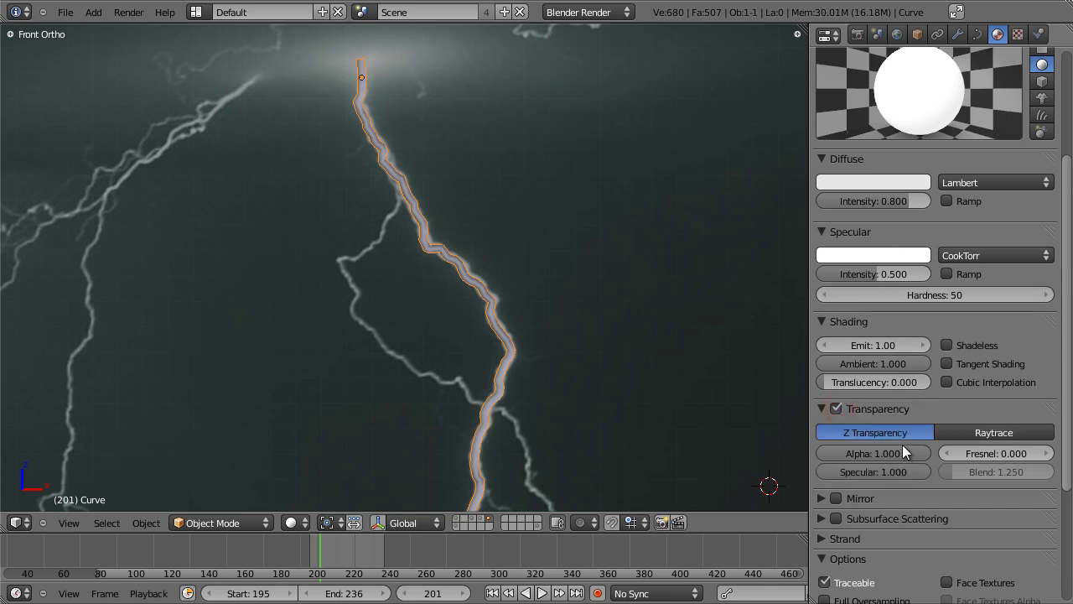
left_click_drag(902, 453, 637, 449)
left_click_drag(896, 271, 746, 301)
scroll(900, 271, "up", 2)
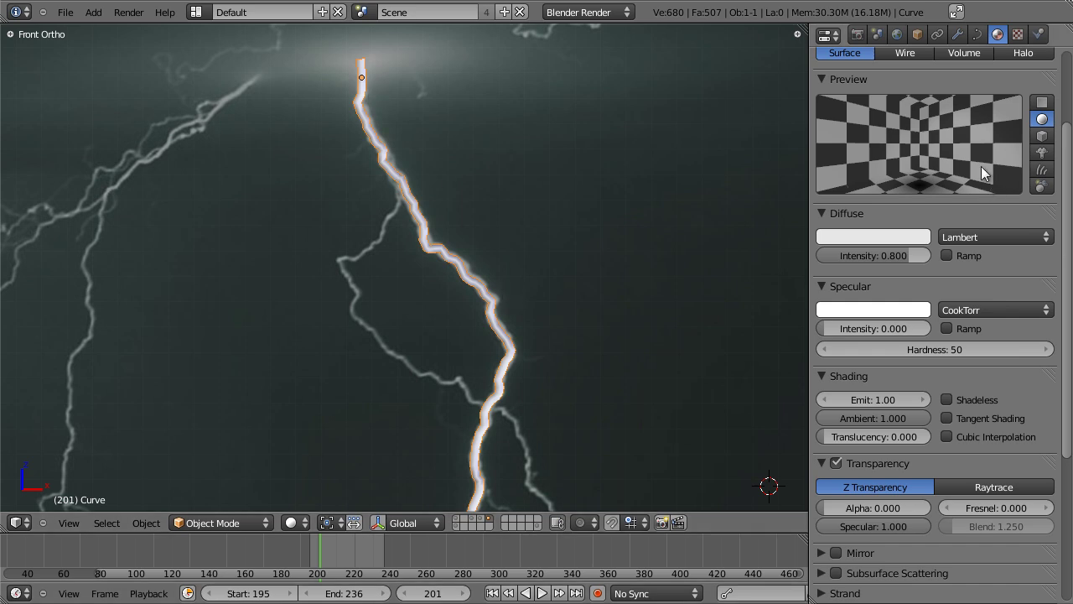
Add a Clouds texture to the bolt material, influencing Alpha and Emit instead of Color.
left_click(1016, 34)
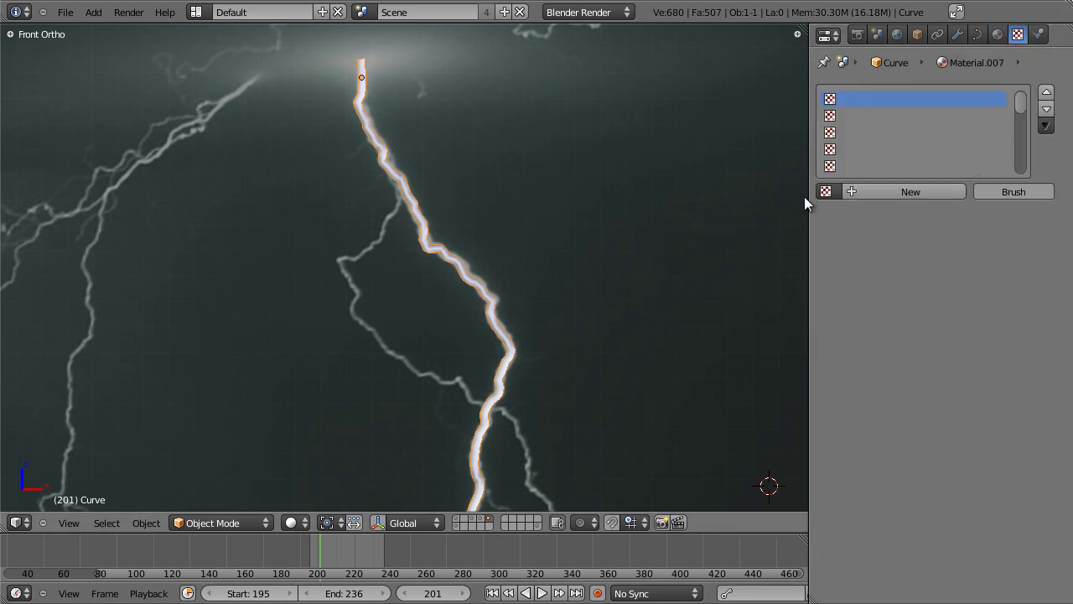
left_click(900, 194)
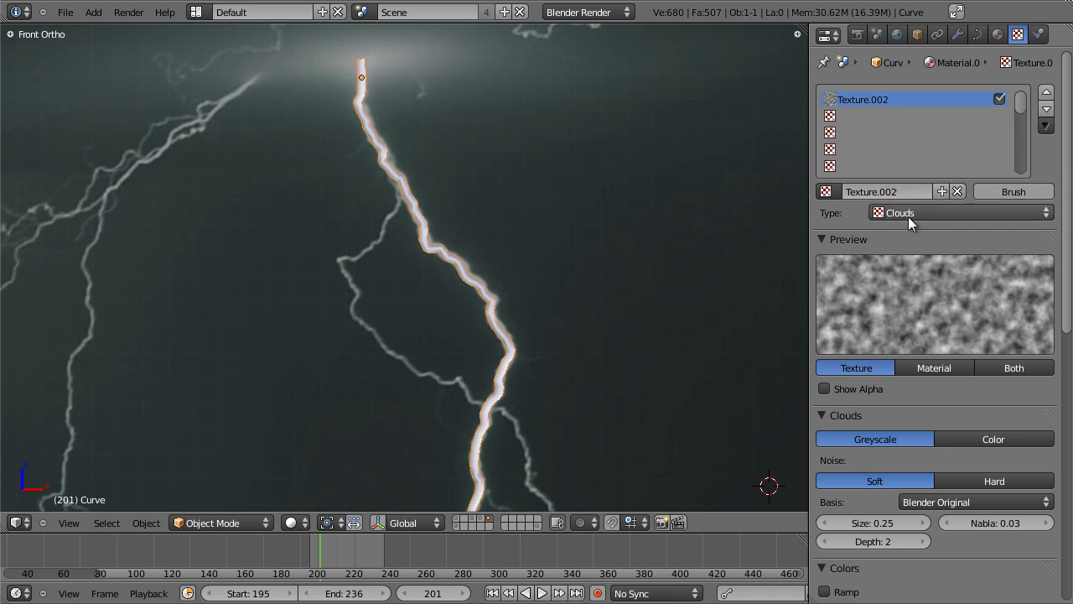
scroll(930, 495, "down", 15)
scroll(931, 495, "down", 1)
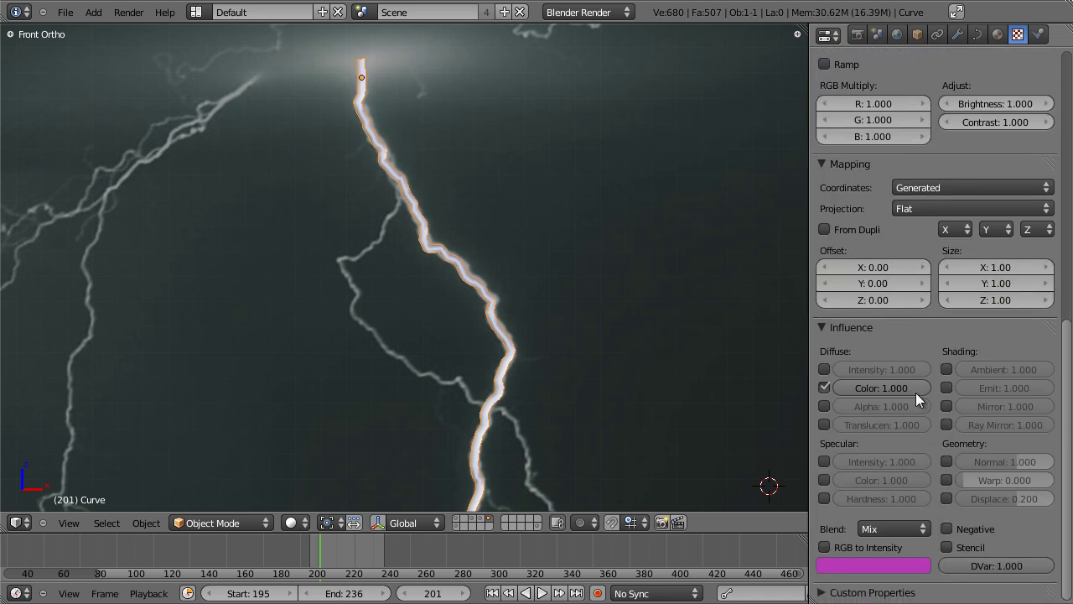
left_click(824, 387)
left_click(824, 406)
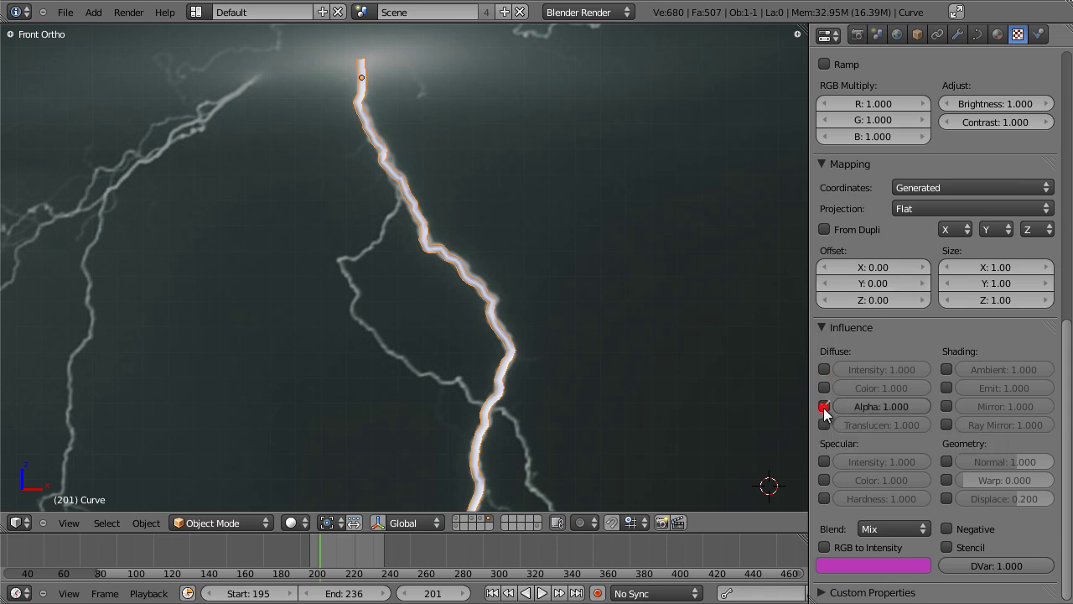
left_click(947, 389)
Set the texture preview to show both the material and the texture.
scroll(888, 323, "up", 2)
scroll(888, 323, "up", 12)
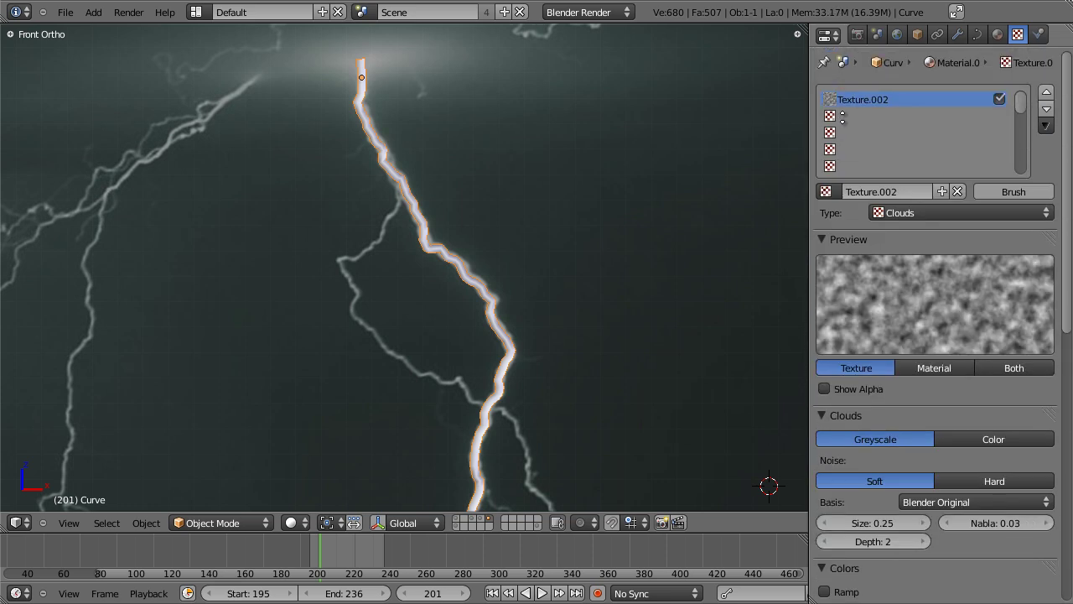
left_click(1022, 368)
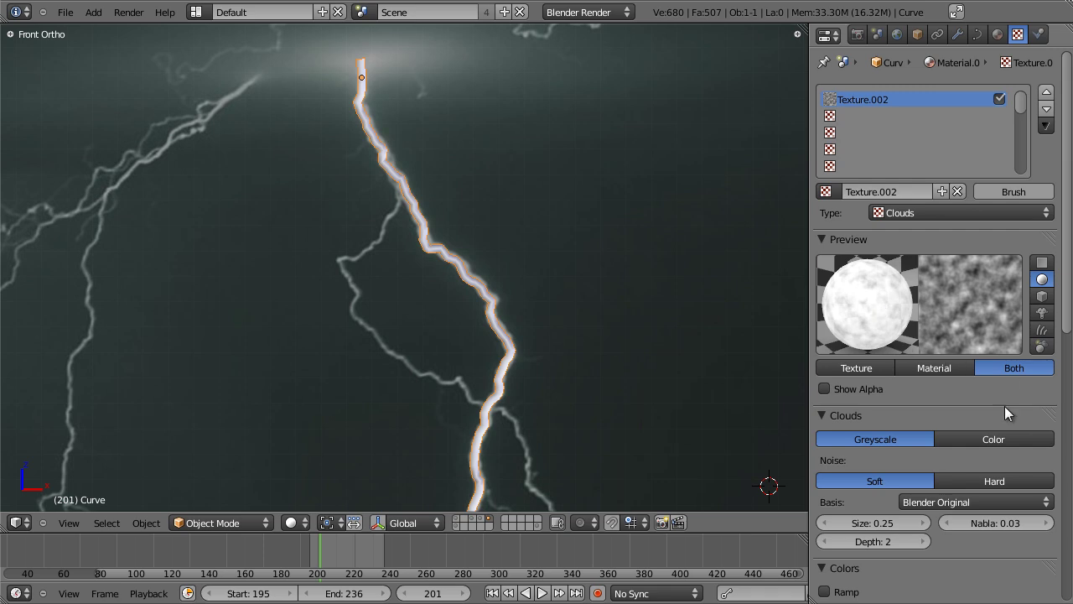
Try lowering the Clouds texture's brightness to 0.2, raising it again and reducing it once more to compare the preview.
scroll(964, 402, "down", 5)
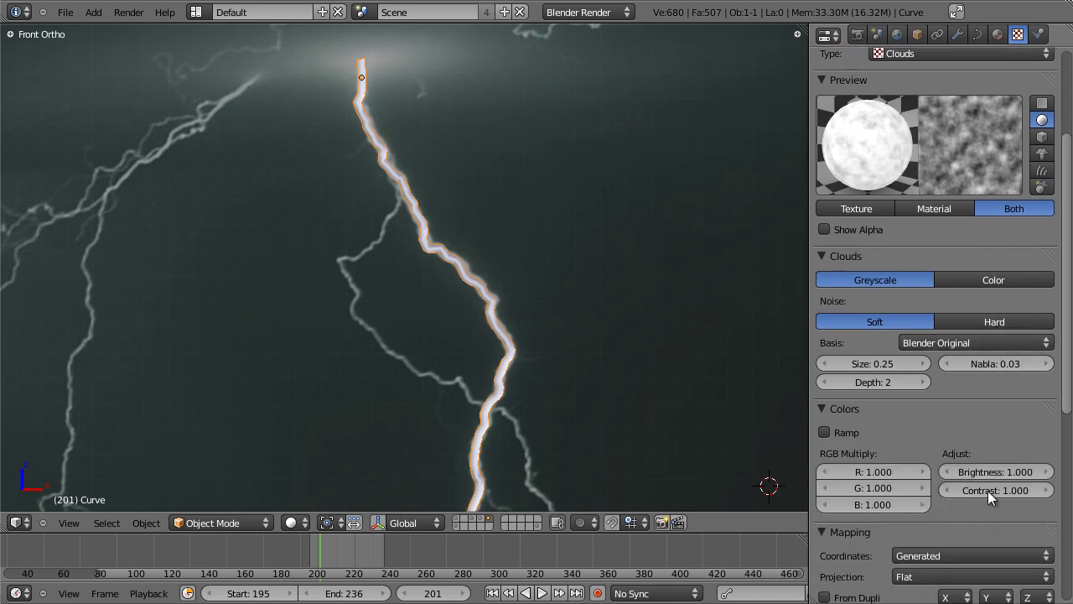
left_click(949, 471)
left_click(950, 471)
left_click(950, 471)
left_click(950, 471)
scroll(877, 192, "up", 2)
scroll(872, 202, "up", 1)
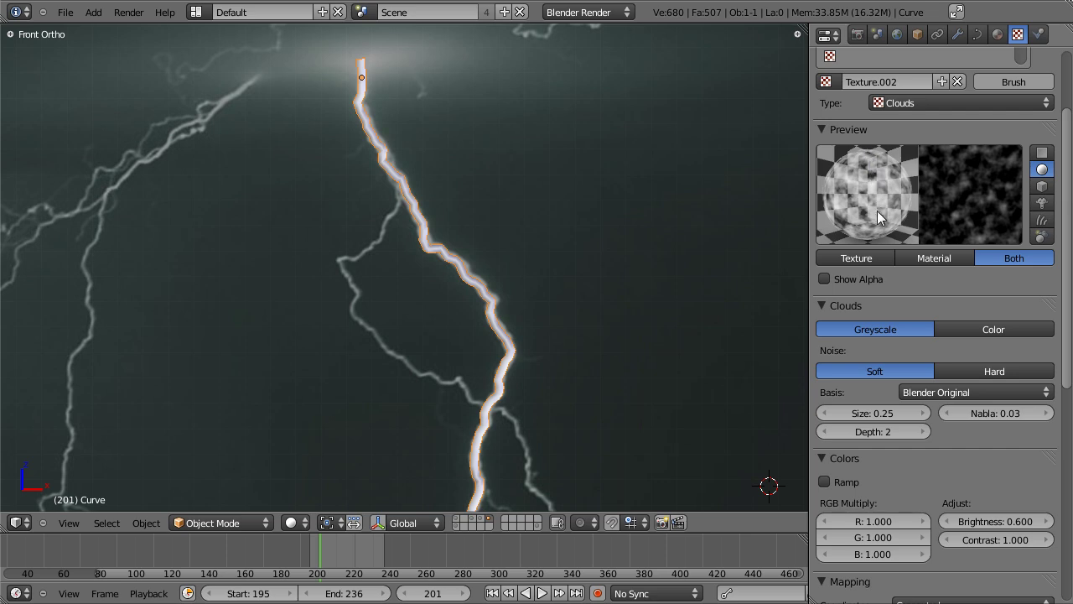
left_click(945, 519)
left_click(946, 519)
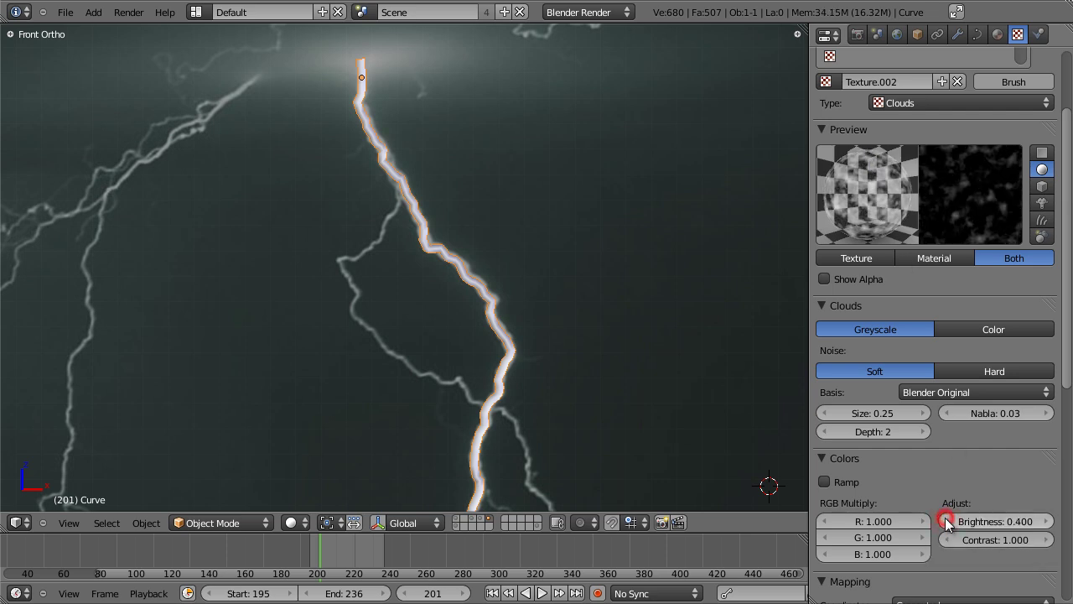
left_click(945, 519)
left_click(945, 518)
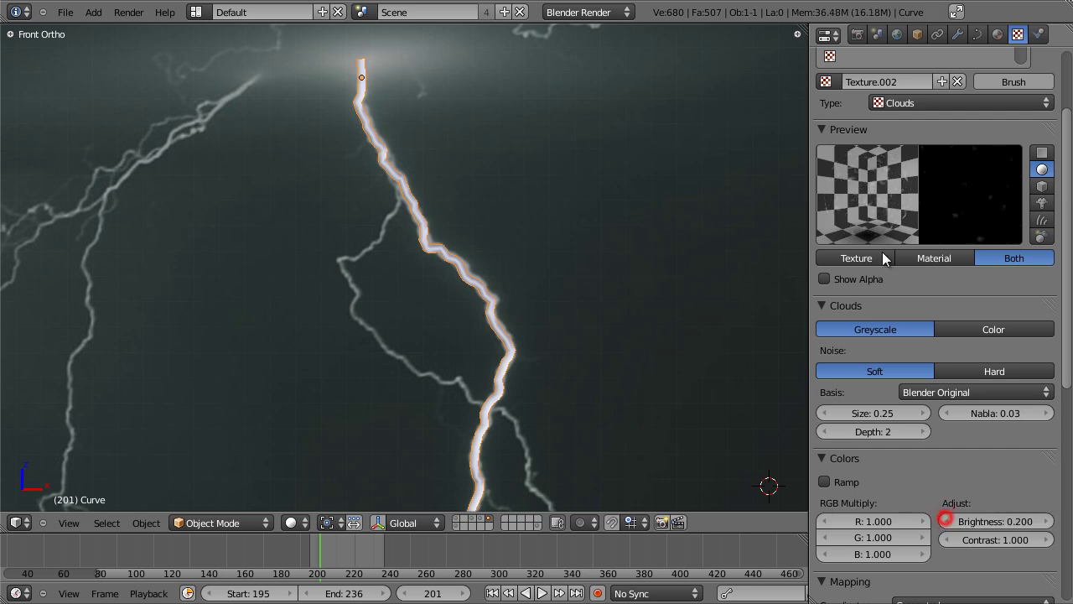
left_click(1045, 520)
left_click(1046, 520)
left_click(1045, 520)
left_click(1043, 521)
left_click(1044, 521)
left_click(1044, 520)
left_click(1044, 521)
left_click(1043, 521)
left_click(1043, 521)
left_click(948, 520)
left_click(947, 521)
left_click(948, 521)
left_click(948, 521)
left_click(948, 521)
Set the Clouds texture's brightness to 1 and insert a keyframe for it at frame 201.
left_click(1014, 521)
type("1")
key("Return")
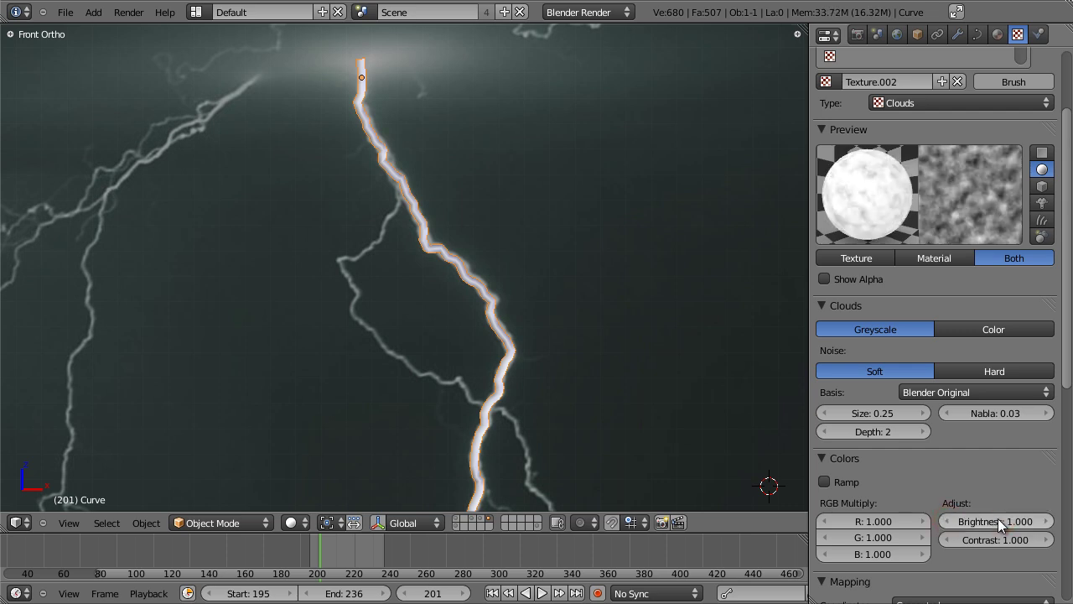
key("i")
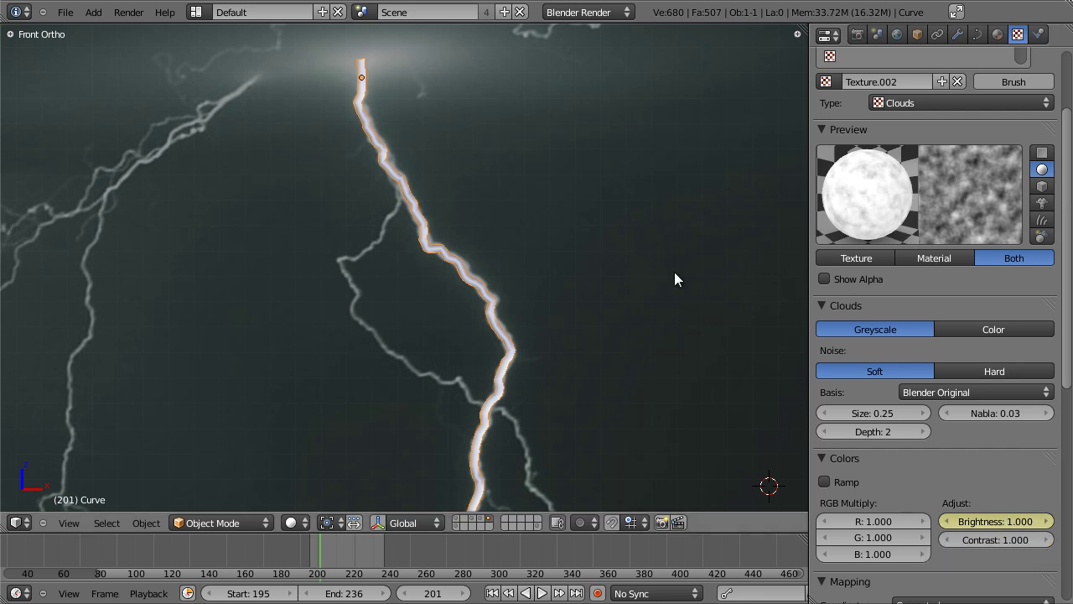
Split the 3D view vertically, turn the new area into a Graph Editor and widen it.
left_click_drag(798, 33, 488, 52)
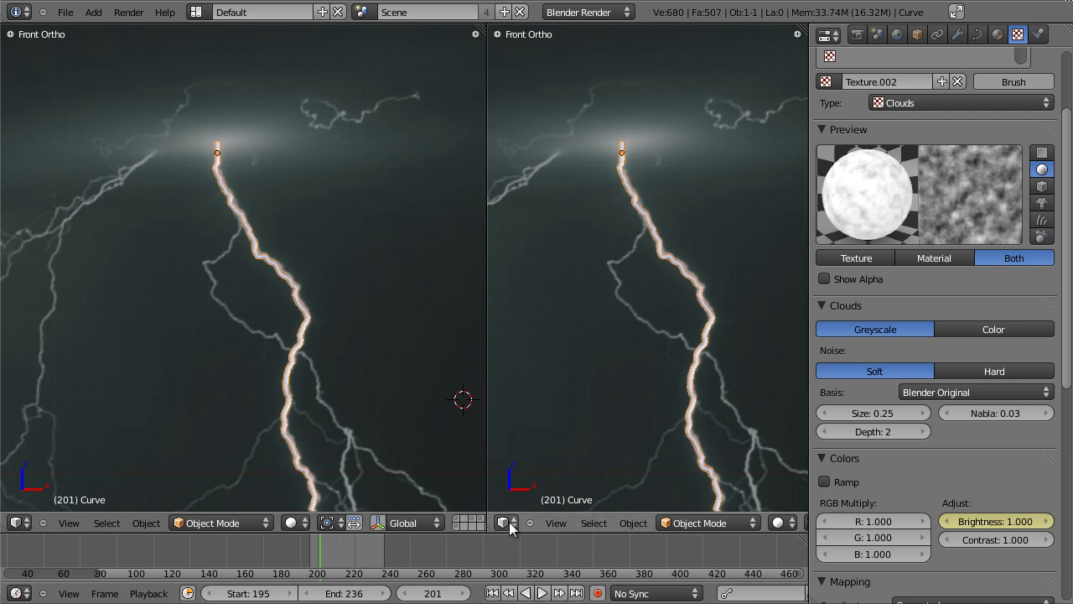
left_click(505, 521)
left_click(533, 469)
left_click_drag(485, 359, 352, 362)
middle_click_drag(677, 115, 657, 333, "ctrl")
middle_click_drag(698, 424, 680, 324)
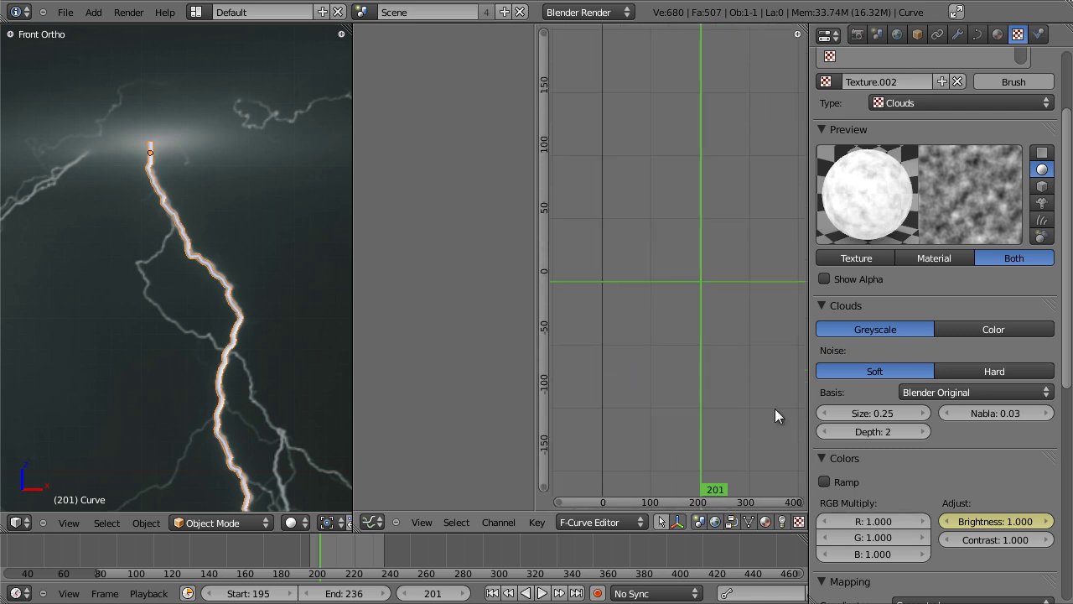
Keyframe the texture's mapping offset and remove its X, Y and Z Offset channels from the Graph Editor.
middle_click_drag(885, 451, 905, 195)
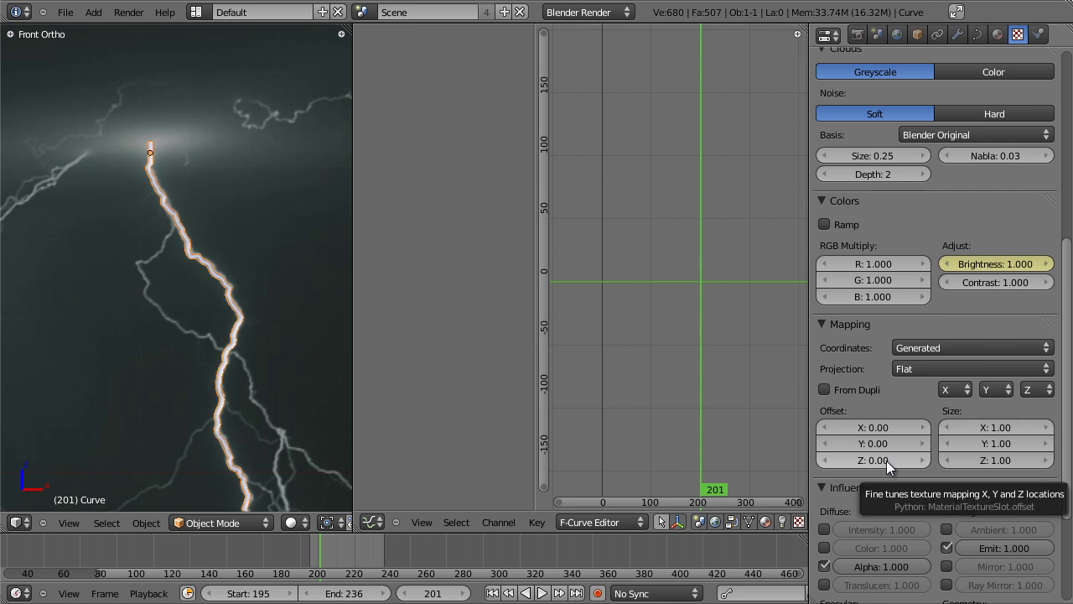
key("i")
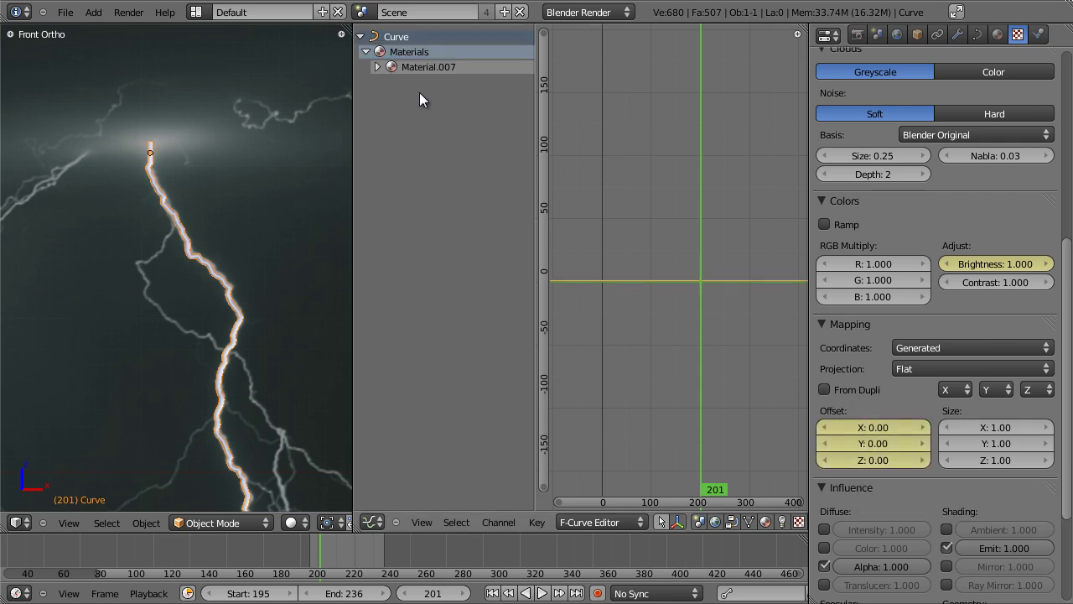
left_click(377, 66)
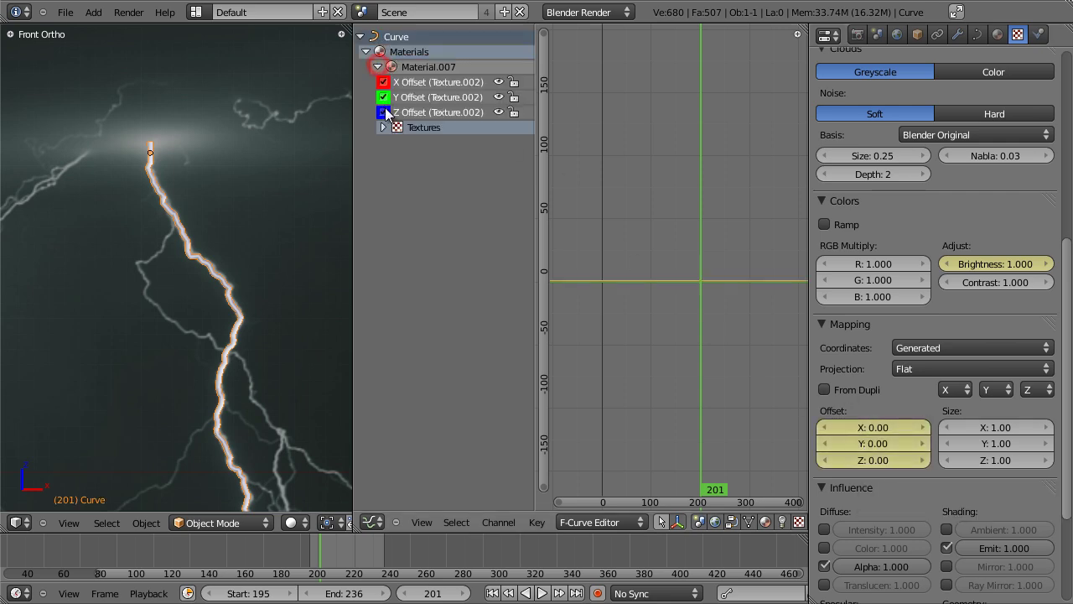
left_click(437, 97)
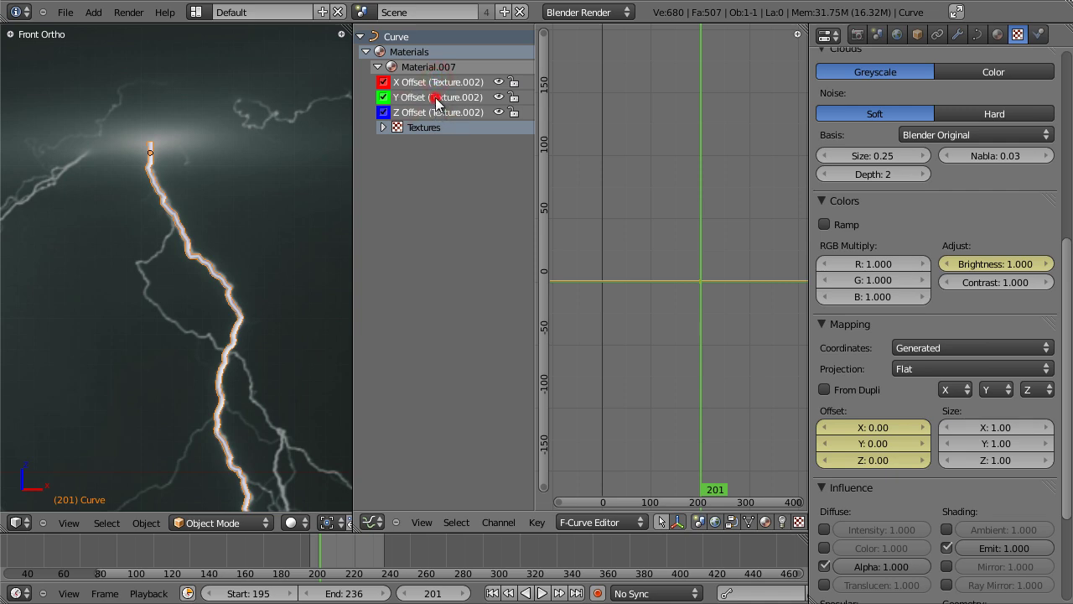
key("h")
Expand the material's texture channels in the Graph Editor and examine the Brightness curve around frame 201.
left_click(384, 82)
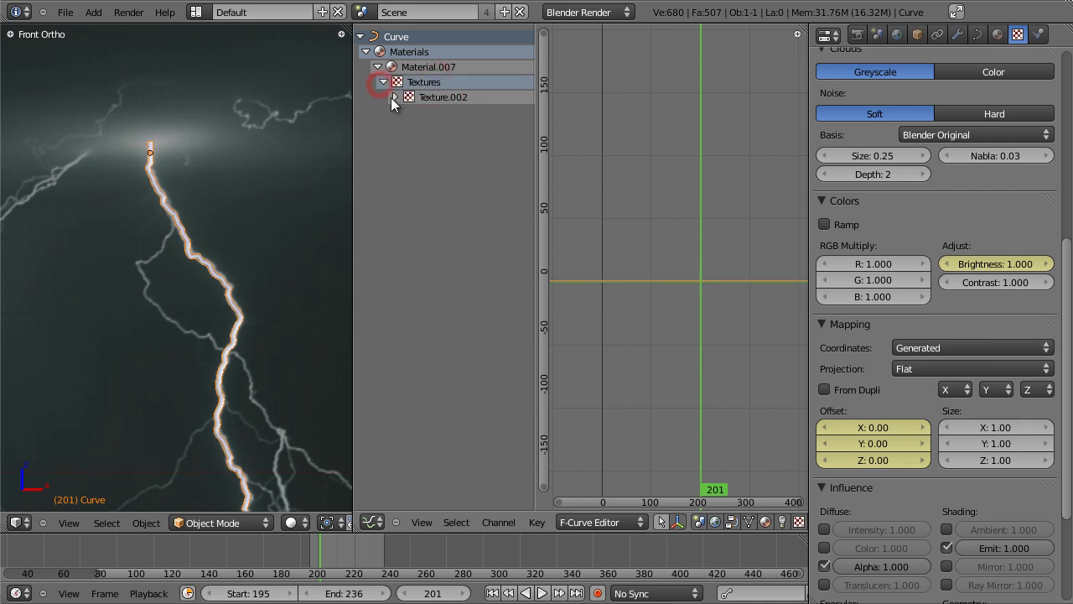
left_click(394, 97)
middle_click_drag(675, 317, 658, 234)
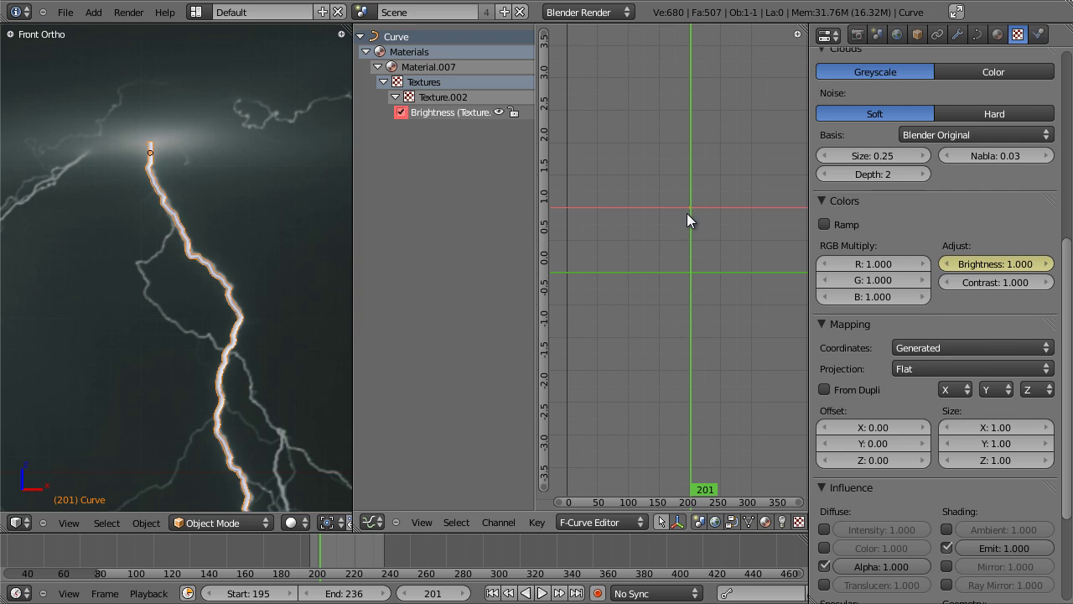
scroll(688, 218, "up", 2)
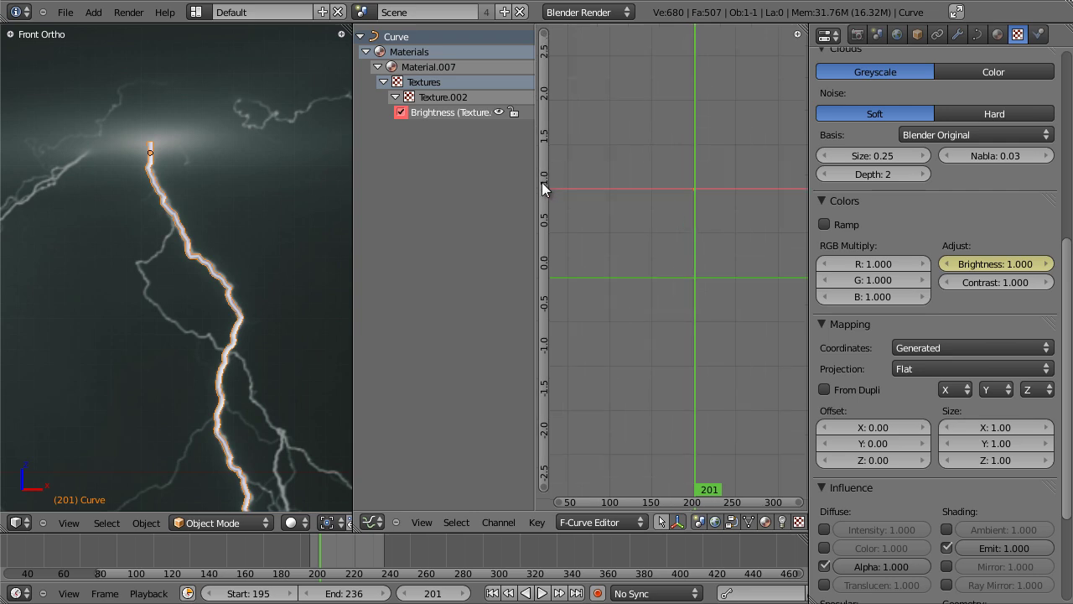
left_click(402, 112)
left_click(402, 112)
scroll(759, 224, "up", 2)
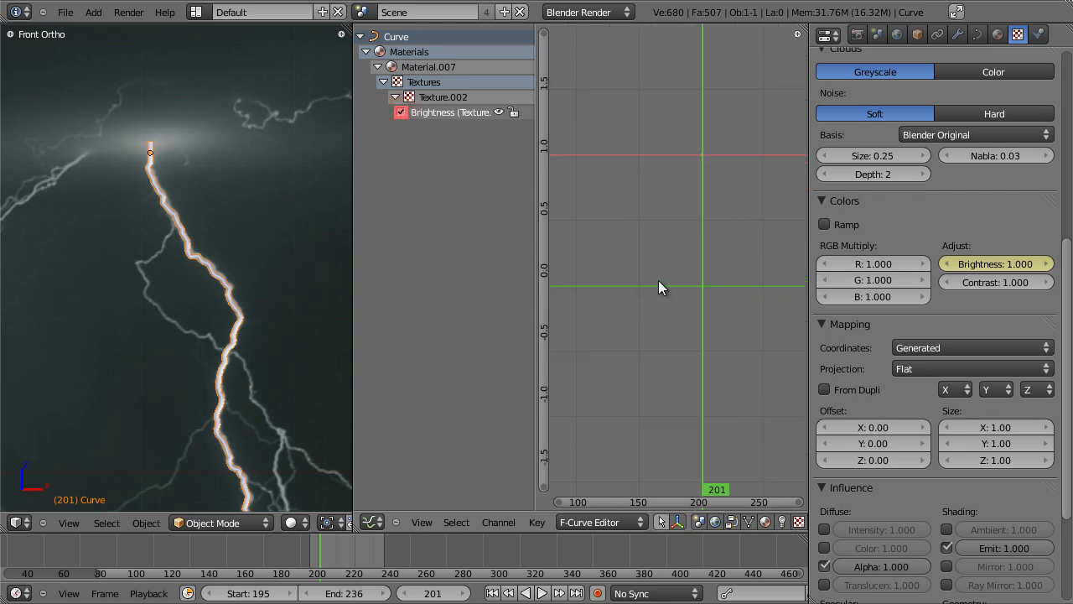
Set the Clouds texture's brightness to 0 and insert a keyframe for it at frame 199.
key("Left")
key("Left")
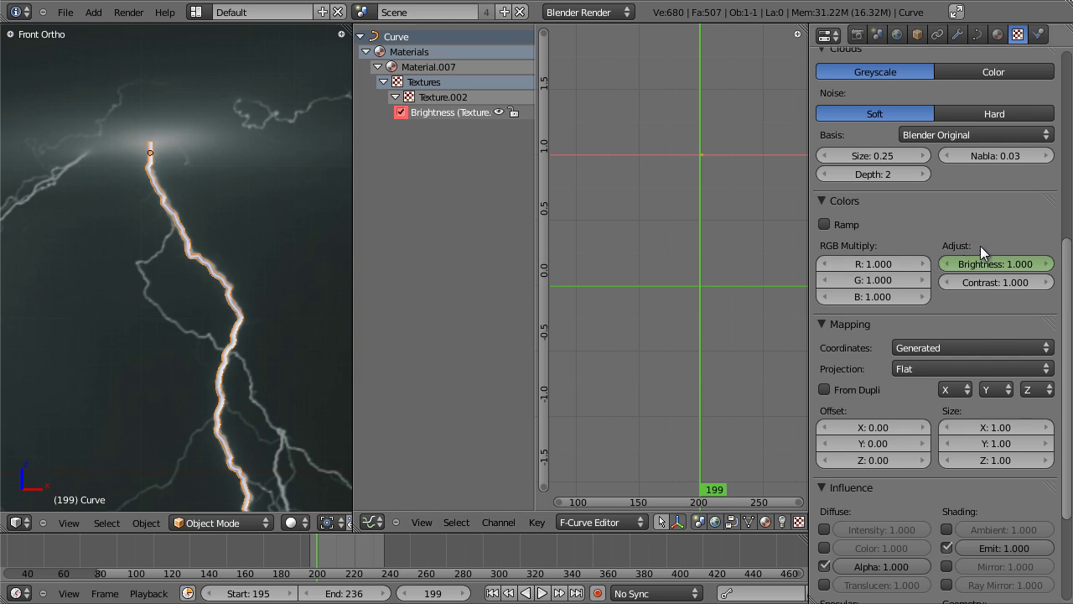
left_click(985, 257)
type("0")
key("Return")
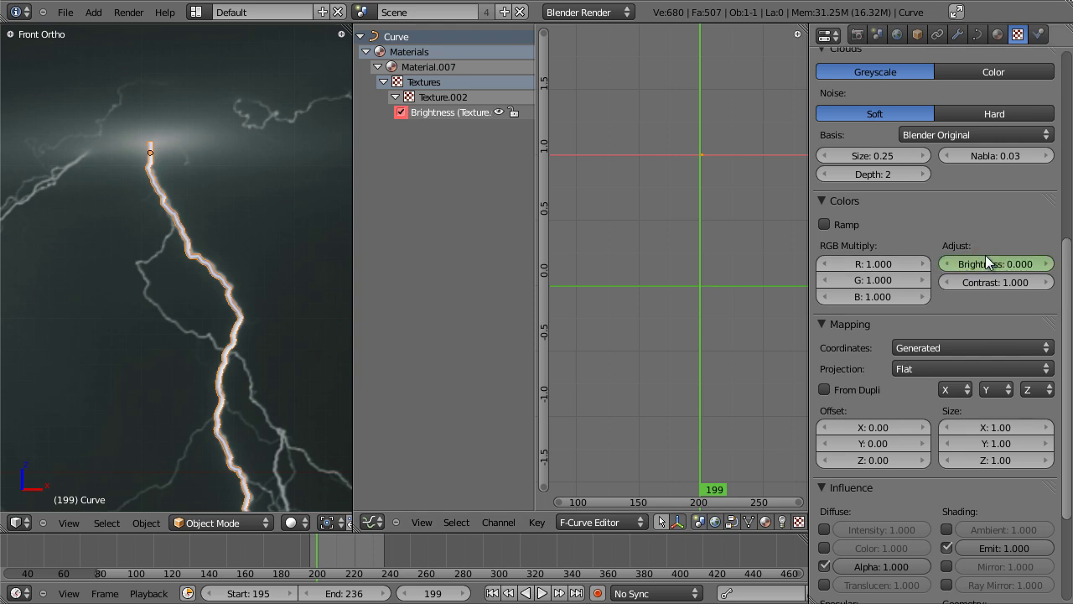
key("i")
Scrub the Brightness curve between frames 199 and 201 while examining the texture preview.
middle_click_drag(700, 245, 746, 264, "ctrl")
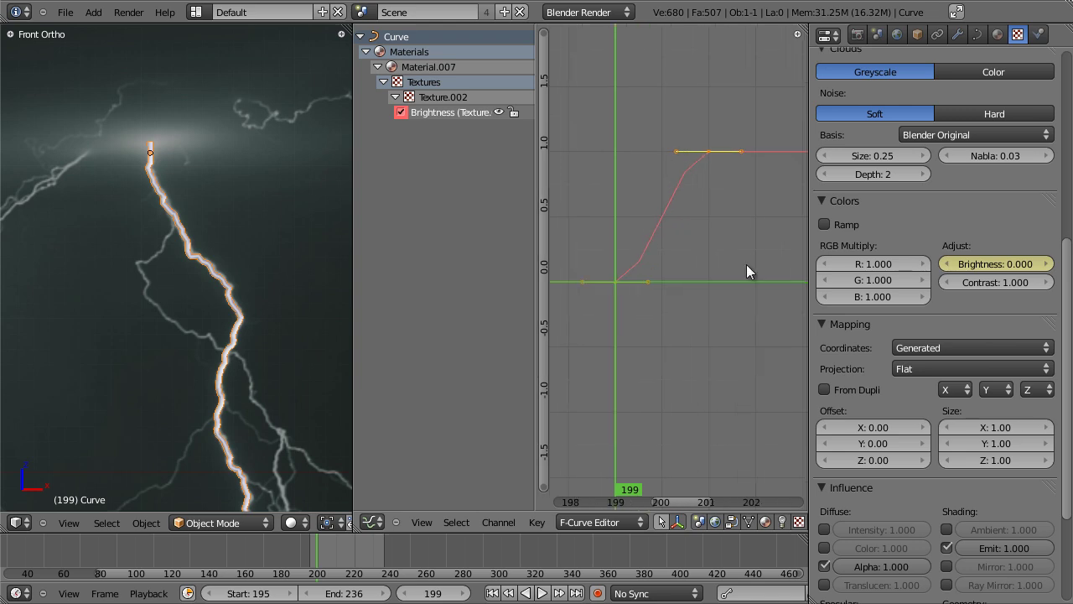
left_click_drag(630, 300, 677, 295)
left_click(655, 305)
scroll(966, 325, "up", 4)
scroll(965, 325, "up", 3)
left_click_drag(736, 261, 739, 262)
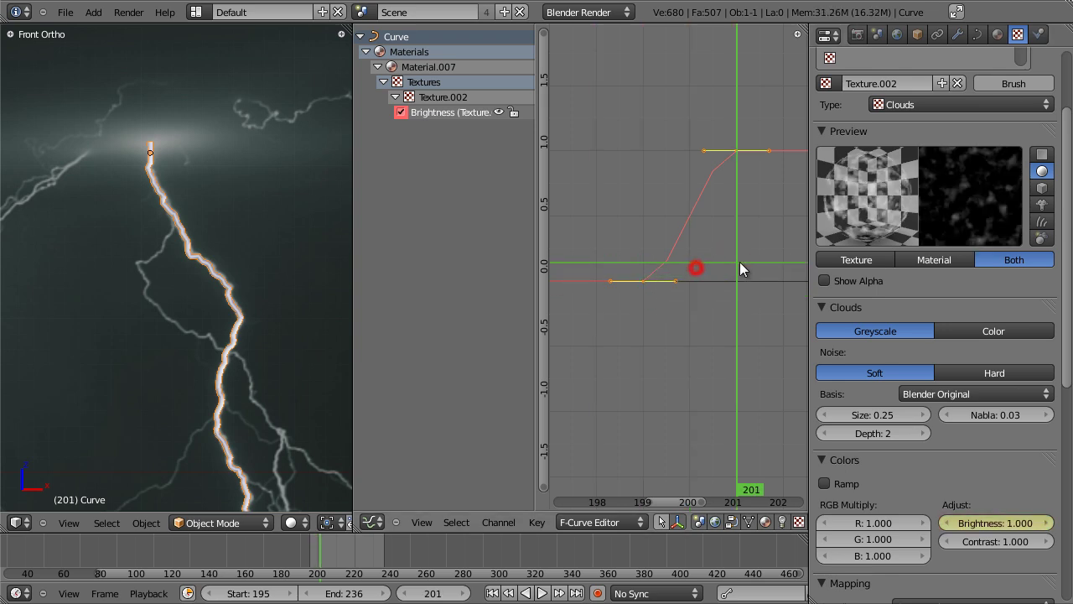
middle_click_drag(624, 237, 545, 197)
scroll(711, 226, "down", 9)
middle_click_drag(670, 229, 701, 295)
scroll(665, 197, "up", 2)
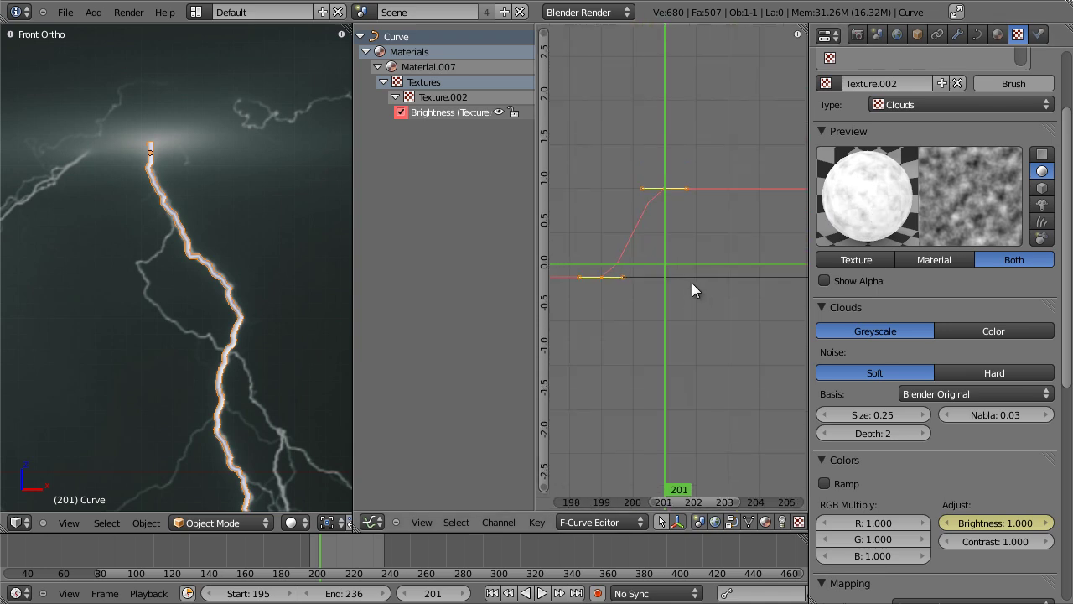
Set the texture's brightness to 0 and insert a keyframe for it at frame 206.
key("Right")
key("Right")
key("Right")
key("Right")
key("Right")
middle_click_drag(691, 283, 574, 275)
scroll(694, 272, "down", 2)
middle_click_drag(701, 273, 747, 272)
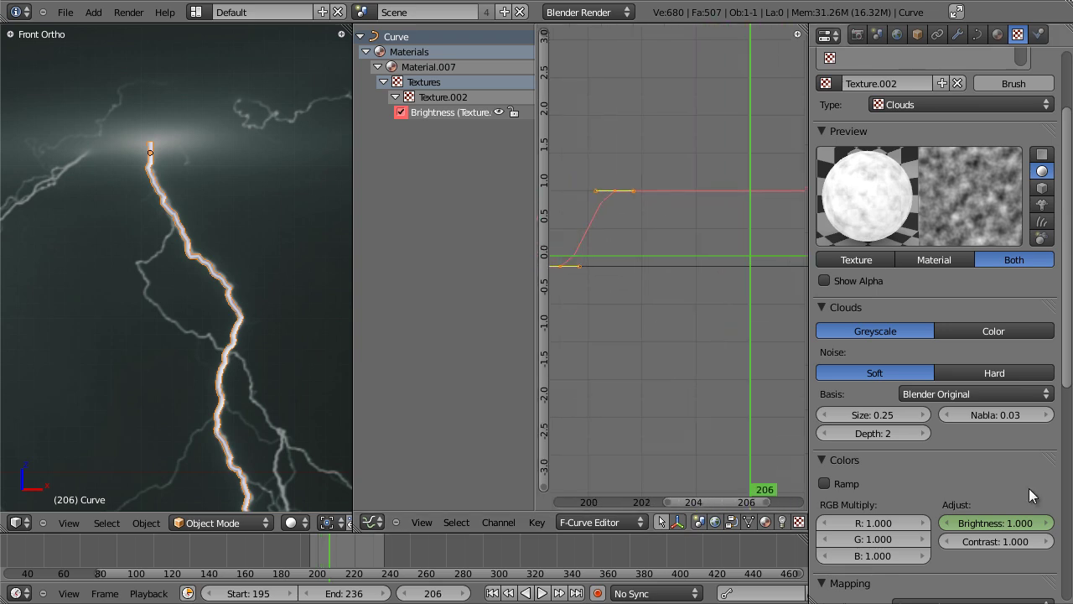
scroll(1014, 463, "down", 2)
left_click(1000, 453)
type("0")
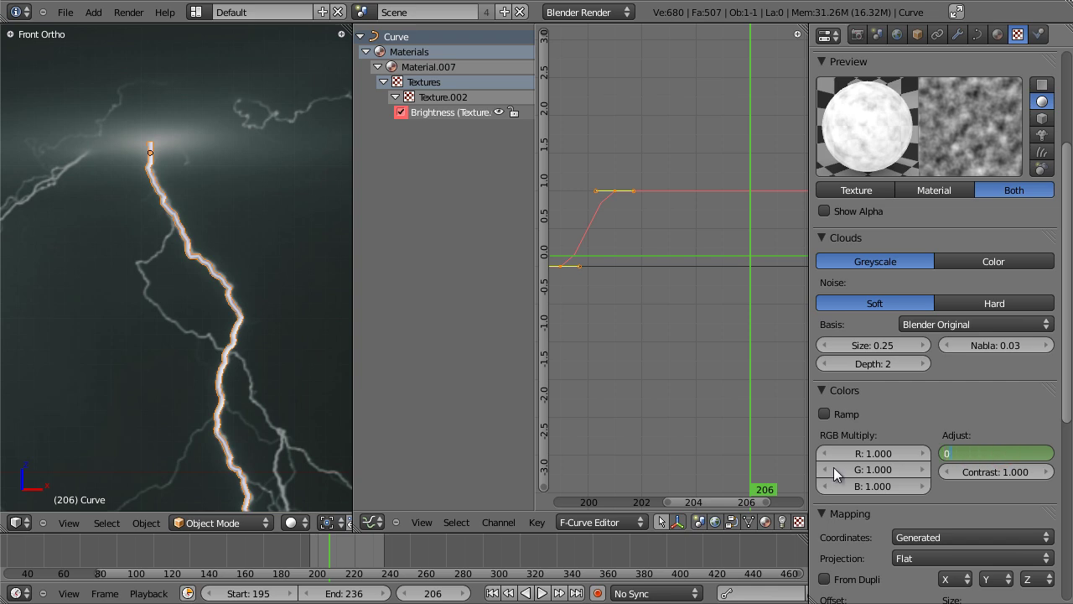
key("Return")
key("i")
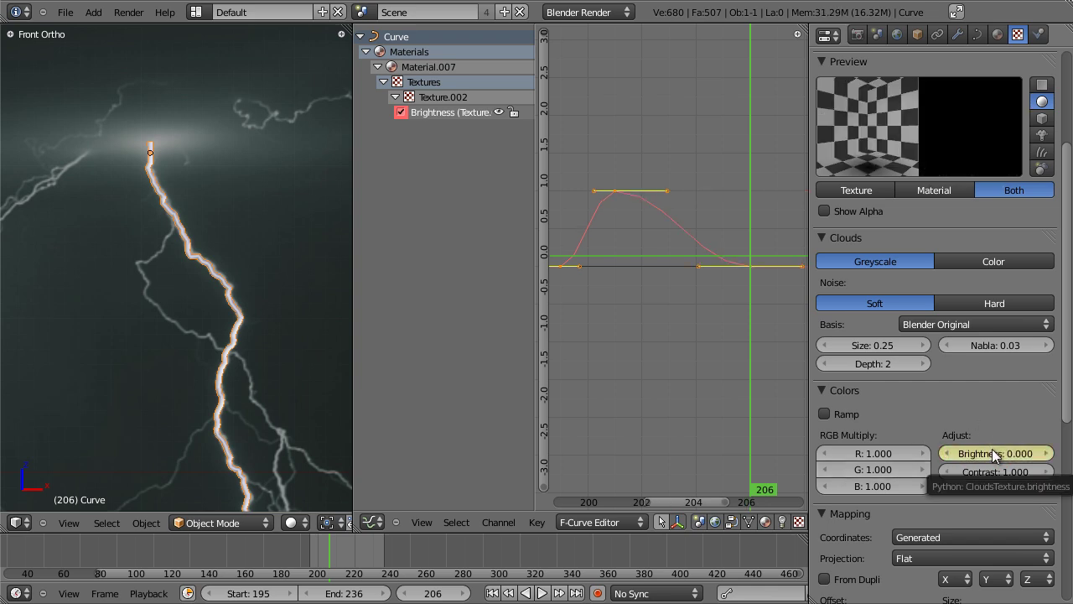
Open the curve's material settings and step through frames 199 to 204 to examine the flash in the material preview.
left_click_drag(738, 273, 567, 300)
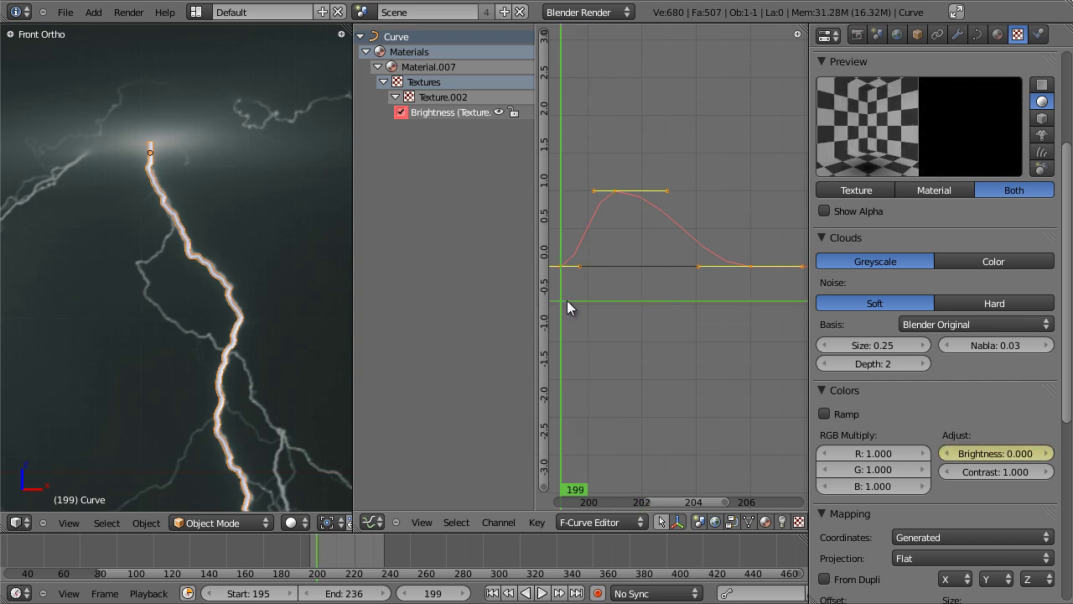
left_click(997, 34)
scroll(931, 252, "up", 5)
left_click(586, 305)
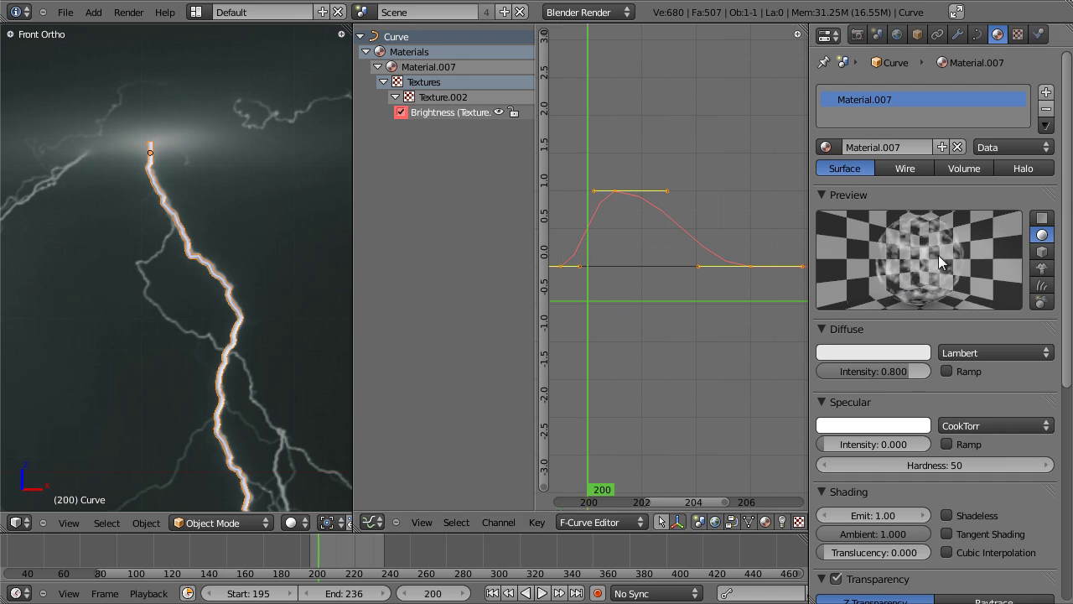
key("Right")
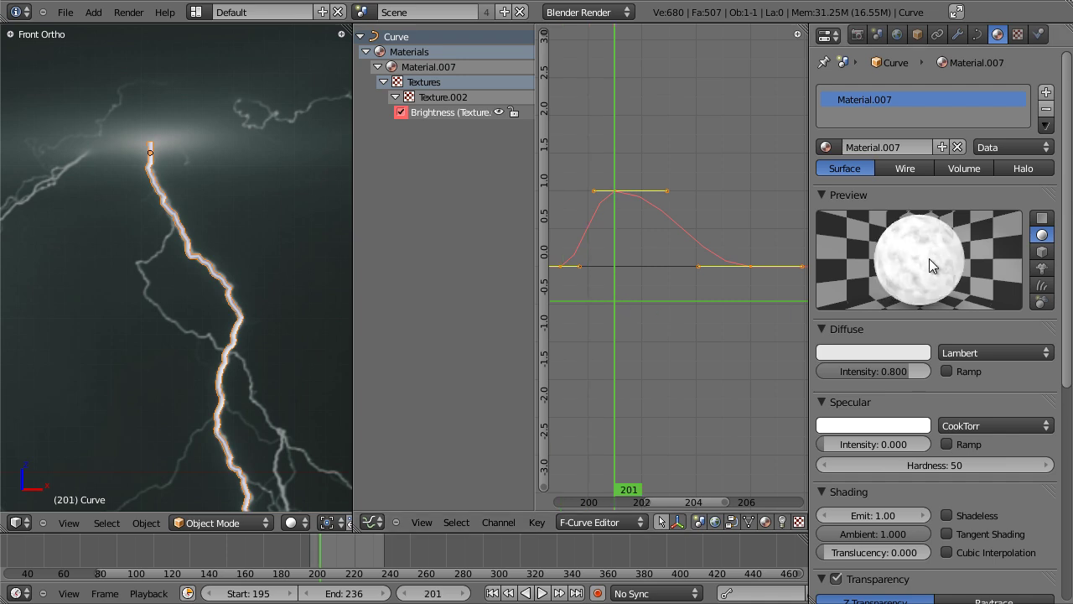
key("Right")
key("Right")
key("Right")
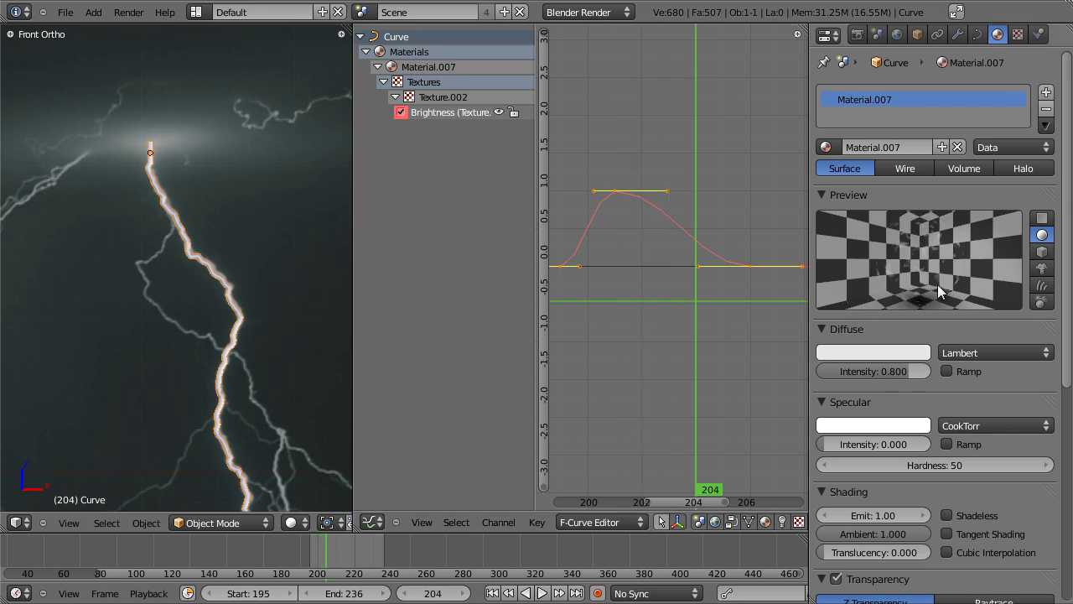
key("Left")
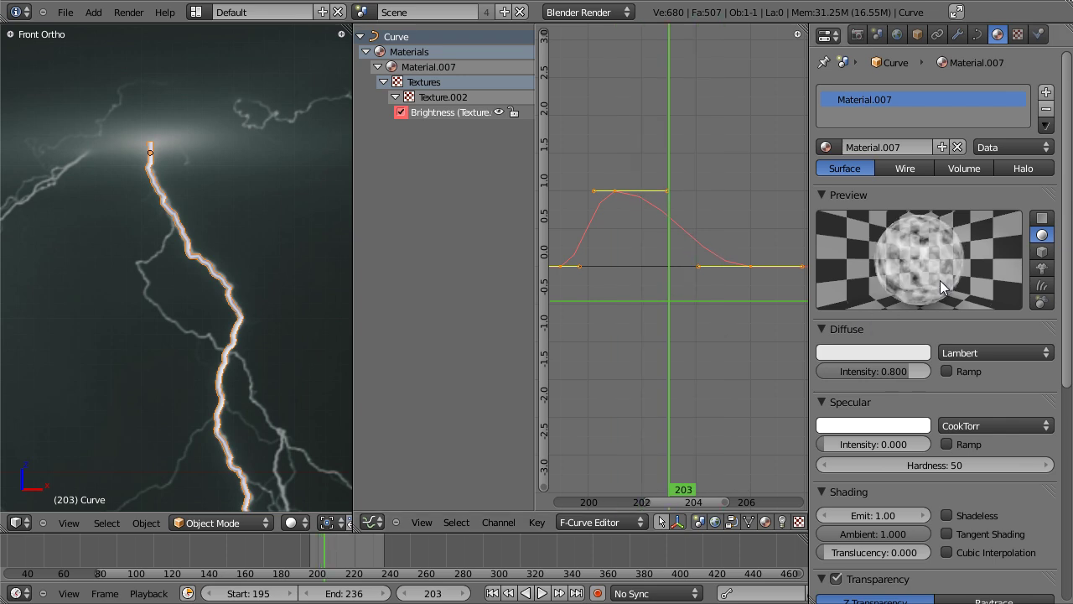
key("Left")
key("Left")
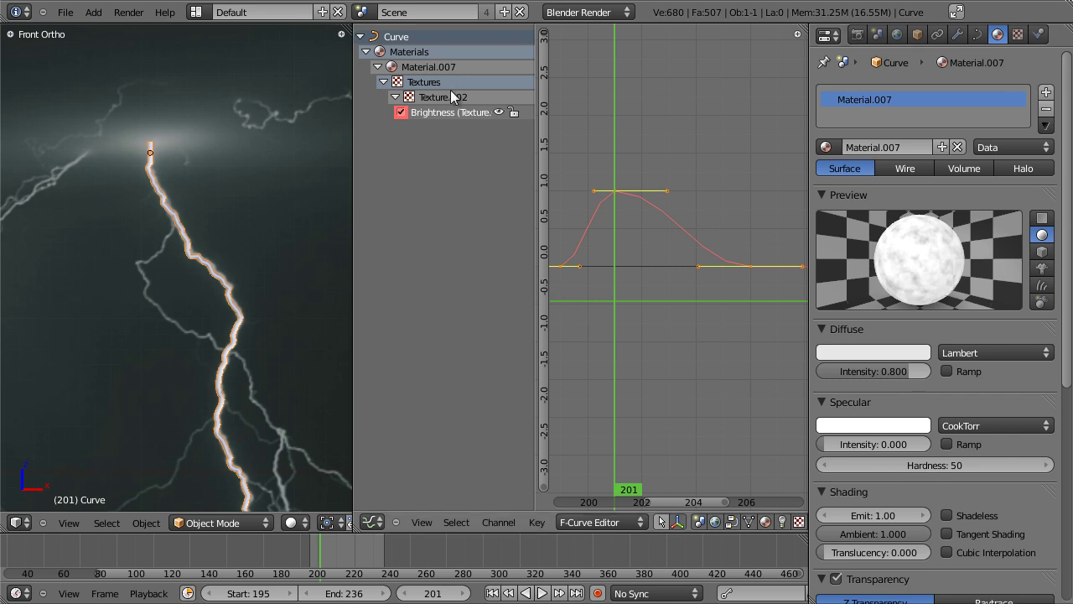
Add a Brightness keyframe of about 0.35 at frame 204 and raise the frame 206 keyframe to about 1.9.
middle_click_drag(699, 232, 731, 329, "ctrl")
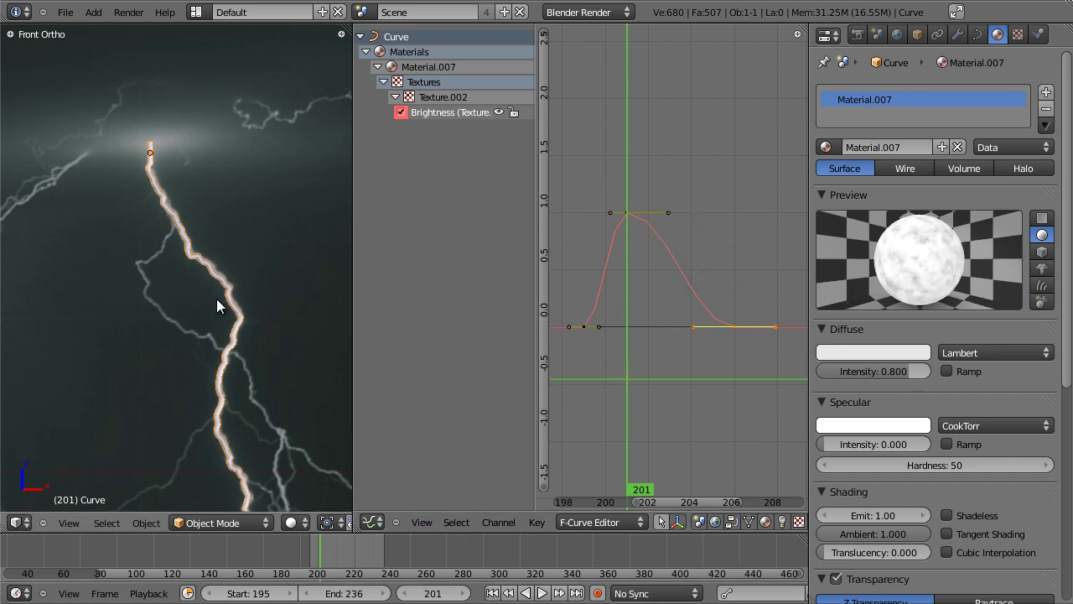
scroll(234, 327, "down", 3)
middle_click_drag(257, 376, 180, 178)
key("KP_1")
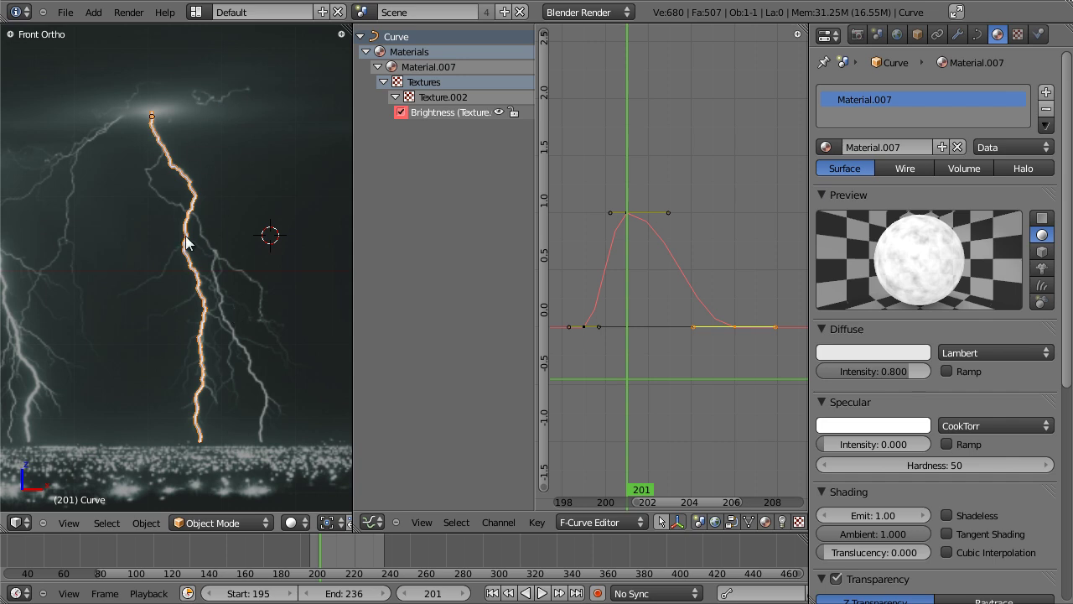
left_click(690, 268, "ctrl")
key("g")
left_click(740, 111)
middle_click_drag(732, 158, 685, 178)
scroll(673, 226, "down", 2)
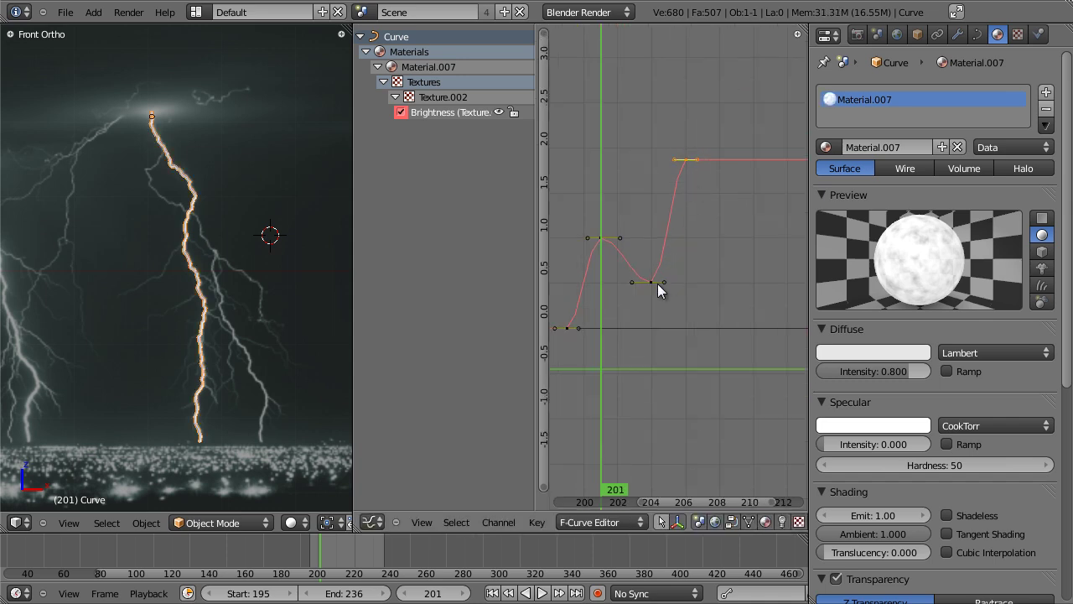
key("g")
left_click(659, 303)
Add a Brightness keyframe of 0 near frame 209 and a peak of about 2.6 near frame 211.
left_click(728, 328, "ctrl")
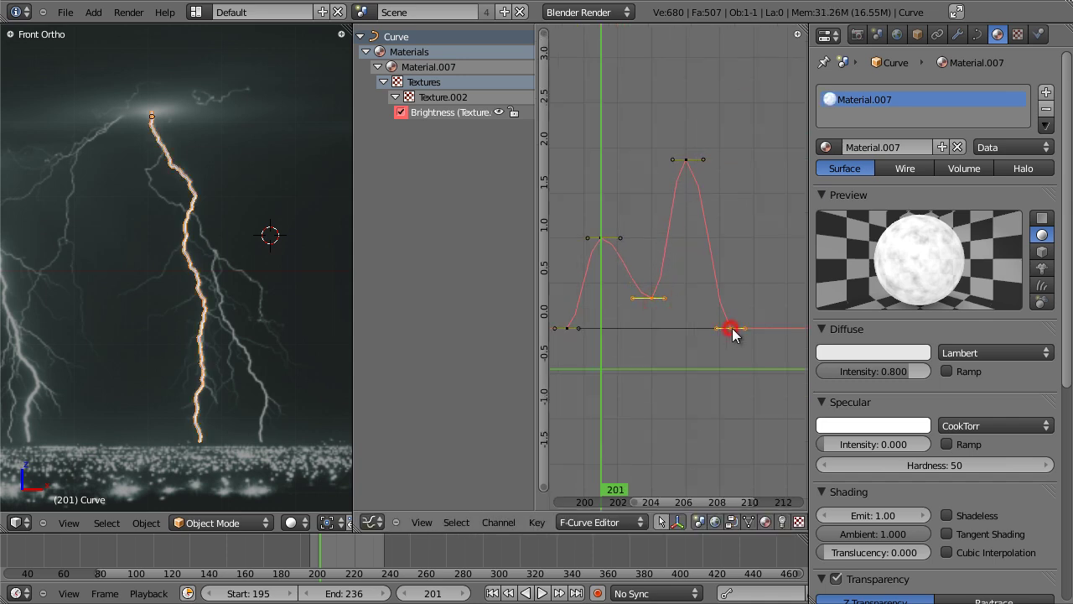
scroll(738, 315, "down", 1)
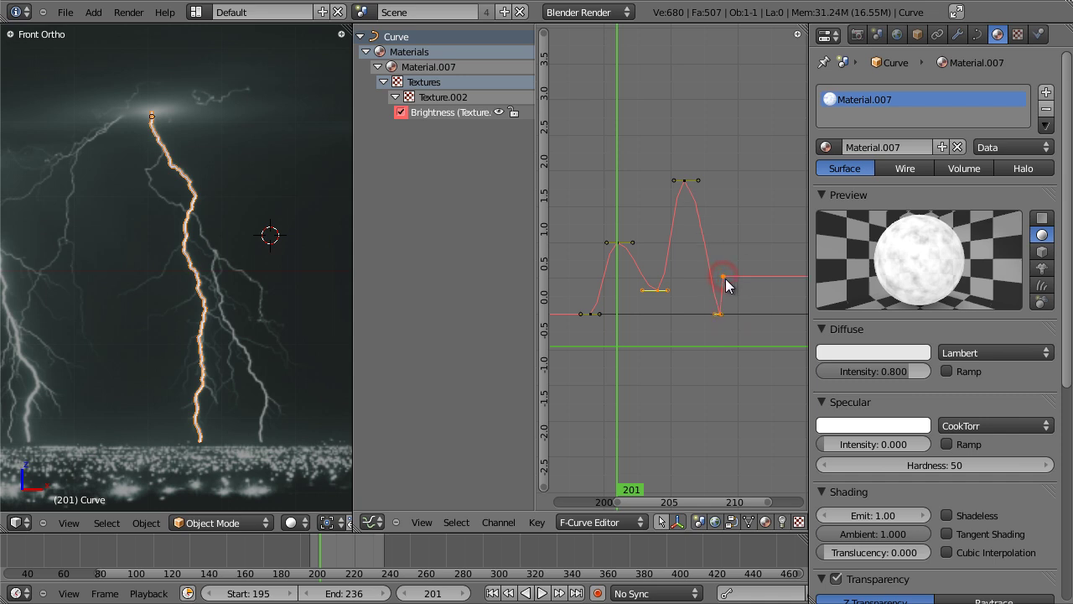
scroll(738, 280, "up", 1)
key("b")
left_click_drag(726, 270, 743, 288)
key("g")
left_click(761, 160)
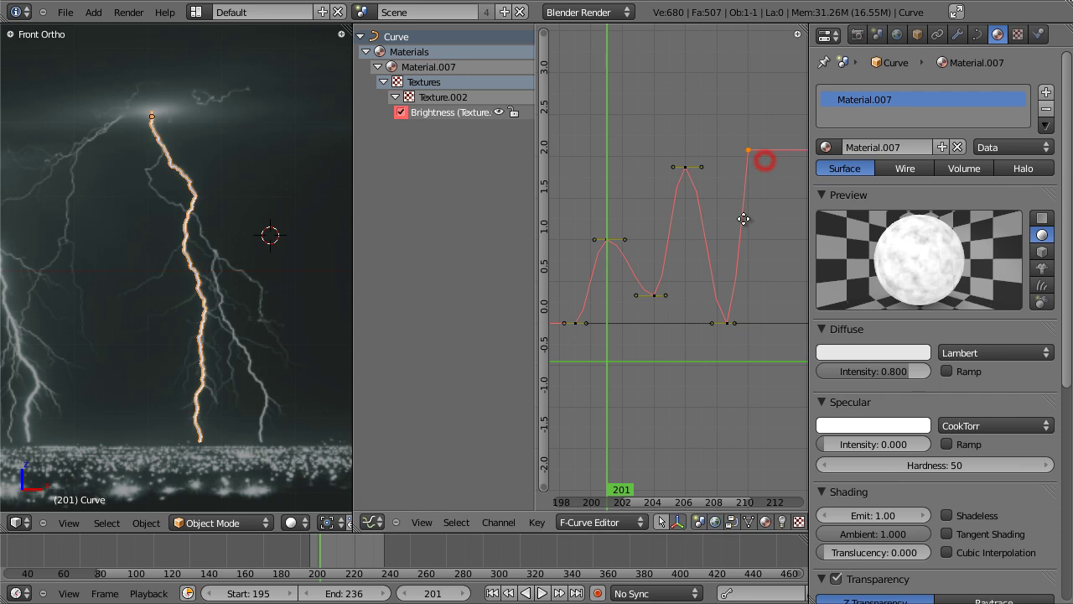
middle_click_drag(753, 191, 696, 196)
key("g")
left_click(710, 134)
Add a Brightness keyframe of about 0 near frame 215 and try to scale the frame 211 peak keyframe.
left_click(762, 326, "ctrl")
scroll(724, 193, "down", 3)
scroll(703, 143, "up", 2)
key("a")
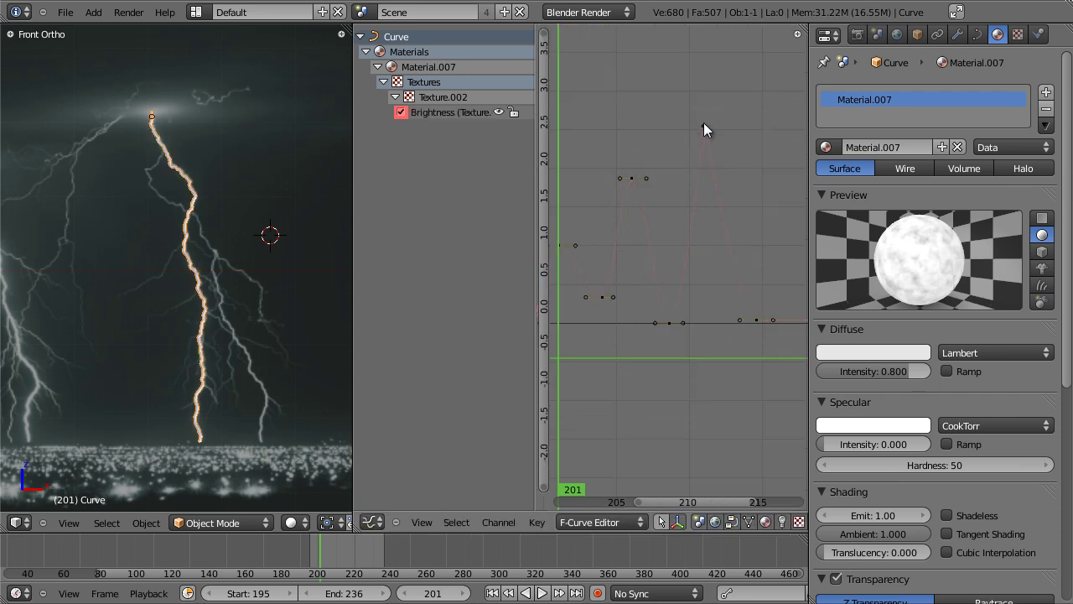
left_click(695, 114)
key("s")
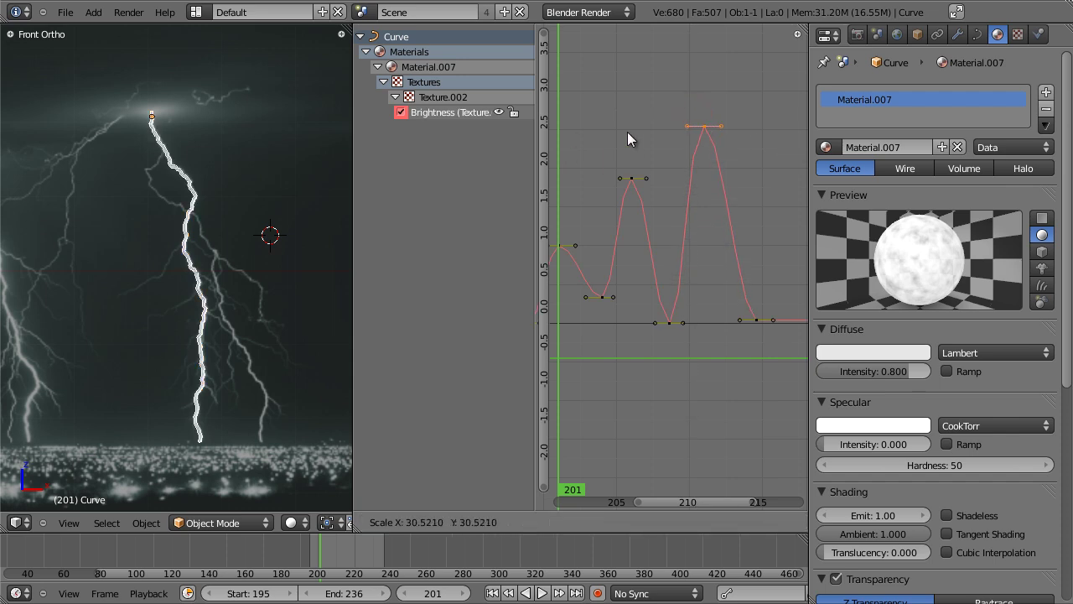
left_click(738, 157)
Move the last Brightness keyframe along the time axis to about frame 221 for a slower fade-out.
scroll(738, 159, "down", 2)
left_click_drag(592, 263, 747, 301)
right_click(763, 299)
mouse_move(712, 296)
middle_mouse_down()
mouse_move(603, 269)
mouse_move(714, 309)
middle_mouse_up()
key("g")
key("x")
left_click(708, 278)
Scrub through the flash keyframes and examine how the material preview flickers.
left_click_drag(714, 309, 758, 320)
middle_click_drag(733, 323, 676, 315)
left_click_drag(695, 311, 583, 303)
scroll(642, 311, "down", 2)
mouse_move(642, 311)
middle_mouse_down()
mouse_move(726, 337)
mouse_move(654, 297)
mouse_move(637, 302)
mouse_move(657, 311)
mouse_move(642, 310)
middle_mouse_up()
scroll(726, 331, "down", 1)
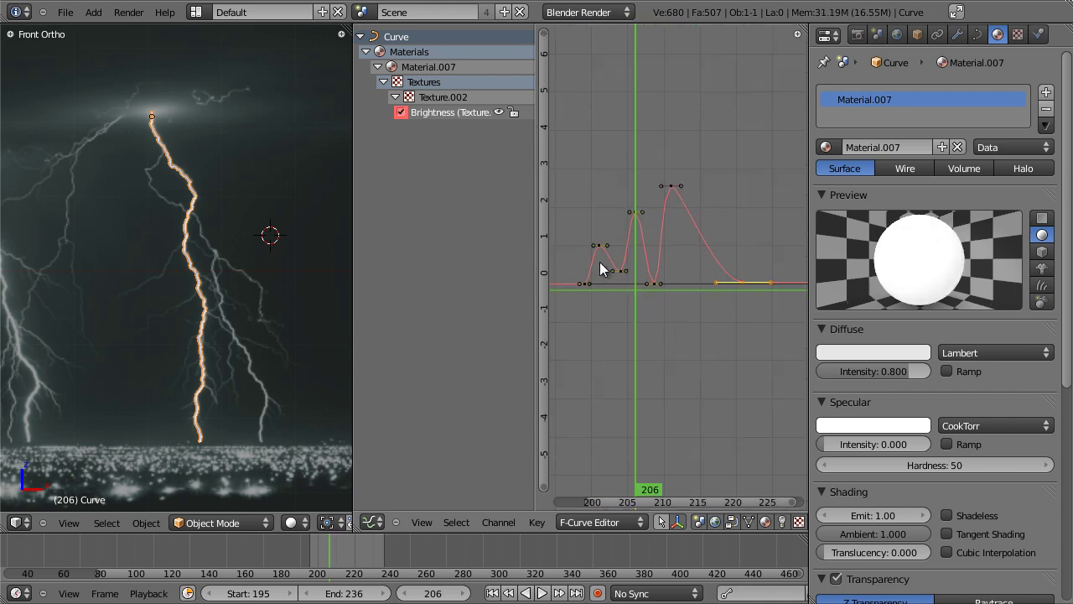
left_click_drag(633, 270, 672, 299)
Lower the frame 211 Brightness peak to about 1.9 and check the preview up to that frame.
right_click(672, 186)
key("g")
left_click(666, 216)
left_click(680, 223)
left_click(664, 233)
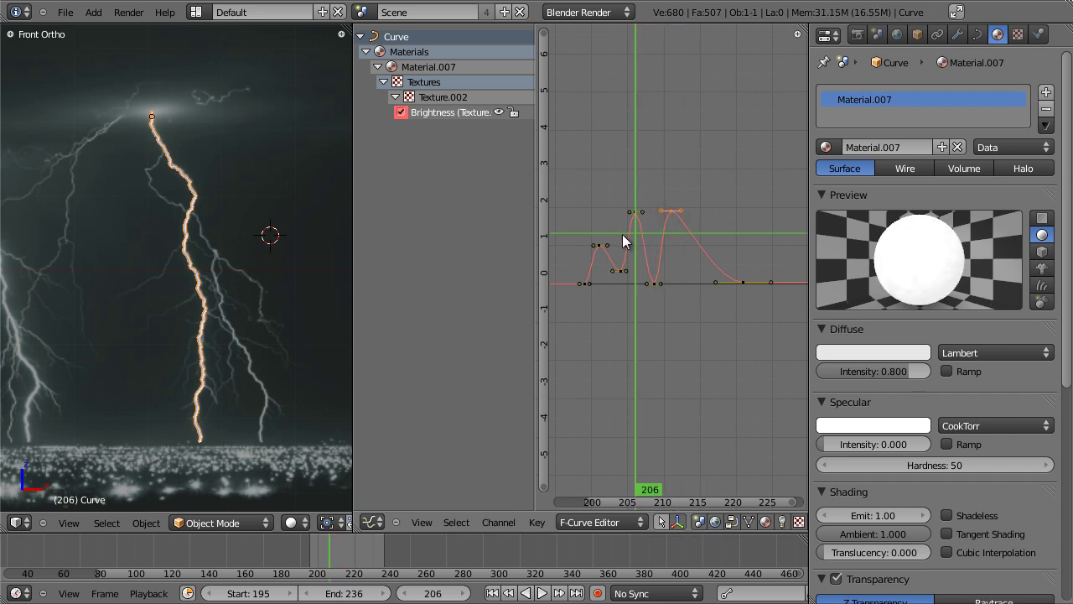
middle_click_drag(664, 234, 695, 255, "ctrl")
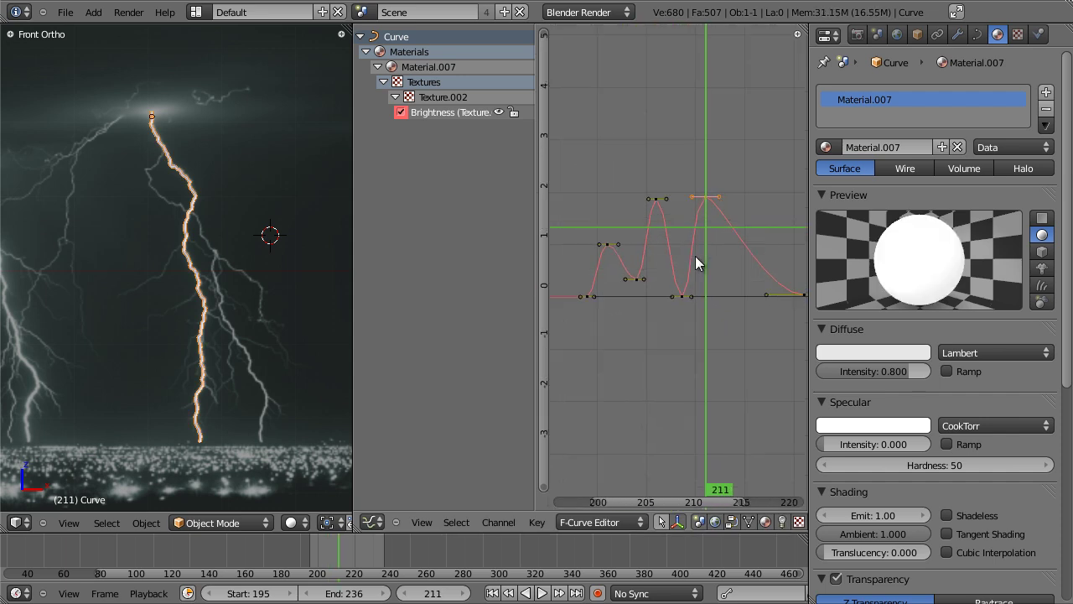
Merge the Graph Editor area back into the 3D view and bring the whole lightning reference into view.
left_click_drag(360, 31, 450, 165)
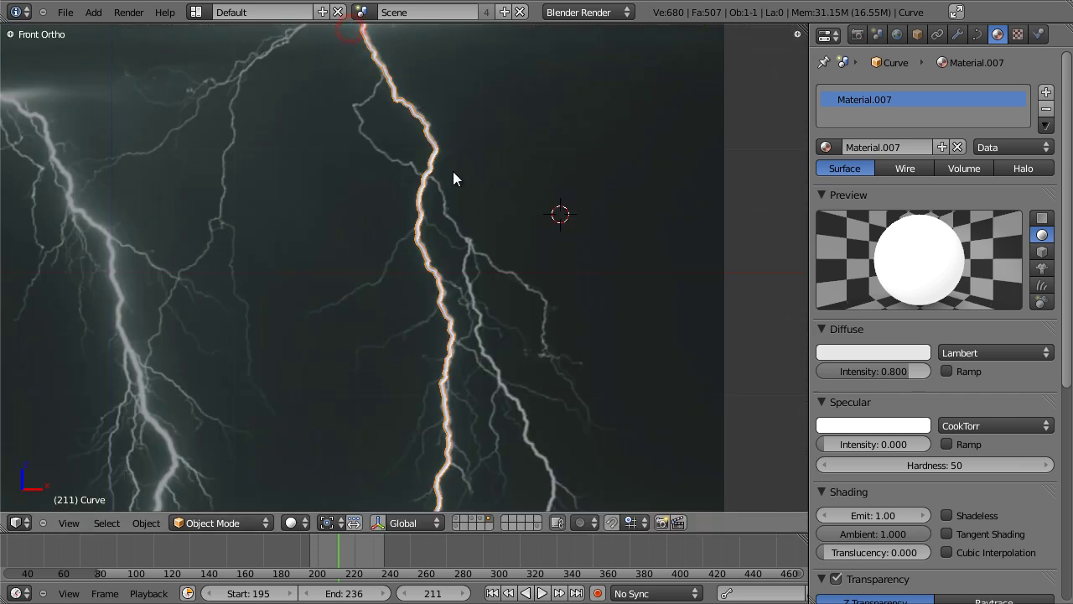
scroll(460, 208, "down", 2)
scroll(462, 212, "up", 1)
scroll(410, 269, "down", 2)
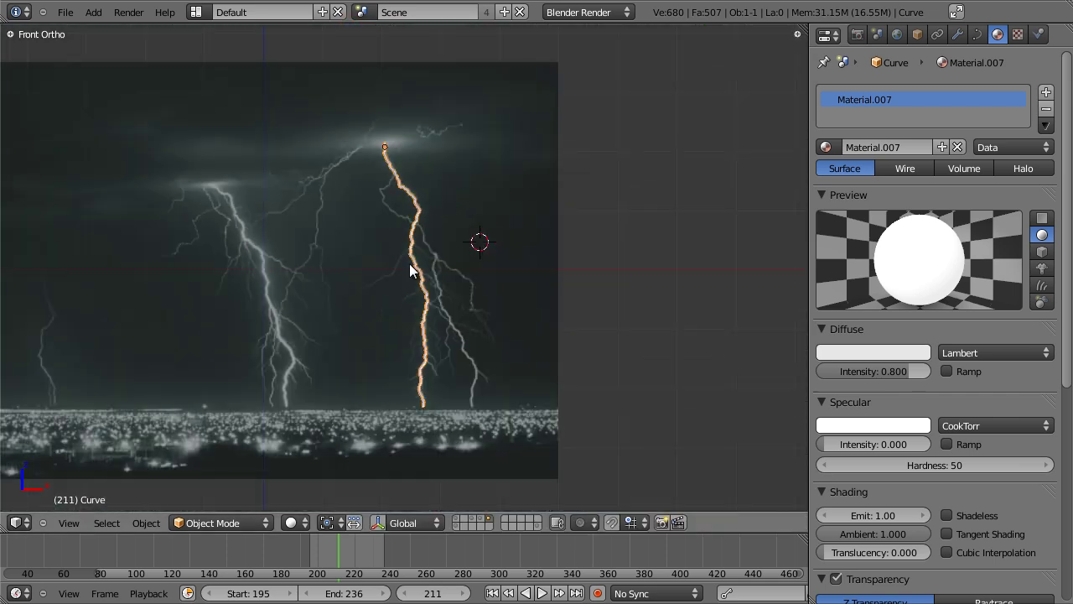
In Edit Mode, duplicate a short segment of the lightning curve, place it at the start of the left side branch and rotate it along the branch.
scroll(426, 220, "up", 2)
mouse_move(427, 221)
middle_mouse_down("shift")
mouse_move(450, 340)
mouse_move(430, 235)
middle_mouse_up("shift")
scroll(450, 337, "up", 2)
scroll(450, 330, "down", 2)
scroll(442, 436, "up", 2)
middle_click_drag(442, 436, 410, 210, "shift")
scroll(424, 278, "down", 2)
middle_click_drag(424, 277, 445, 218, "shift")
scroll(444, 415, "up", 3)
scroll(443, 246, "up", 3)
key("Tab")
scroll(450, 242, "up", 2)
scroll(450, 242, "up", 2)
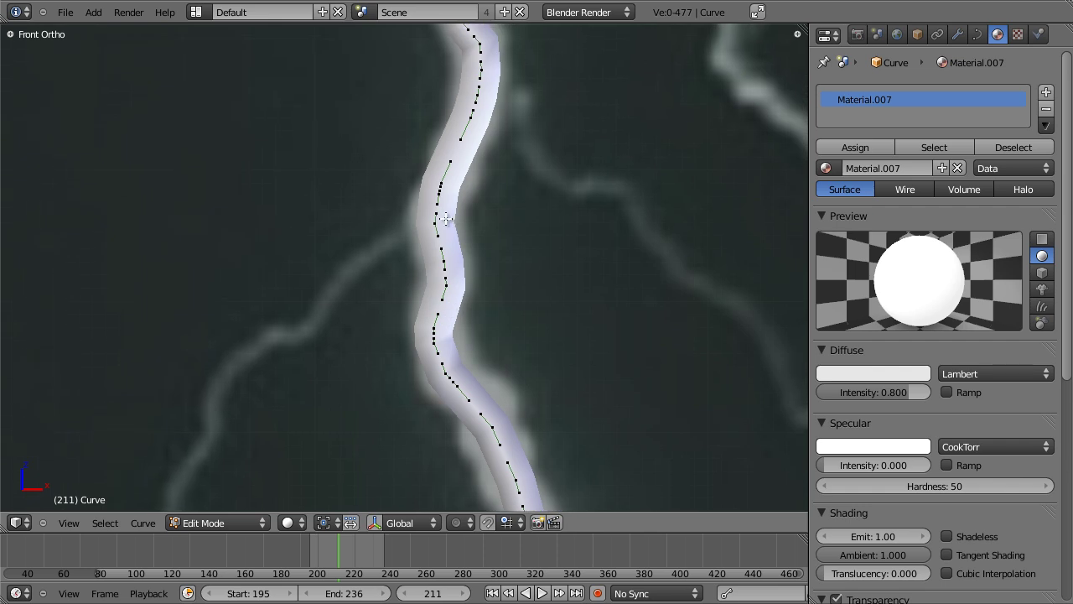
key("e")
left_click(408, 259)
key("r")
left_click(495, 303)
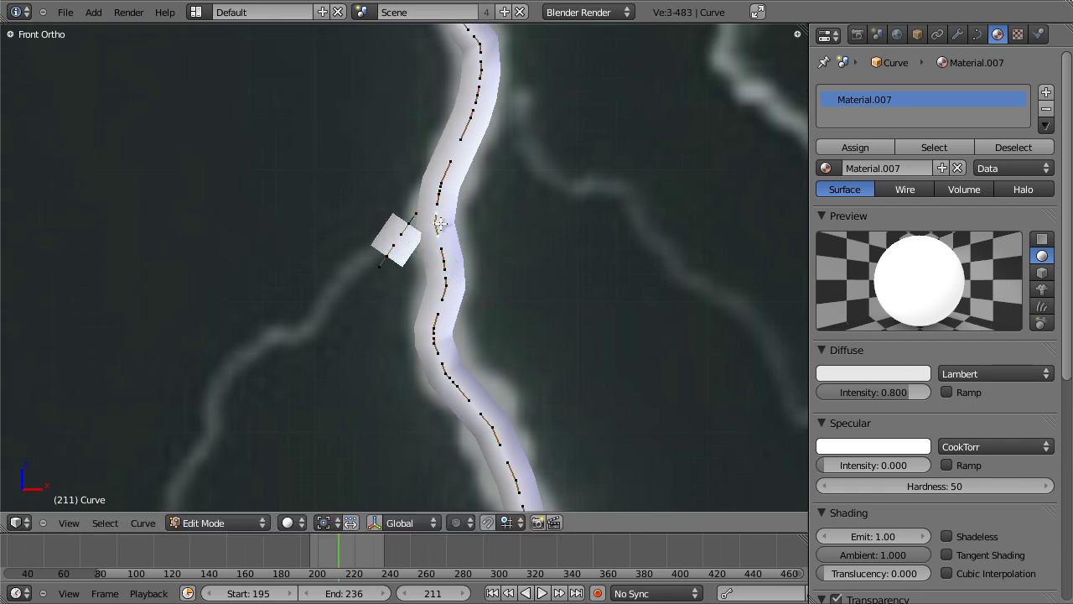
Separate the duplicated curve segment into its own object and select it in Object Mode.
scroll(437, 224, "up", 4)
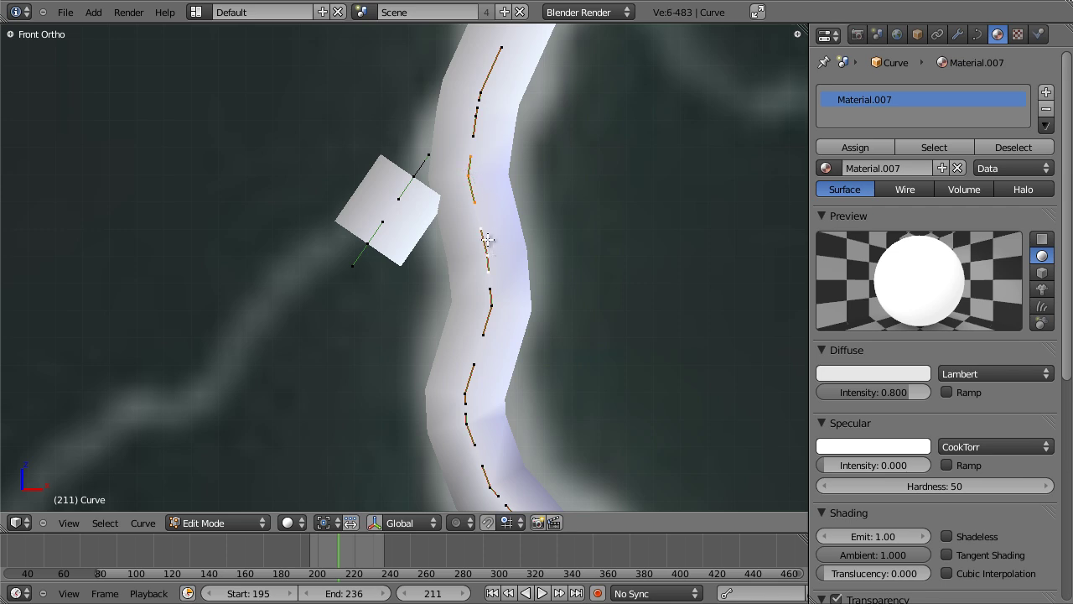
right_click(395, 207)
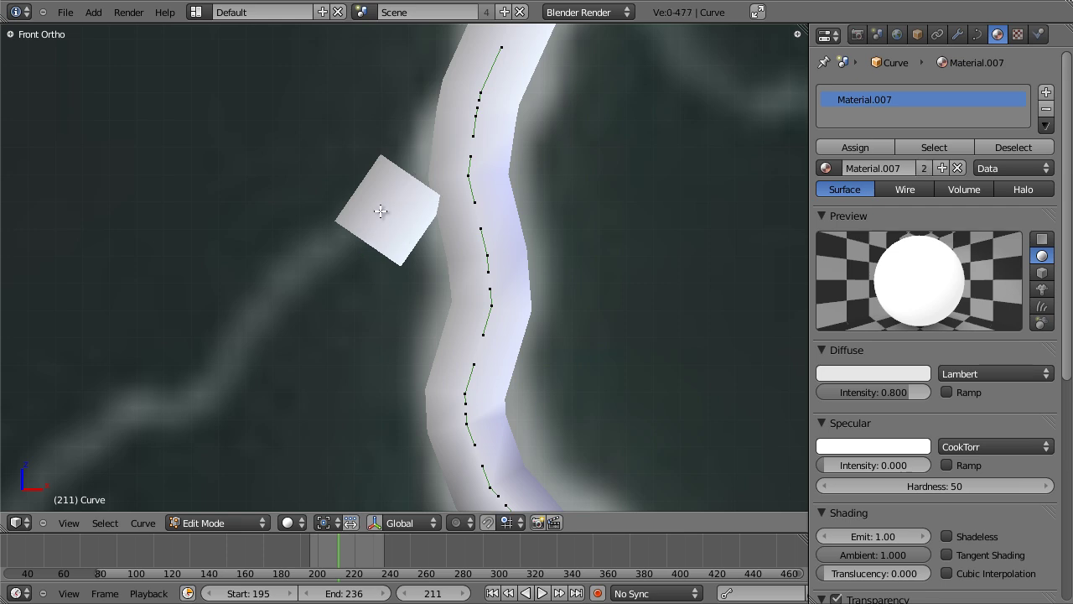
key("Tab")
right_click(402, 219)
scroll(403, 220, "down", 4)
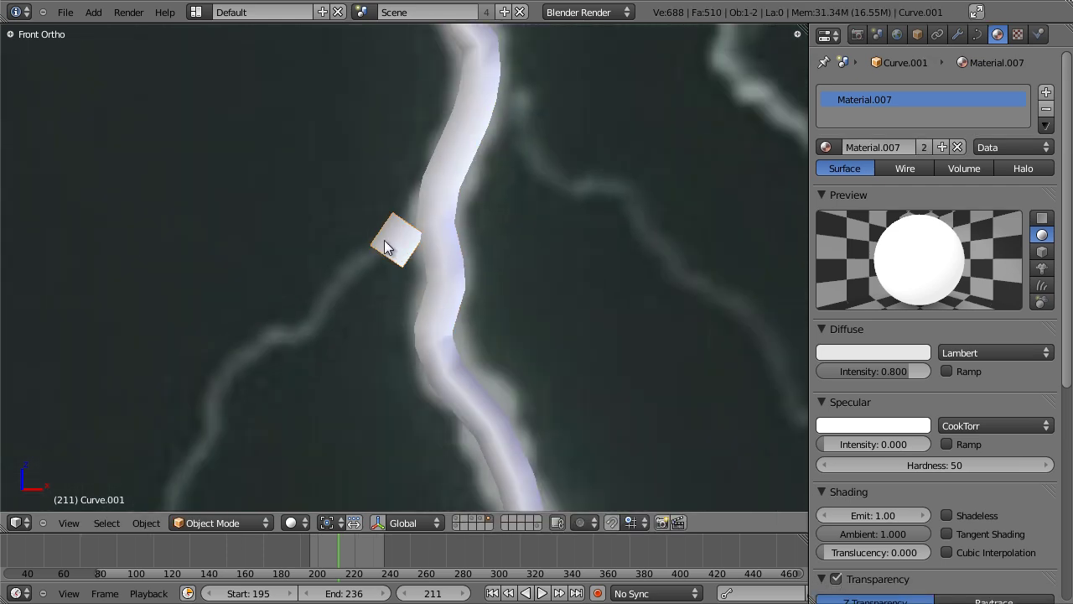
Set the separated curve segment's origin to its centre and save over the current blend file.
key("r")
key("Escape")
key("ctrl+shift+alt+c")
left_click(404, 308)
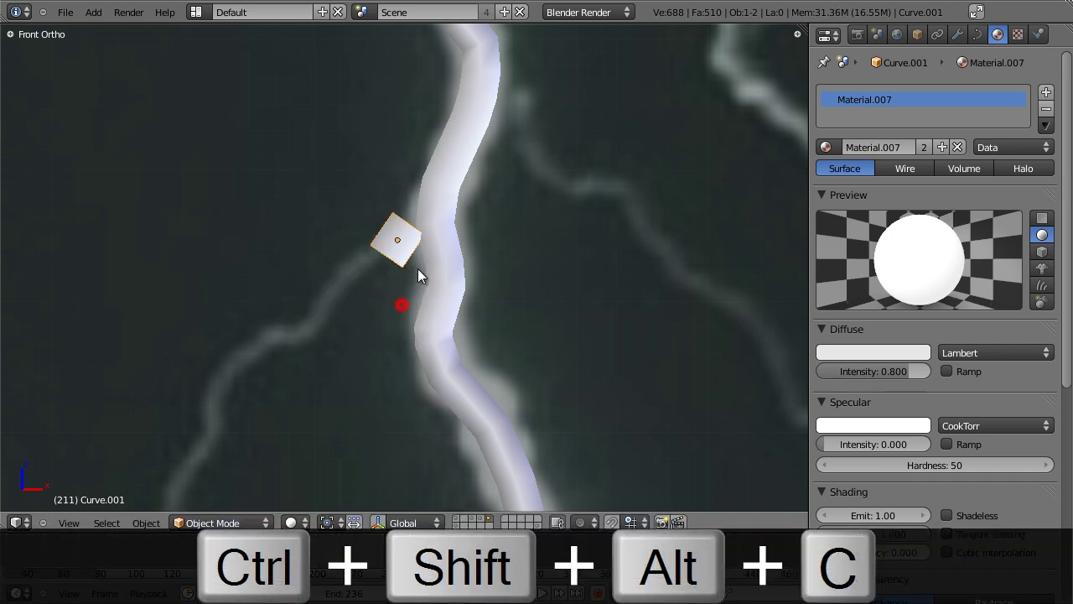
scroll(417, 235, "up", 5)
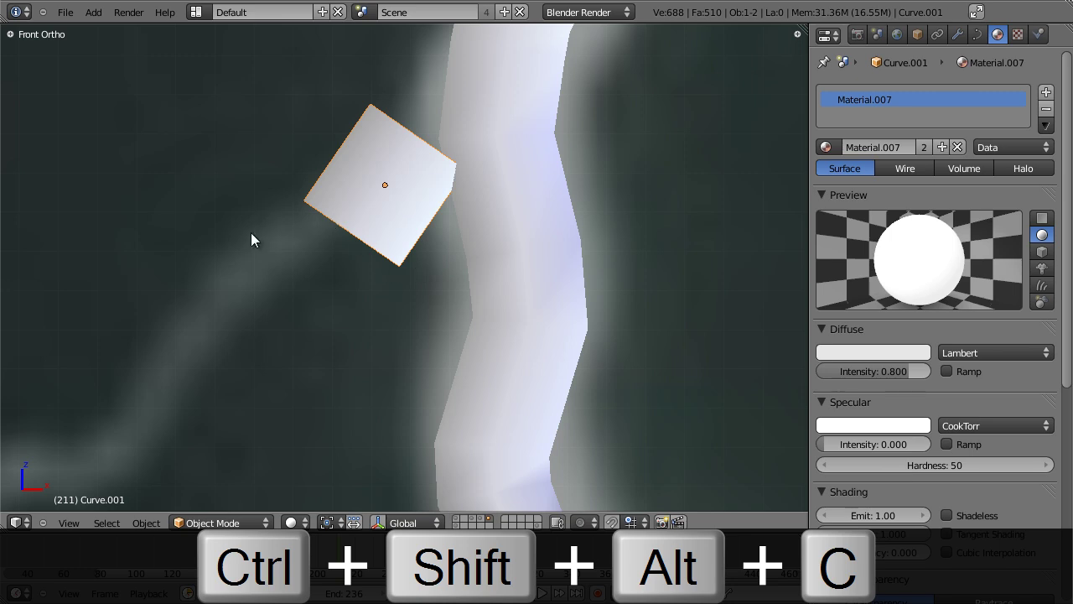
key("ctrl+s")
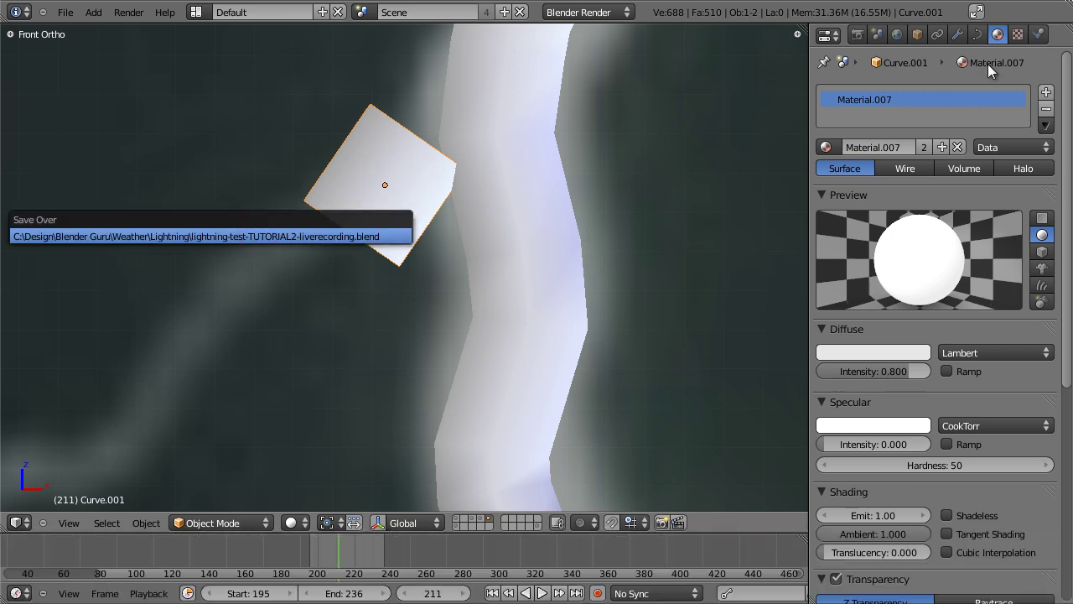
Thin the separated curve segment by setting its bevel depth to 0.06.
left_click(979, 34)
left_click_drag(1001, 342, 879, 342)
scroll(410, 229, "down", 7)
scroll(457, 200, "down", 1)
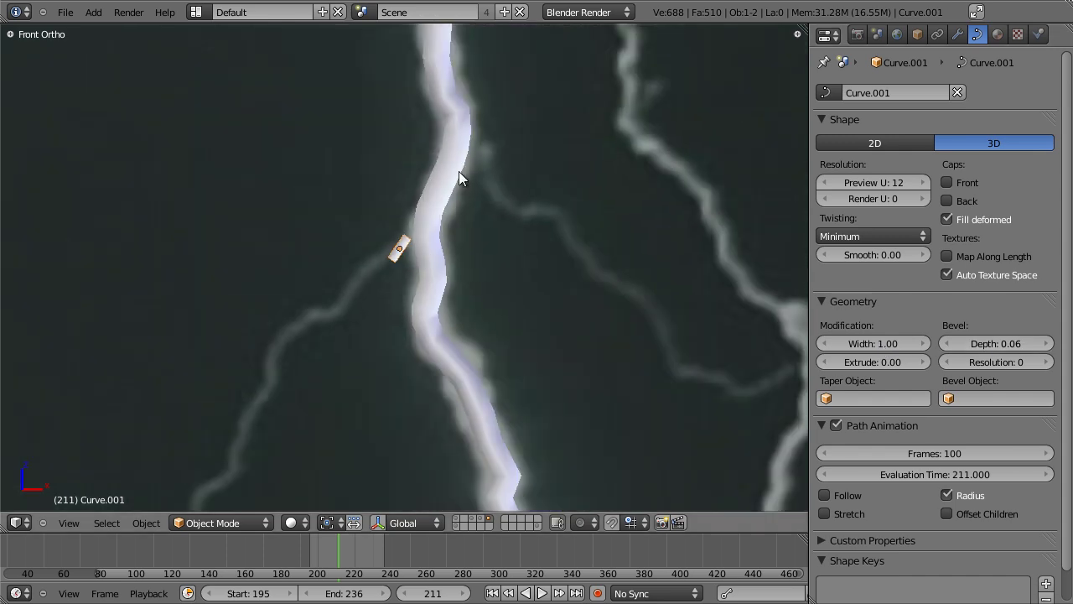
Rotate and position the thin curve segment so it follows the start of the left side branch.
scroll(424, 273, "up", 8)
key("r")
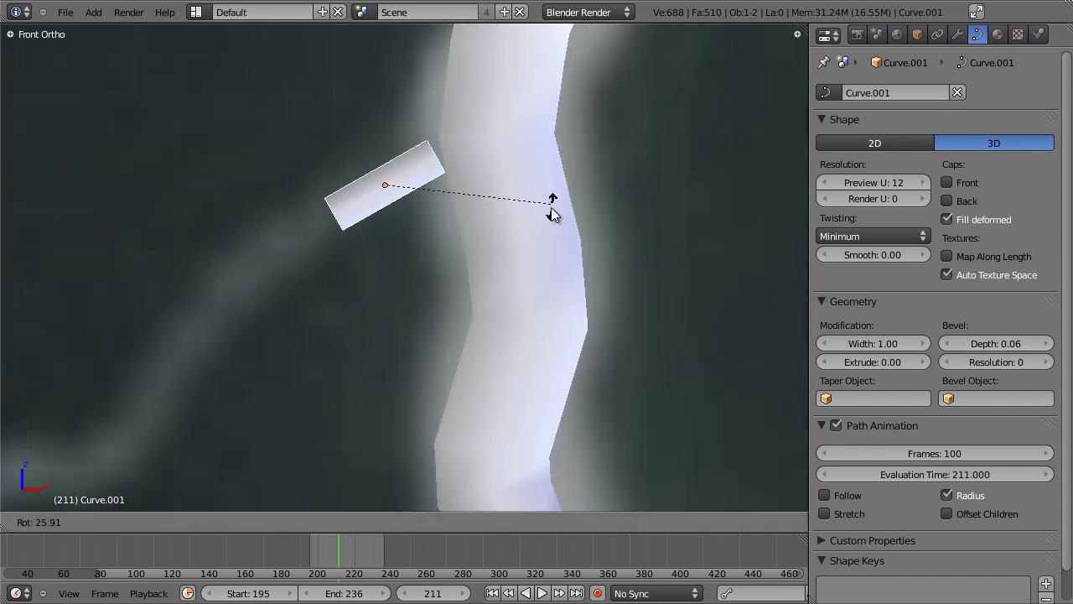
left_click(564, 159)
key("r")
left_click(575, 133)
In Edit Mode, extend the curve point by point along the left side branch of the reference to its faint tip, and return to Object Mode.
key("Tab")
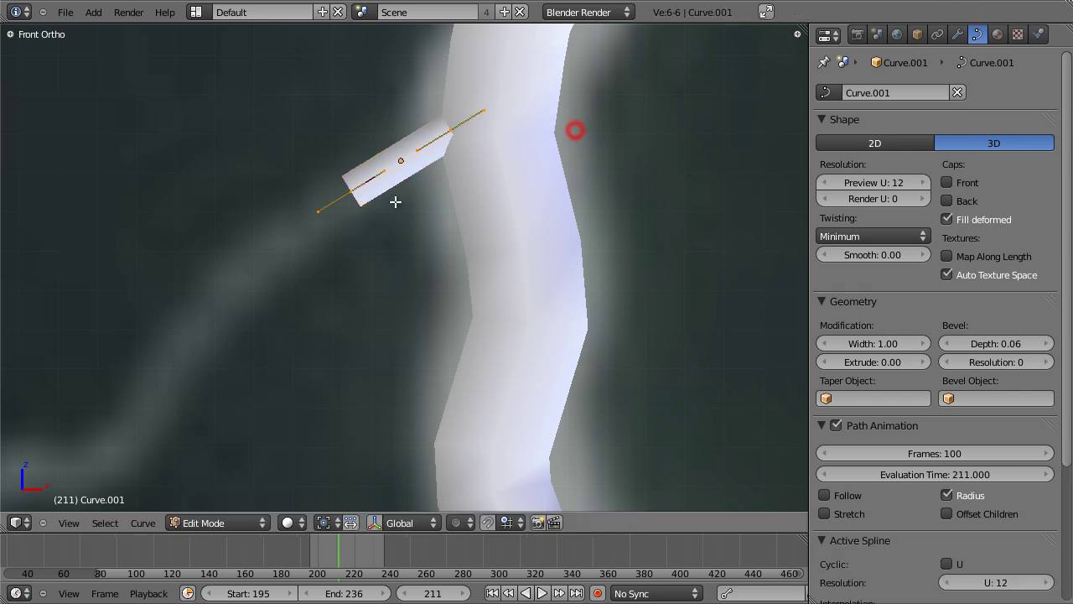
scroll(352, 234, "down", 3)
middle_click_drag(352, 235, 477, 153, "shift")
left_click(450, 171, "ctrl")
left_click(425, 216, "ctrl")
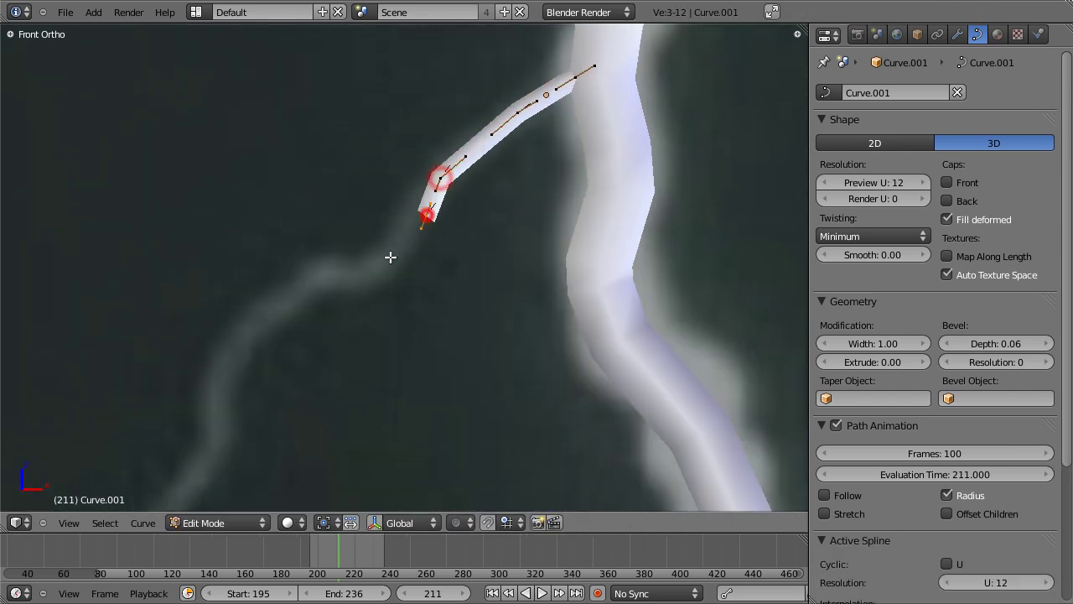
left_click(375, 270, "ctrl")
left_click(282, 297, "ctrl")
left_click(223, 371, "ctrl")
middle_click_drag(232, 416, 555, 92, "shift")
left_click(448, 186, "ctrl")
left_click(388, 257, "ctrl")
left_click(352, 360, "ctrl")
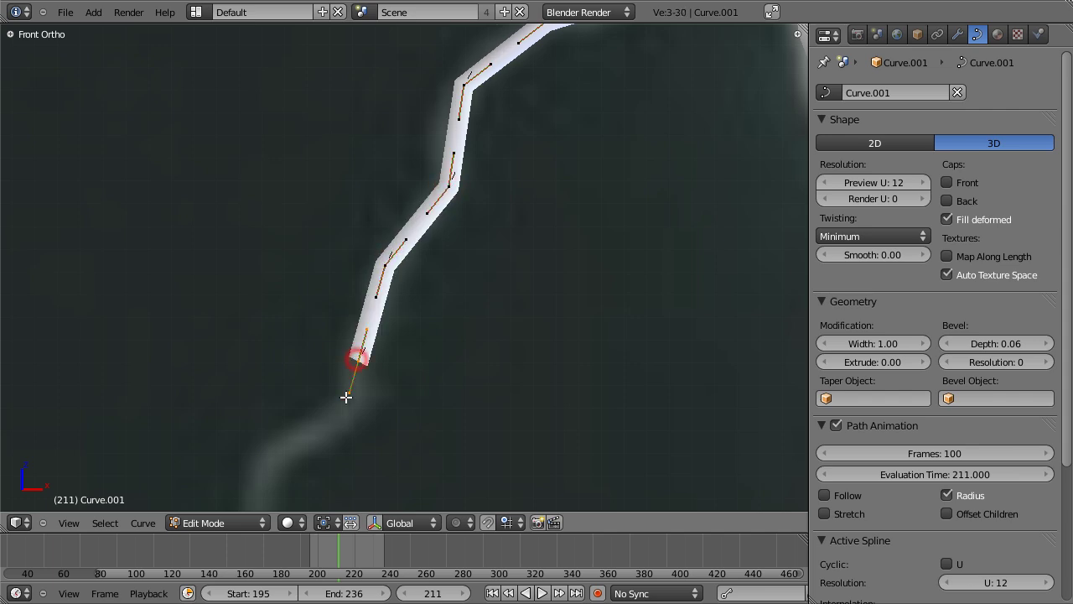
left_click(346, 398, "ctrl")
left_click(278, 459, "ctrl")
middle_click_drag(278, 459, 367, 143, "shift")
left_click(355, 156, "ctrl")
left_click(358, 218, "ctrl")
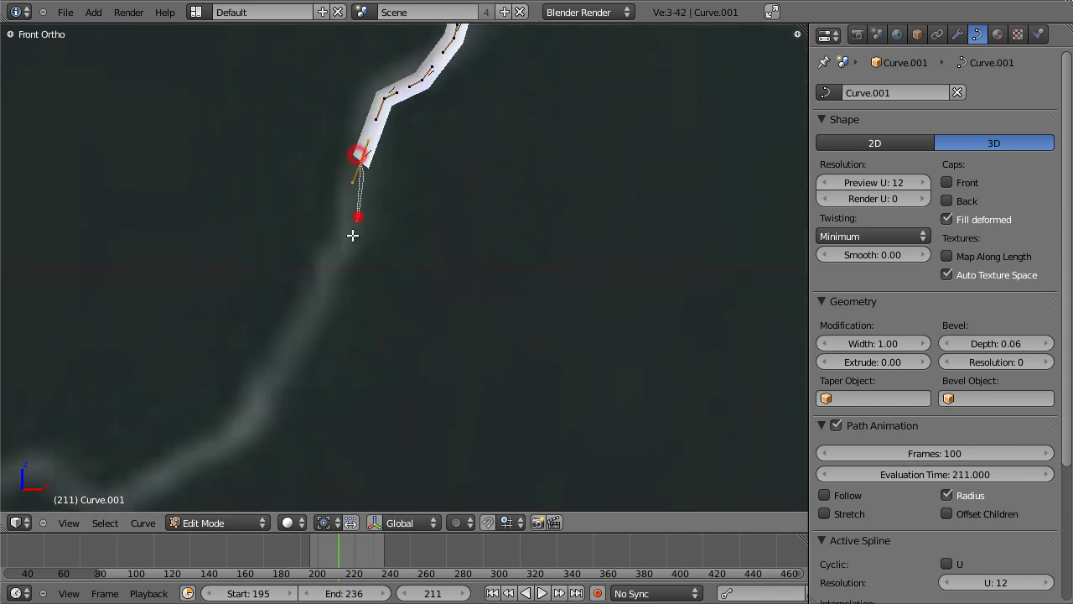
left_click(339, 258, "ctrl")
left_click(306, 317, "ctrl")
left_click(283, 372, "ctrl")
left_click(256, 413, "ctrl")
left_click(145, 484, "ctrl")
middle_click_drag(173, 471, 335, 347, "shift")
left_click(338, 342, "ctrl")
left_click(270, 302, "ctrl")
middle_click_drag(262, 336, 477, 165, "shift")
left_click(416, 165, "ctrl")
left_click(367, 188, "ctrl")
left_click(326, 213, "ctrl")
left_click(319, 226, "ctrl")
left_click(285, 225, "ctrl")
left_click(243, 253, "ctrl")
left_click(223, 277, "ctrl")
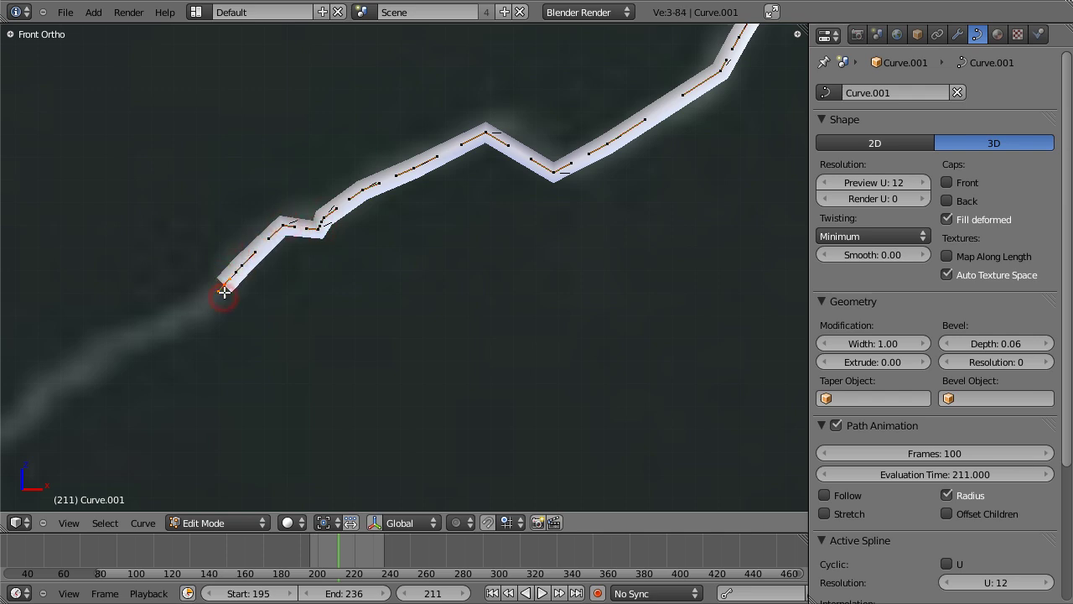
middle_click_drag(219, 295, 444, 139, "shift")
left_click(430, 157, "ctrl")
left_click(346, 193, "ctrl")
left_click(306, 205, "ctrl")
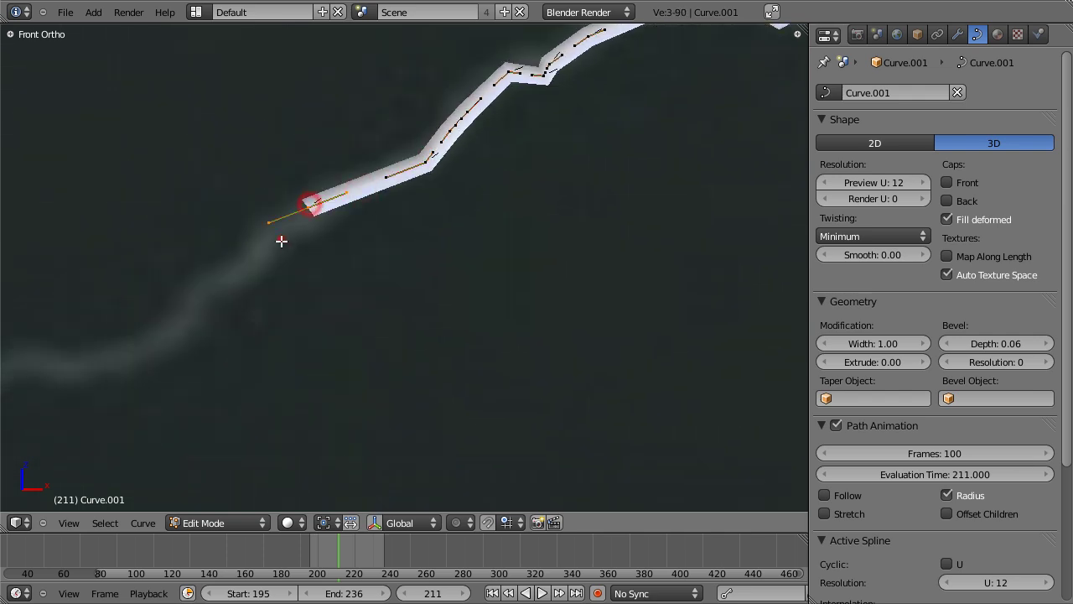
left_click(285, 235, "ctrl")
left_click(243, 261, "ctrl")
left_click(210, 287, "ctrl")
left_click(197, 312, "ctrl")
left_click(172, 336, "ctrl")
left_click(119, 354, "ctrl")
middle_click_drag(176, 327, 726, 112, "shift")
left_click(624, 159, "ctrl")
left_click(585, 144, "ctrl")
left_click(549, 168, "ctrl")
left_click(495, 183, "ctrl")
left_click(451, 203, "ctrl")
left_click(405, 219, "ctrl")
left_click(403, 257, "ctrl")
left_click(379, 285, "ctrl")
left_click(343, 279, "ctrl")
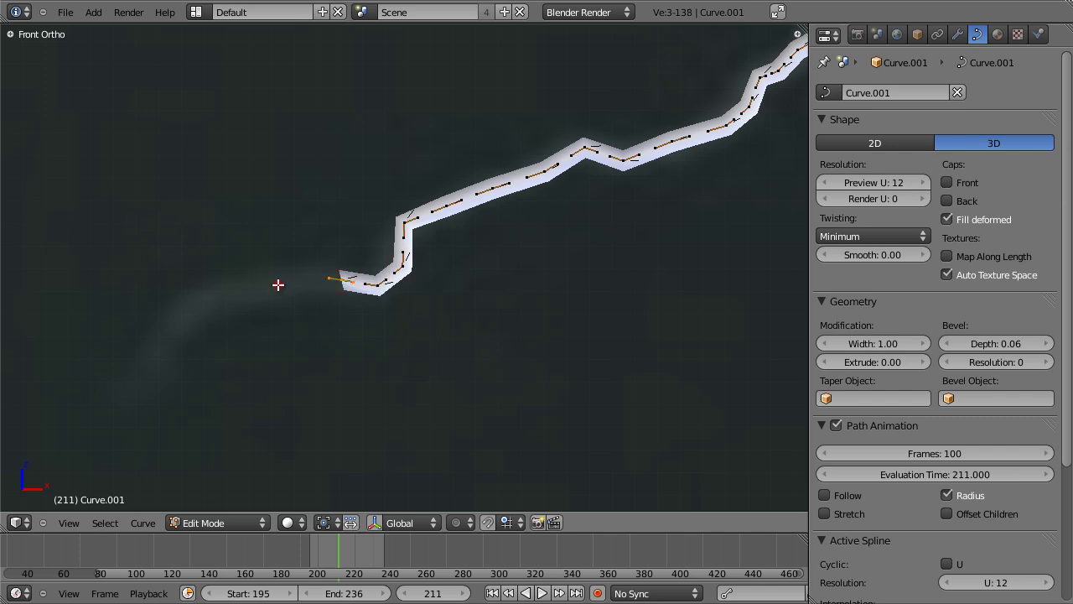
left_click(279, 285, "ctrl")
left_click(235, 296, "ctrl")
left_click(176, 319, "ctrl")
left_click(149, 350, "ctrl")
scroll(397, 265, "down", 7)
scroll(397, 265, "down", 2)
middle_click_drag(592, 237, 392, 424, "shift")
key("Tab")
Move the branch curve's first point into the main lightning bolt so the two join.
scroll(470, 323, "up", 4)
scroll(469, 323, "down", 2)
middle_click_drag(547, 248, 513, 243, "shift")
scroll(377, 408, "up", 4)
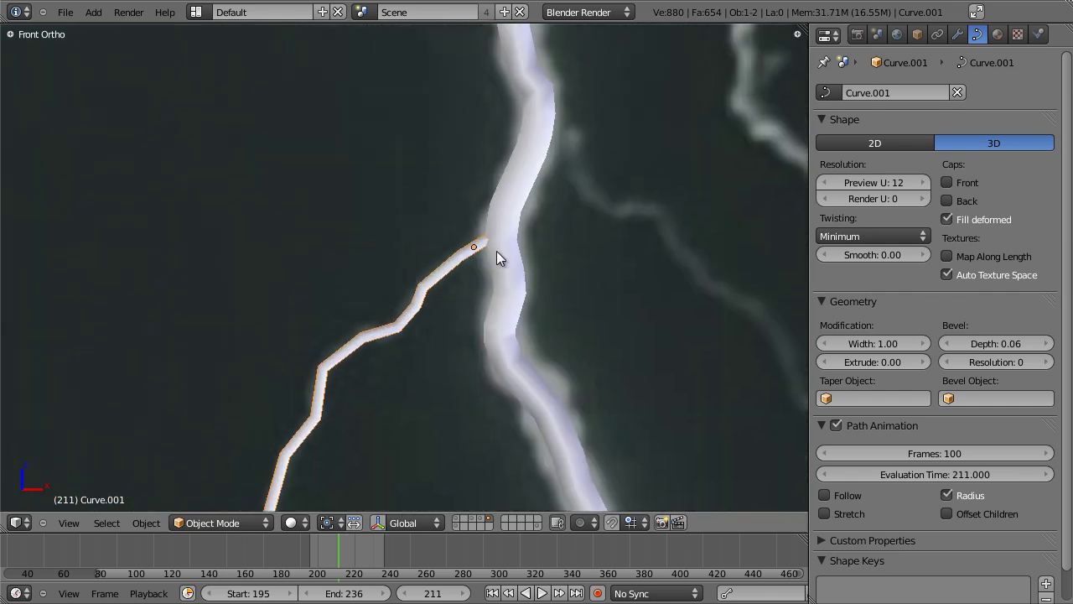
scroll(513, 244, "up", 2)
scroll(472, 235, "up", 2)
key("Tab")
scroll(493, 187, "up", 1)
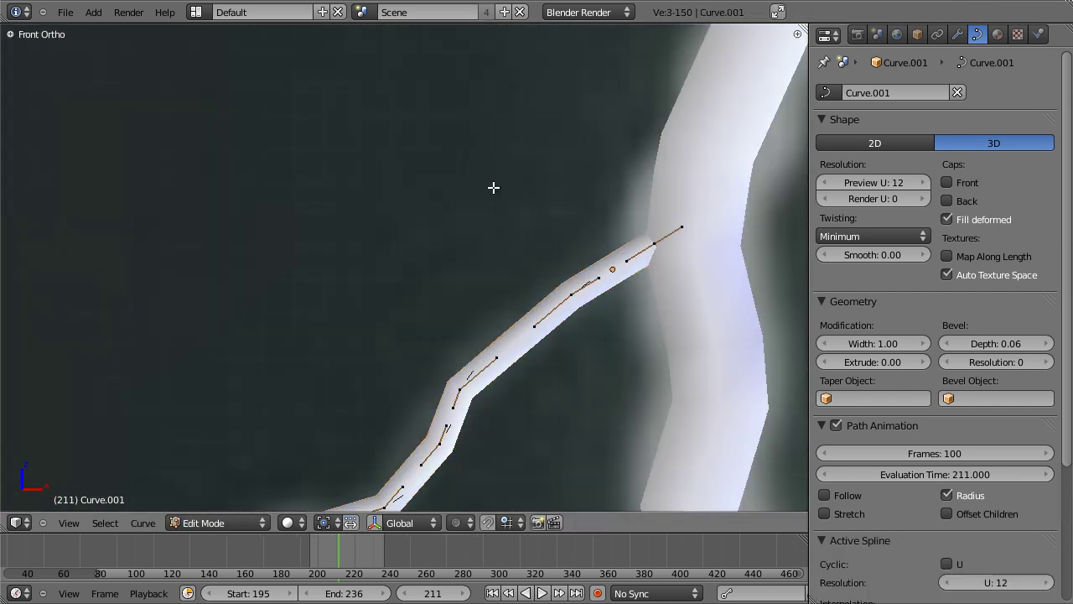
right_click(659, 246)
key("g")
left_click(680, 240)
key("Tab")
Convert the side branch curve to a mesh.
scroll(603, 293, "down", 9)
middle_click_drag(531, 348, 676, 136, "shift")
scroll(524, 259, "up", 2)
scroll(498, 275, "down", 3)
scroll(509, 270, "down", 1)
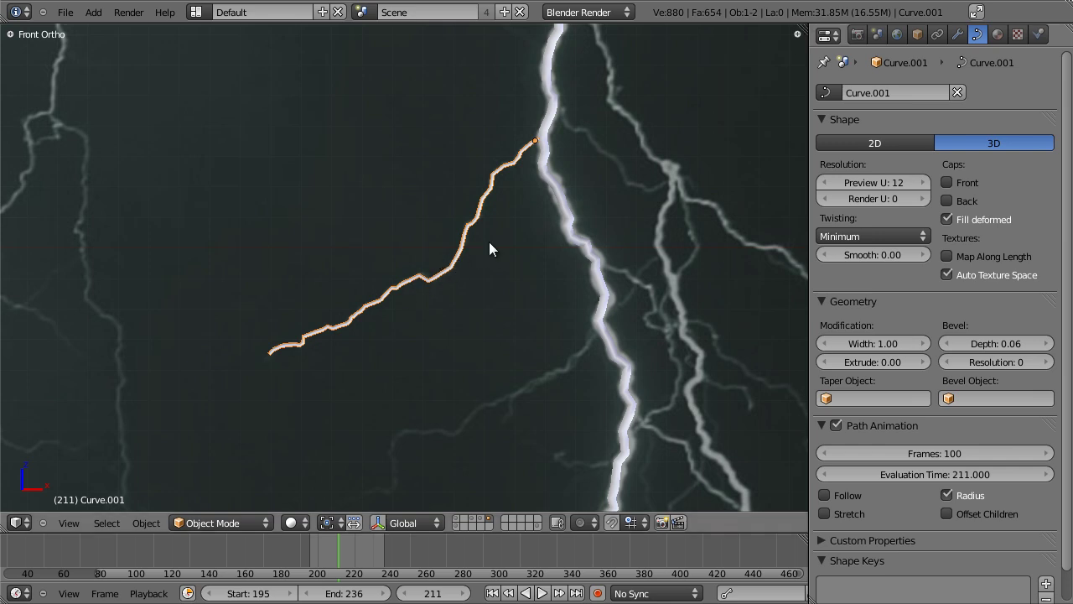
scroll(488, 235, "up", 3)
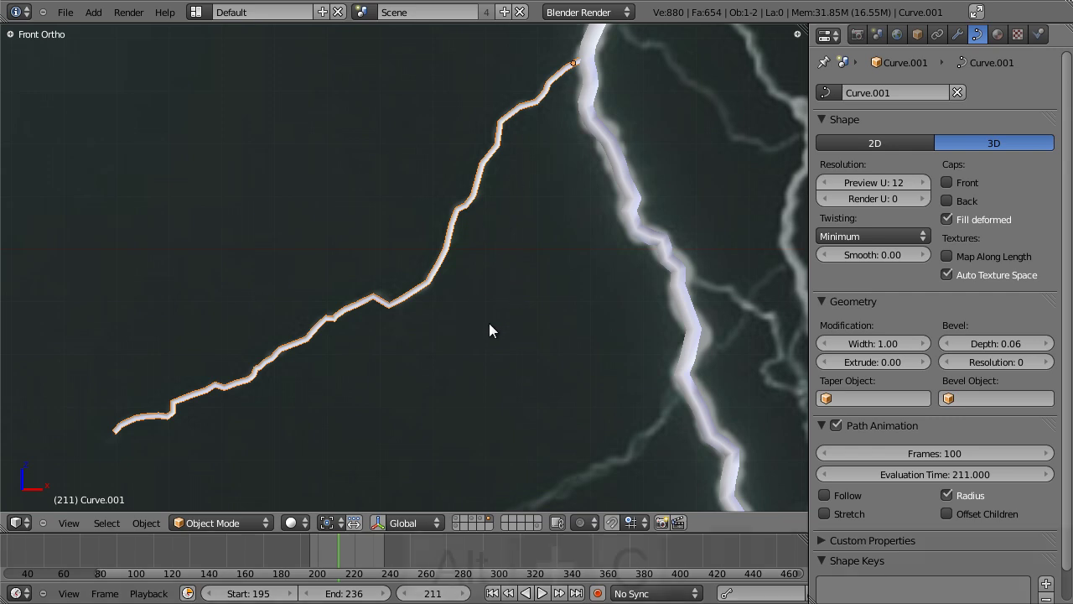
key("alt+c")
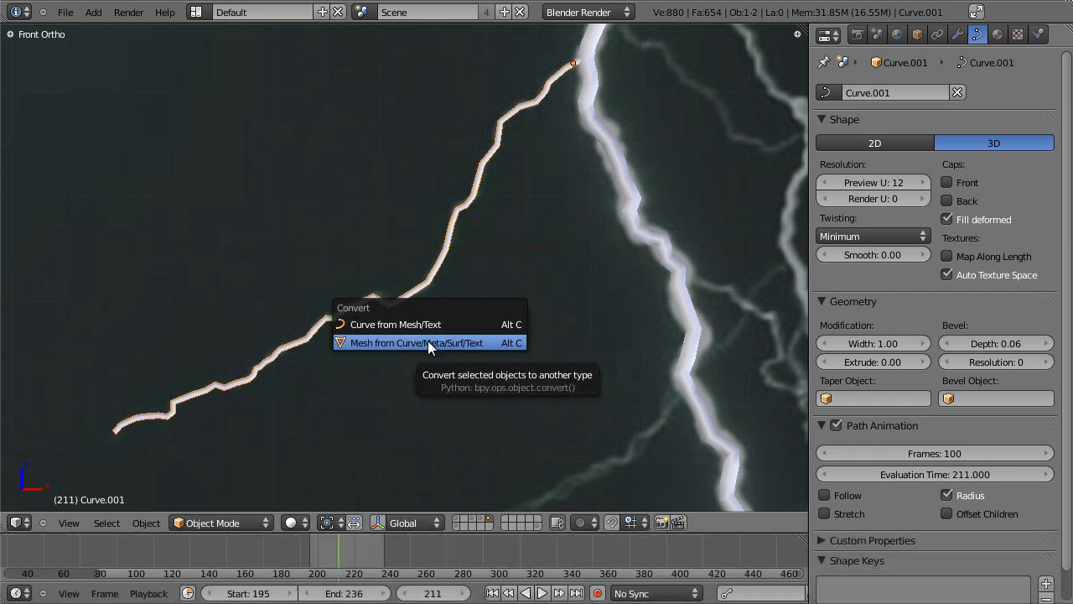
left_click(428, 340)
Switch to wireframe shading and examine the converted branch's vertices in Edit Mode.
scroll(513, 298, "up", 1)
scroll(514, 297, "up", 2)
scroll(546, 263, "up", 1)
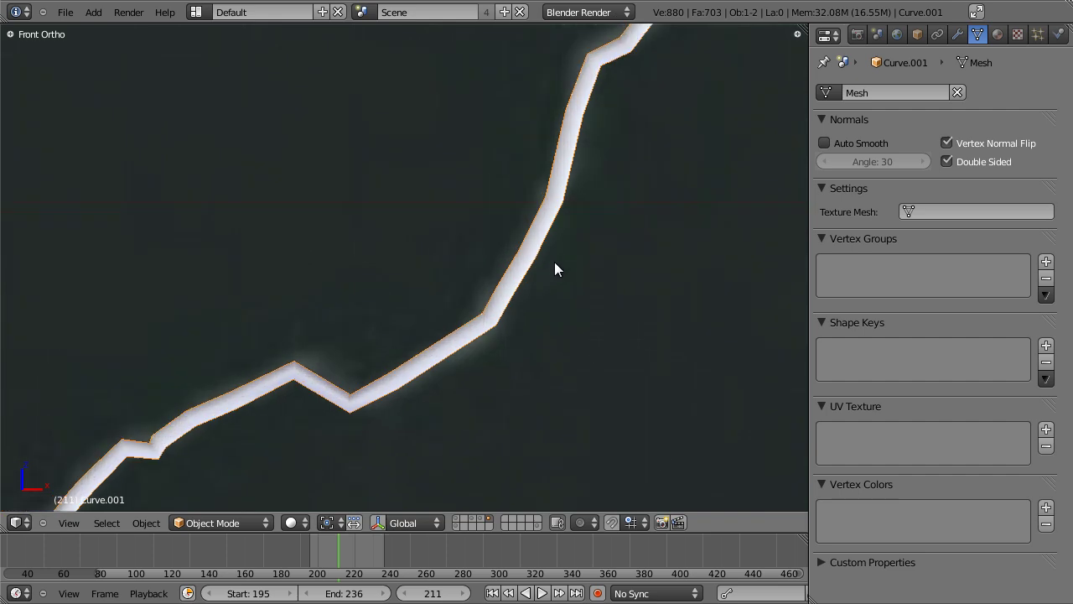
key("Tab")
key("a")
scroll(588, 327, "up", 2)
key("a")
key("z")
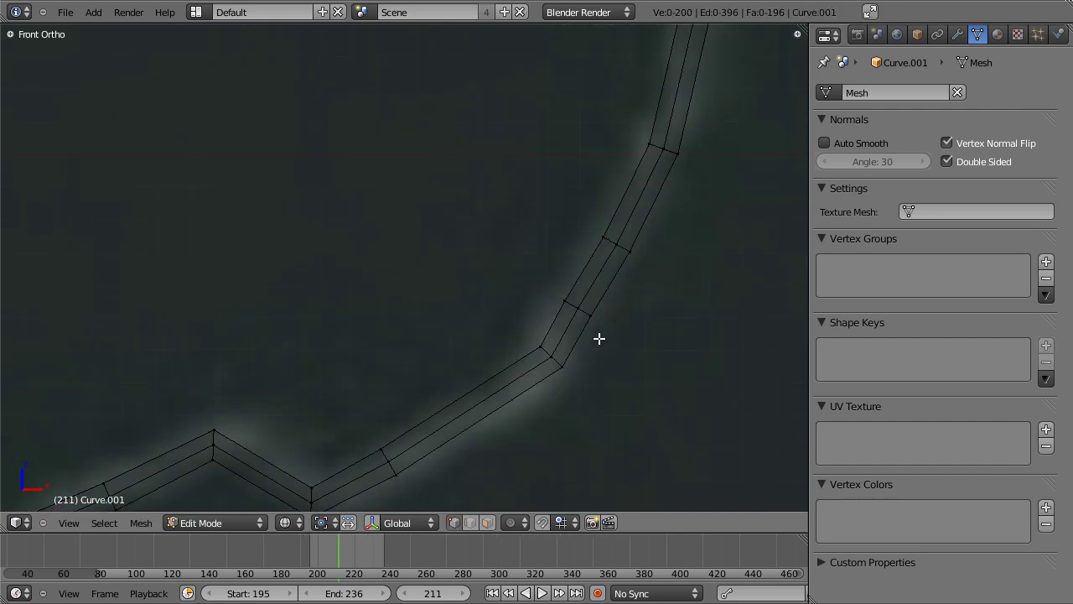
right_click(573, 371)
key("g")
key("Escape")
scroll(562, 359, "down", 2)
scroll(554, 359, "down", 2)
key("Tab")
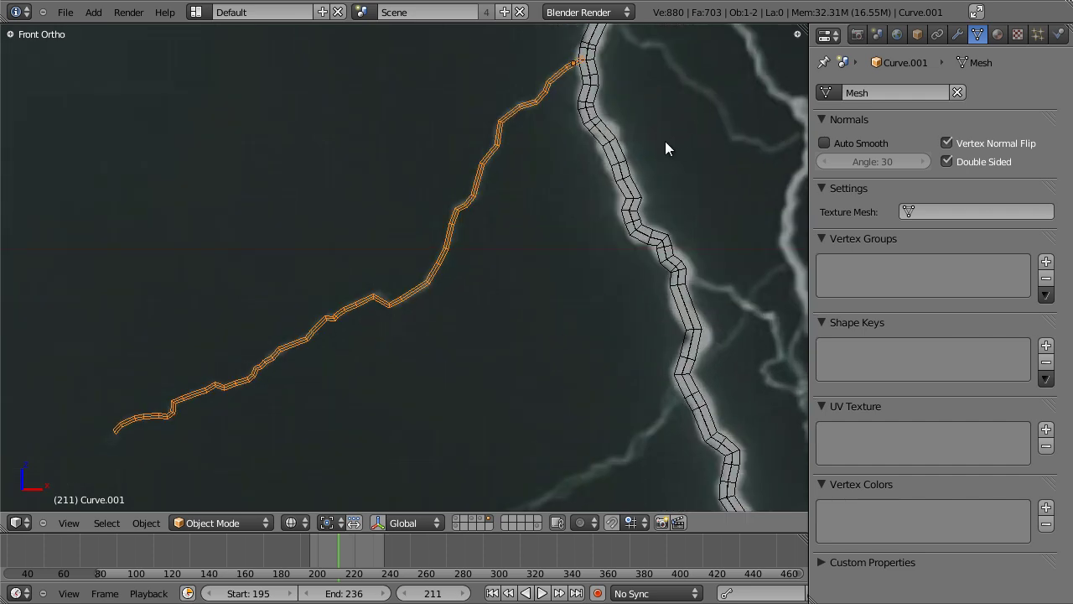
Split the 3D view, turn the new area into a UV/Image Editor and unlink the Render Result image.
scroll(637, 165, "down", 2)
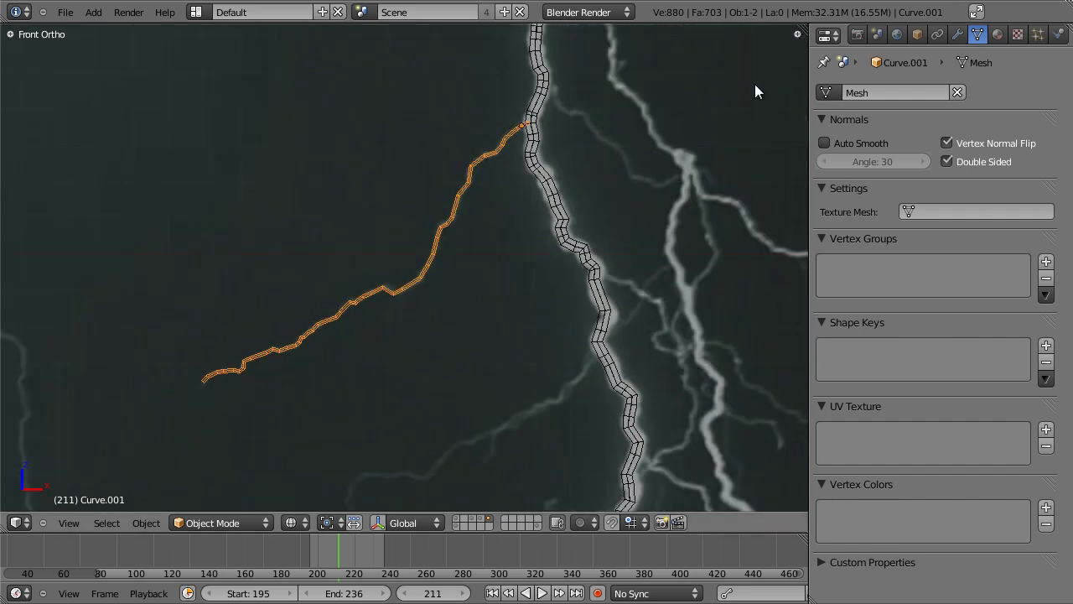
left_click_drag(799, 32, 467, 48)
left_click(484, 523)
left_click(522, 408)
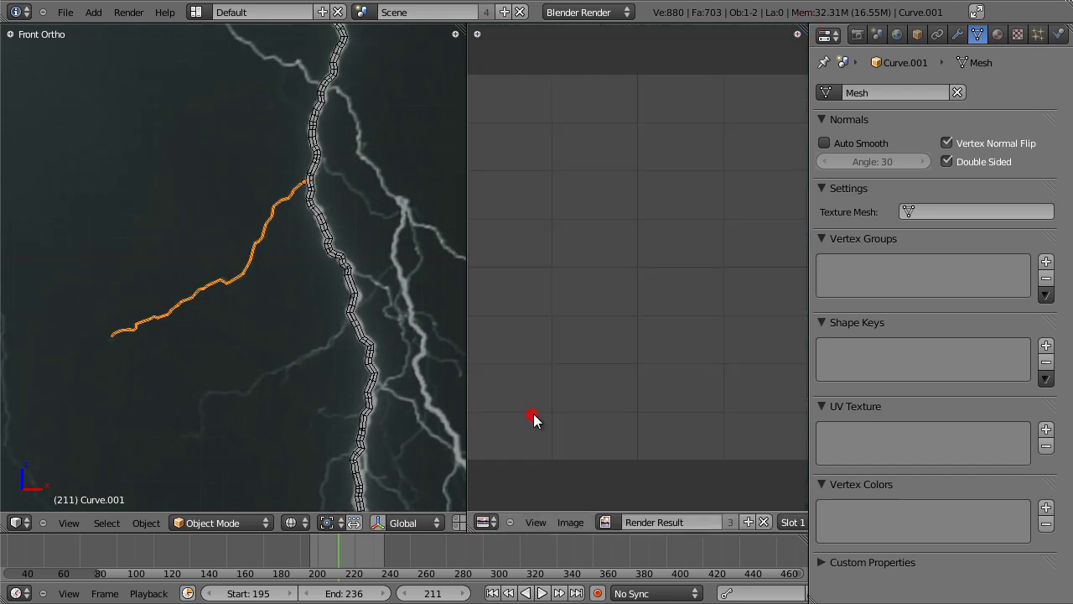
left_click(765, 522)
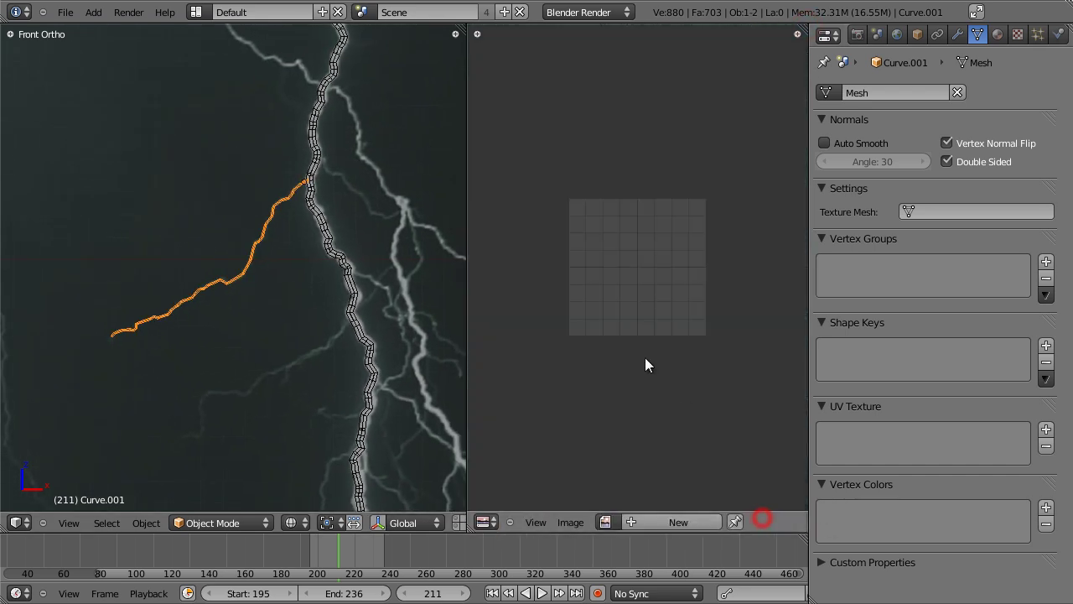
Select the whole branch mesh in Edit Mode and unwrap it with Project From View.
key("Tab")
scroll(251, 283, "up", 2)
key("a")
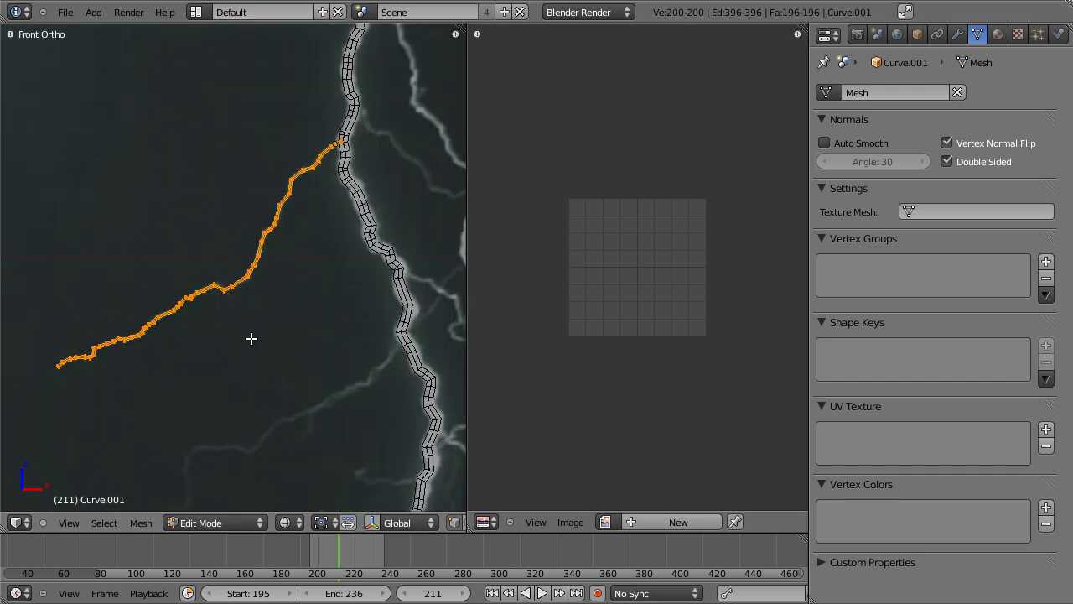
key("u")
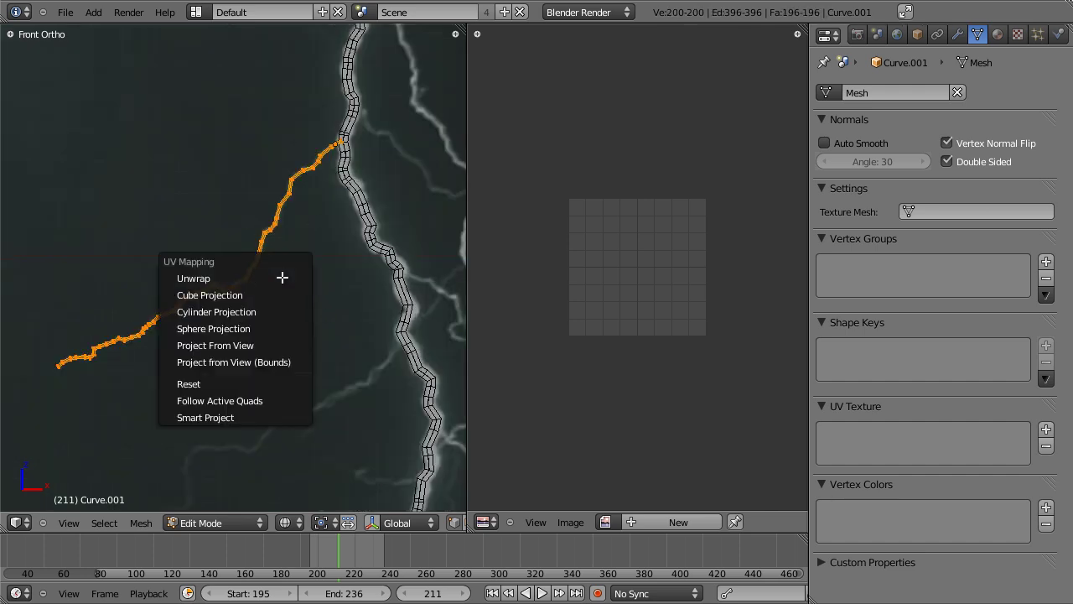
left_click(288, 344)
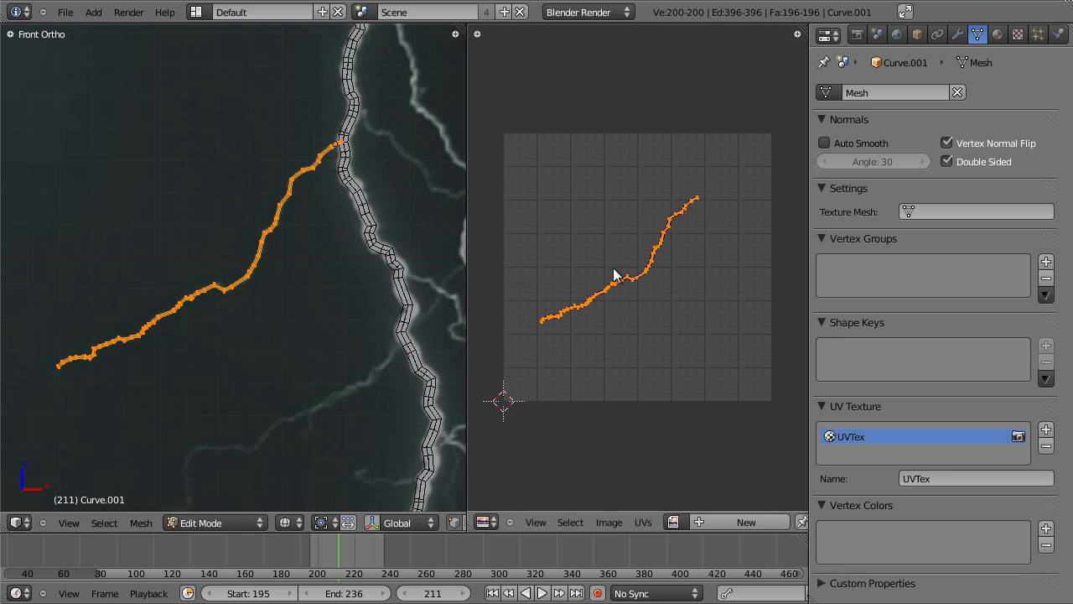
Rotate, scale and move the branch's UVs so they run vertically over the full height of the UV square, and return to Object Mode.
key("r")
left_click(708, 83)
key("r")
left_click(747, 166)
key("s")
left_click(693, 303)
key("s")
left_click(750, 272)
key("g")
left_click(767, 278)
key("s")
left_click(777, 279)
key("s")
left_click(779, 282)
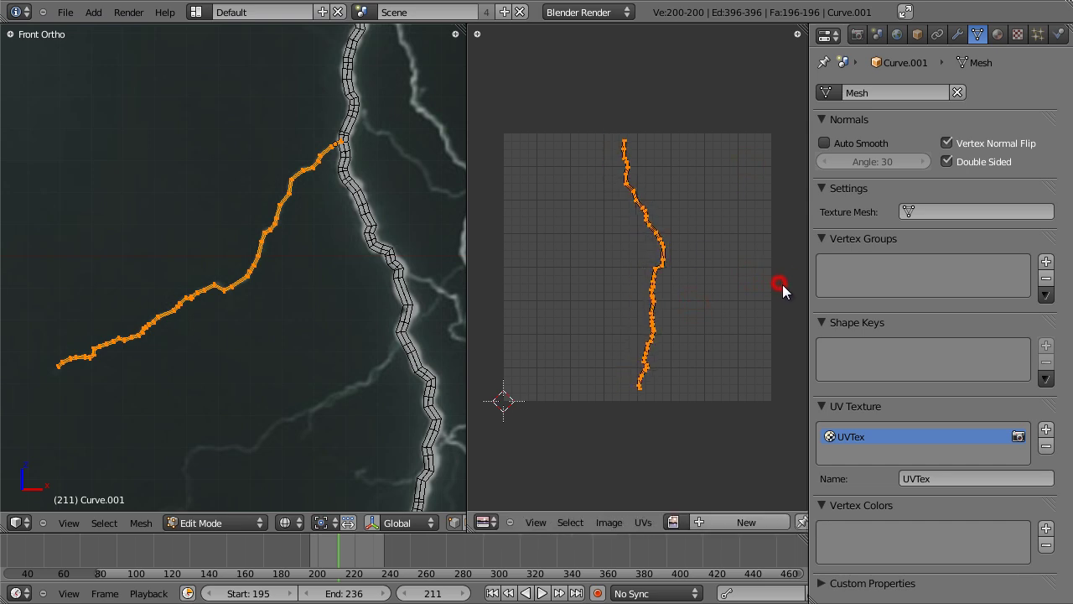
key("s")
left_click(786, 285)
key("g")
left_click(786, 290)
key("s")
left_click(789, 292)
key("g")
left_click(791, 291)
key("Tab")
key("Tab")
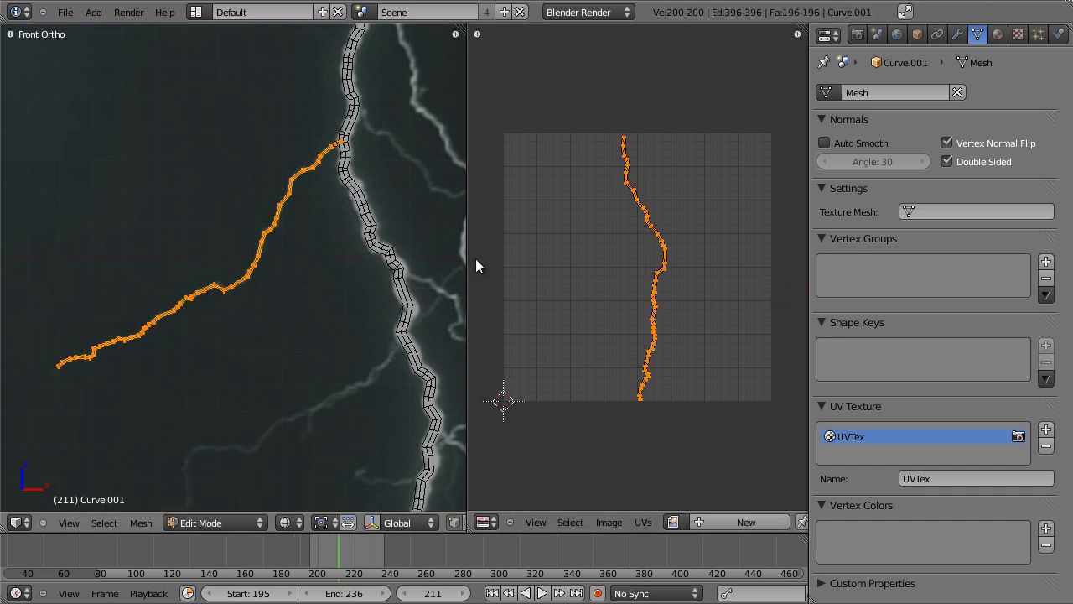
scroll(659, 192, "up", 1)
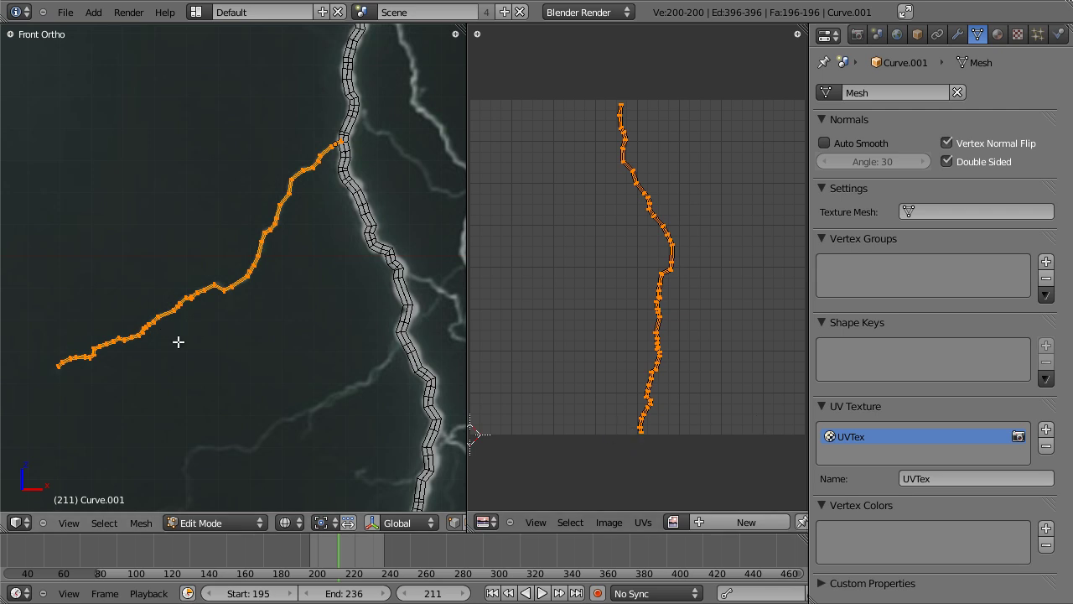
key("Tab")
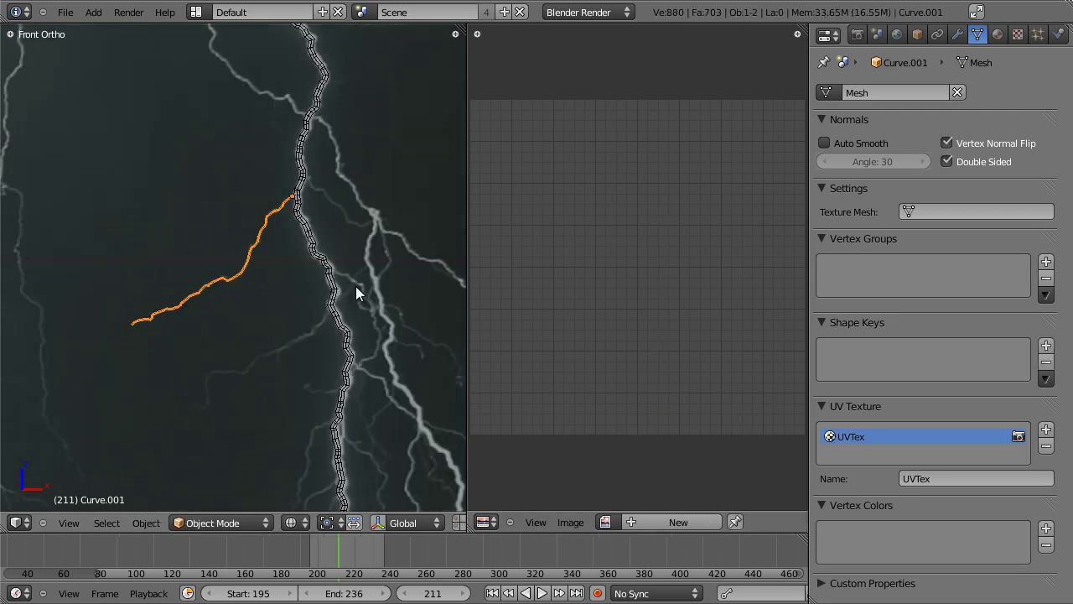
Unlink the shared material from the side branch and give it a new material.
left_click(997, 34)
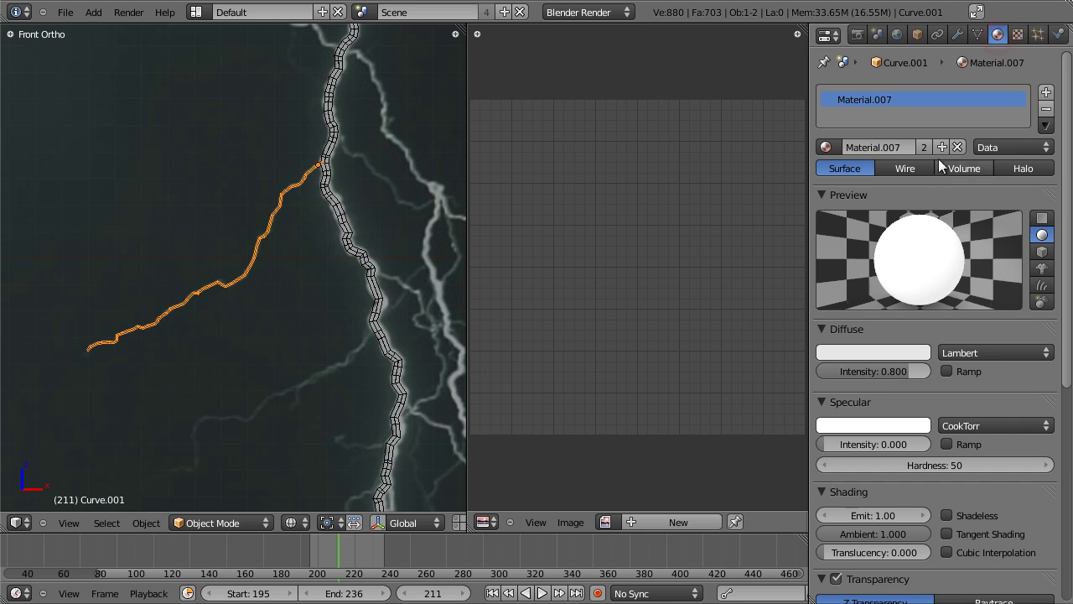
left_click(958, 146)
left_click(903, 149)
Set the new material's specular intensity to 0 and its emit to 1.
scroll(882, 262, "down", 3)
left_click(867, 331)
type("0")
key("Return")
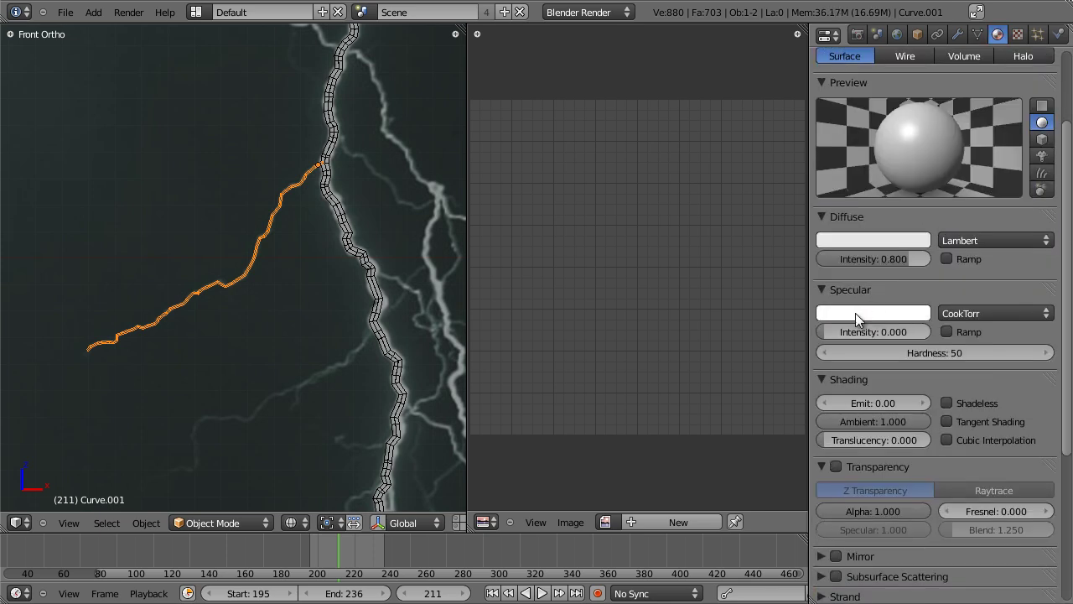
left_click(864, 404)
type("1")
key("Return")
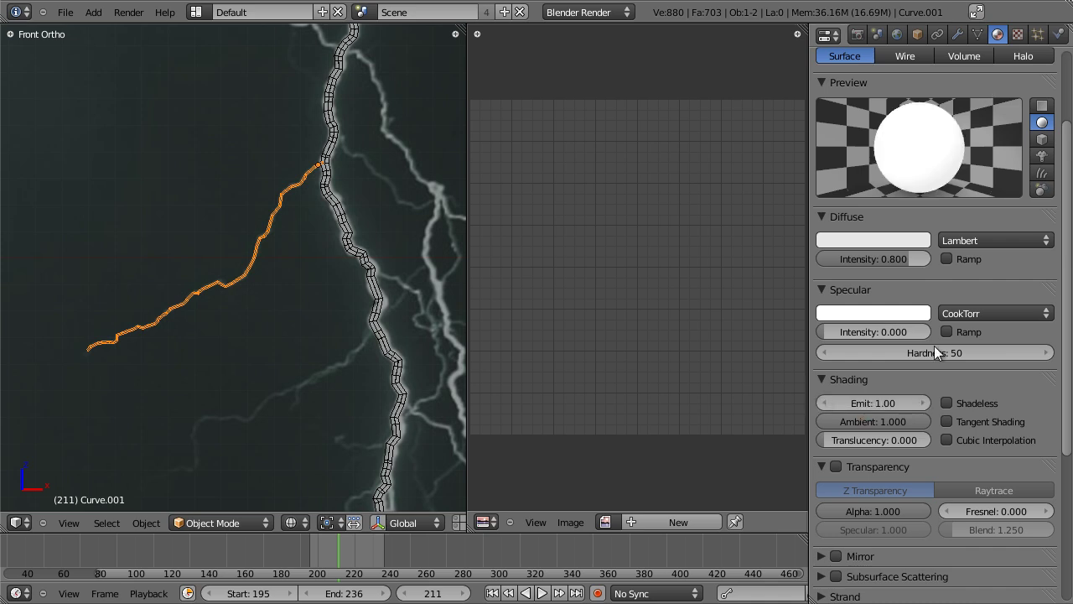
Enable Z Transparency with alpha 0 on the new material and open its texture settings.
scroll(925, 439, "down", 1)
left_click(836, 418)
scroll(940, 155, "up", 5)
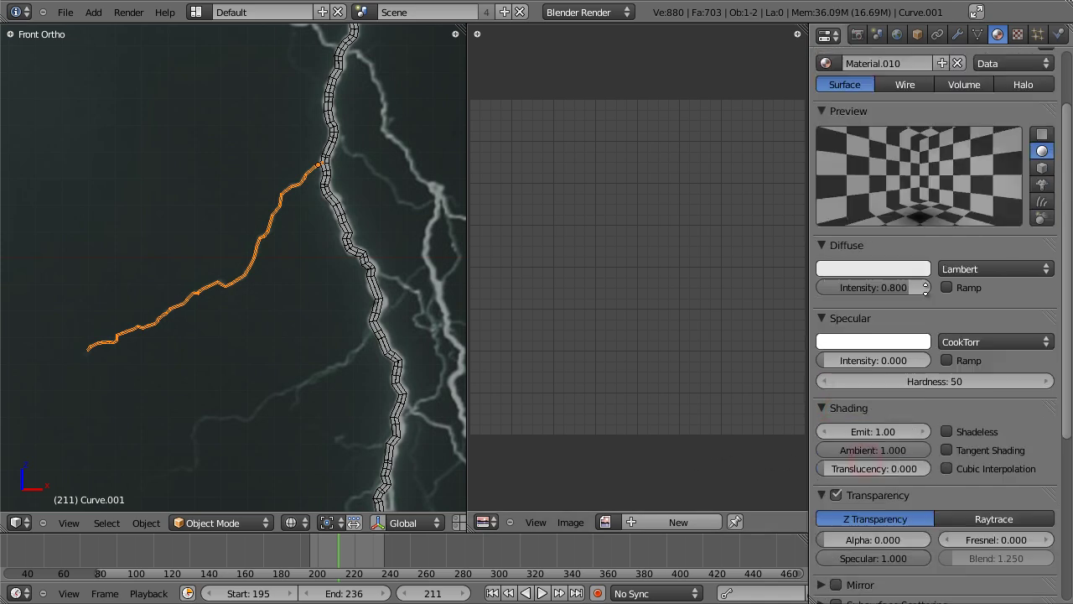
left_click(1019, 35)
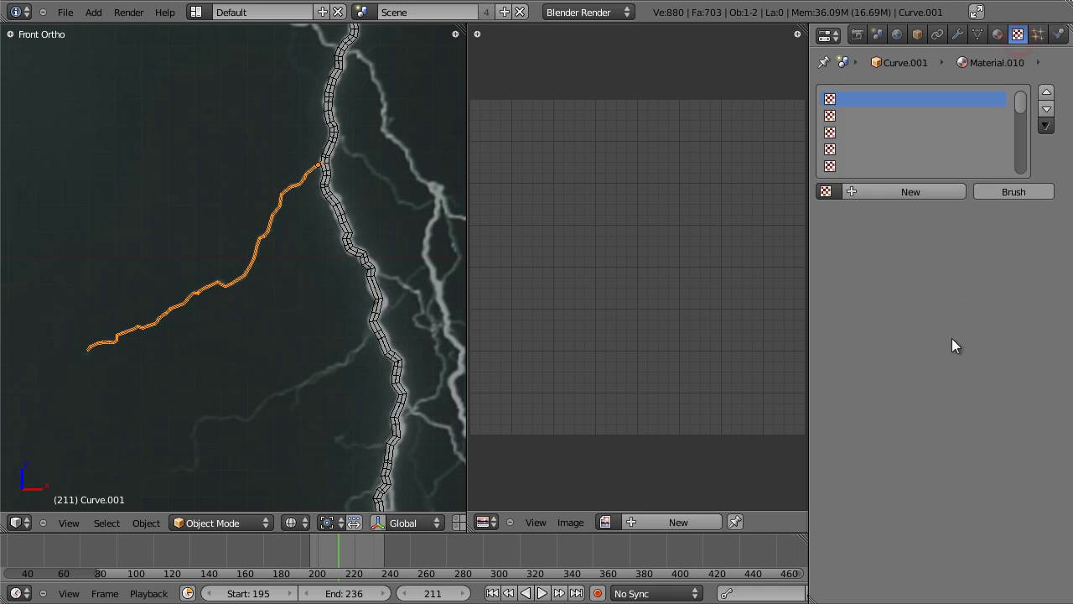
Add a new texture to the side branch's material and set its type to Blend.
left_click(923, 191)
left_click(927, 209)
left_click(923, 247)
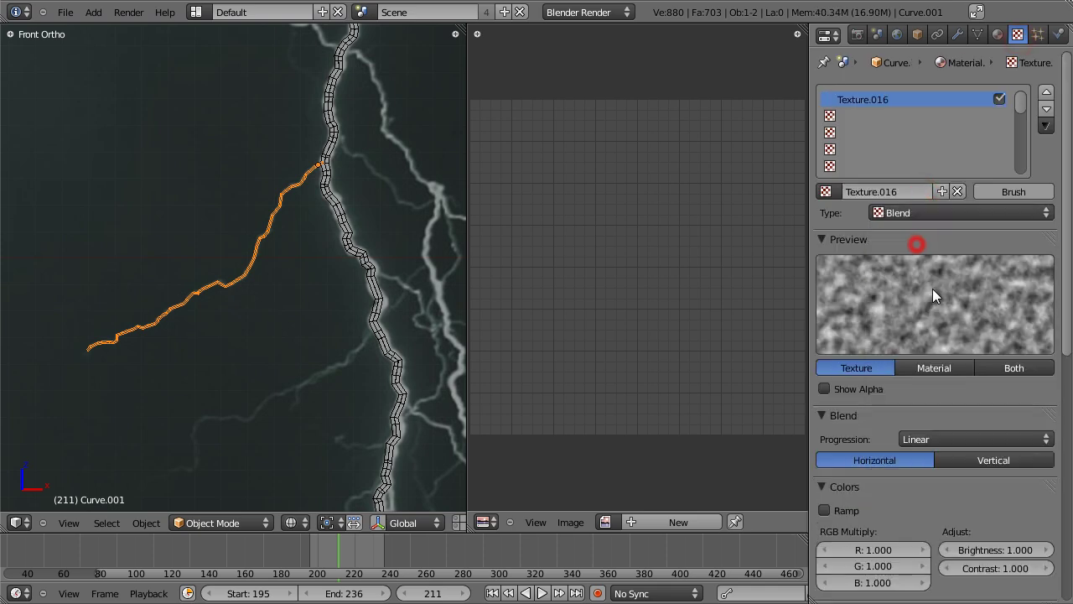
scroll(932, 311, "down", 4)
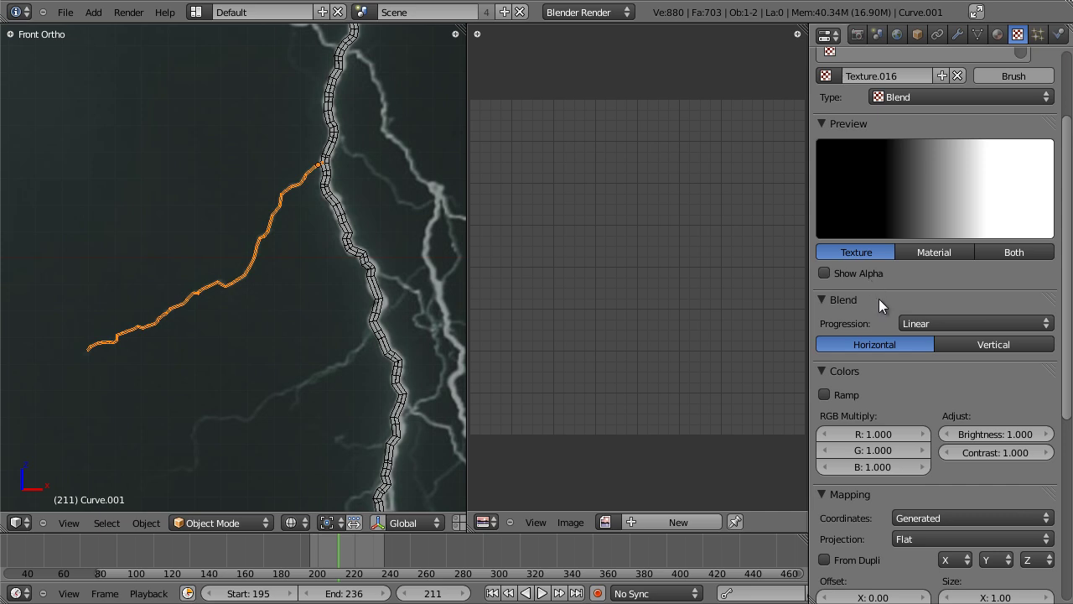
Set the branch's blend texture direction to Vertical, enable its colour ramp and select the white end stop.
left_click(952, 344)
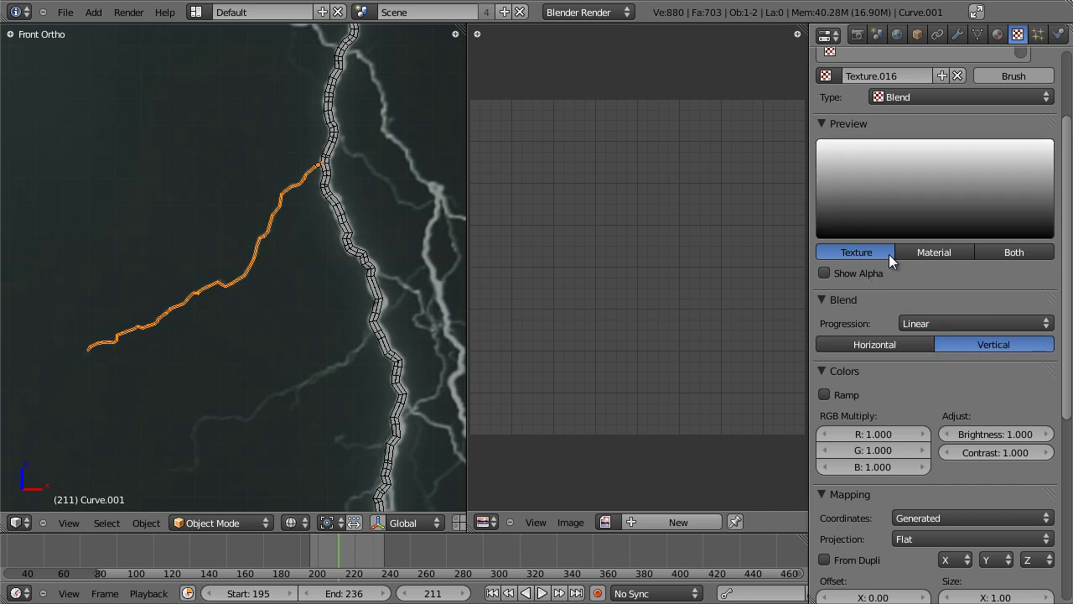
scroll(932, 381, "down", 2)
left_click(830, 327)
scroll(903, 132, "down", 2)
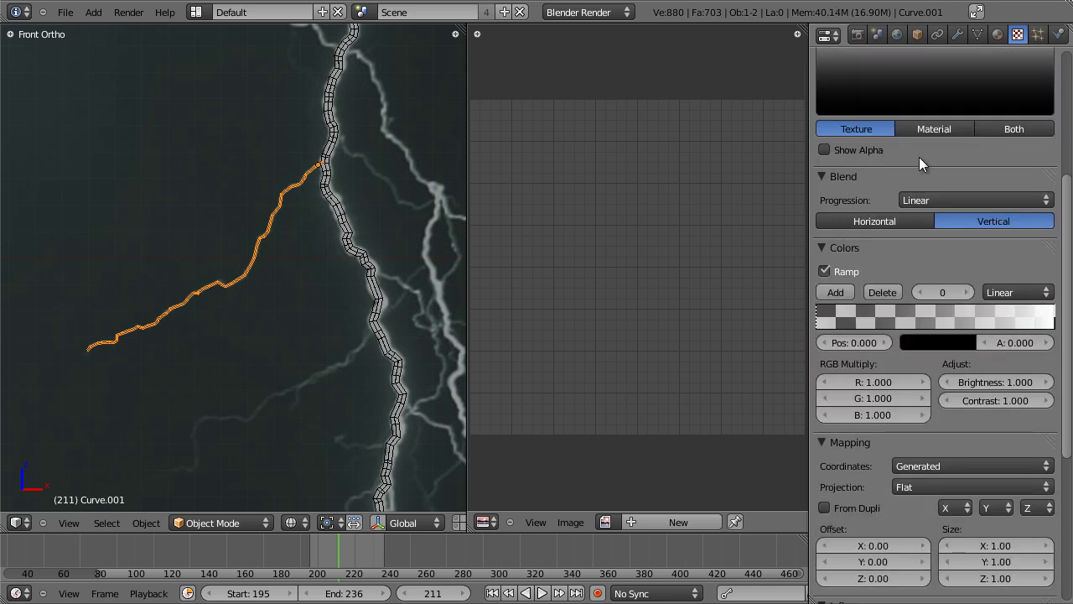
mouse_move(1048, 320)
left_mouse_down()
mouse_move(987, 321)
mouse_move(1054, 323)
left_mouse_up()
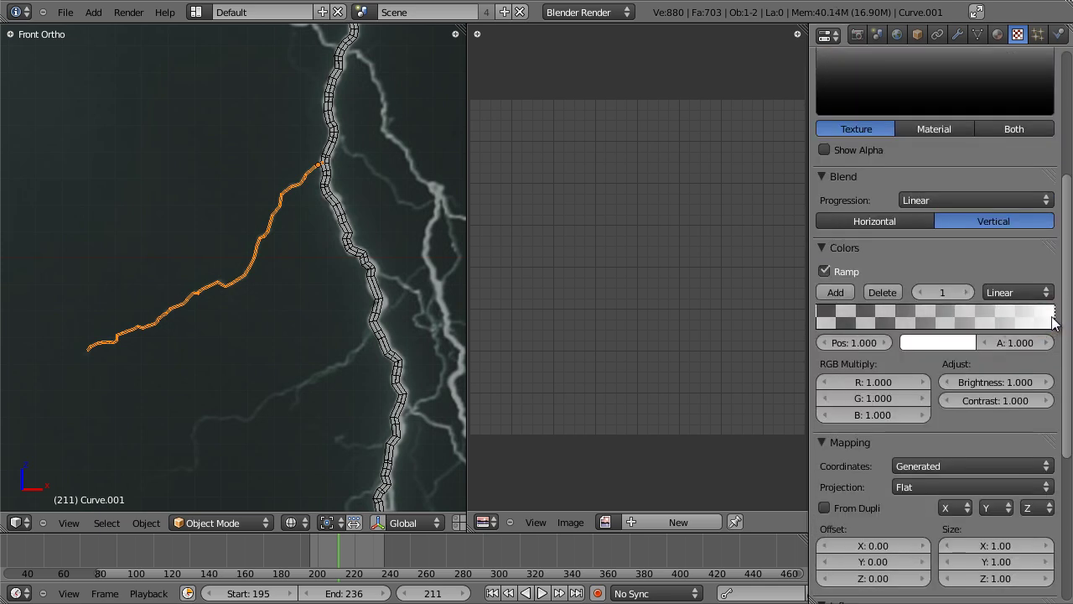
scroll(858, 203, "up", 3)
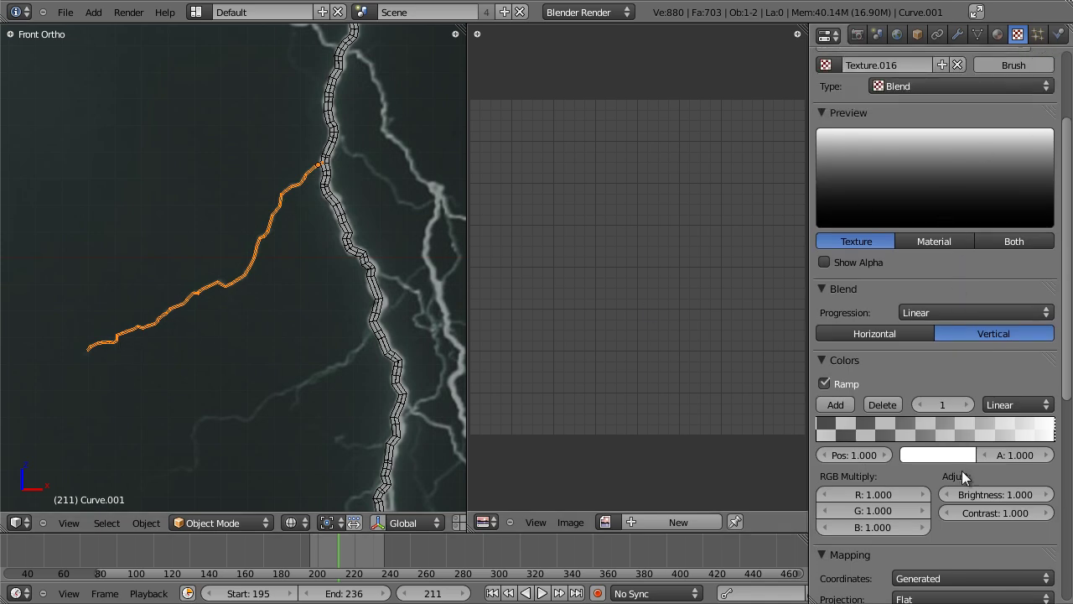
Make the blend texture influence Alpha and Emit instead of diffuse Color for the branch curve.
scroll(952, 343, "down", 10)
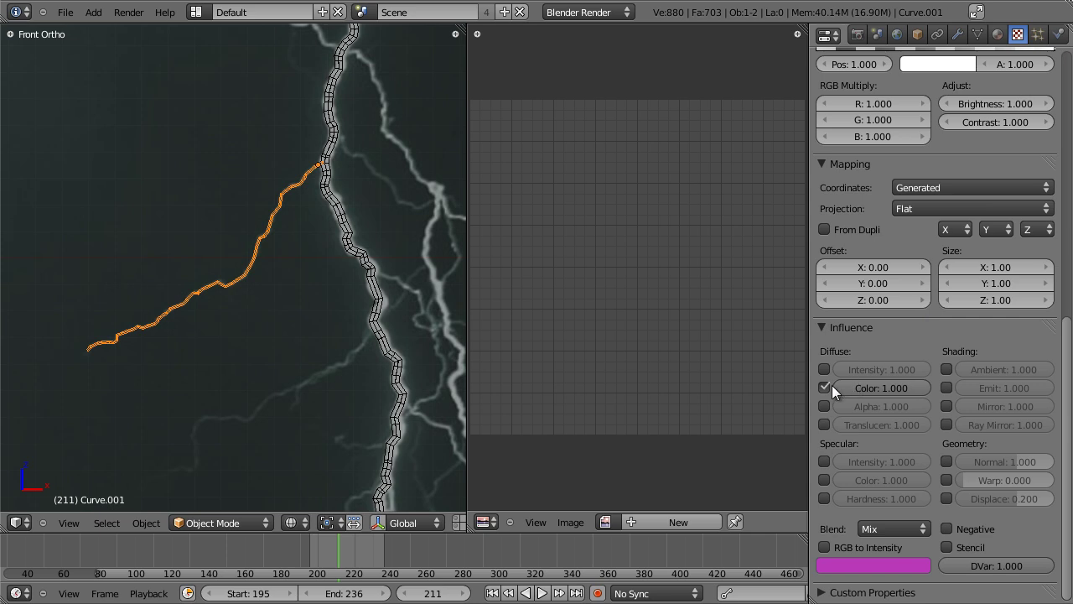
left_click(825, 388)
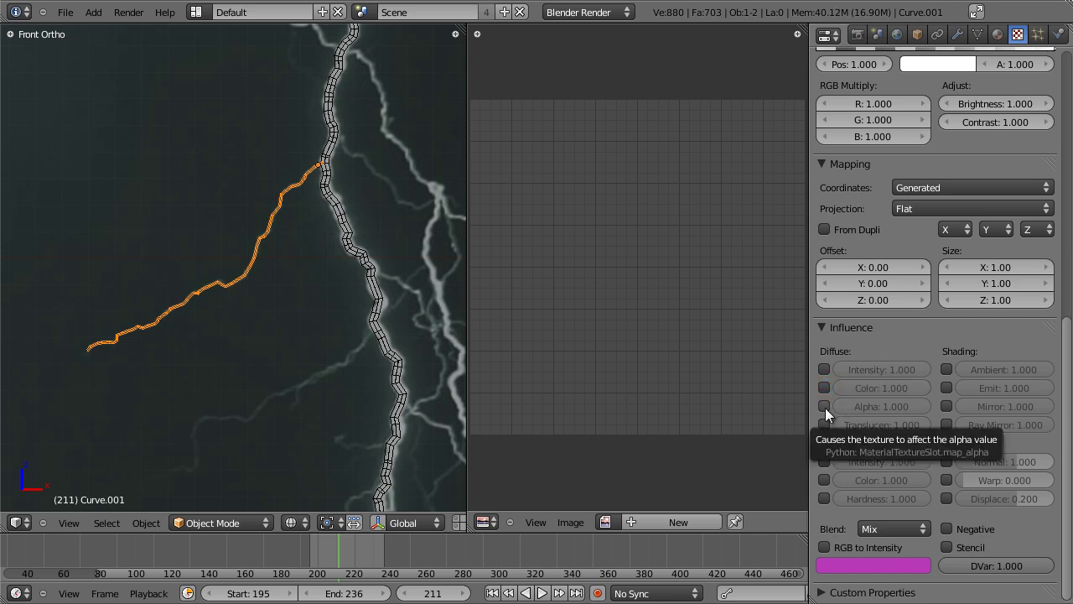
left_click(825, 406)
left_click(945, 387)
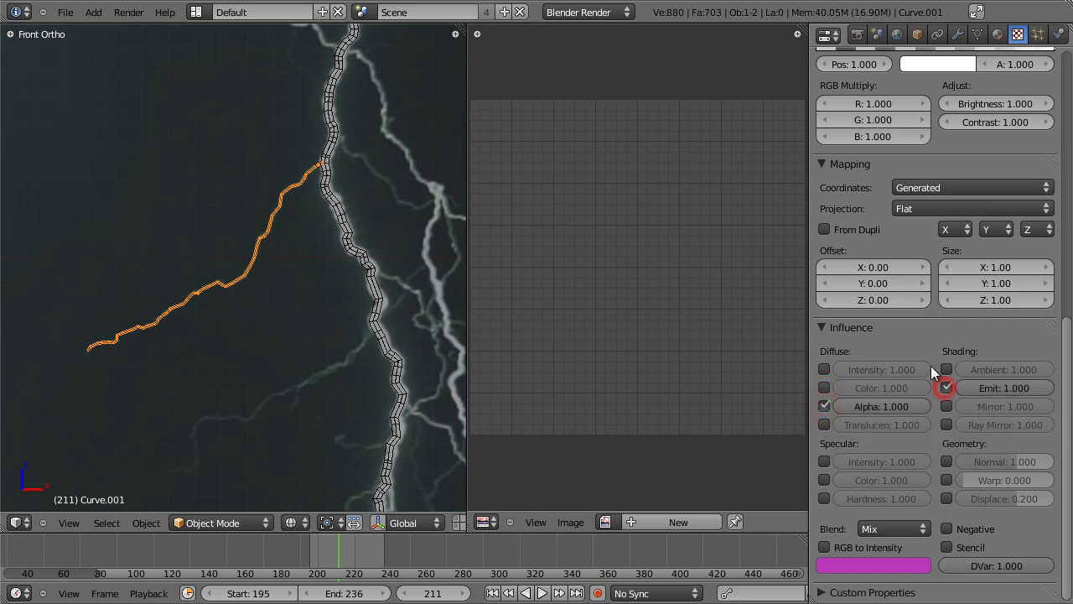
right_click(337, 238)
right_click(267, 225)
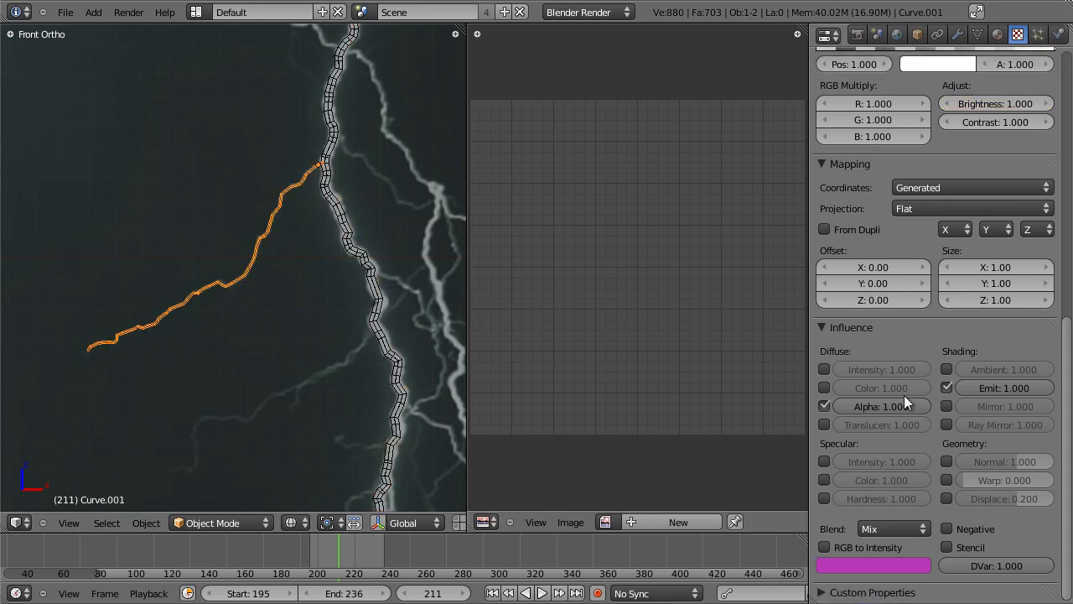
Enable Show Alpha for the blend texture's preview.
scroll(946, 317, "up", 10)
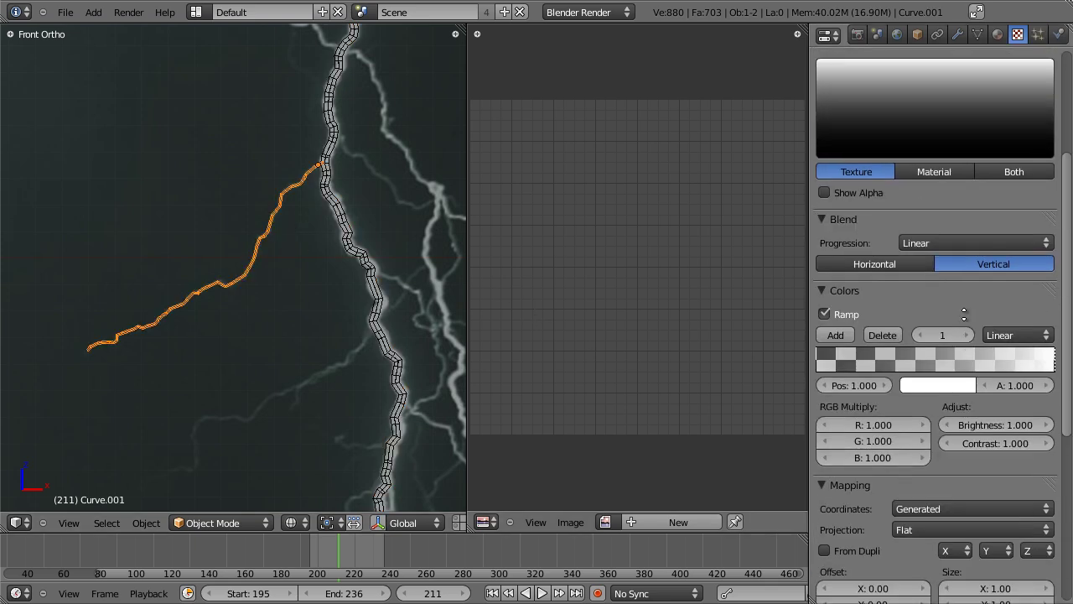
scroll(956, 293, "down", 5)
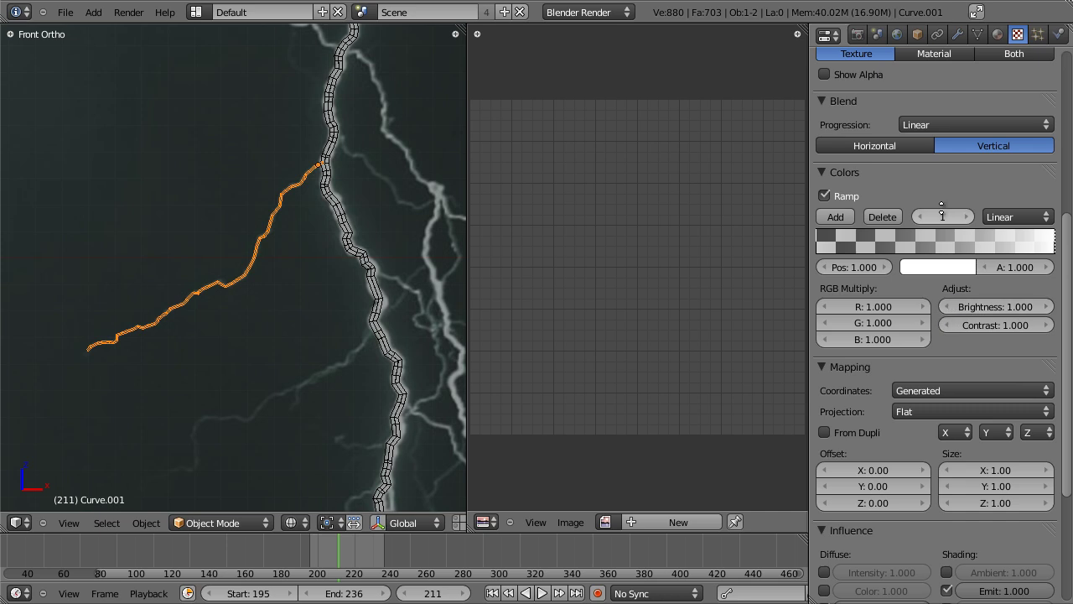
scroll(933, 332, "up", 3)
left_click(1048, 352)
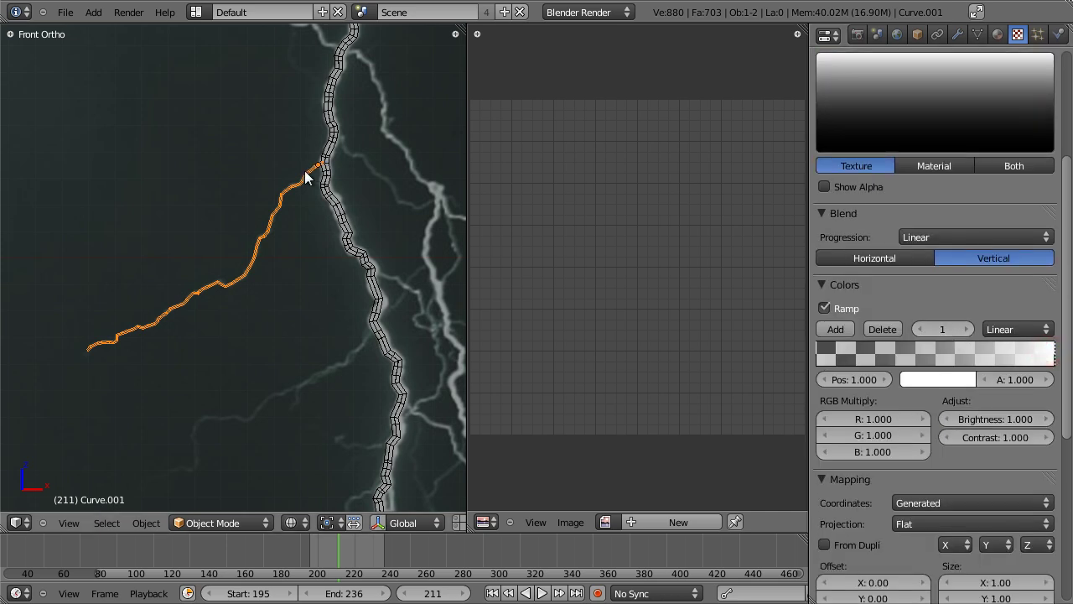
scroll(922, 177, "up", 3)
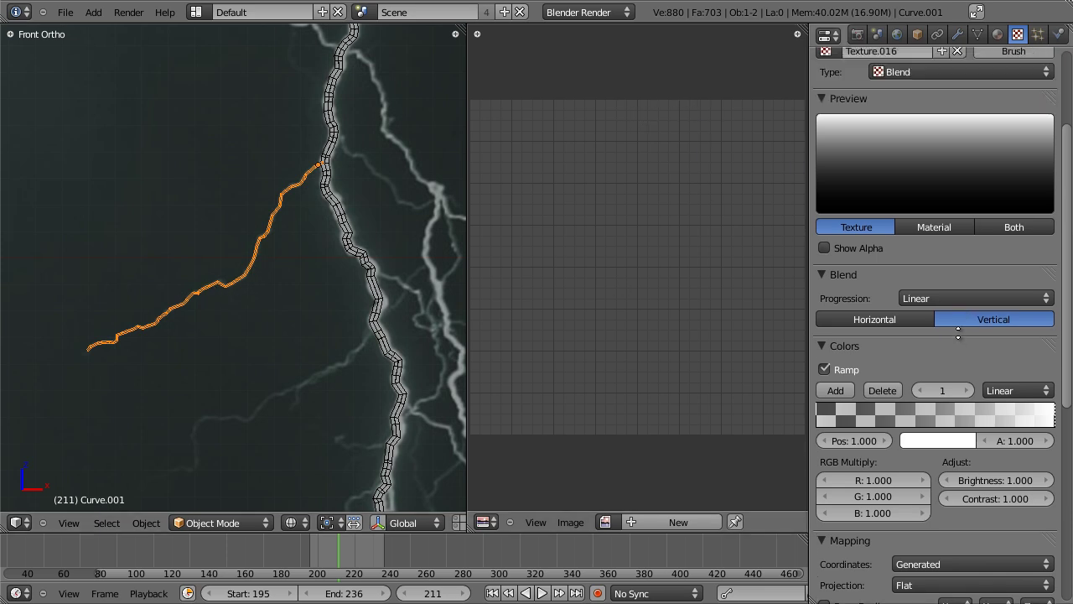
left_click(825, 292)
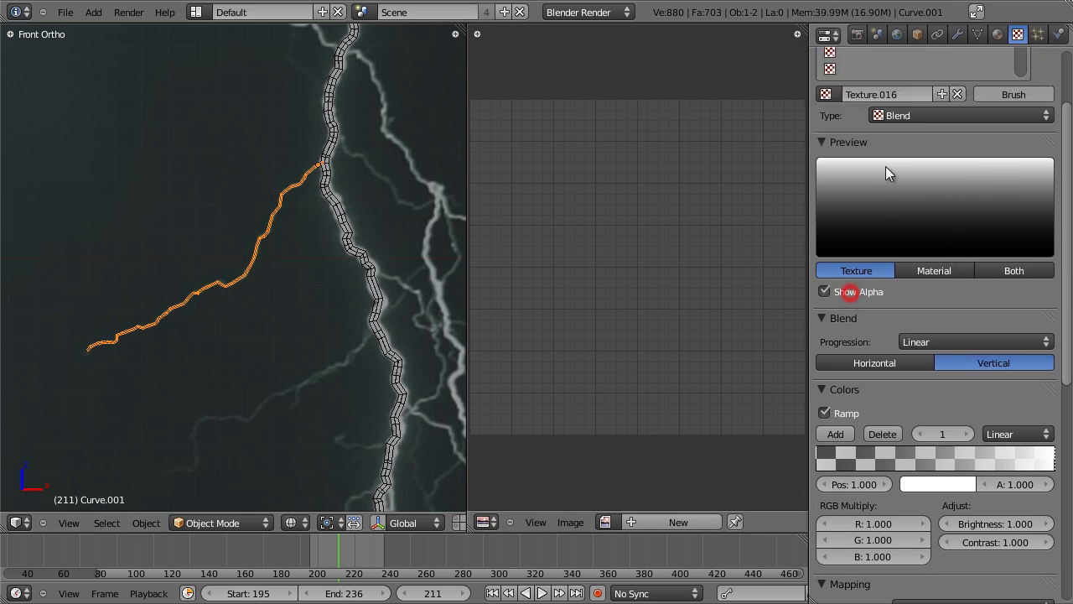
scroll(973, 281, "down", 7)
scroll(881, 195, "up", 1)
scroll(872, 188, "up", 3)
left_click(850, 188)
left_click(851, 188)
scroll(939, 194, "up", 3)
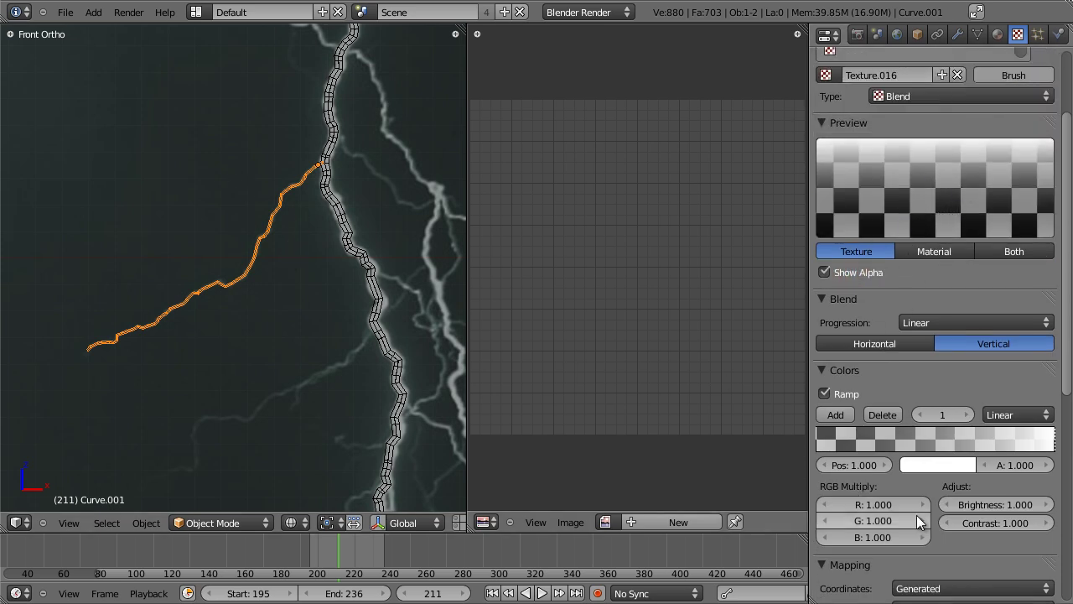
Set the blend texture's mapping coordinates to UV.
scroll(957, 354, "down", 10)
scroll(944, 289, "up", 6)
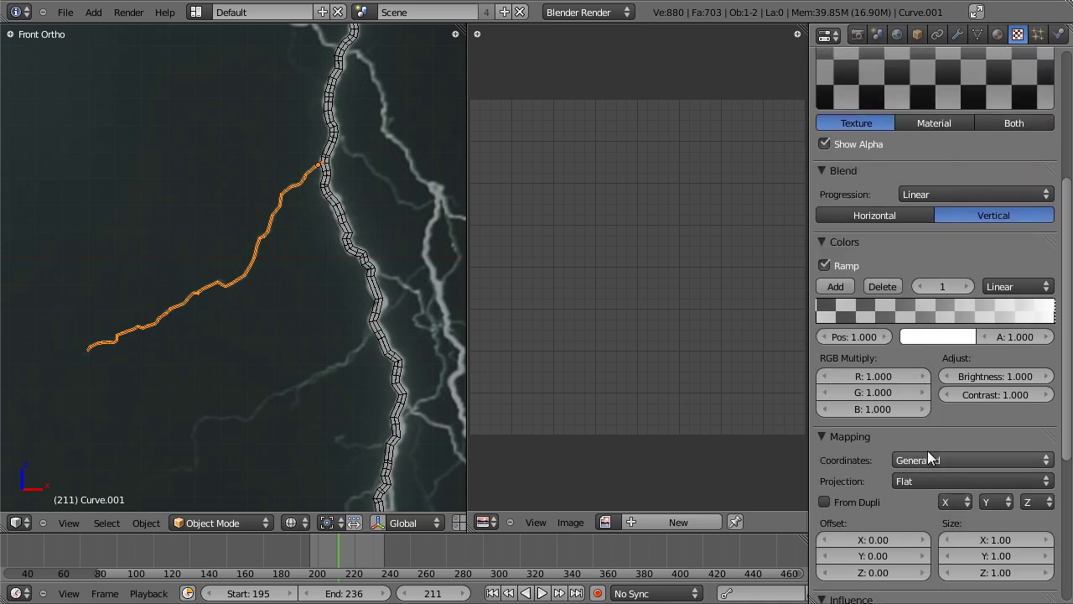
left_click(912, 459)
left_click(919, 384)
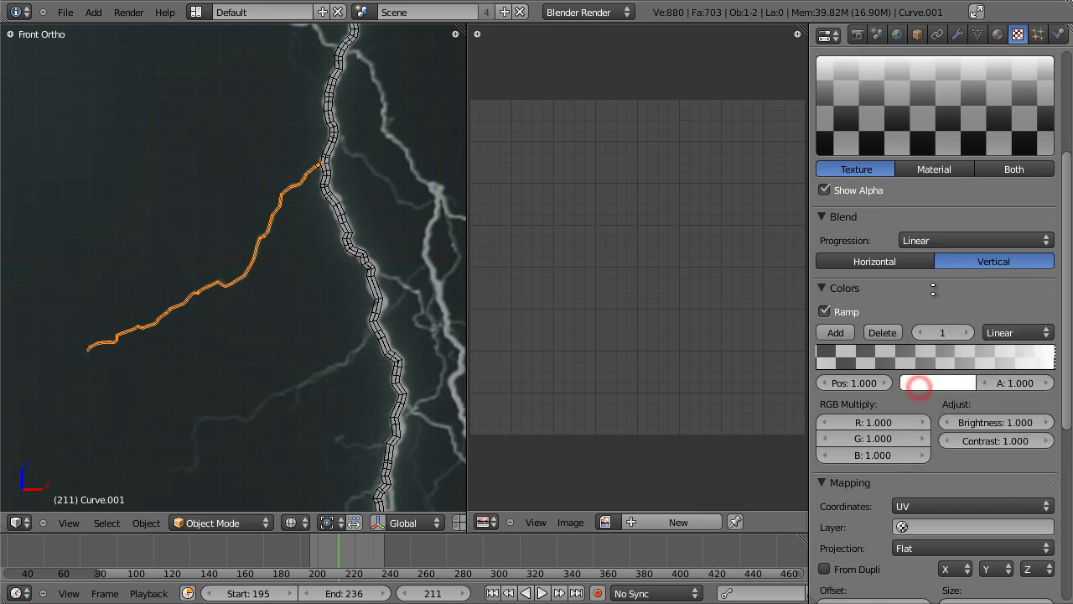
Display the branch material's preview on a flat plane.
scroll(946, 359, "up", 7)
left_click(998, 34)
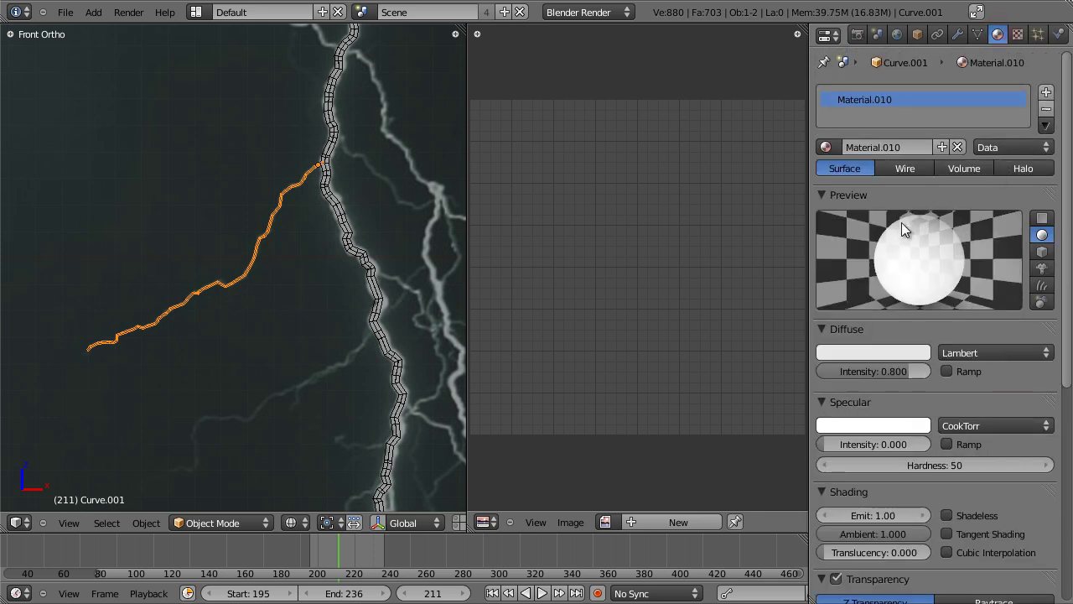
left_click(1043, 219)
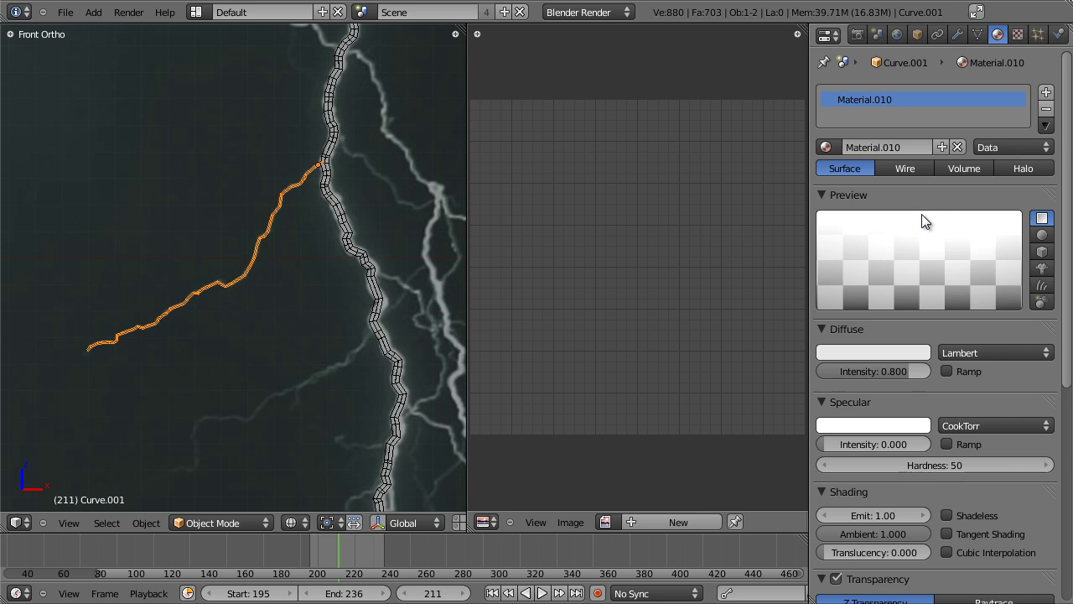
Save over lightning-test-TUTORIAL2-liverecording.blend and extend the 3D view across the image editor's area.
scroll(316, 320, "down", 5)
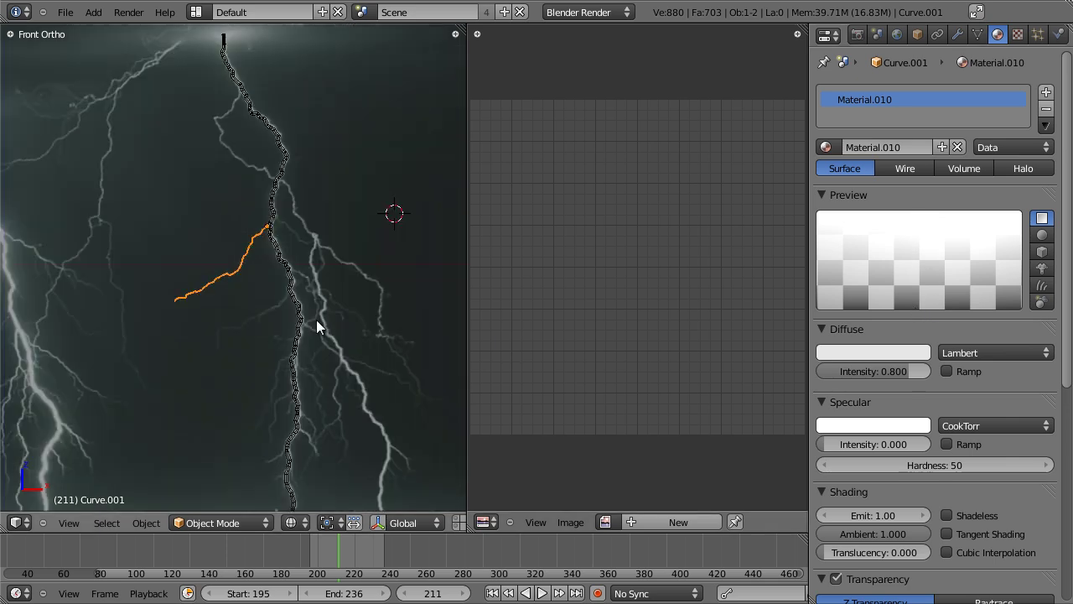
scroll(298, 320, "up", 2)
key("ctrl+s")
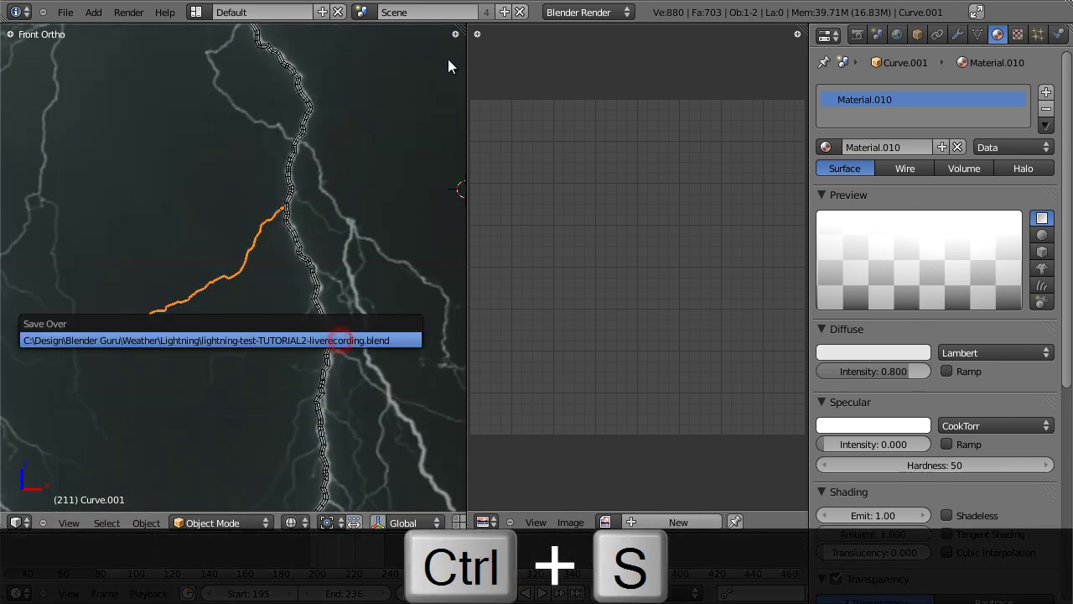
left_click_drag(461, 32, 637, 168)
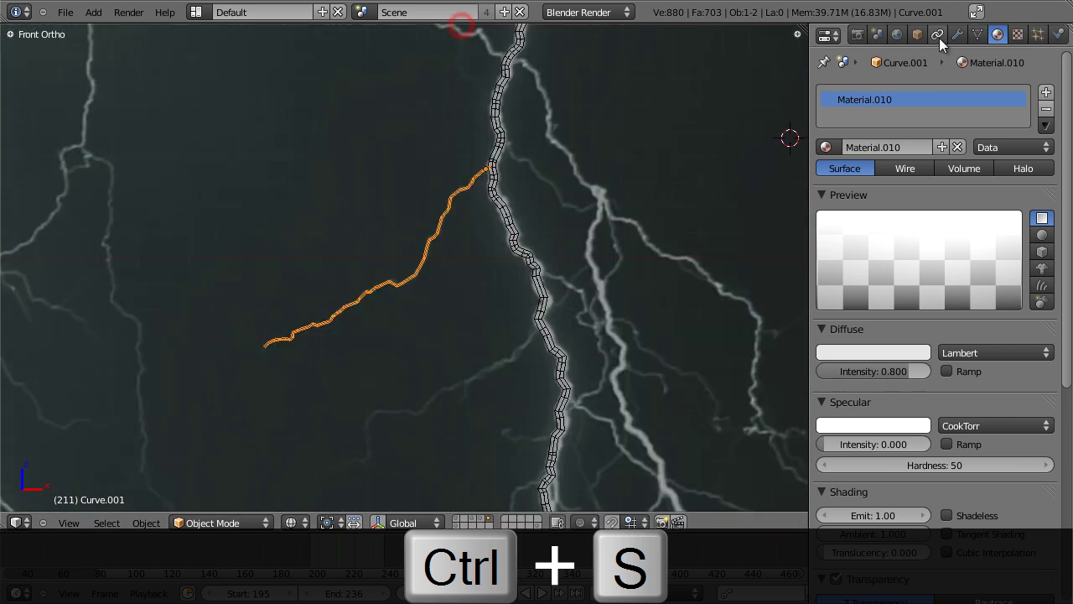
Assign the fifth scene layer to the Clouds render layer and render the image.
left_click(857, 34)
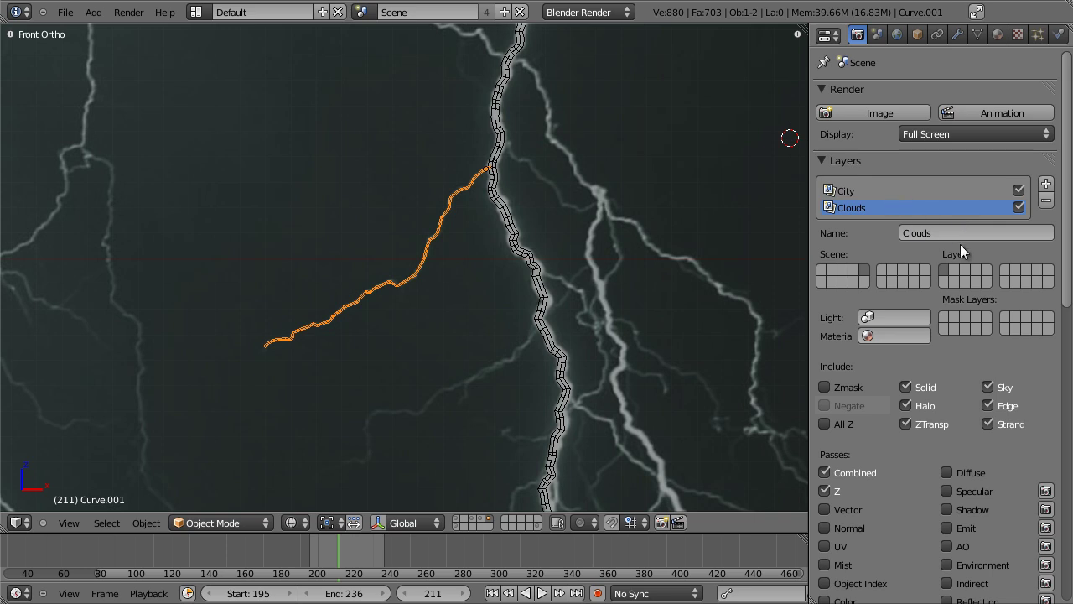
left_click(986, 271)
key("F12")
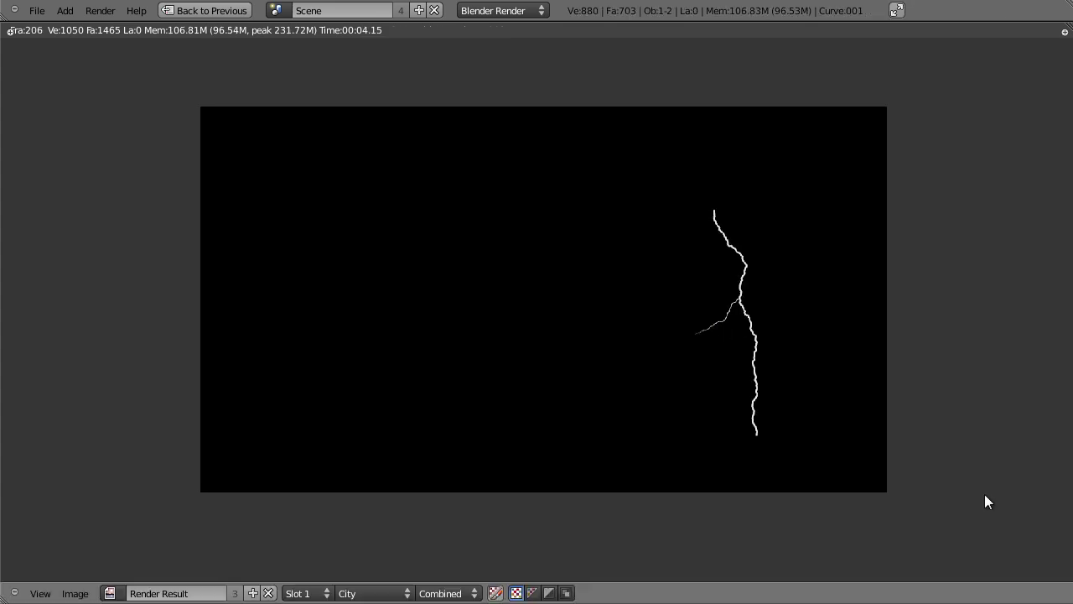
Examine how the side branch fades out in the rendered image, then return to the scene.
scroll(838, 421, "up", 3)
middle_click_drag(778, 379, 523, 349)
scroll(754, 376, "up", 3)
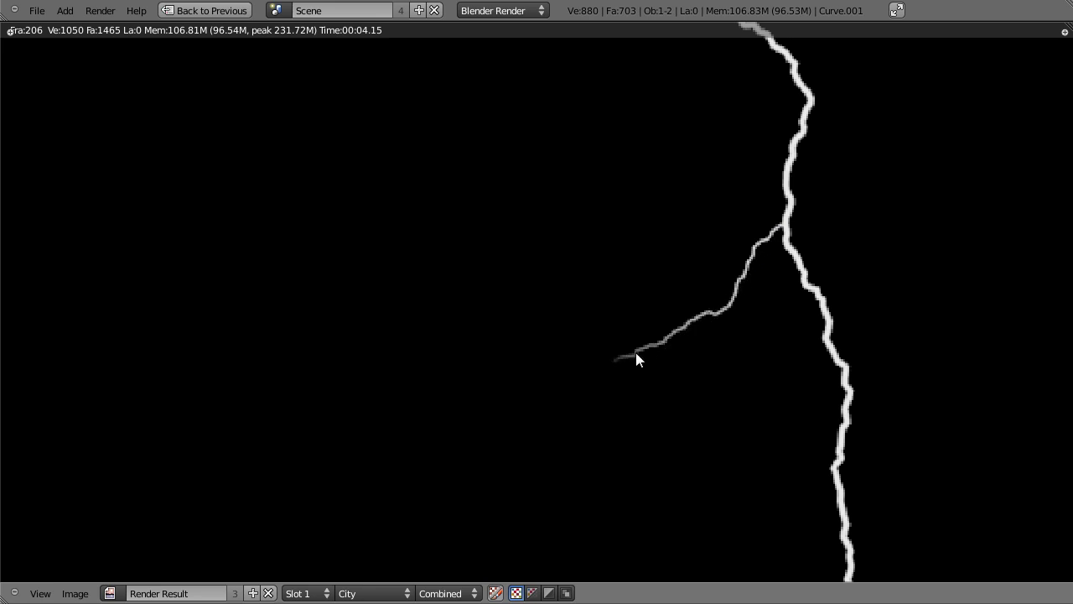
middle_click_drag(628, 363, 587, 304)
scroll(585, 264, "down", 4)
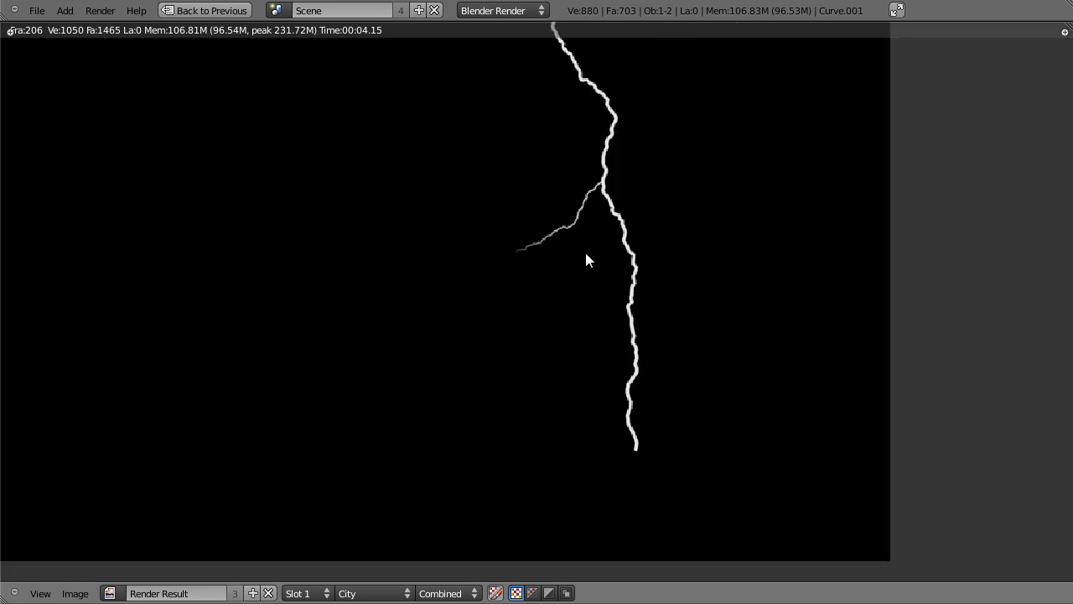
scroll(616, 268, "up", 3)
scroll(612, 285, "up", 2)
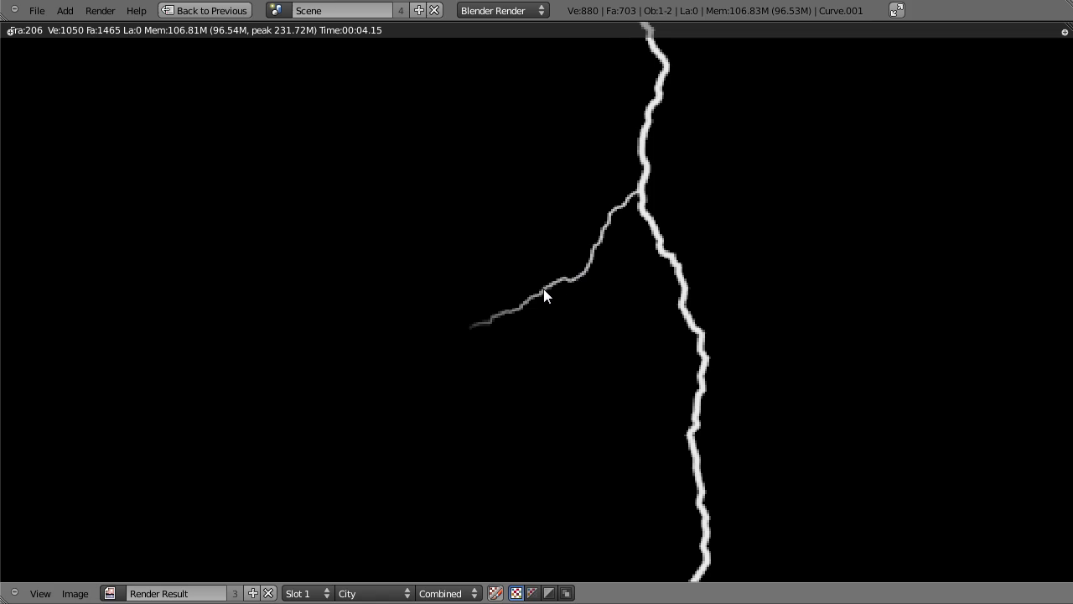
key("Escape")
Switch the 3D view to front orthographic and frame the side branch and main bolt.
scroll(402, 273, "up", 4)
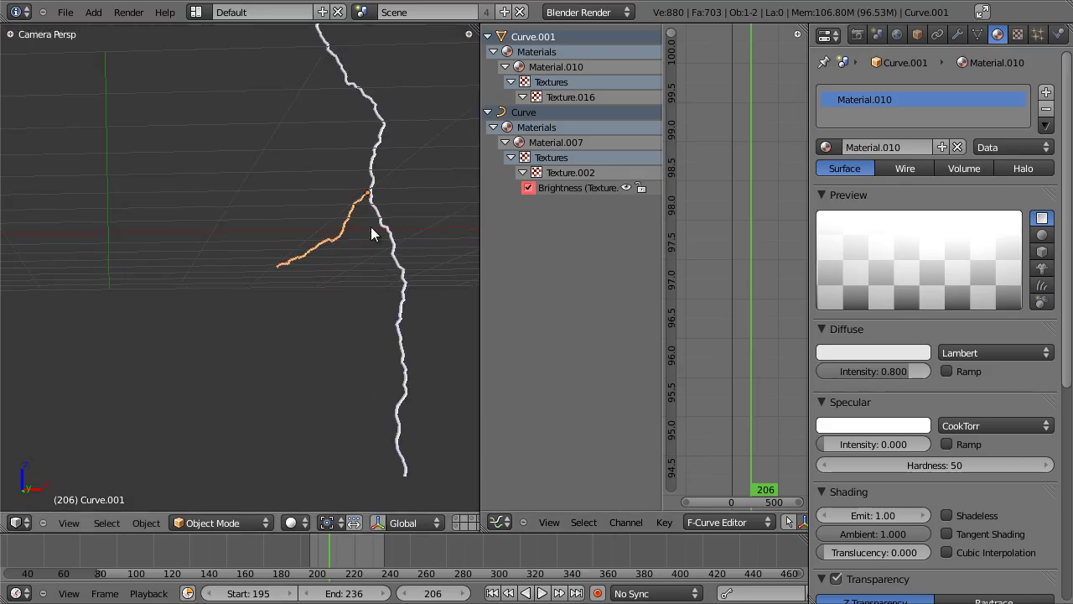
key("KP_1")
key("KP_5")
scroll(269, 378, "up", 5)
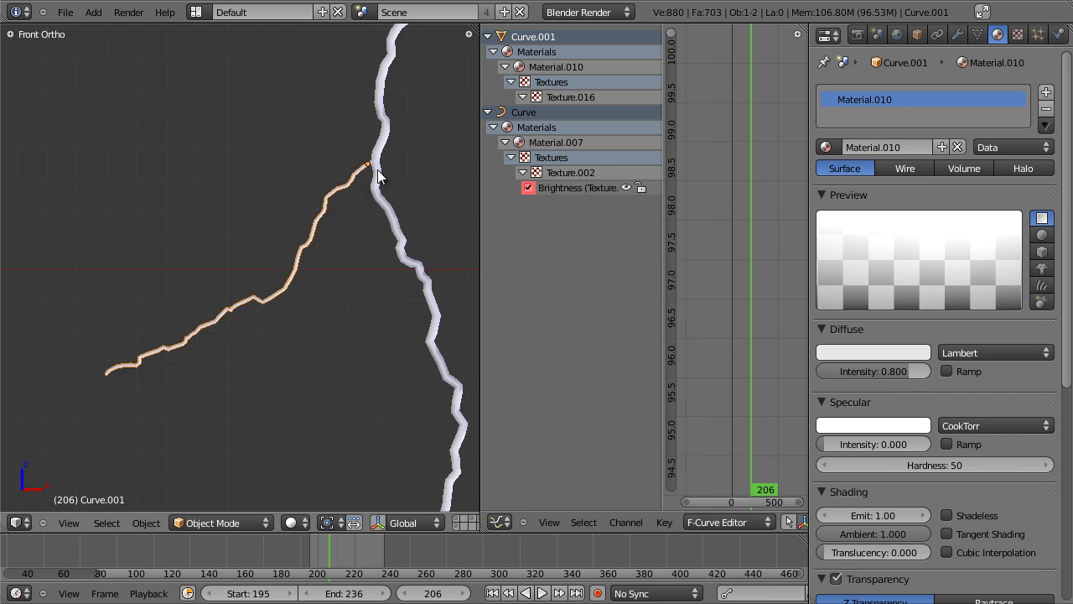
scroll(319, 271, "down", 5)
scroll(319, 271, "up", 3)
middle_click_drag(319, 271, 299, 302, "shift")
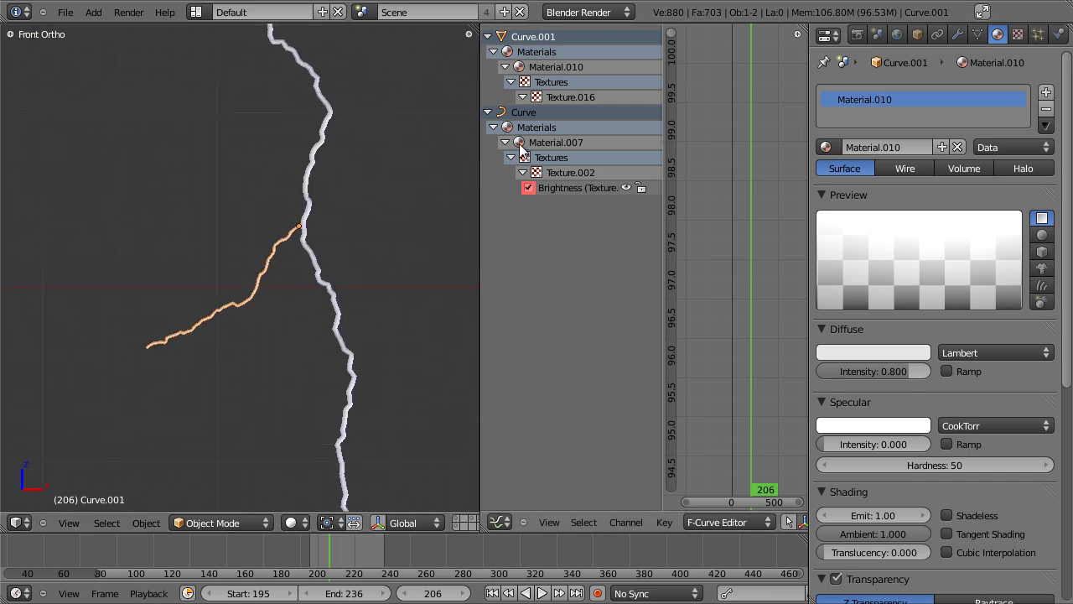
Expand the 3D view over the F-Curve Editor's area and frame the side branch.
key("ctrl+Up")
scroll(522, 64, "up", 3)
scroll(517, 204, "down", 6)
scroll(481, 227, "up", 2)
middle_click_drag(481, 220, 466, 254, "shift")
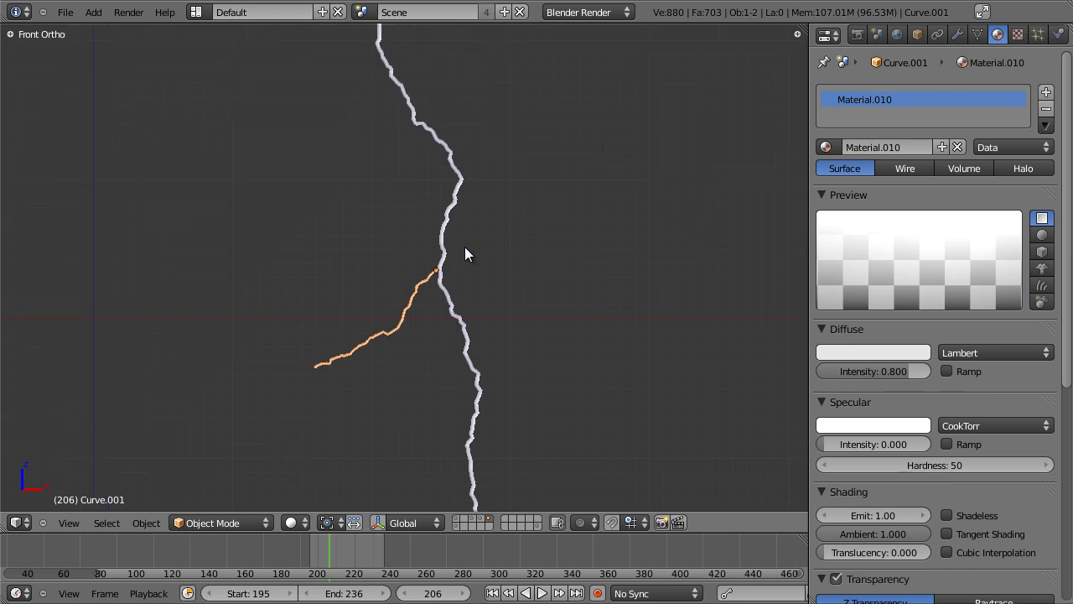
scroll(466, 254, "up", 3)
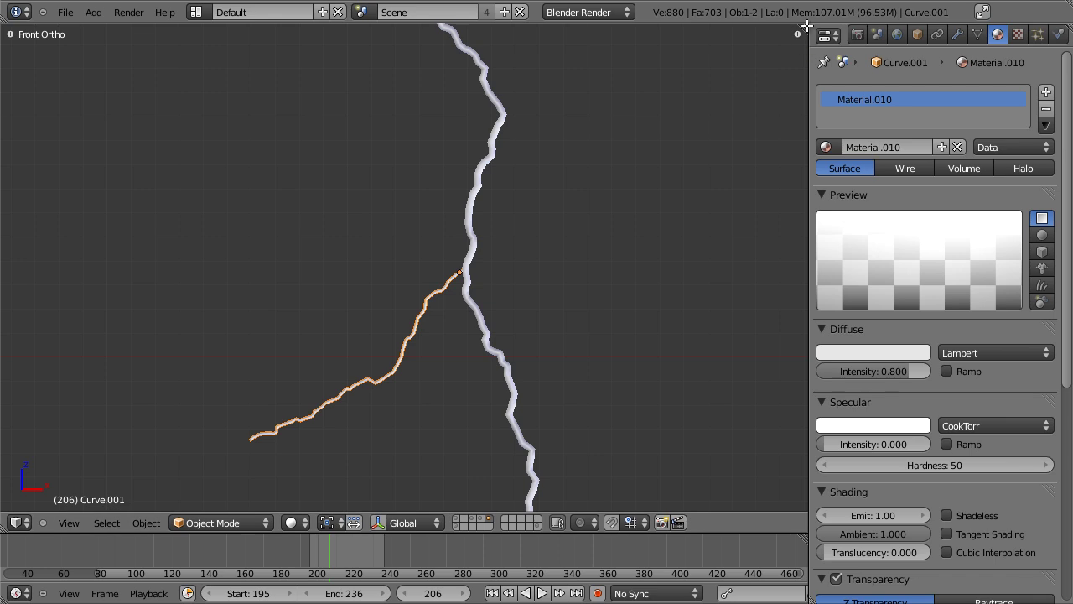
Split the 3D view vertically, keep the side branch selected, and turn the new area into a Graph Editor.
left_click_drag(801, 32, 503, 125)
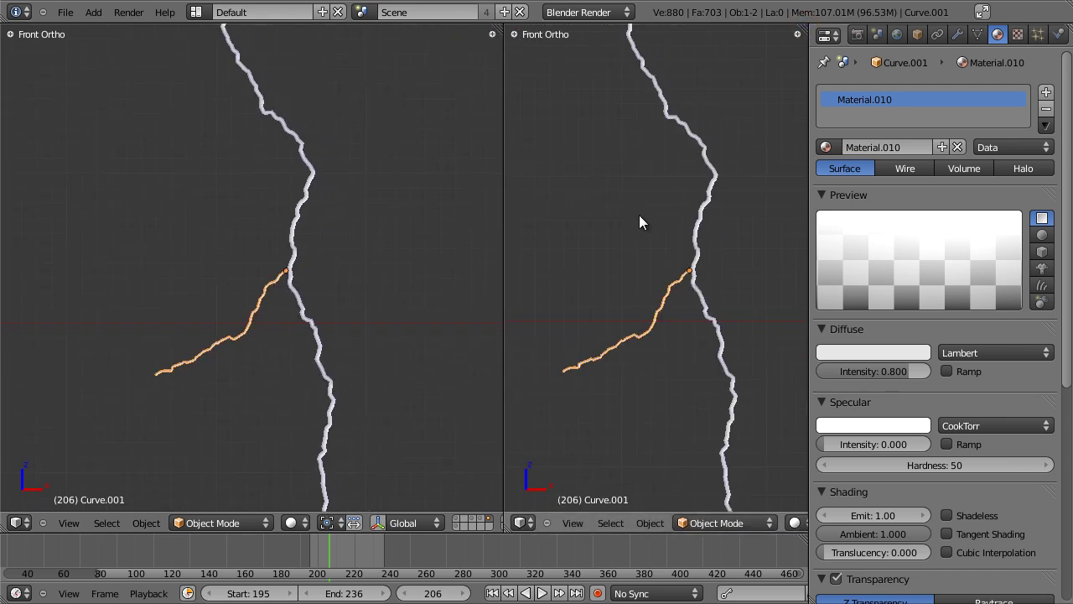
right_click(285, 279)
right_click(285, 278)
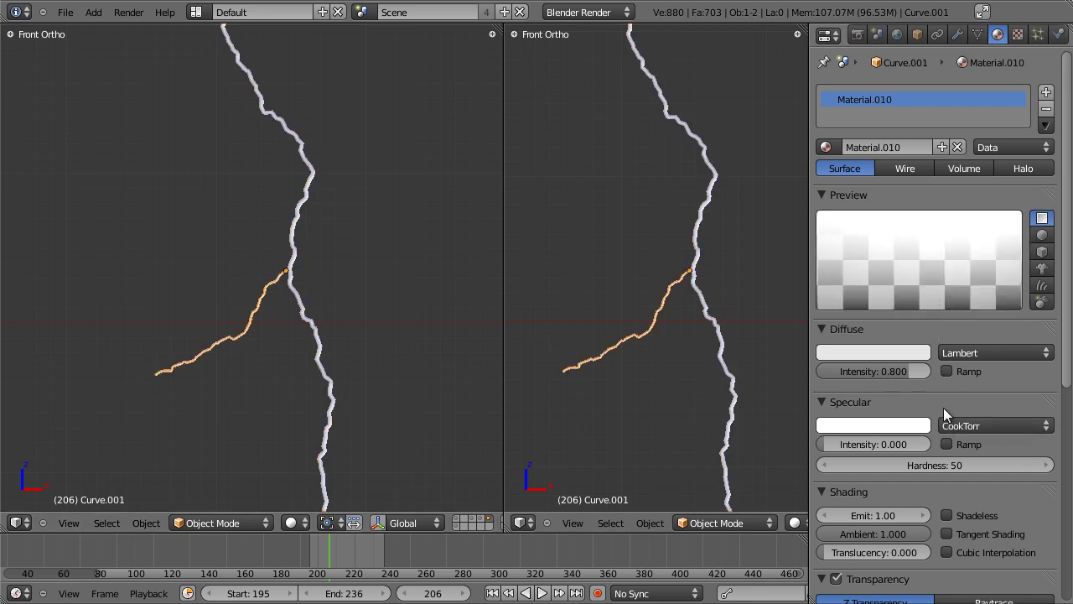
scroll(942, 419, "down", 6)
left_click(520, 522)
left_click(547, 470)
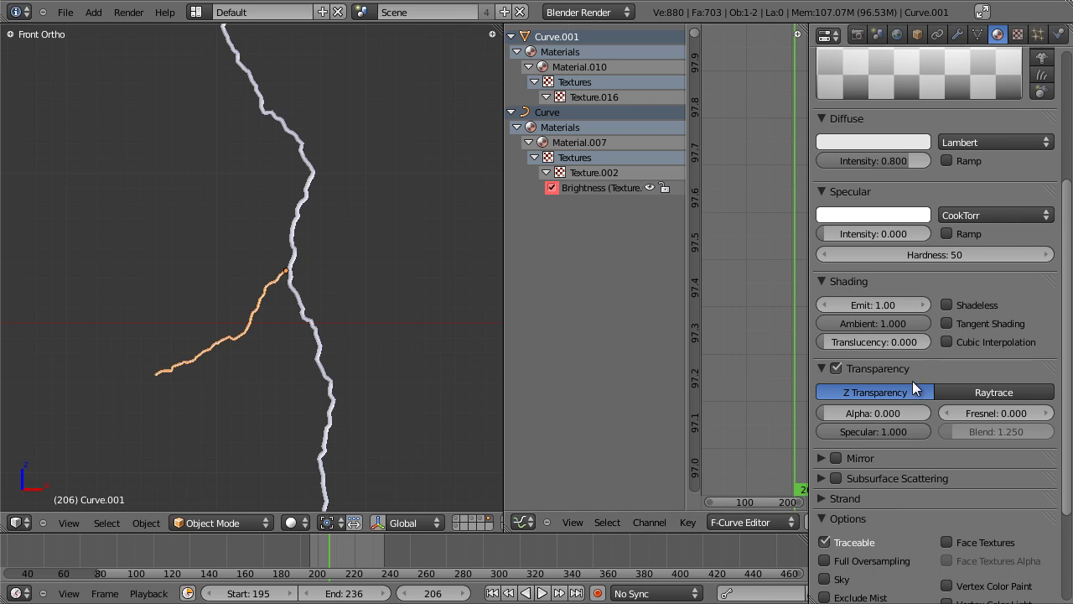
Show the side branch's texture settings with its colour adjustments and widen the Graph Editor area.
scroll(913, 386, "down", 2)
scroll(947, 198, "up", 4)
left_click(1017, 33)
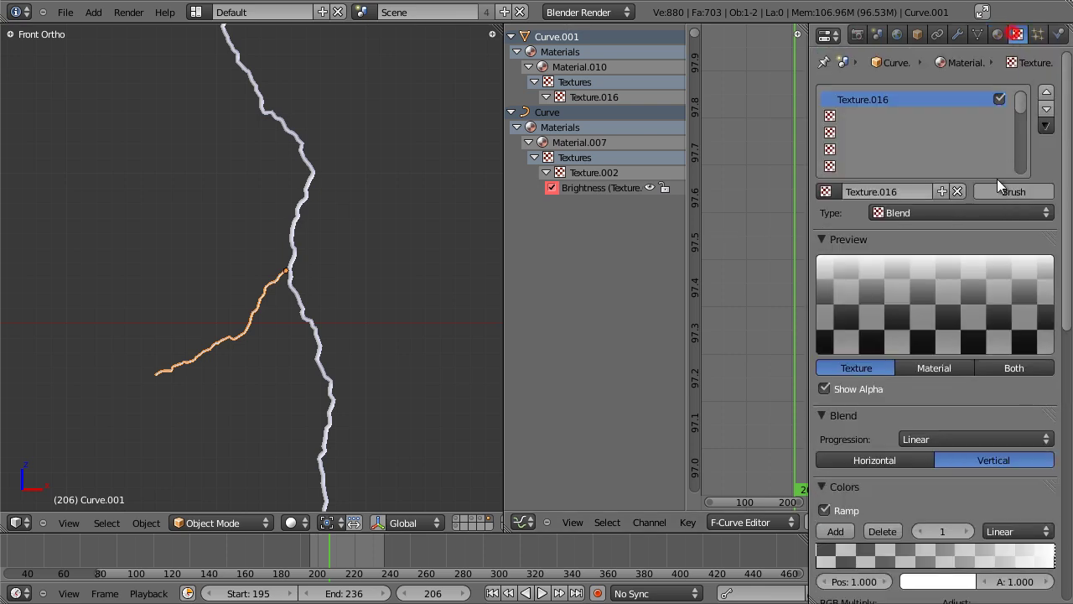
scroll(997, 209, "down", 8)
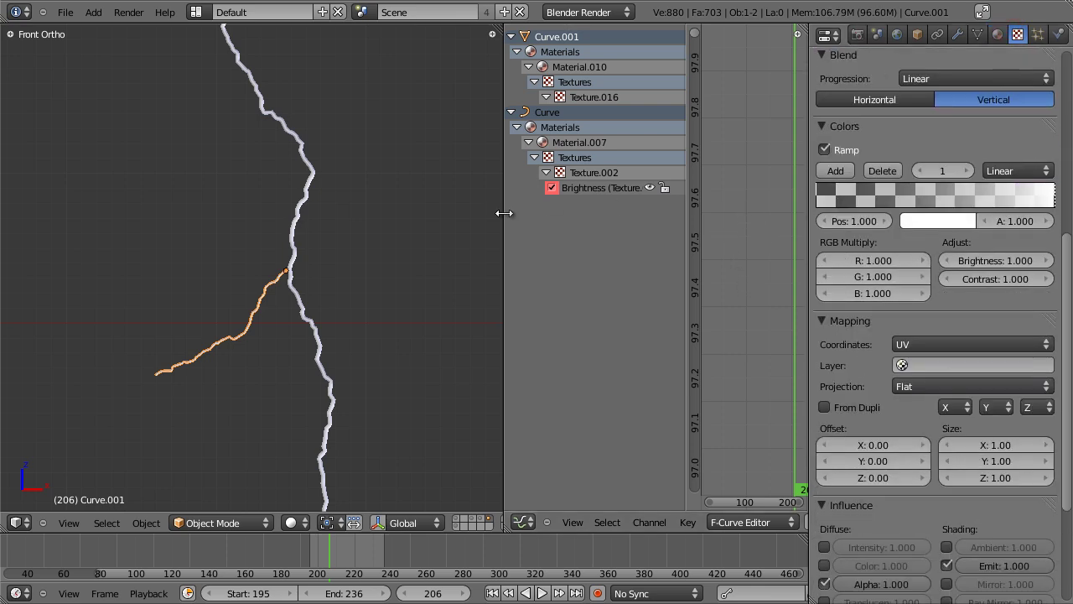
left_click_drag(503, 213, 409, 220)
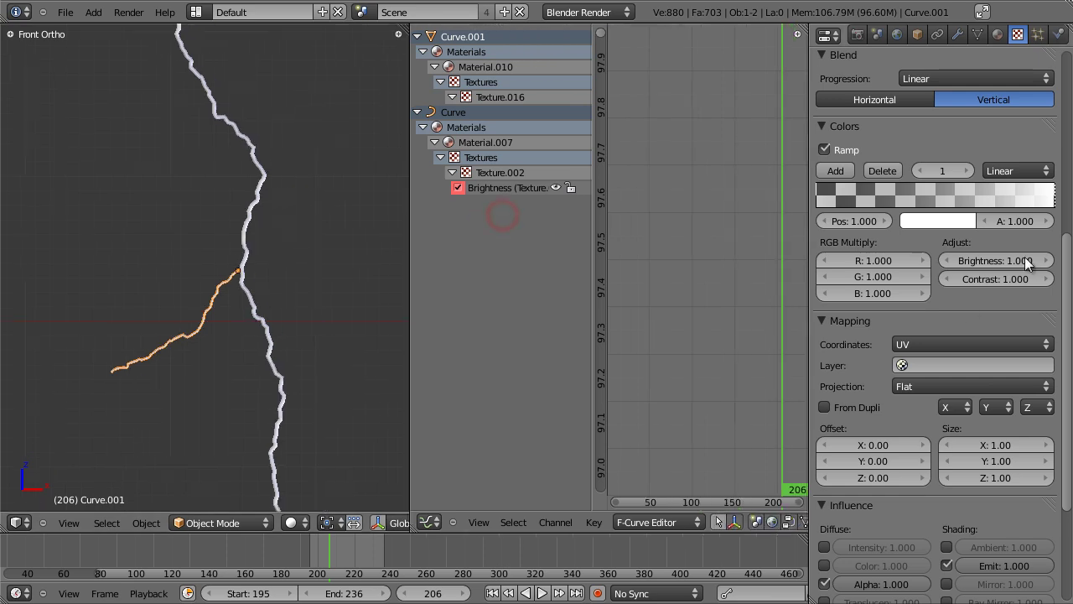
scroll(1000, 257, "up", 2)
scroll(950, 209, "up", 6)
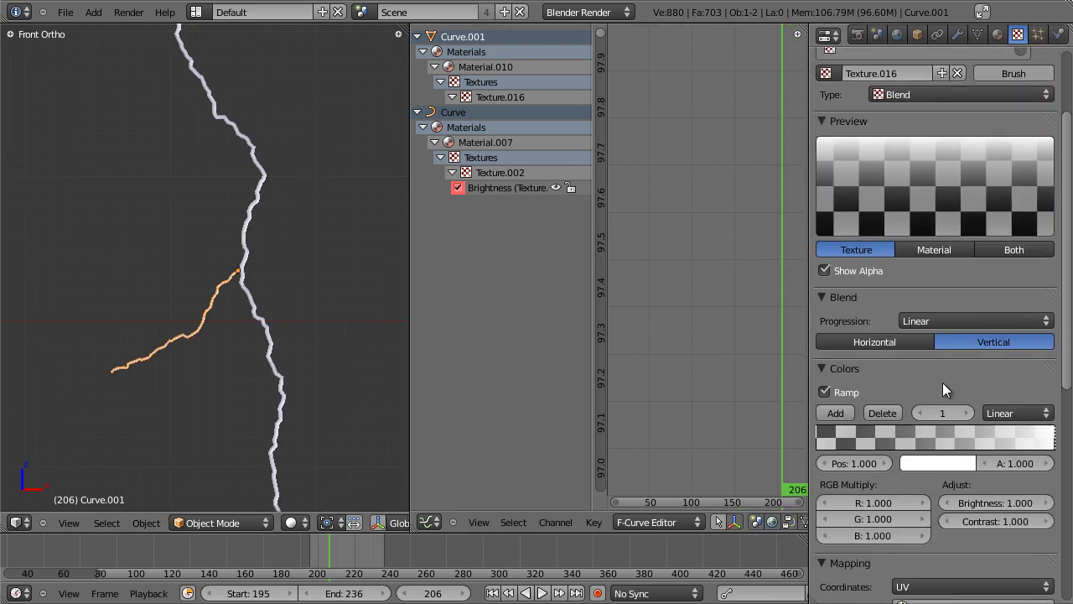
Raise the side branch texture's brightness to 1.900 to preview its effect on the blend.
left_click(1044, 503)
left_click(1044, 503)
left_click(1043, 503)
left_click(1044, 503)
left_click(1044, 503)
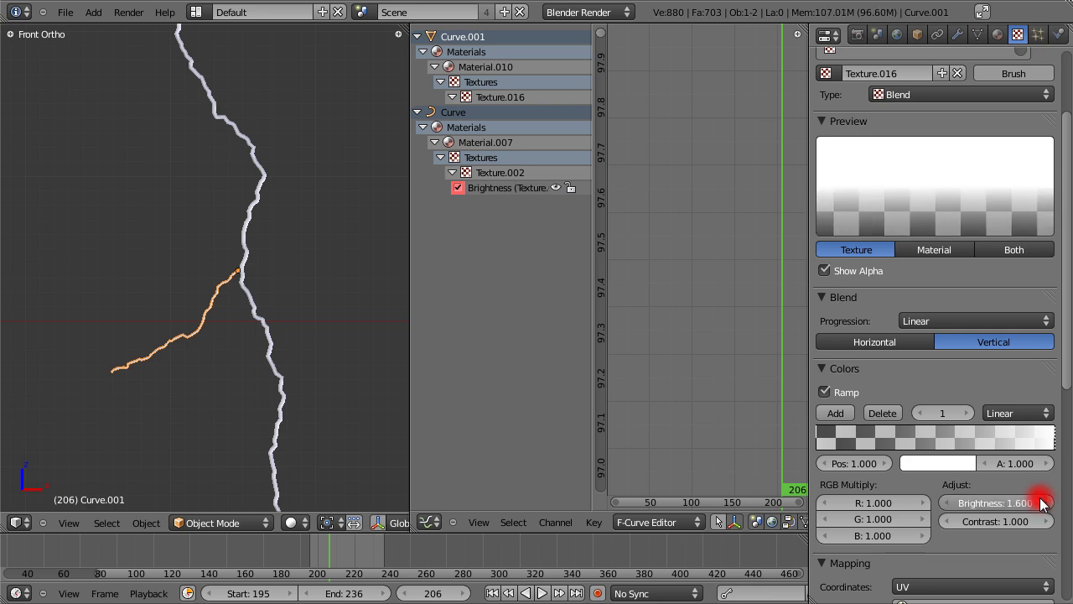
left_click(1044, 503)
left_click(1044, 503)
left_click(1044, 503)
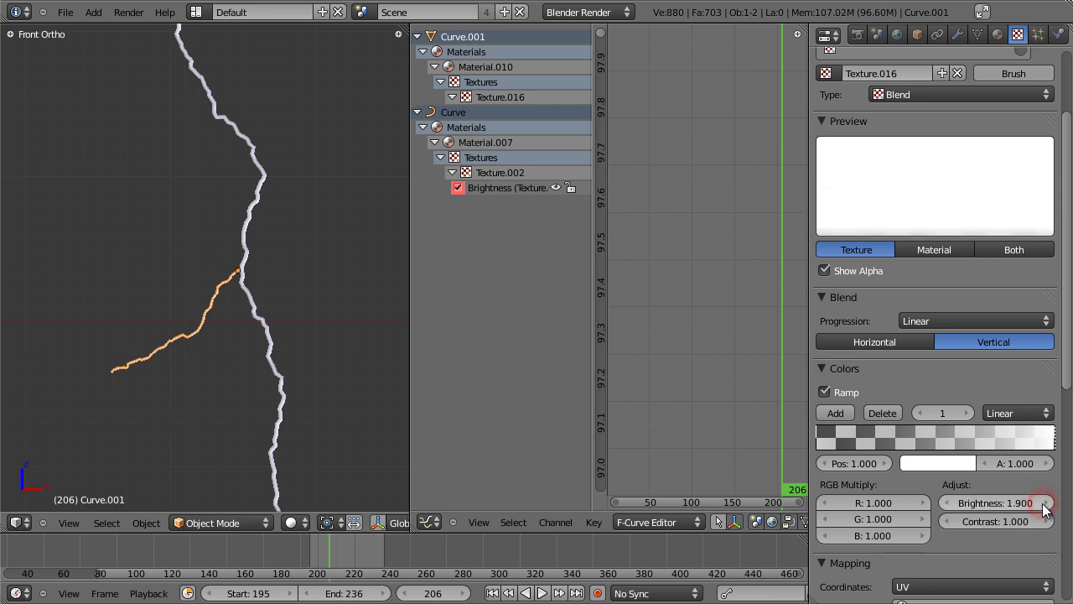
Lower the side branch texture's brightness to 0.300 to preview the darker blend.
left_click(945, 503)
left_click(945, 503)
left_click(946, 503)
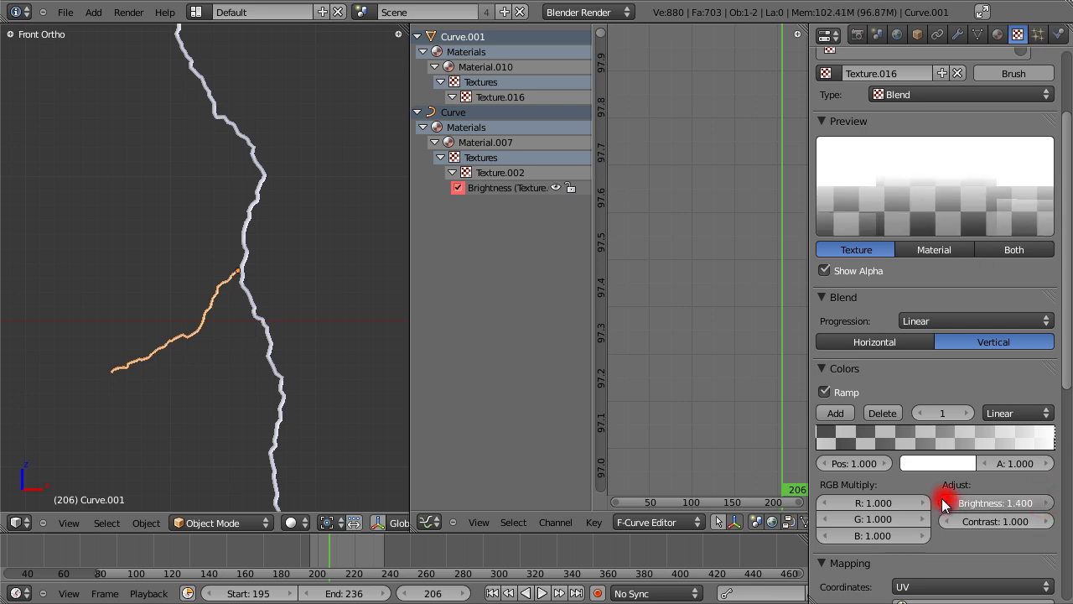
left_click(946, 503)
left_click(946, 503)
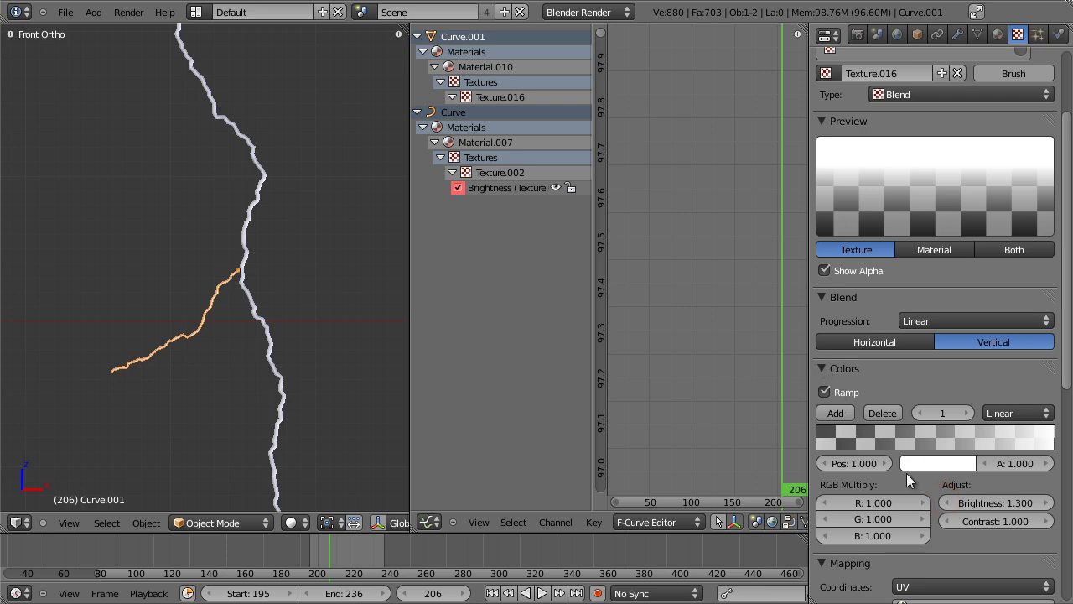
left_click(945, 503)
left_click(946, 503)
left_click(946, 503)
left_click(946, 503)
left_click(946, 503)
left_click(945, 503)
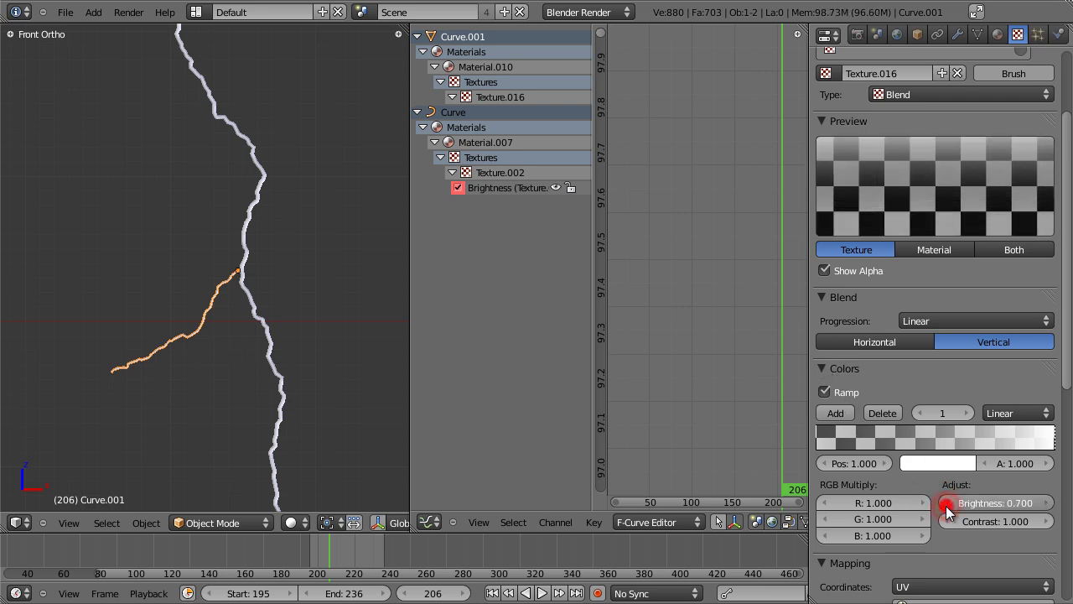
left_click(946, 503)
left_click(945, 503)
left_click(946, 503)
left_click(947, 503)
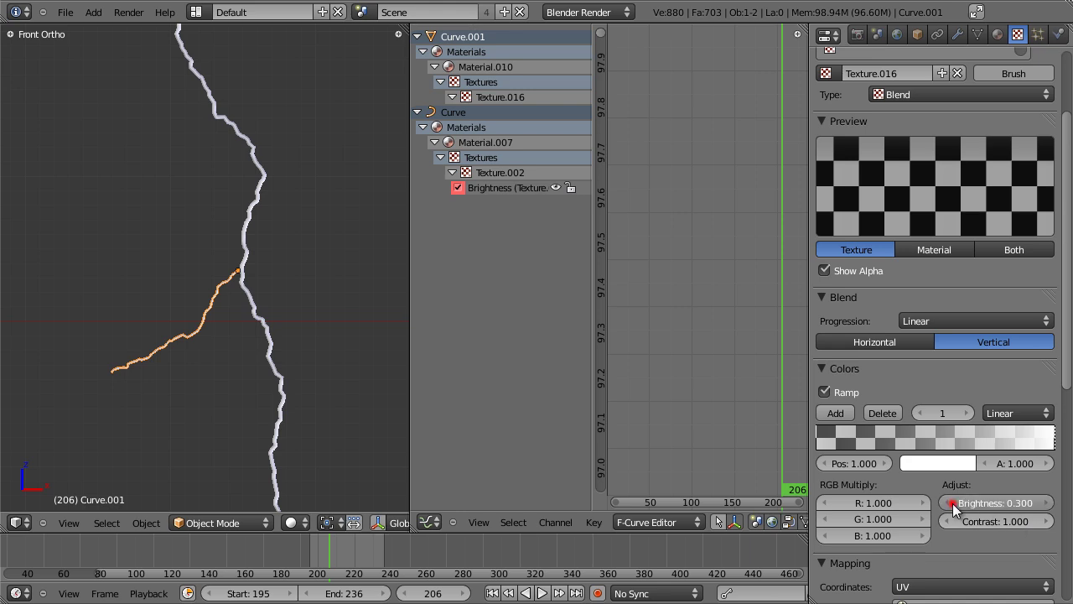
Return the side branch texture's brightness to 1.000.
left_click(1046, 503)
left_click(1046, 503)
left_click(1045, 503)
left_click(1045, 503)
left_click(1046, 503)
left_click(1046, 503)
left_click(1045, 503)
left_click(1045, 503)
left_click(947, 503)
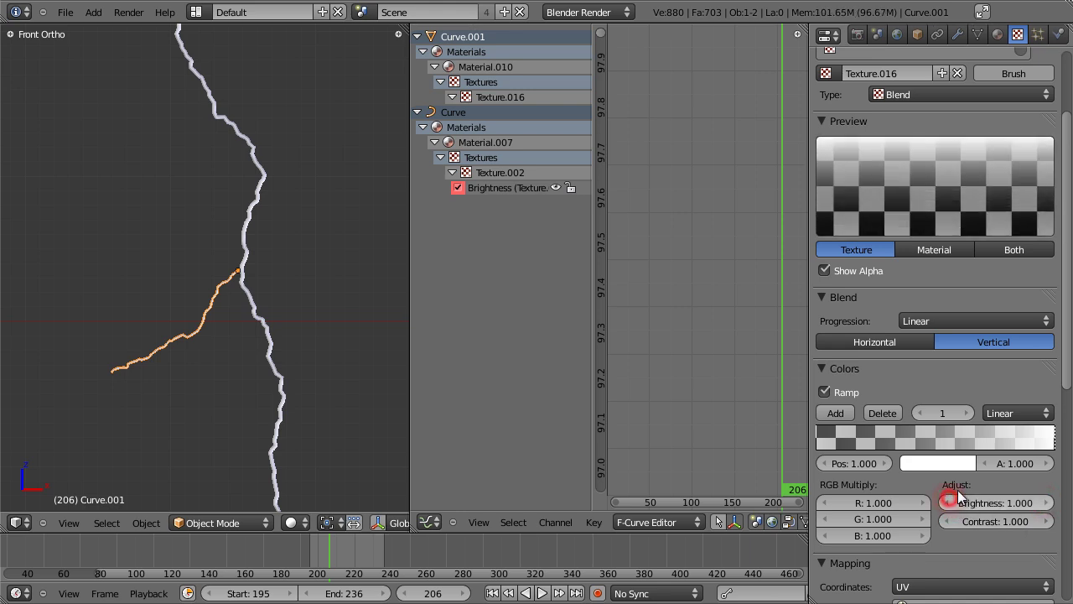
Insert a keyframe on the side branch texture's brightness of 1.000 at frame 206.
scroll(316, 293, "up", 3)
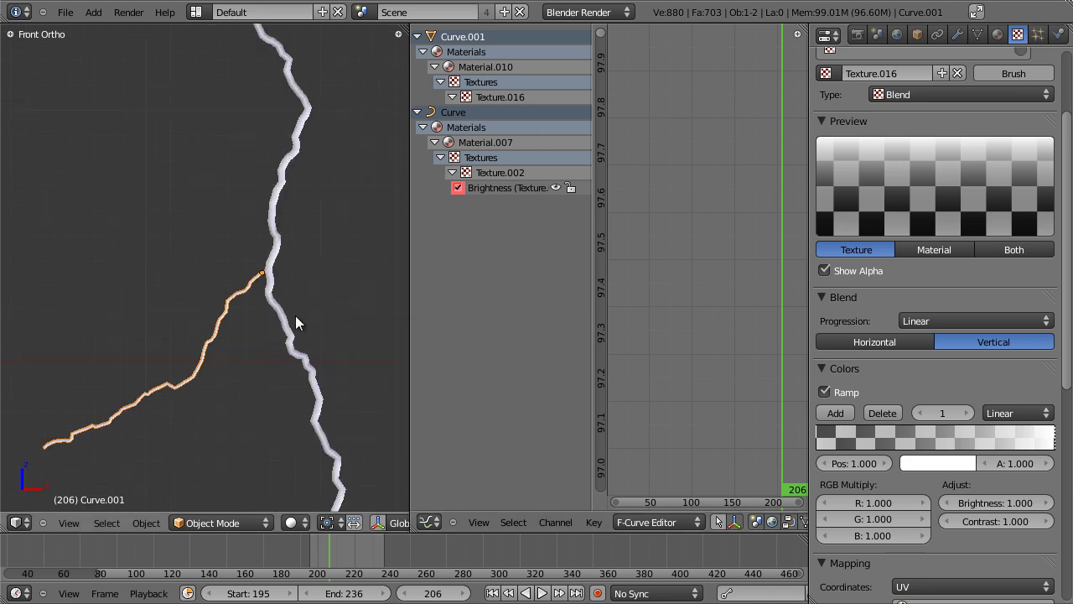
middle_click_drag(297, 315, 305, 232, "shift")
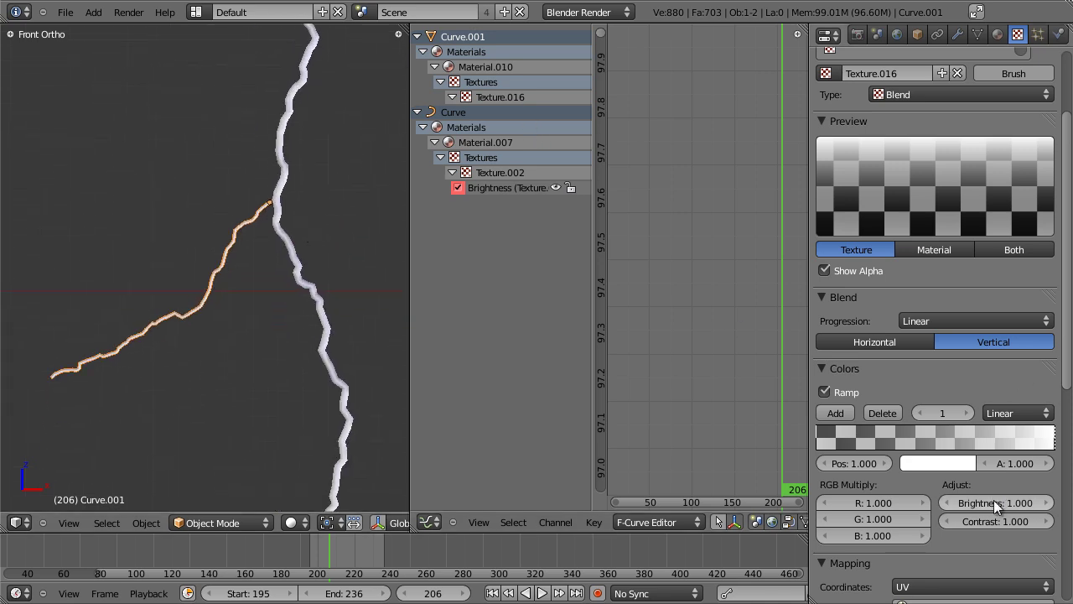
key("i")
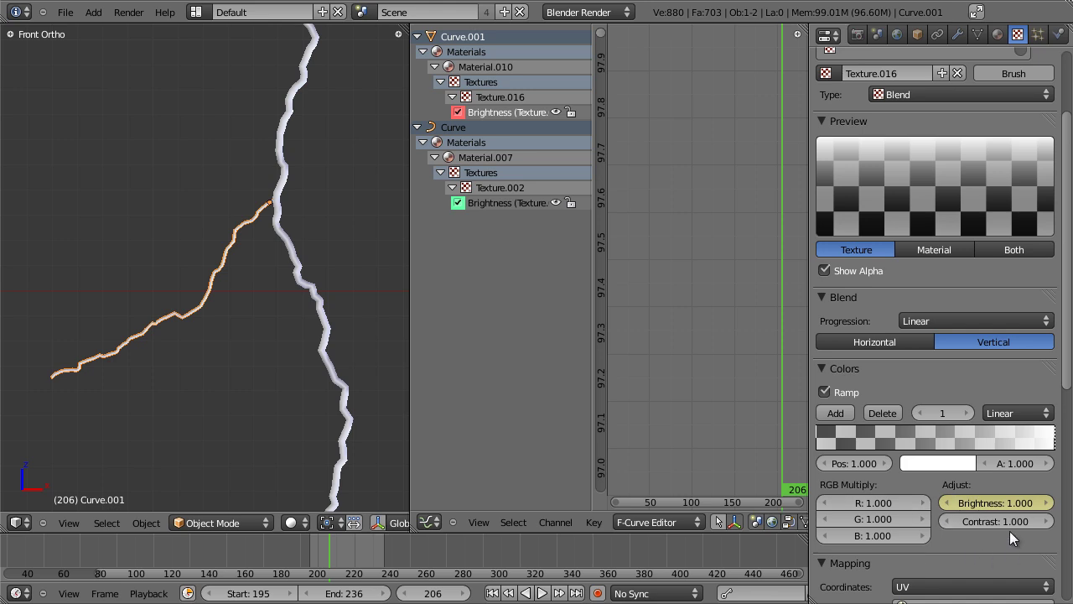
Add keyframes to the side branch's brightness curve at about frames 204, 201 and 199, matching the main bolt's curve.
middle_click_drag(715, 316, 692, 259, "ctrl")
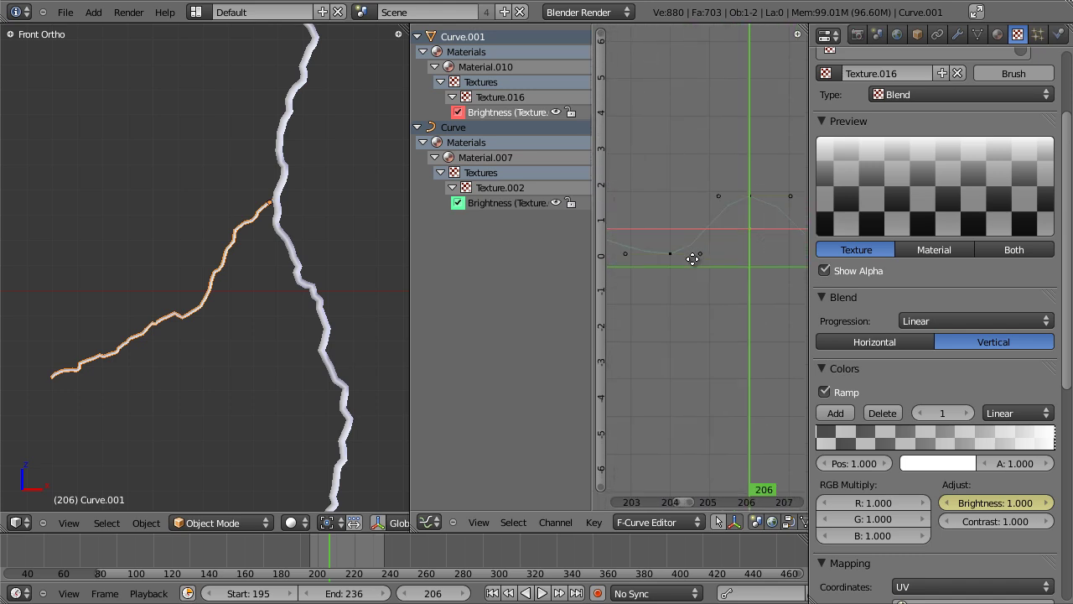
left_click_drag(409, 223, 274, 224)
middle_click_drag(588, 267, 732, 282, "ctrl")
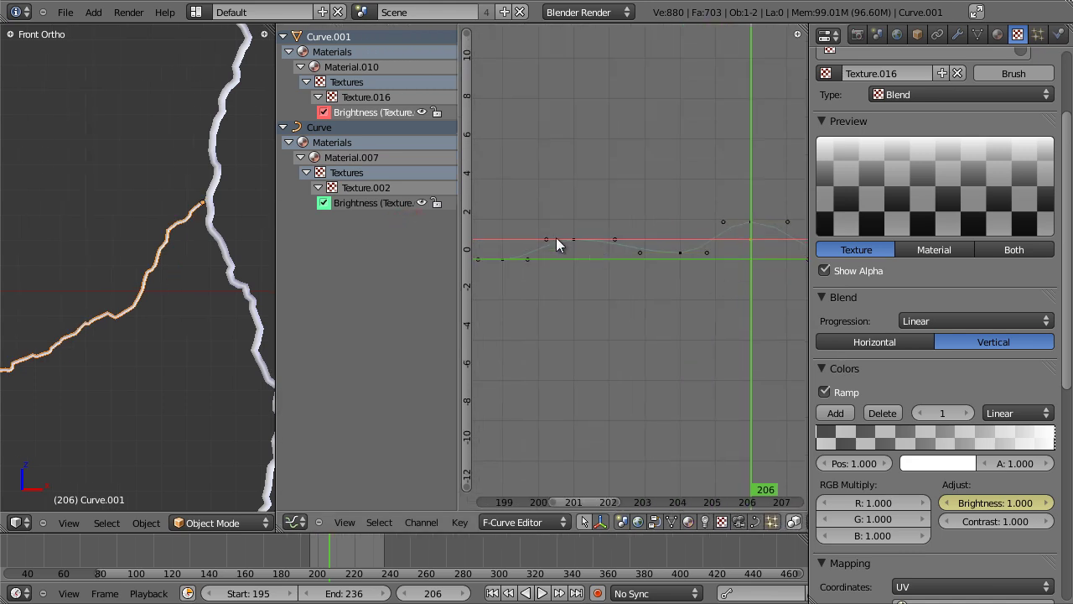
middle_click_drag(587, 239, 686, 236, "ctrl")
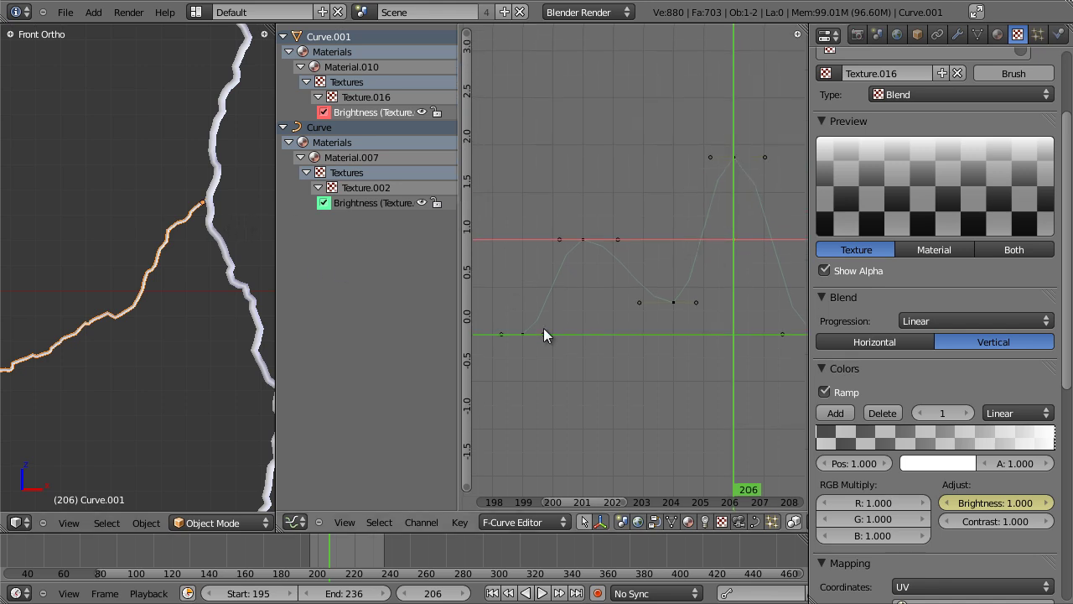
left_click(672, 302, "ctrl")
left_click(582, 240, "ctrl")
left_click(522, 332, "ctrl")
Raise the side branch's frame 206 brightness keyframe vertically to just below the main bolt's peak.
right_click(734, 240)
key("g")
key("y")
left_click(741, 168)
Add brightness keyframes for the side branch at about frames 209, 211 and 221, following the main bolt's dip, peak and fade-out.
scroll(733, 334, "right", 3, "ctrl")
left_click(731, 337, "ctrl")
scroll(635, 293, "right", 3, "ctrl")
left_click(721, 154, "ctrl")
scroll(738, 276, "down", 3)
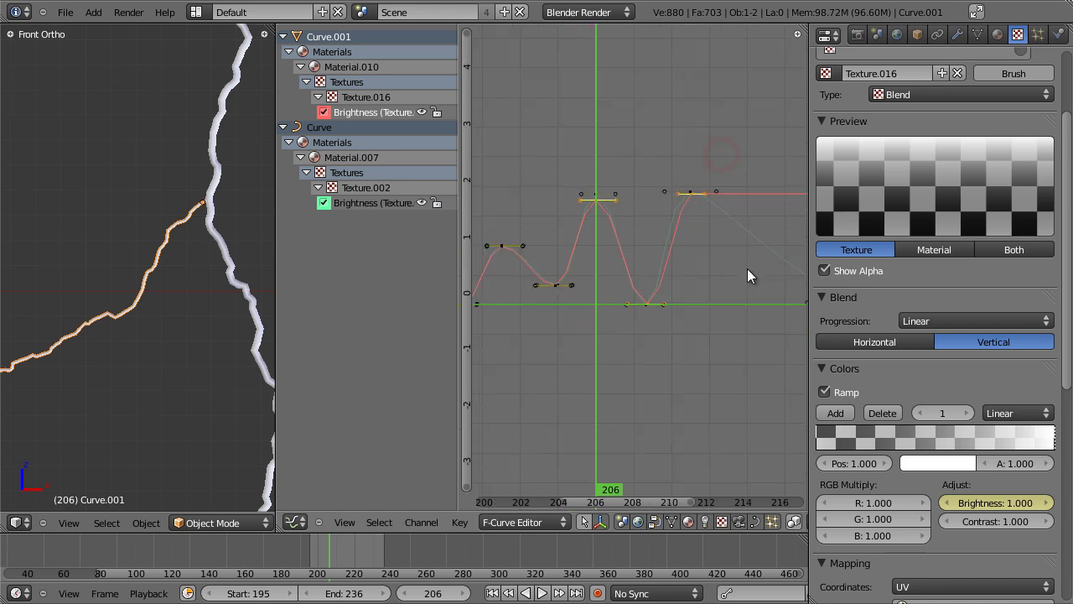
scroll(736, 290, "right", 3, "ctrl")
left_click(781, 275, "ctrl")
Go to frame 209, show the side branch's material preview, and step forward to frame 219 to check the flicker.
left_click_drag(591, 279, 594, 282)
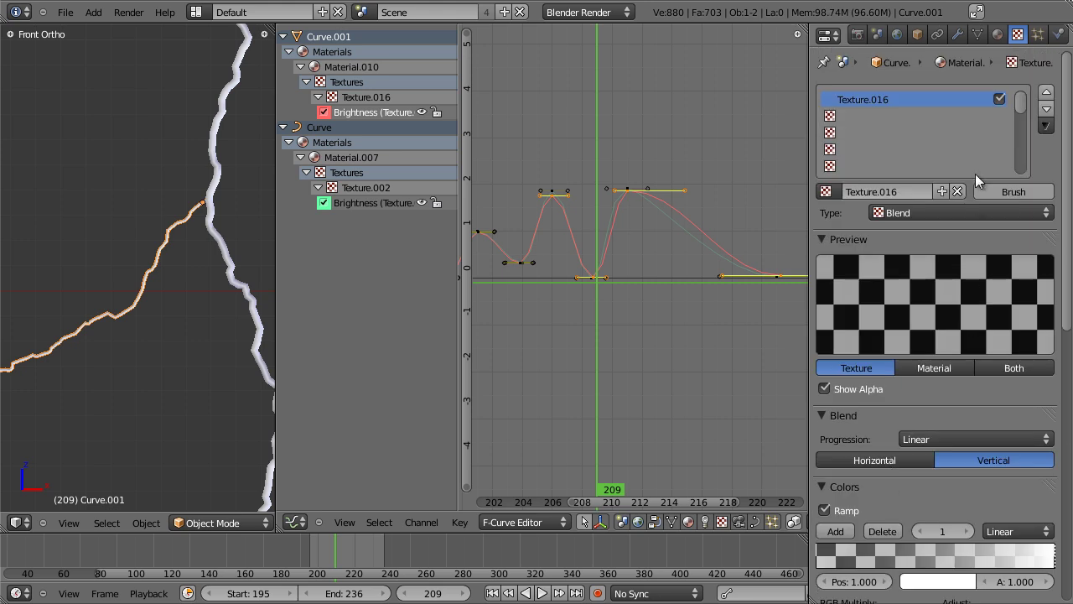
left_click(998, 35)
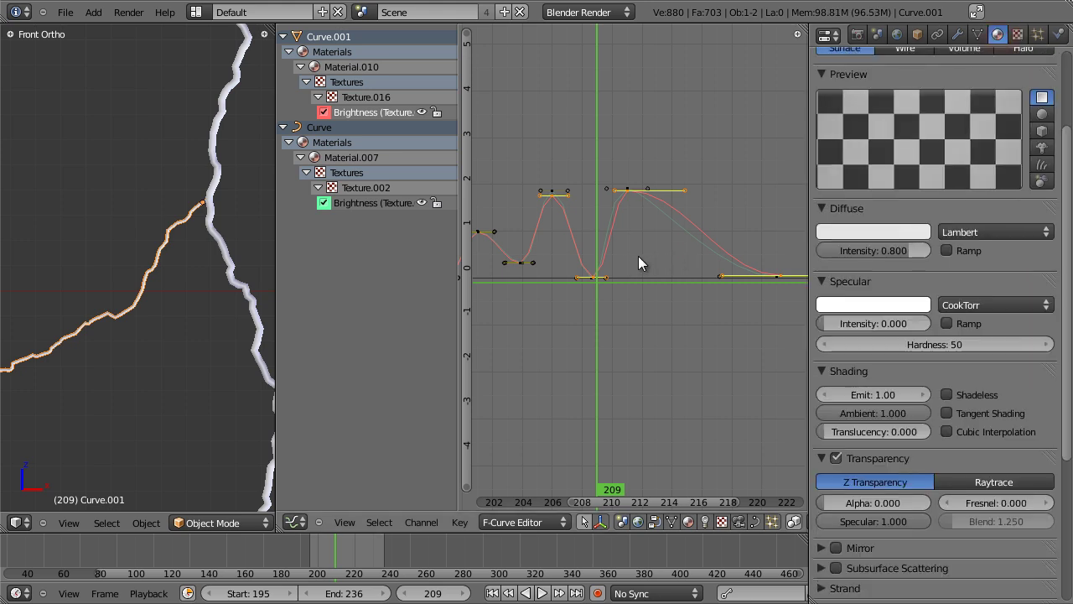
key("Right")
key("Right")
key("Right")
key("Right")
key("Right")
key("Right")
key("Right")
key("Right")
key("Right")
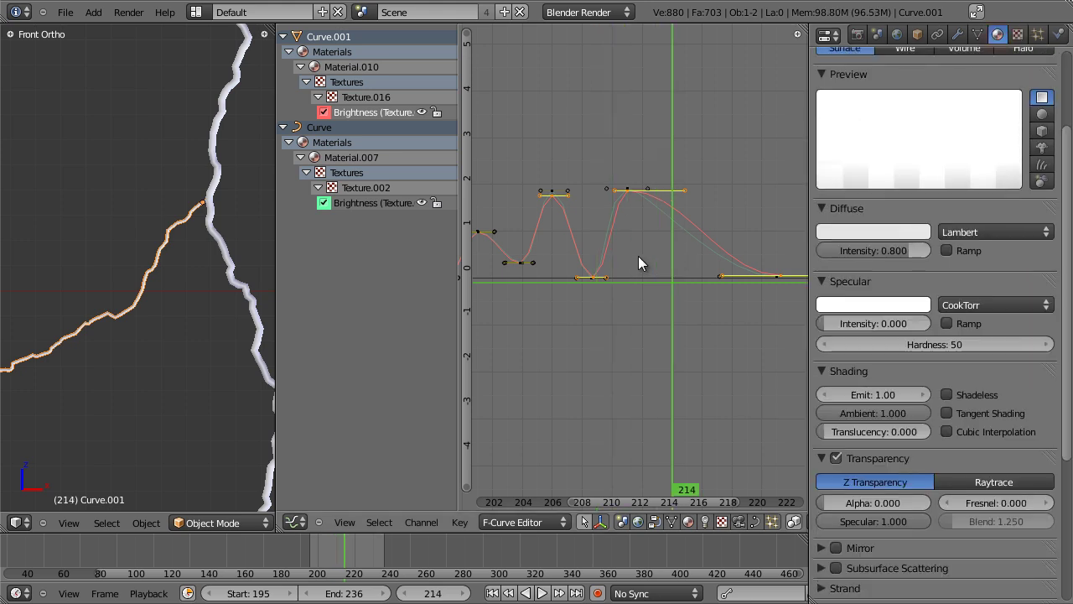
key("Right")
key("Right")
key("Right")
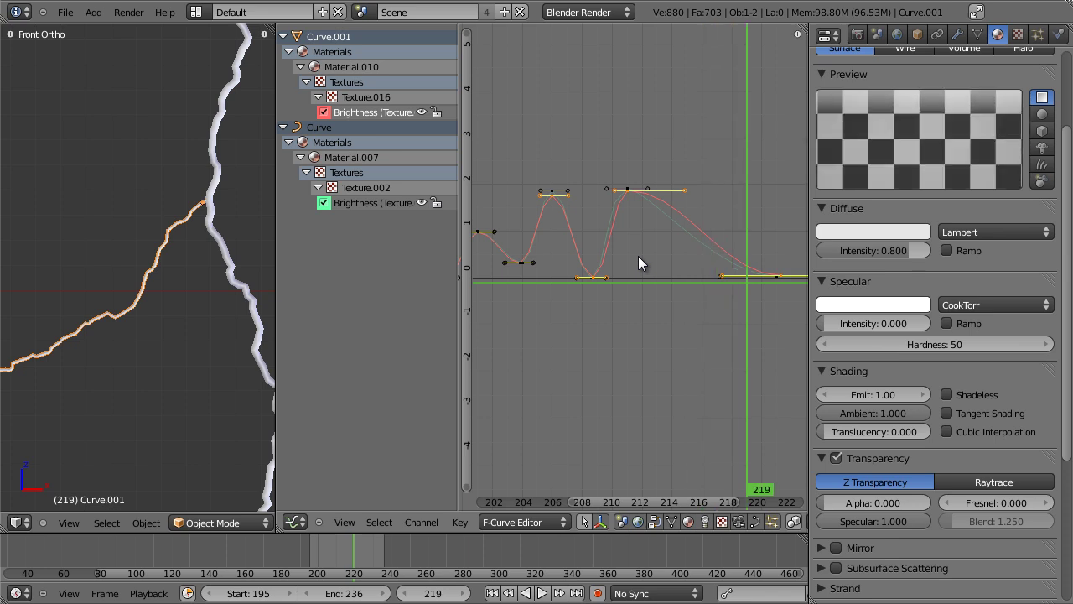
Step back through the animation to frame 200 while checking the material preview's brightness.
key("Left")
key("Left")
key("Left")
key("Left")
key("Left")
key("Left")
key("Left")
key("Left")
key("Left")
key("Left")
key("Left")
key("Left")
key("Left")
key("Left")
key("Left")
key("Left")
key("Left")
key("Left")
key("Left")
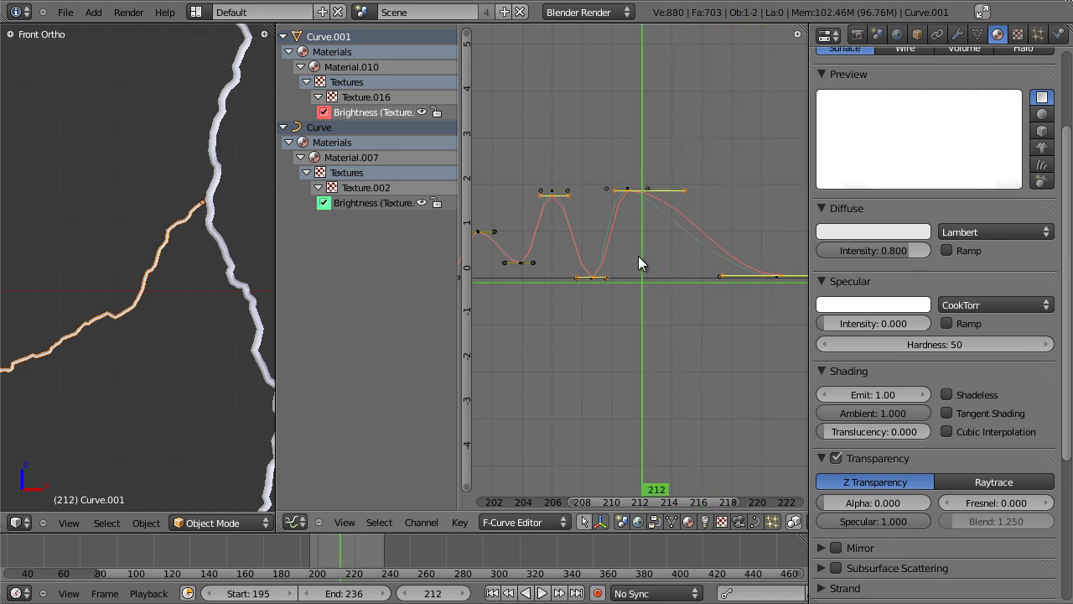
key("Left")
key("Left")
key("Left")
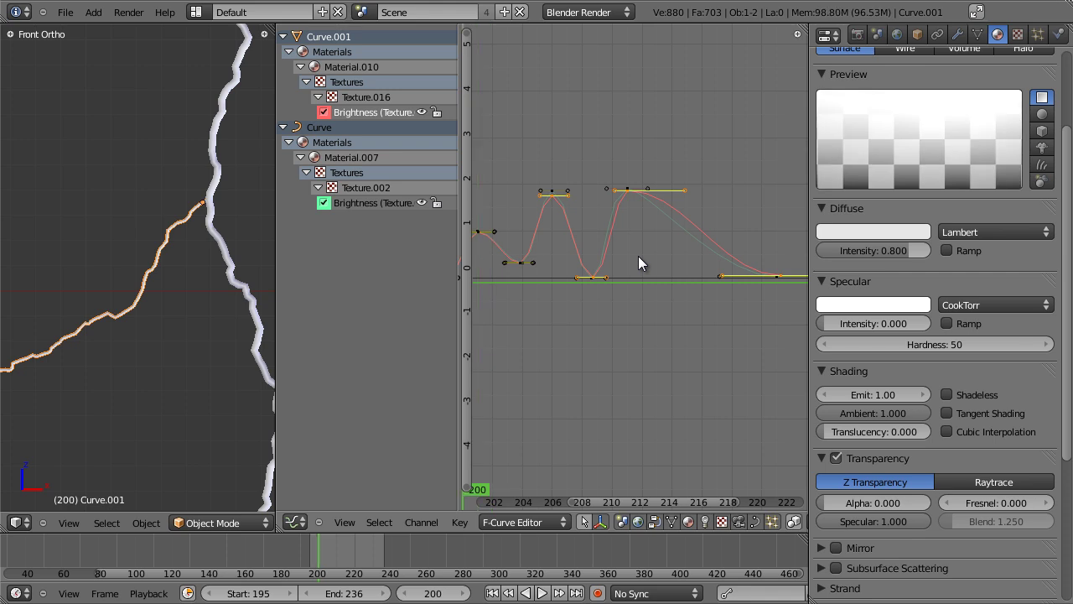
Bring the brightness curve's beginning into view and step through the first flash, stopping at frame 205.
middle_click_drag(646, 241, 709, 262)
key("Left")
key("Left")
key("Right")
key("Right")
key("Right")
key("Right")
key("Right")
key("Right")
key("Right")
key("Right")
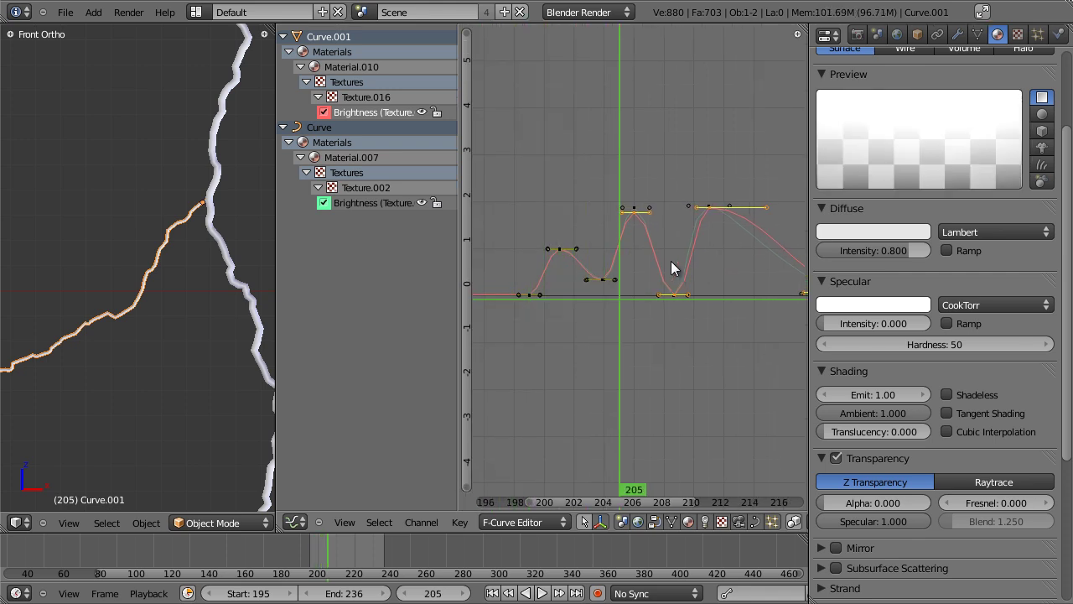
scroll(580, 286, "up", 1)
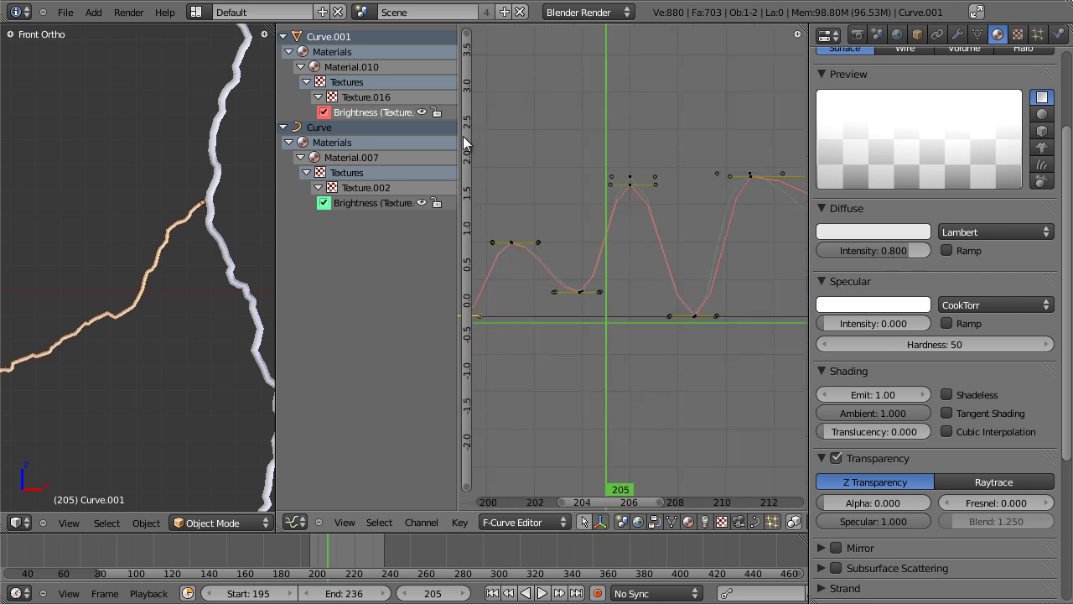
Expand the 3D view over the Graph Editor and save over lightning-test-TUTORIAL2-liverecording.blend.
left_click_drag(273, 28, 644, 260)
scroll(506, 285, "down", 4)
key("ctrl+s")
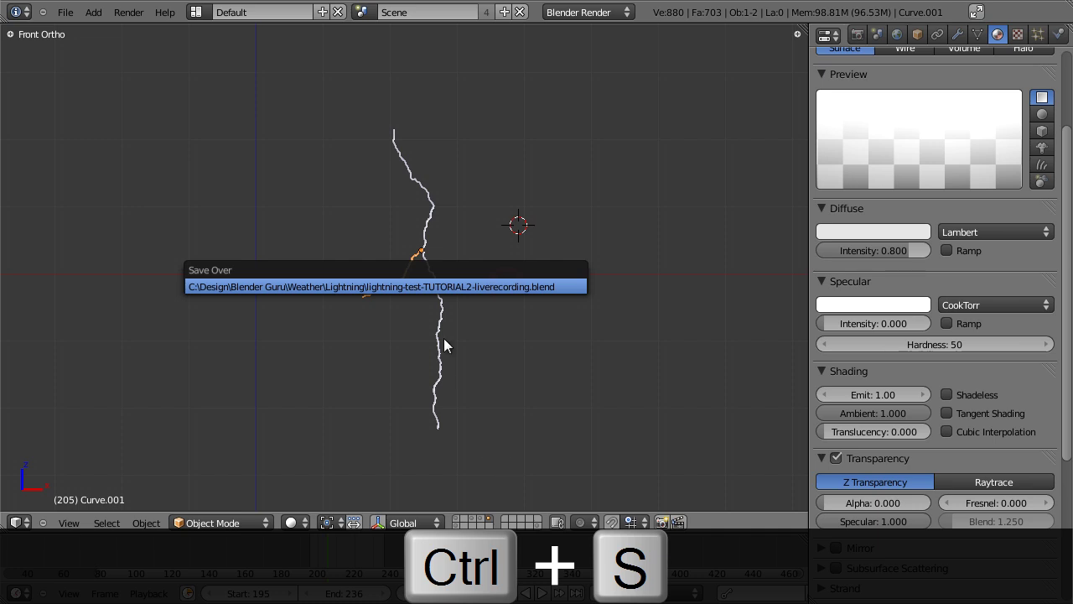
key("Return")
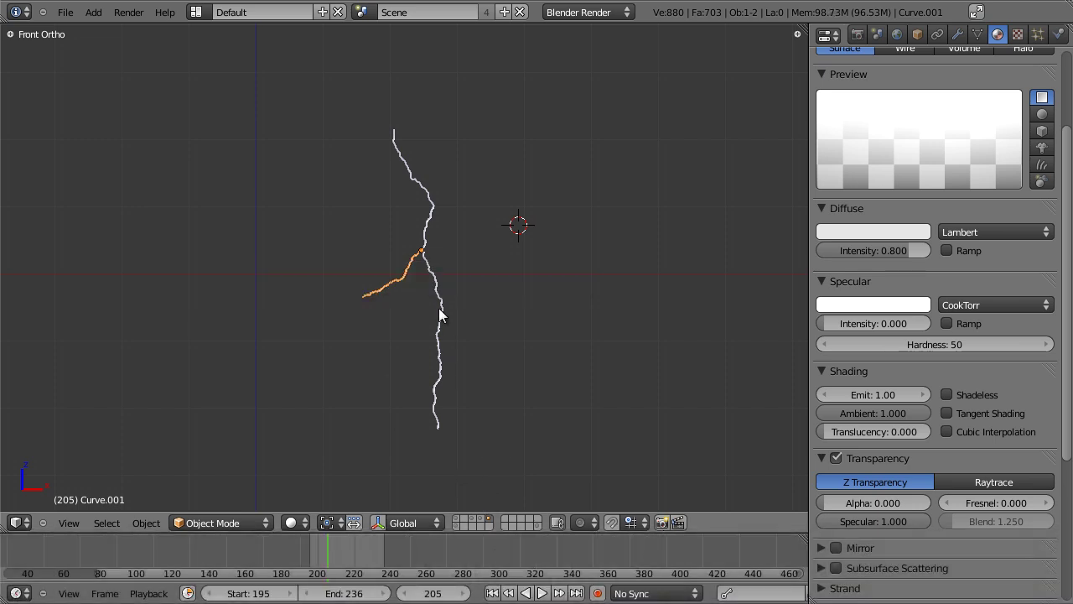
Turn on the background images and examine how the side branch compares with the branches in the reference lightning photo.
scroll(492, 394, "up", 1)
scroll(579, 269, "up", 3)
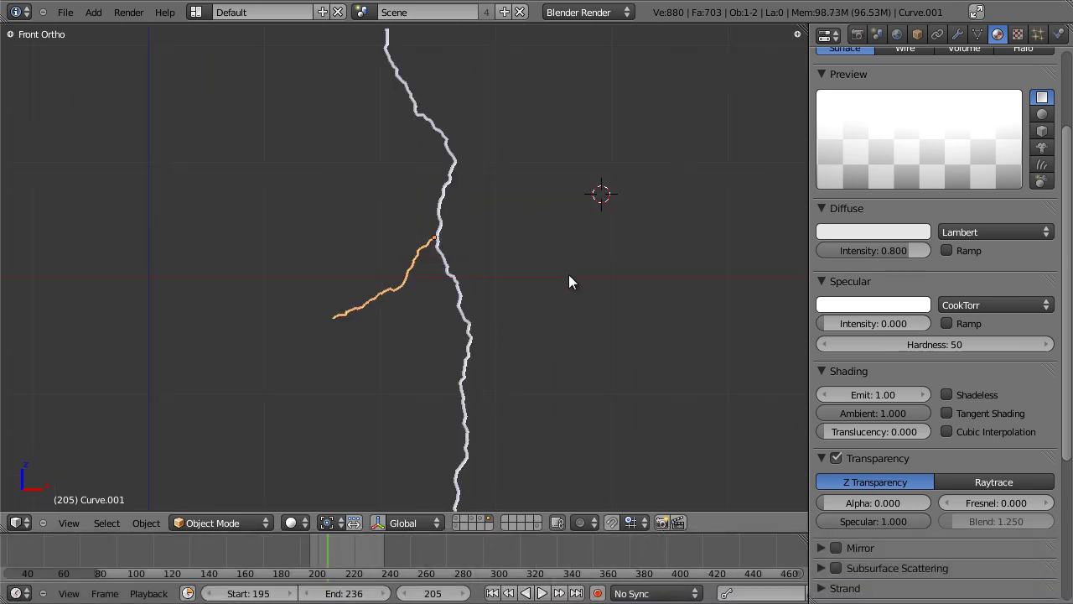
key("n")
left_click(670, 362)
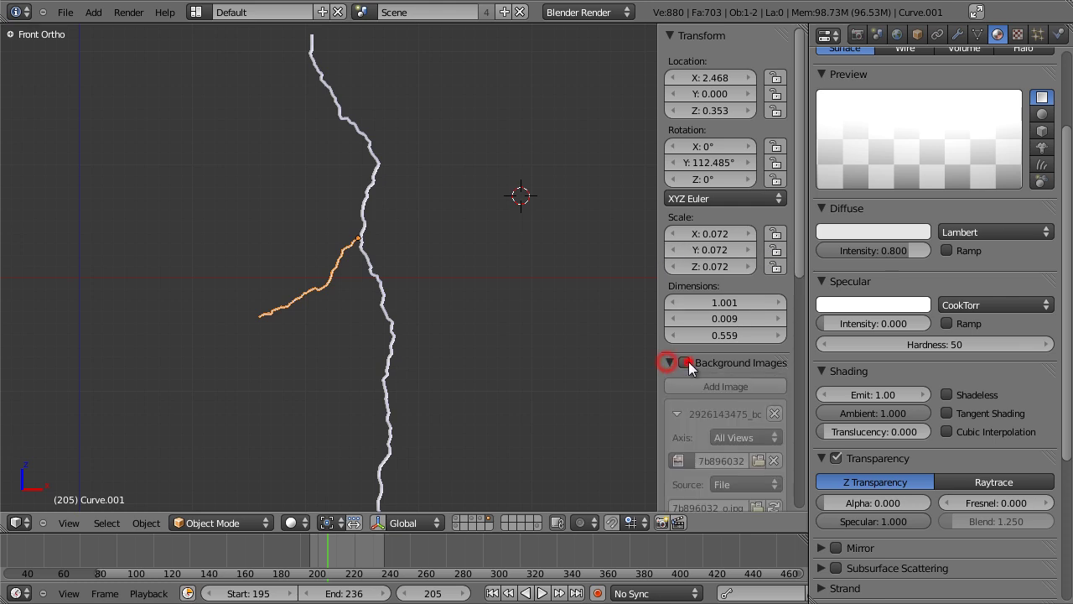
left_click(685, 362)
scroll(471, 277, "up", 5)
scroll(503, 310, "down", 2)
scroll(457, 276, "up", 1)
scroll(411, 182, "down", 5)
scroll(453, 354, "up", 6)
scroll(422, 192, "down", 6)
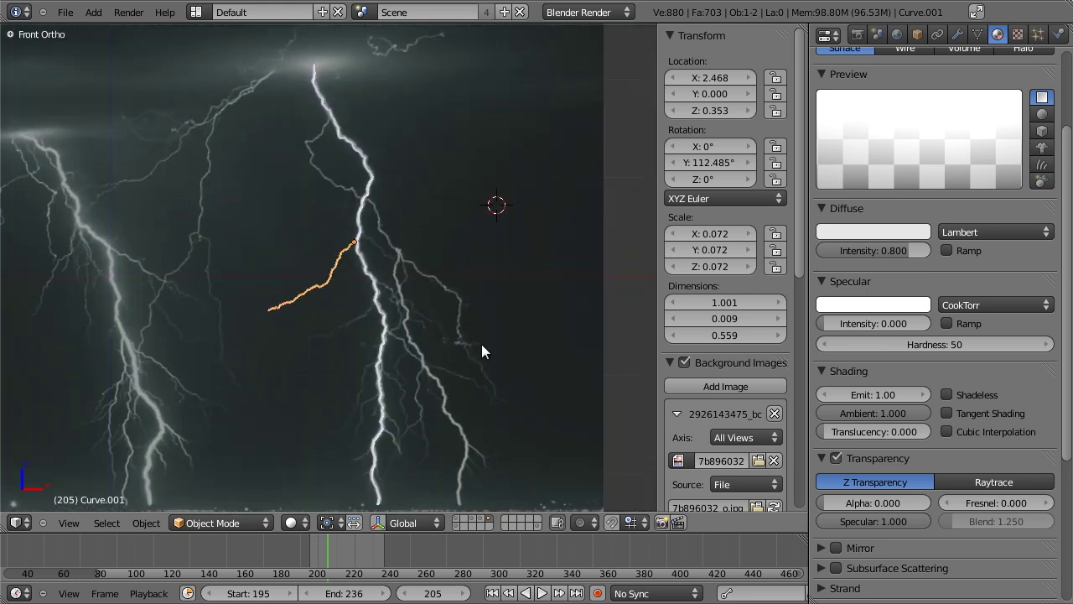
Switch to the layer holding the fully branched lightning, frame it, and turn off the background images.
left_click(481, 517)
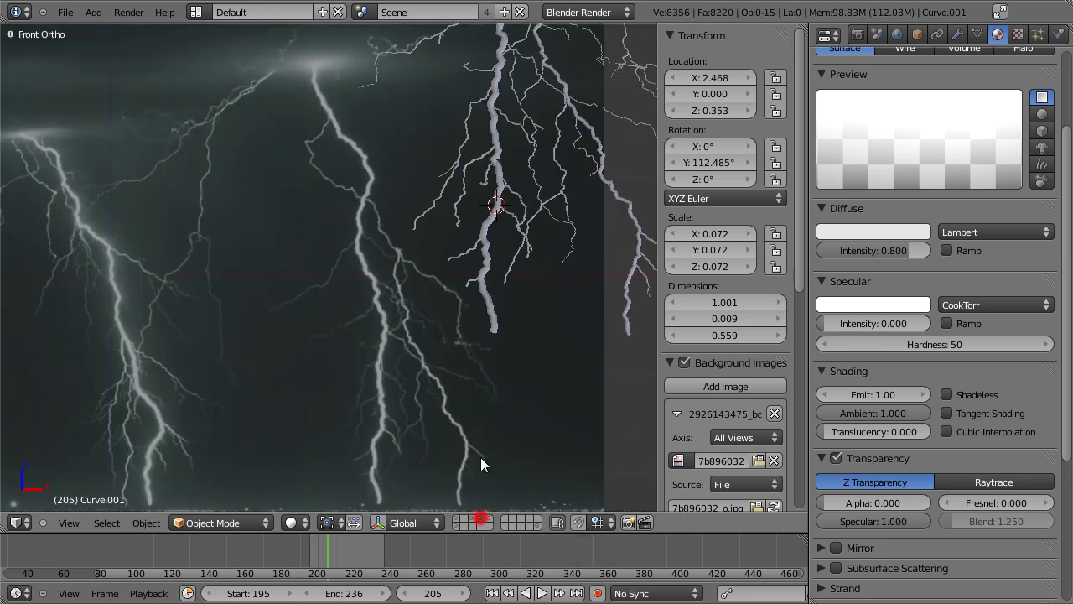
middle_click_drag(531, 188, 352, 429, "shift")
scroll(359, 403, "down", 2)
scroll(363, 323, "up", 2)
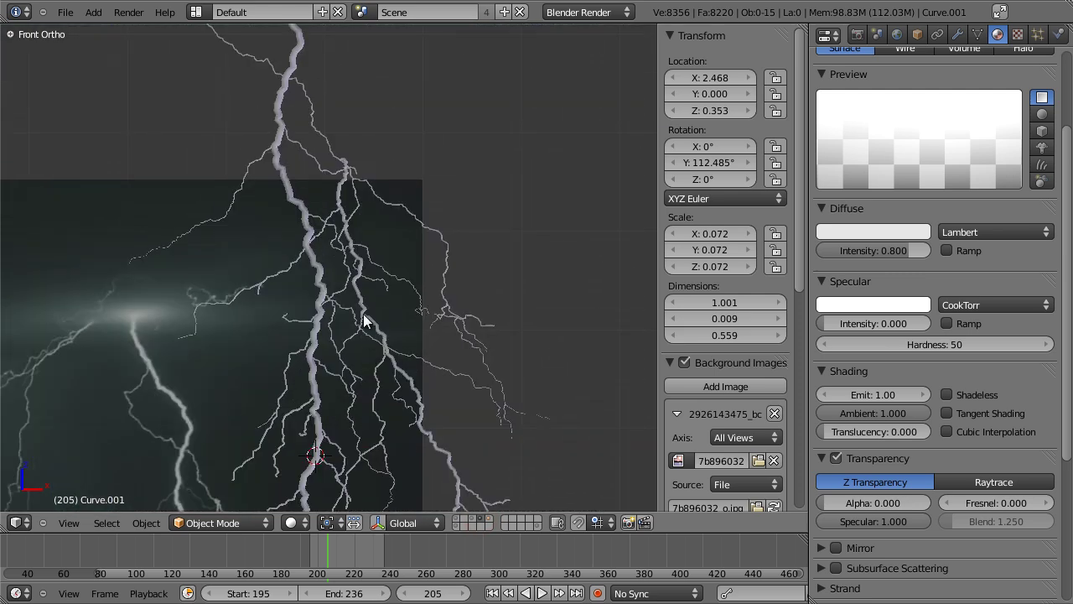
middle_click_drag(350, 260, 388, 288, "shift")
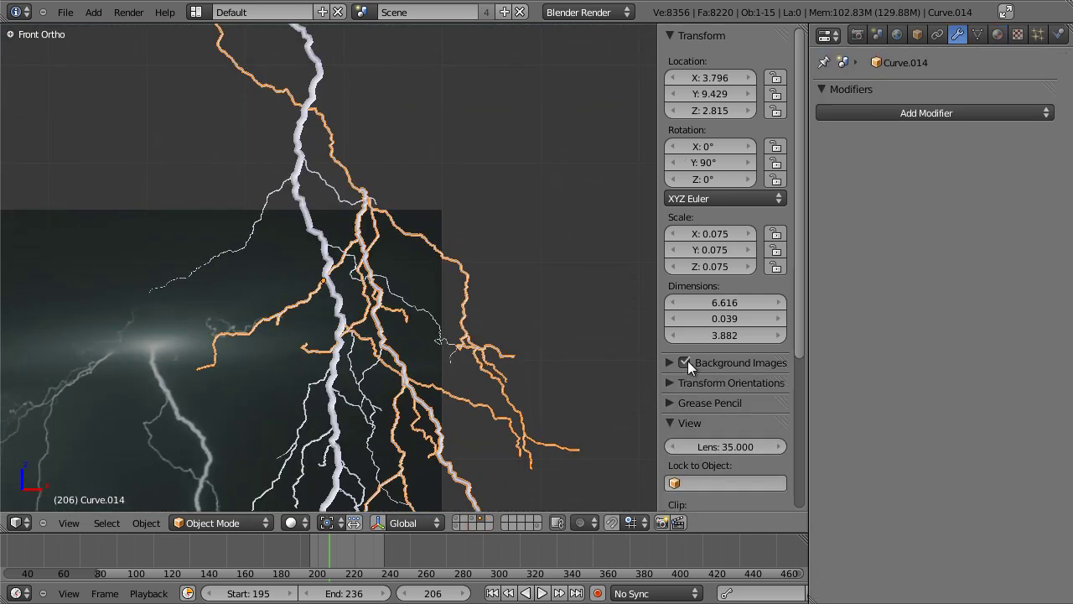
left_click(685, 362)
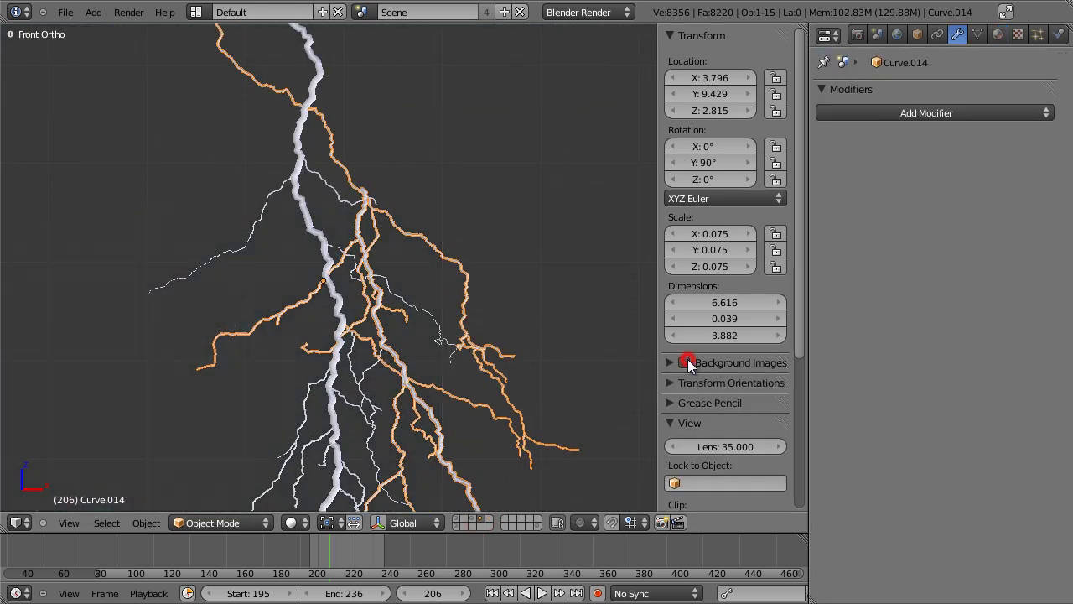
Render the fully branched lightning through the camera and examine how its branches fade towards their tips.
key("KP_0")
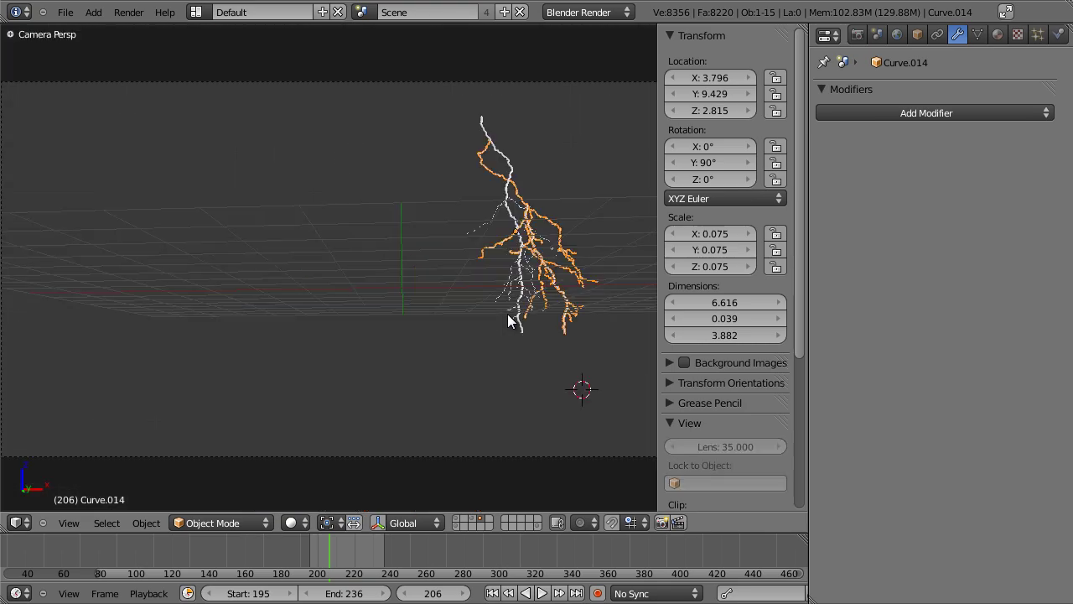
key("F12")
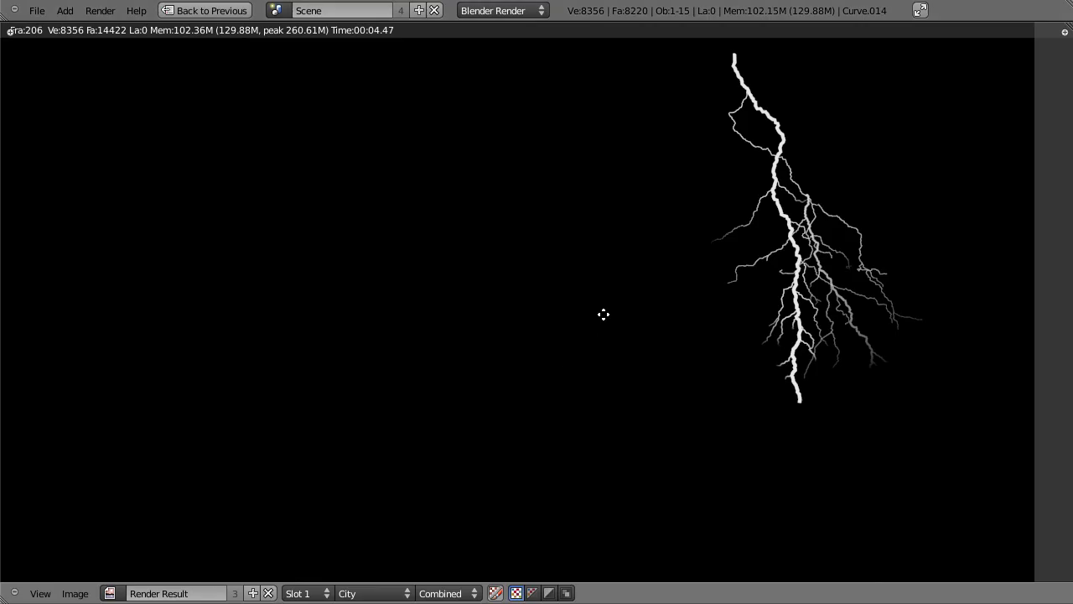
middle_click_drag(604, 315, 525, 340)
scroll(584, 328, "up", 1)
scroll(578, 336, "up", 1)
middle_click_drag(626, 290, 564, 338)
middle_click_drag(640, 354, 628, 71)
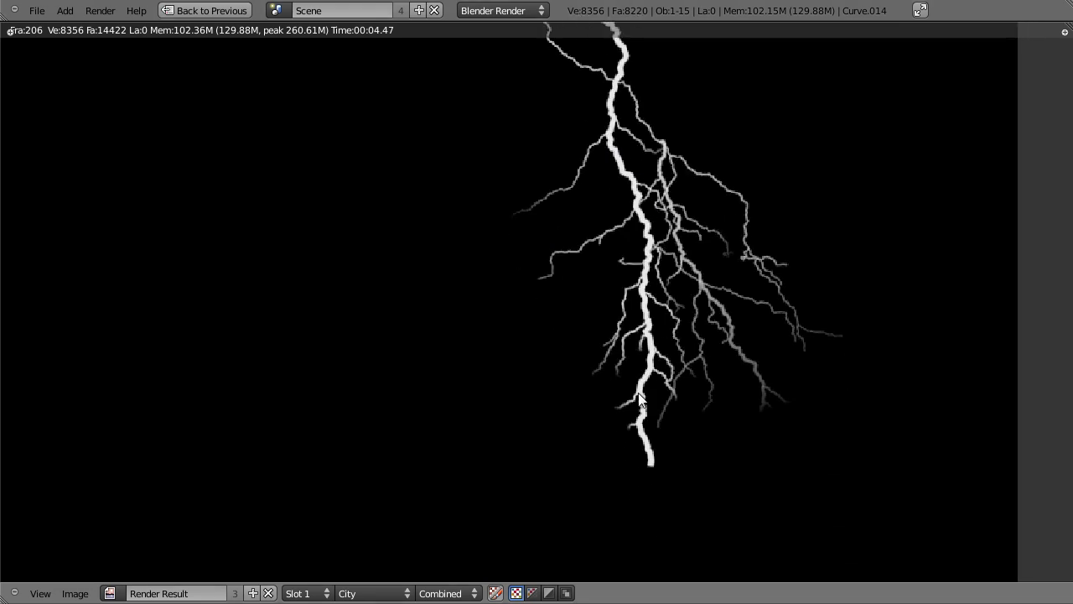
scroll(646, 230, "up", 3)
middle_click_drag(646, 229, 559, 294)
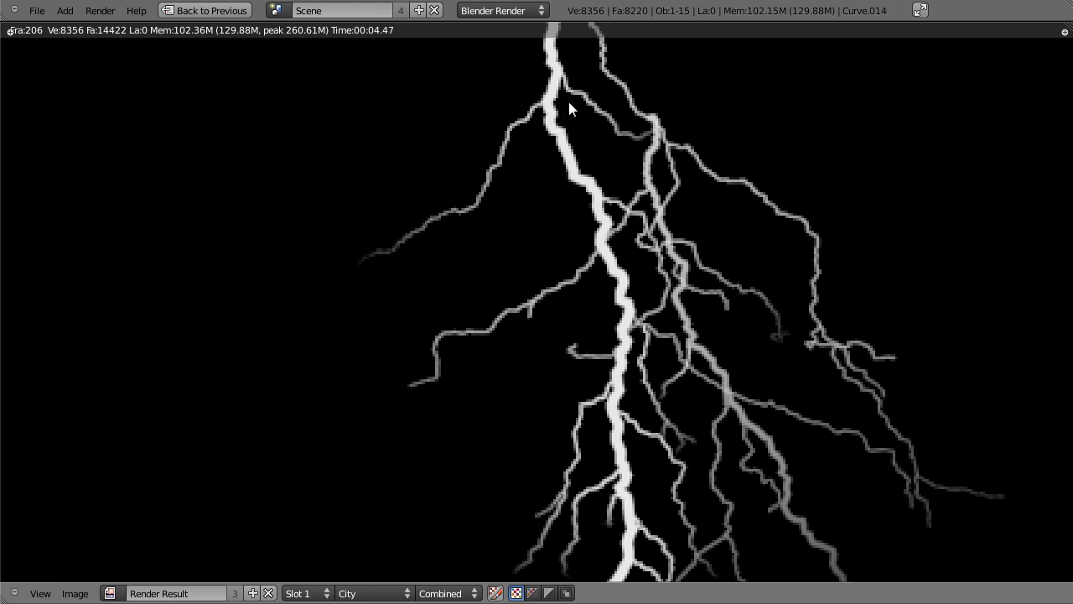
middle_click_drag(724, 515, 802, 267)
scroll(796, 269, "down", 5)
middle_click_drag(545, 267, 613, 326)
mouse_move(502, 296)
middle_mouse_down()
mouse_move(601, 303)
mouse_move(623, 289)
middle_mouse_up()
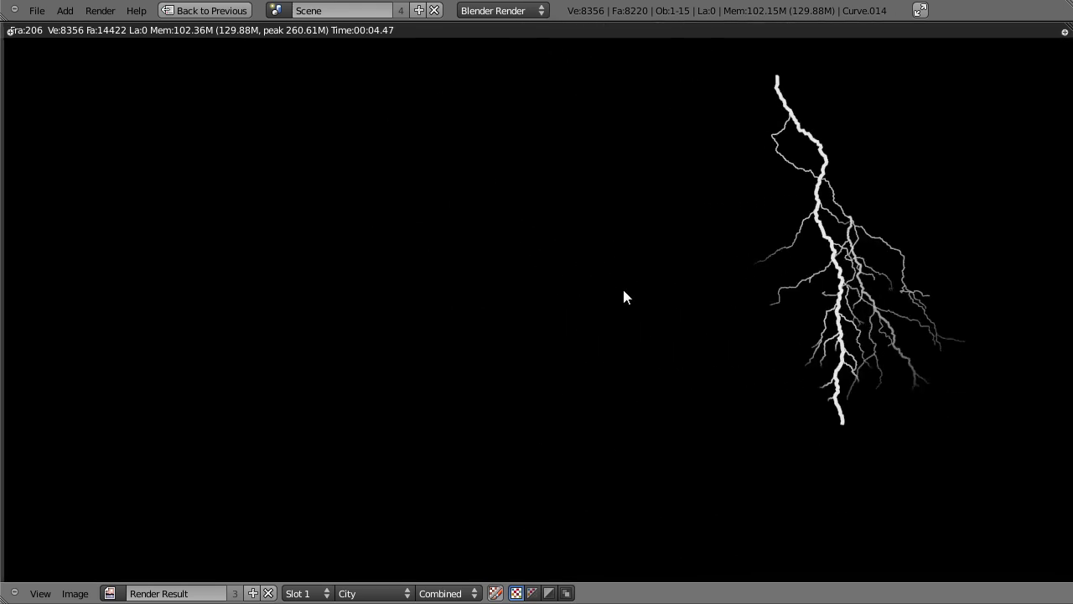
key("Escape")
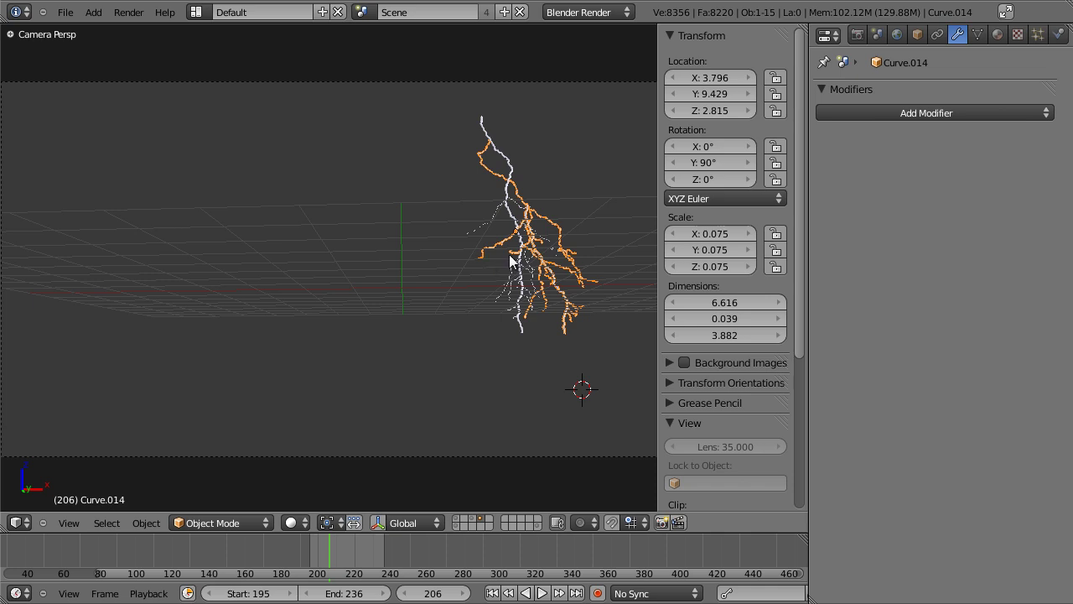
Show the city and cloud layers together with the lightning, deselect everything, and view the scene from the front.
left_click(462, 522, "shift")
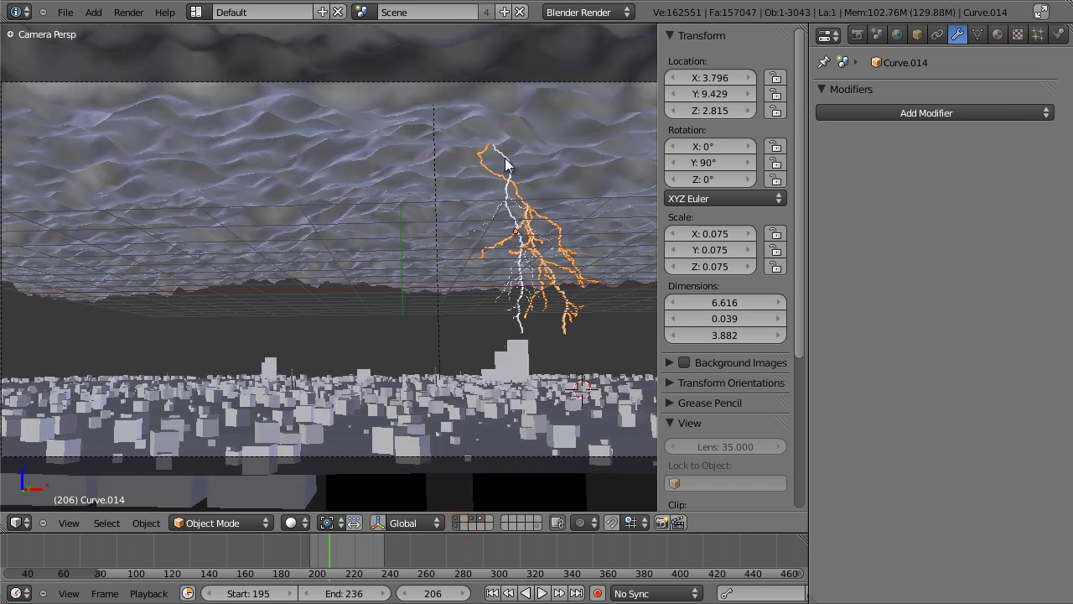
key("a")
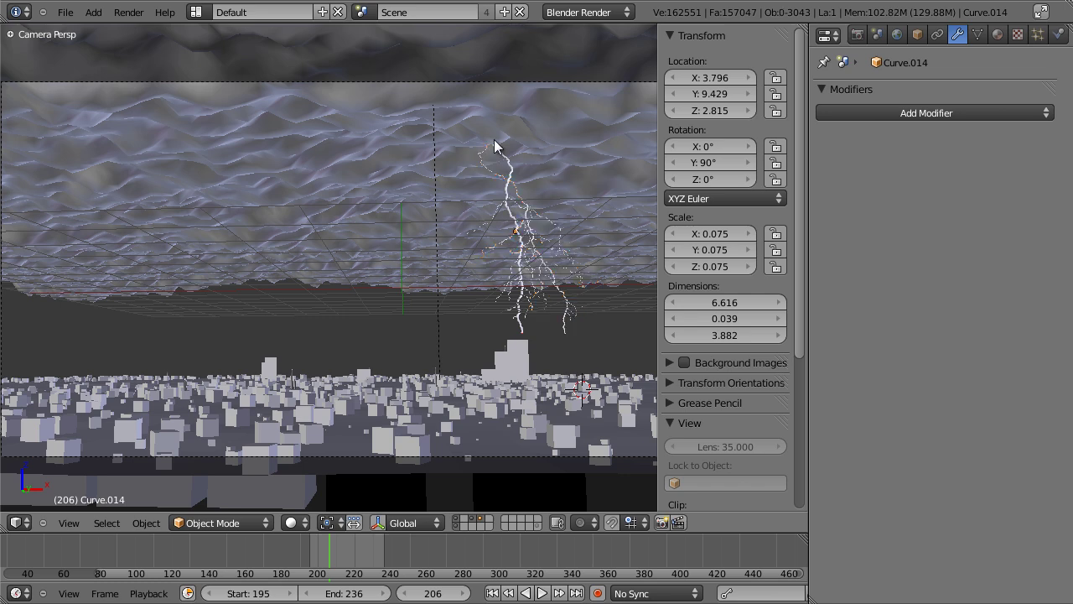
key("KP_1")
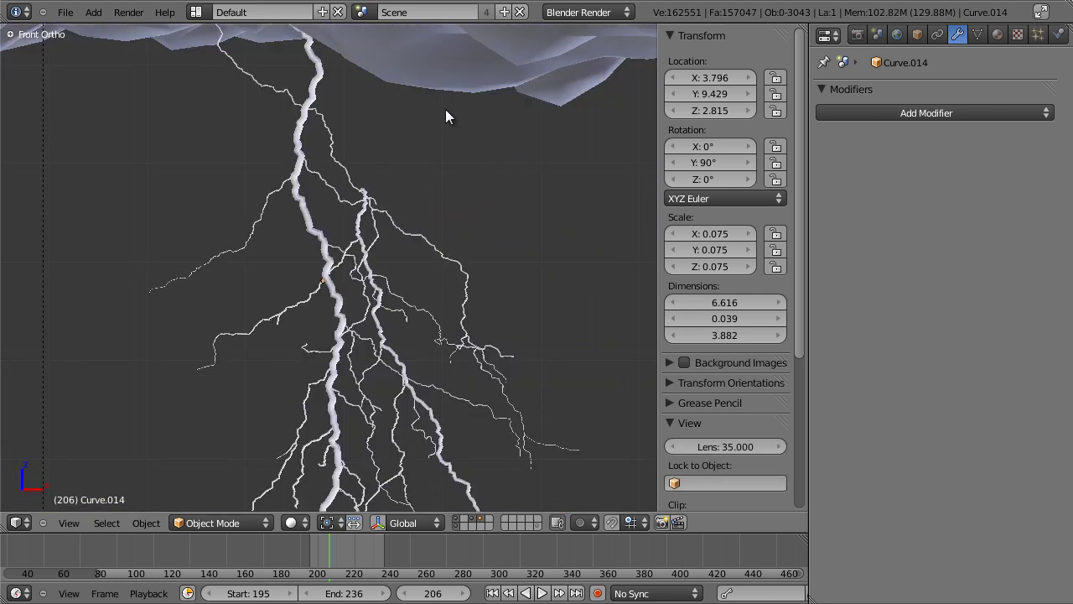
scroll(440, 142, "down", 2)
scroll(434, 209, "down", 3)
scroll(423, 214, "up", 2)
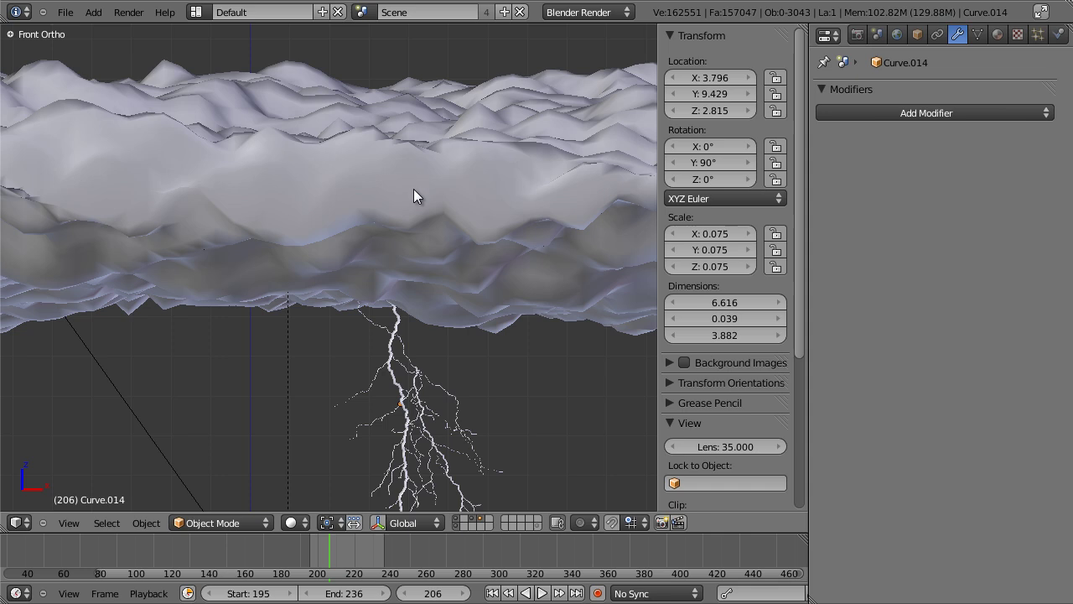
Select the cloud mesh and examine its geometry in solid and wireframe display along with its volume material.
right_click(393, 183)
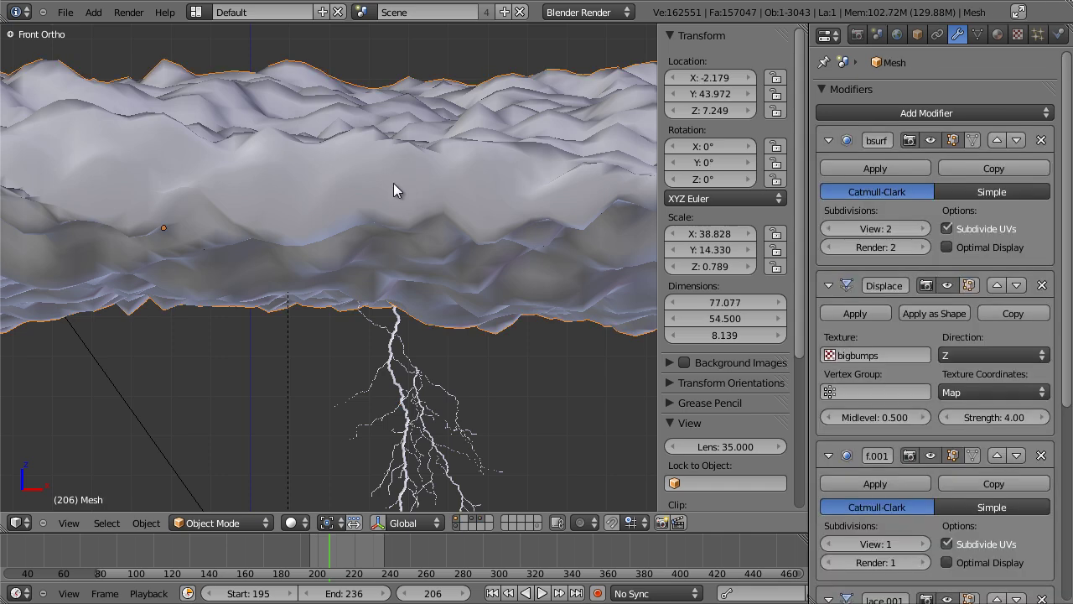
key("z")
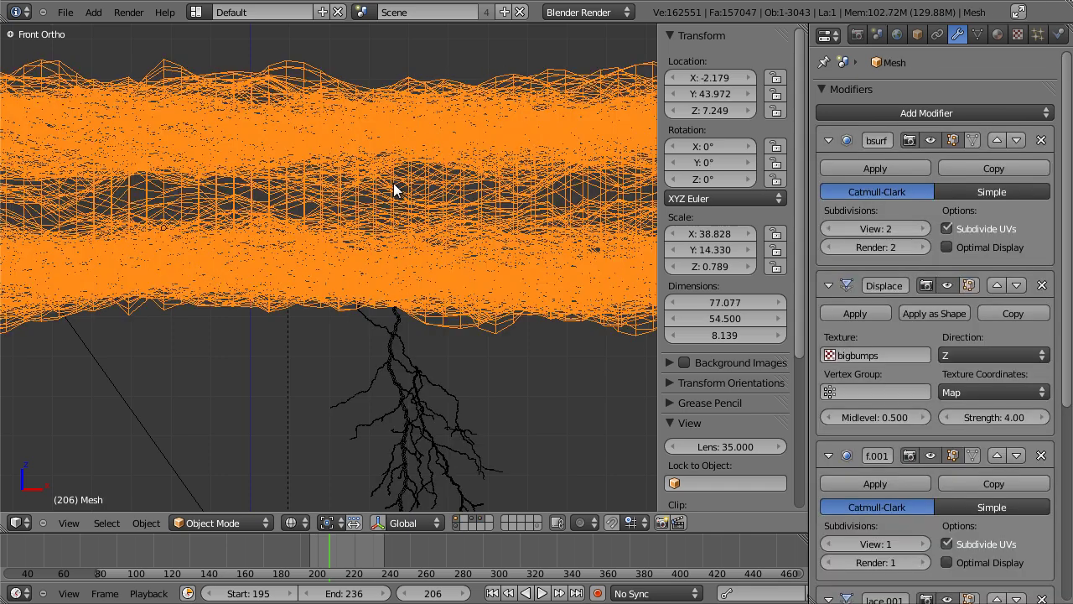
key("z")
mouse_move(443, 179)
middle_mouse_down()
mouse_move(405, 231)
mouse_move(521, 127)
mouse_move(423, 260)
mouse_move(452, 234)
middle_mouse_up()
left_click(997, 34)
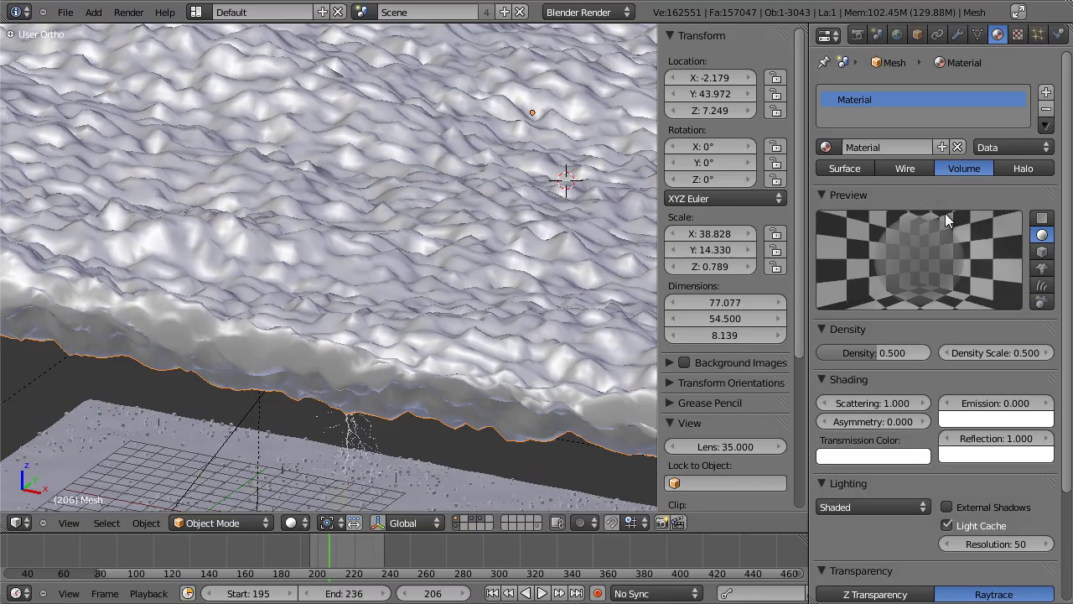
key("n")
mouse_move(519, 144)
middle_mouse_down()
mouse_move(470, 302)
mouse_move(439, 353)
mouse_move(403, 367)
mouse_move(472, 329)
mouse_move(478, 335)
mouse_move(565, 230)
mouse_move(441, 229)
mouse_move(440, 167)
mouse_move(433, 285)
mouse_move(439, 272)
mouse_move(402, 180)
middle_mouse_up()
key("z")
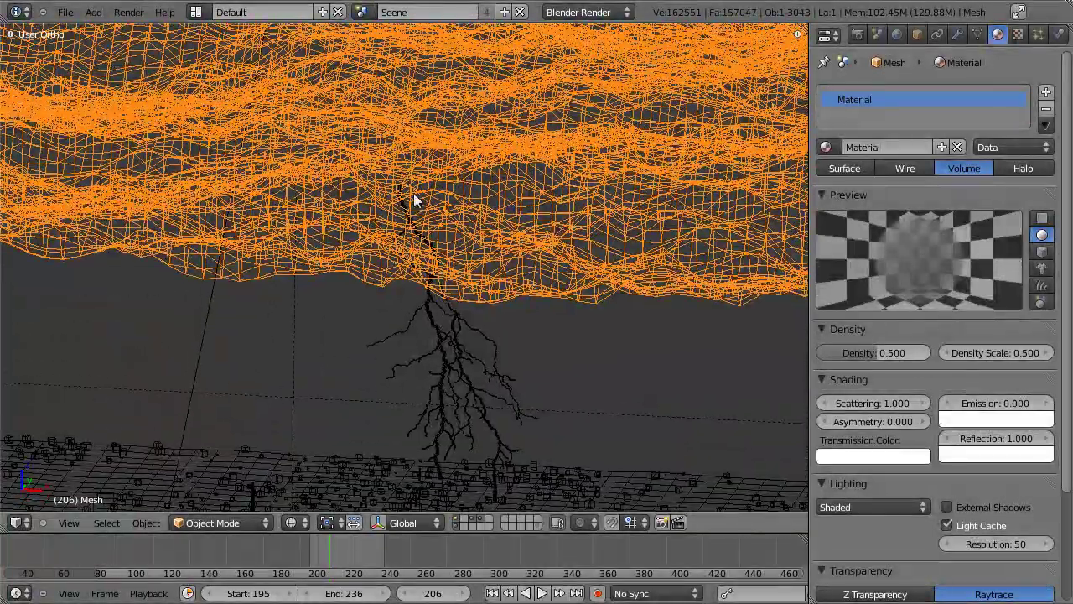
right_click(403, 187)
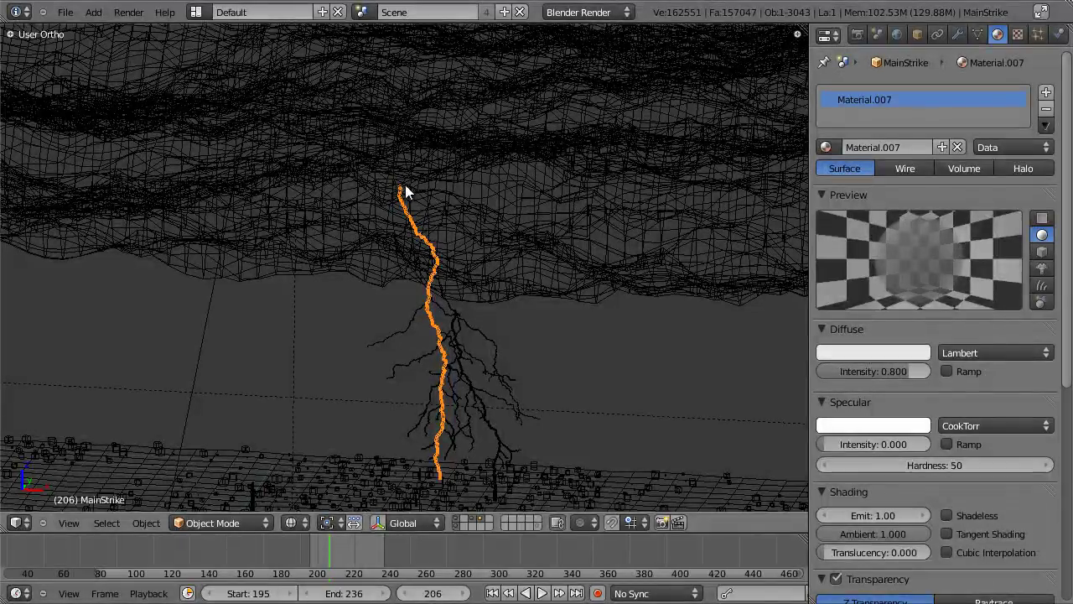
right_click(405, 187)
key("shift+a")
mouse_move(408, 187)
key("Escape")
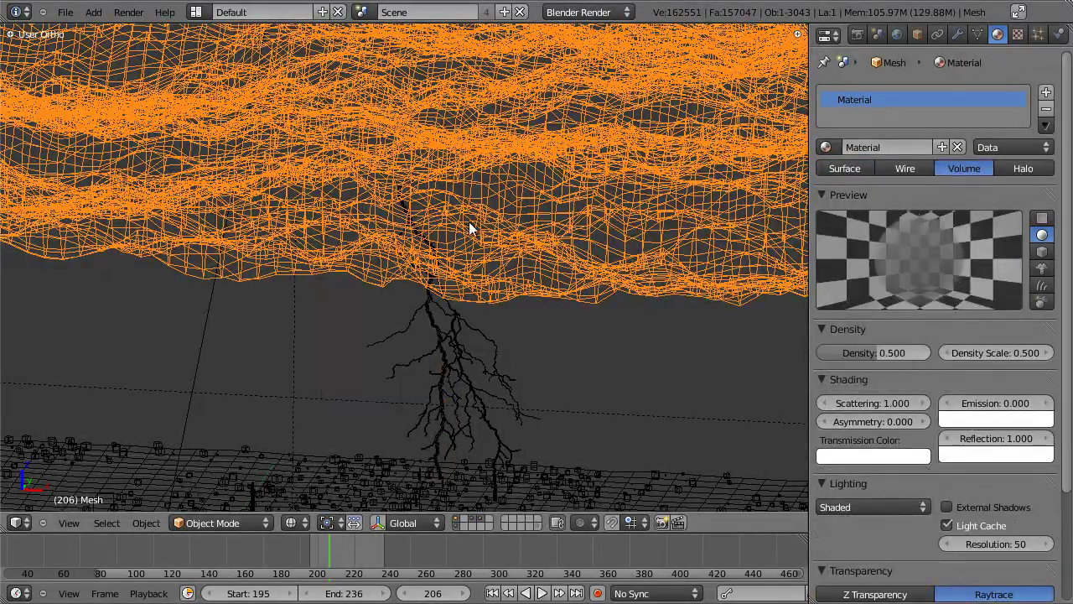
Select the MainStrike bolt inside the clouds and snap the 3D cursor to its origin.
right_click(401, 187)
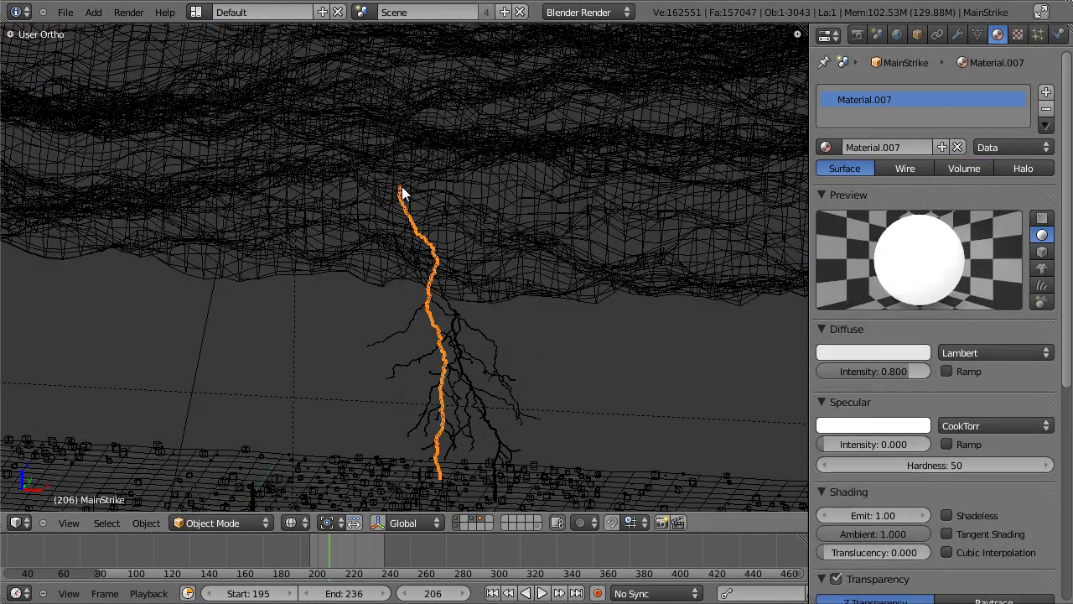
key("shift+s")
left_click(395, 225)
key("KP_Decimal")
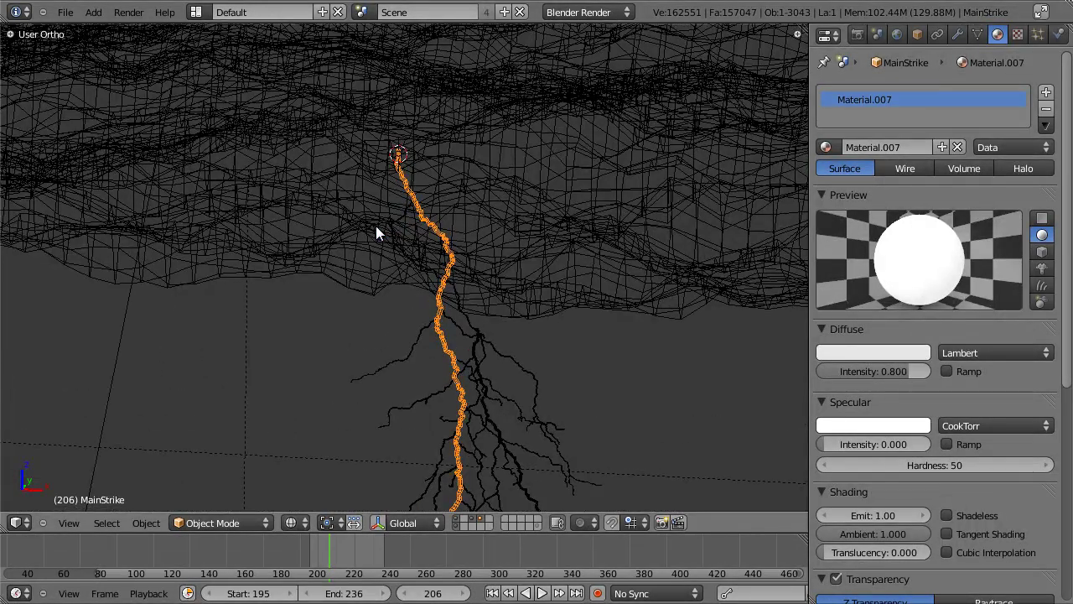
key("KP_7")
scroll(446, 152, "down", 2)
middle_click_drag(412, 145, 463, 270, "shift")
scroll(420, 218, "up", 2)
key("shift+s")
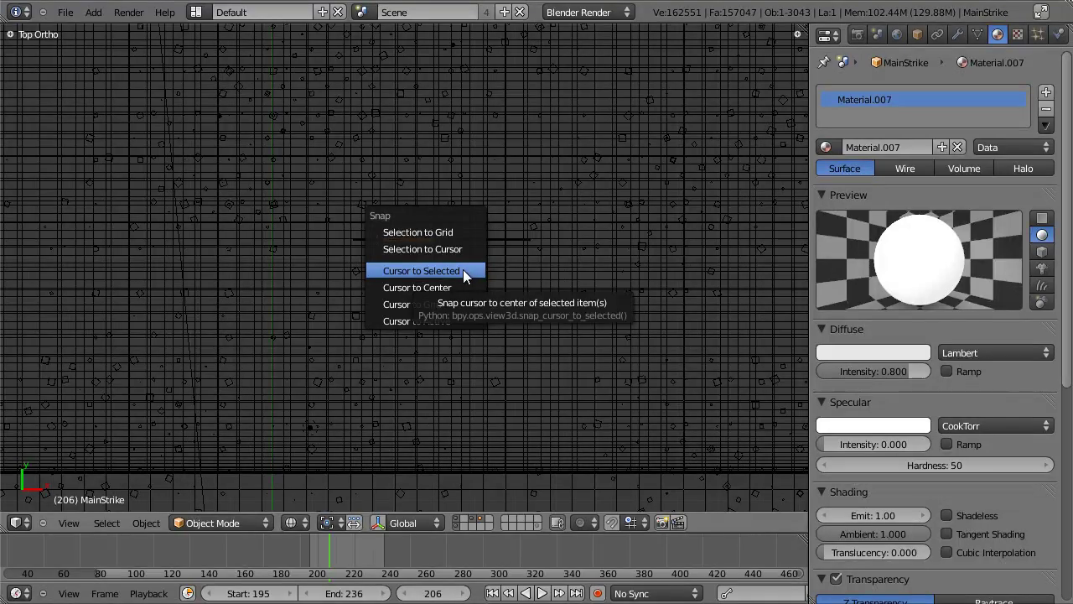
left_click(463, 270)
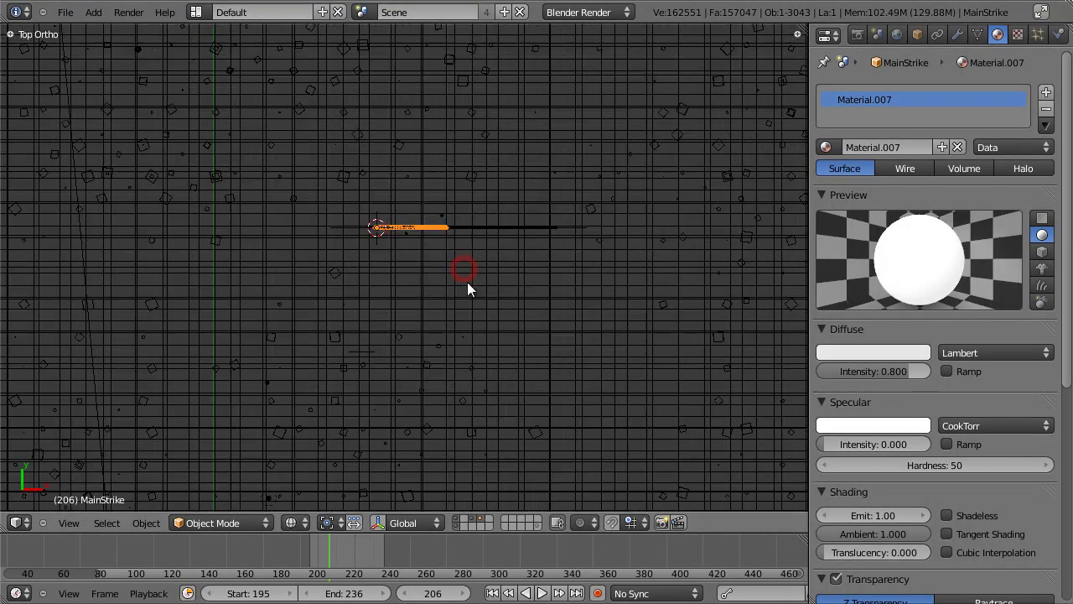
Add a point lamp at the 3D cursor and raise it slightly above the main bolt's upper end inside the clouds.
key("KP_1")
scroll(378, 227, "up", 4)
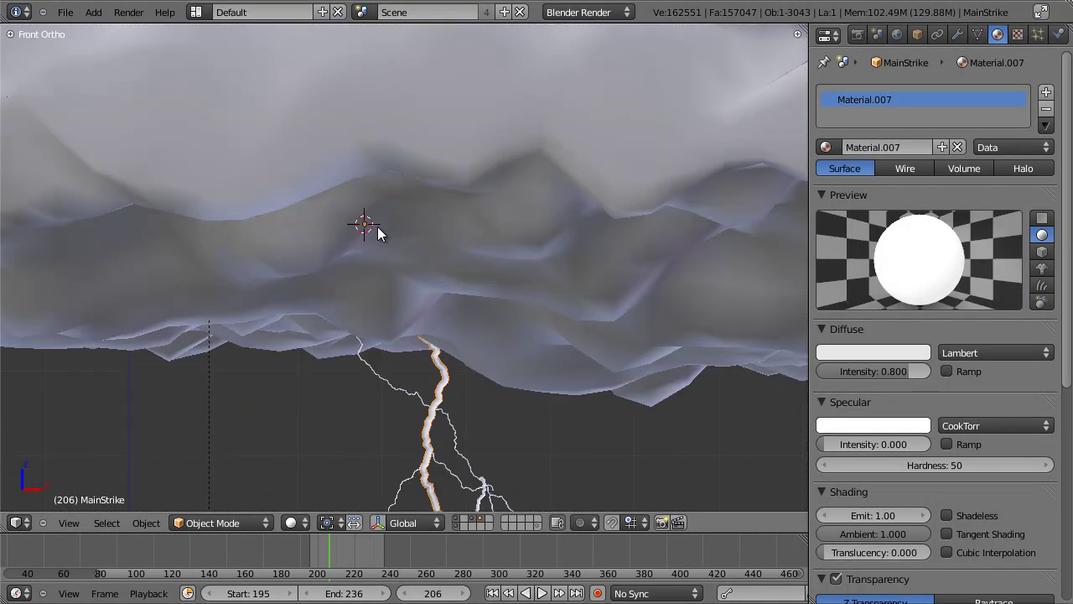
key("shift+a")
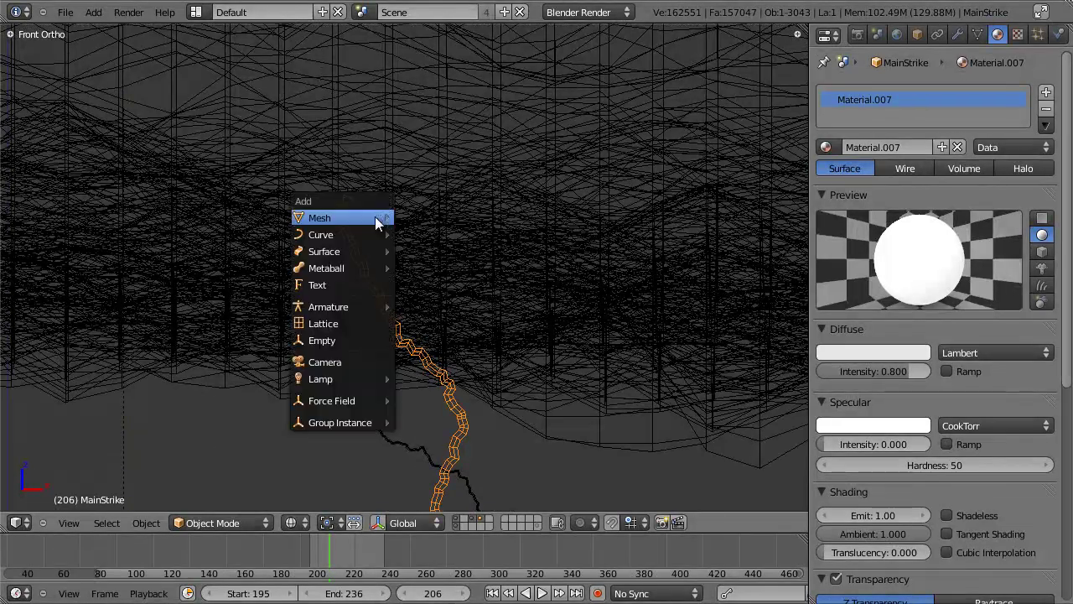
mouse_move(349, 373)
left_click(456, 379)
key("g")
left_click(522, 314)
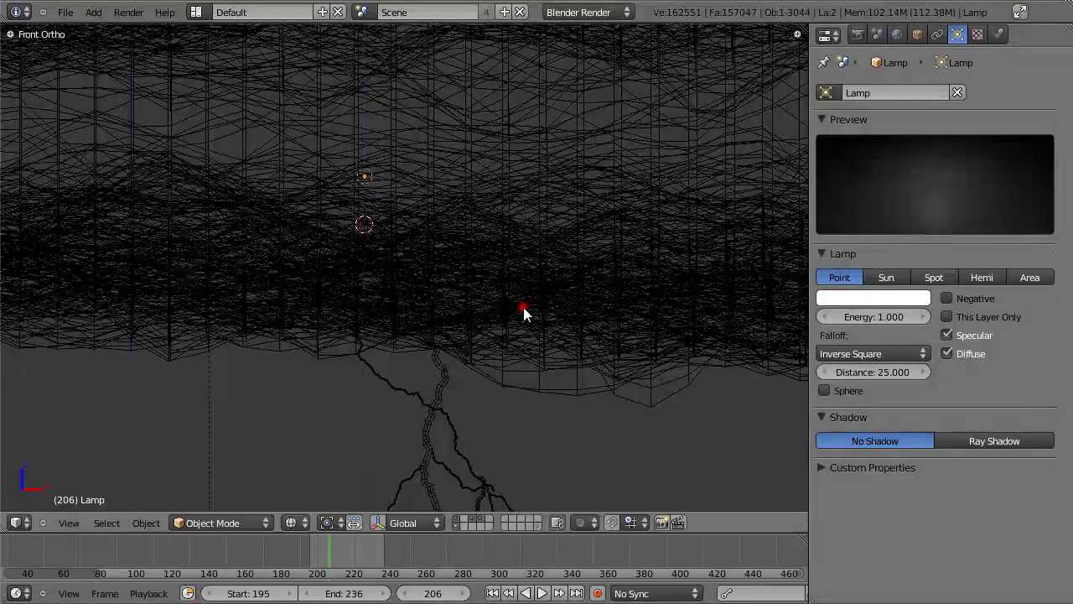
scroll(721, 310, "down", 2)
middle_click_drag(553, 328, 515, 261)
key("g")
key("z")
left_click(381, 172)
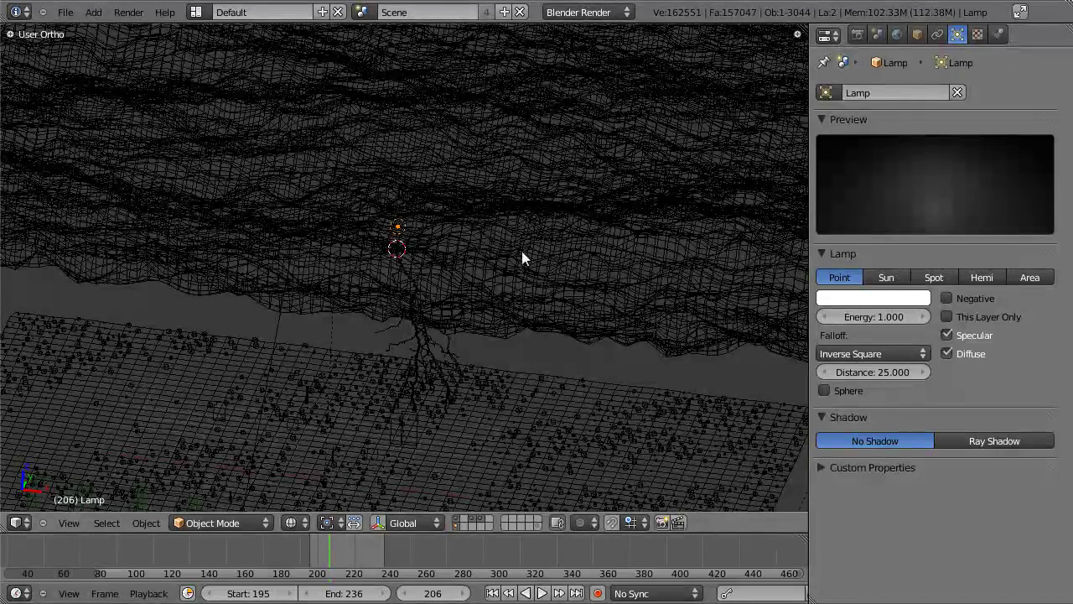
Restrict the lamp's light to a sphere and check its reach around the clouds, including through the camera.
scroll(523, 338, "up", 4)
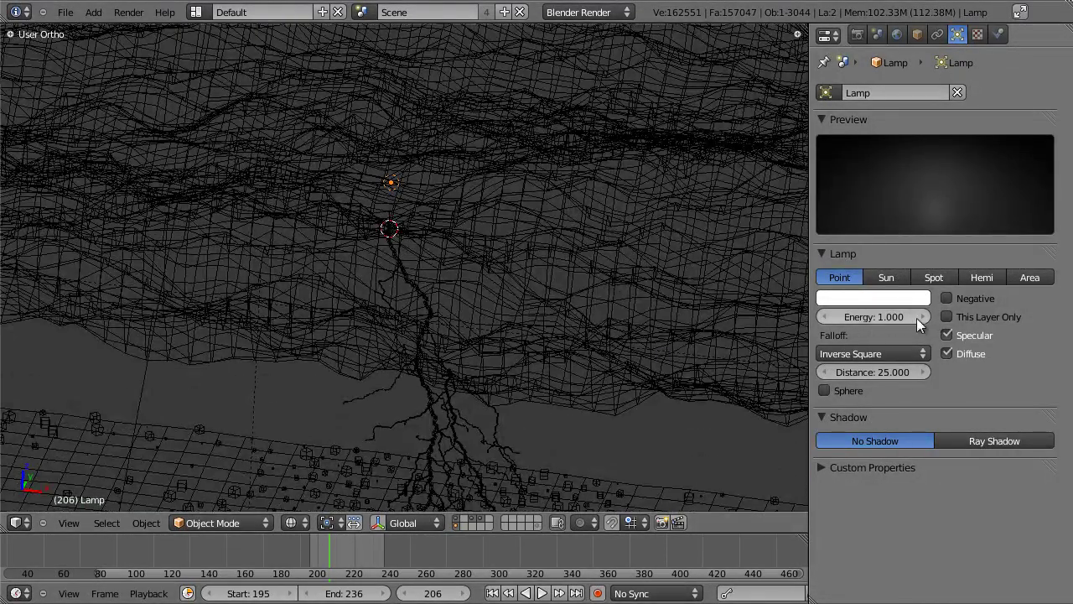
left_click(853, 390)
scroll(510, 322, "down", 5)
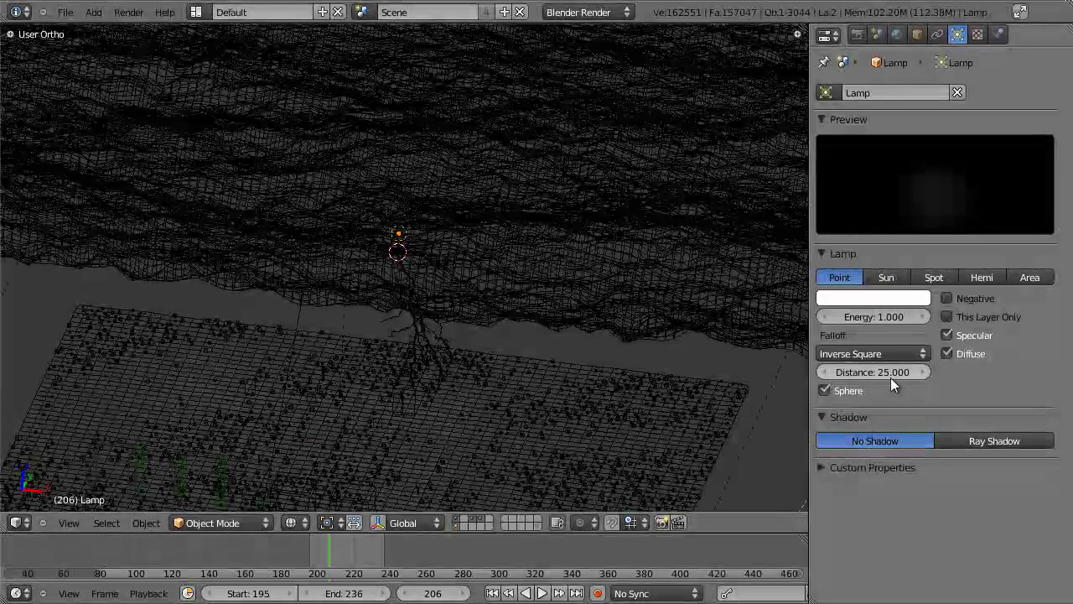
scroll(436, 307, "down", 5)
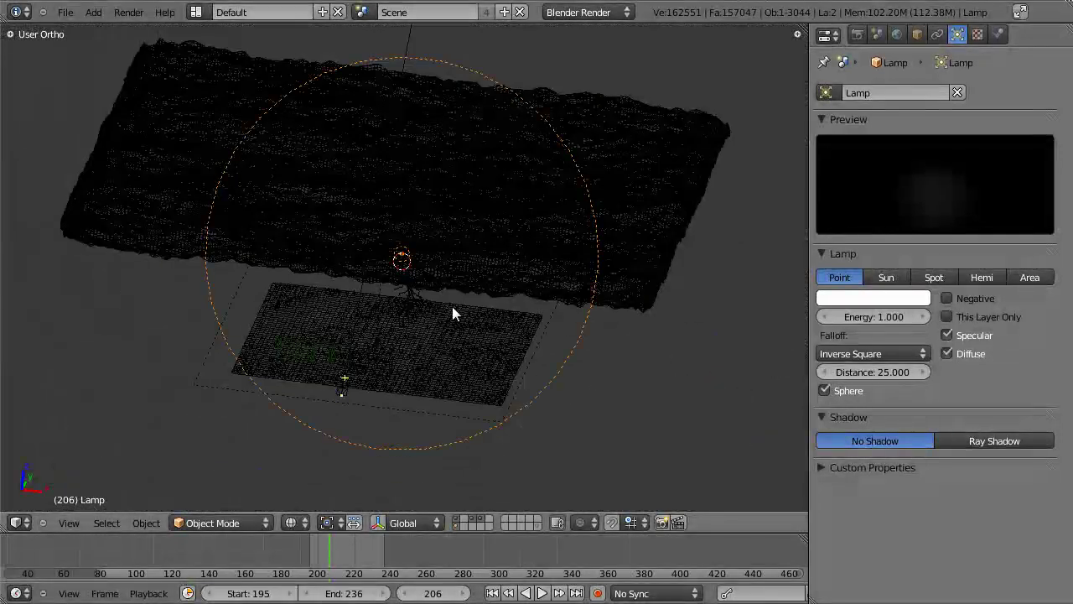
scroll(469, 303, "up", 3)
key("KP_0")
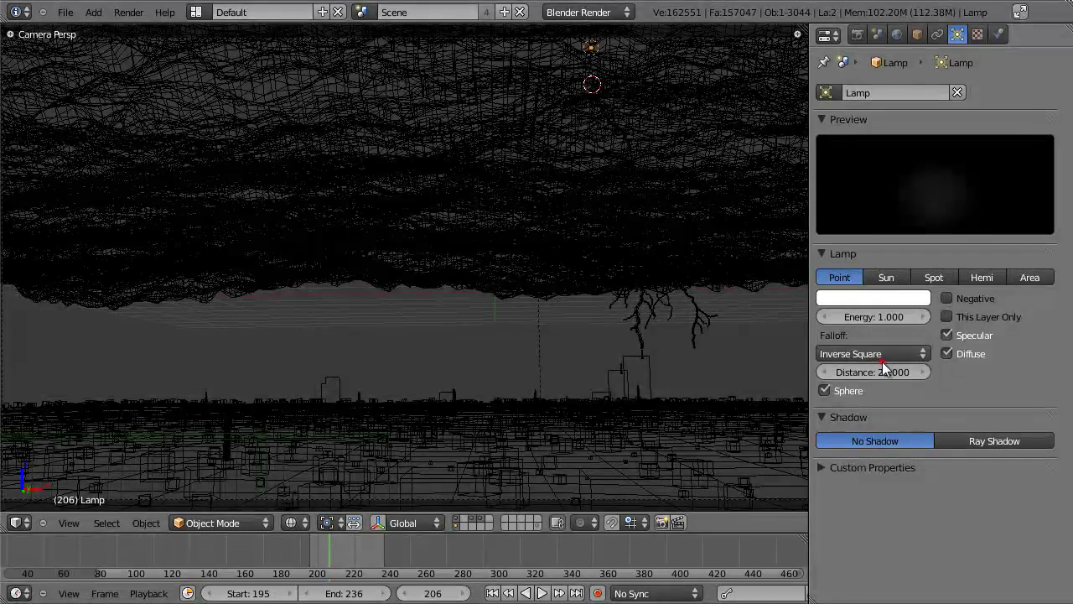
Set the lamp's distance to 10.
left_click(884, 371)
type("20")
key("Escape")
left_click(878, 370)
type("10")
key("Return")
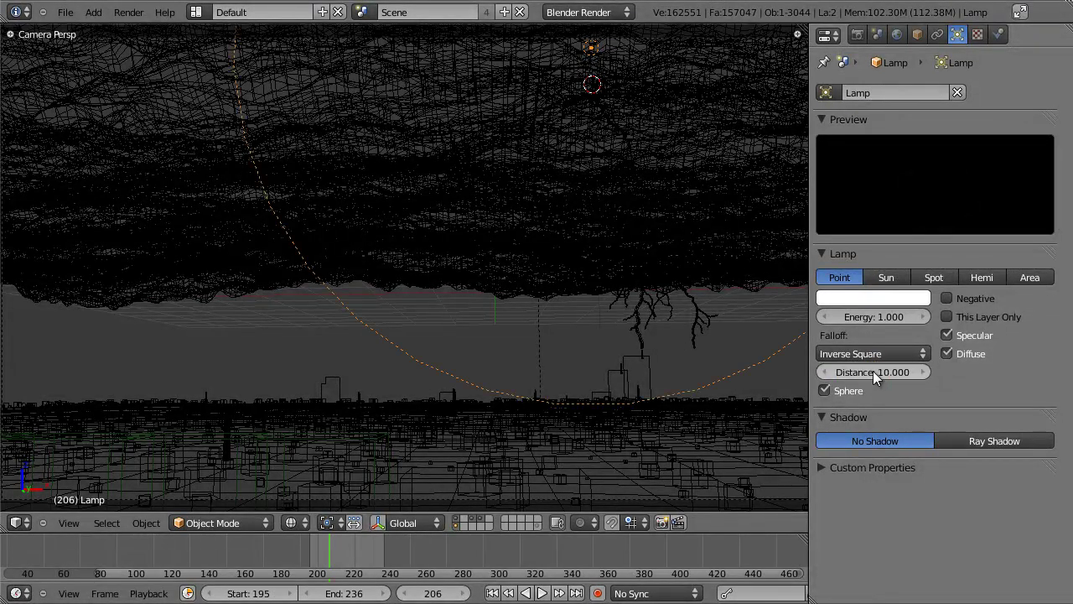
Set the lamp's distance to 12.
scroll(467, 243, "down", 3)
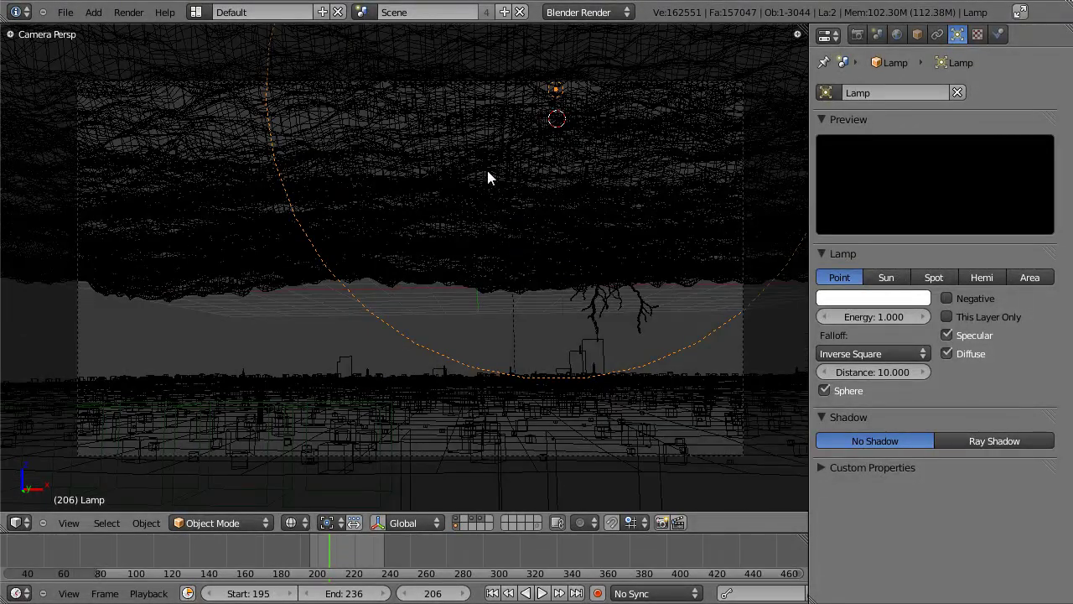
left_click(874, 371)
type("12")
key("Return")
Look over the City render layer settings and render frame 206 to check how the lamp lights the clouds.
left_click(857, 34)
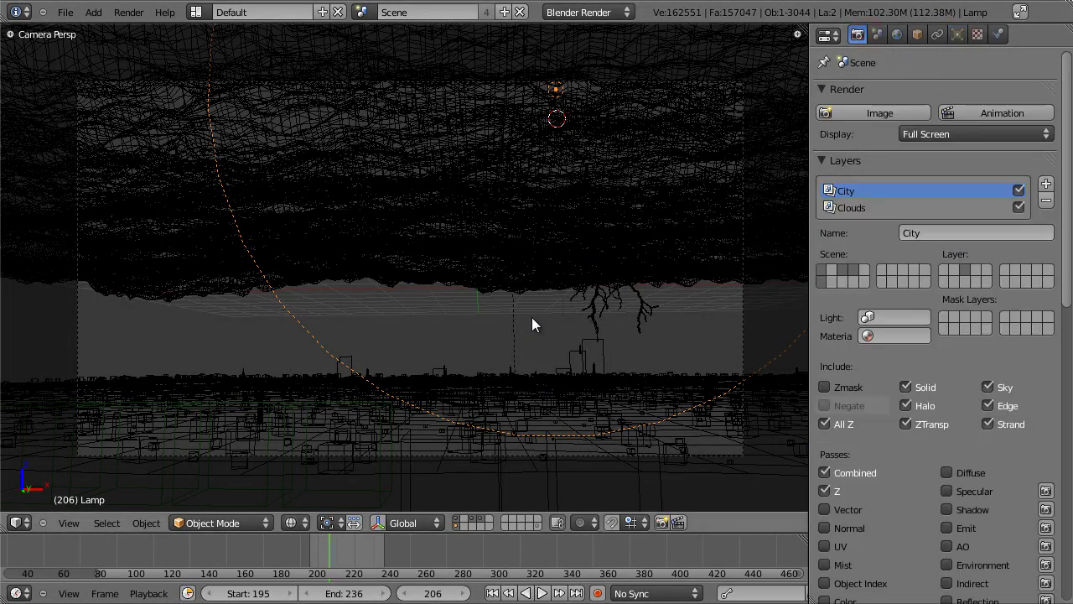
left_click(958, 34)
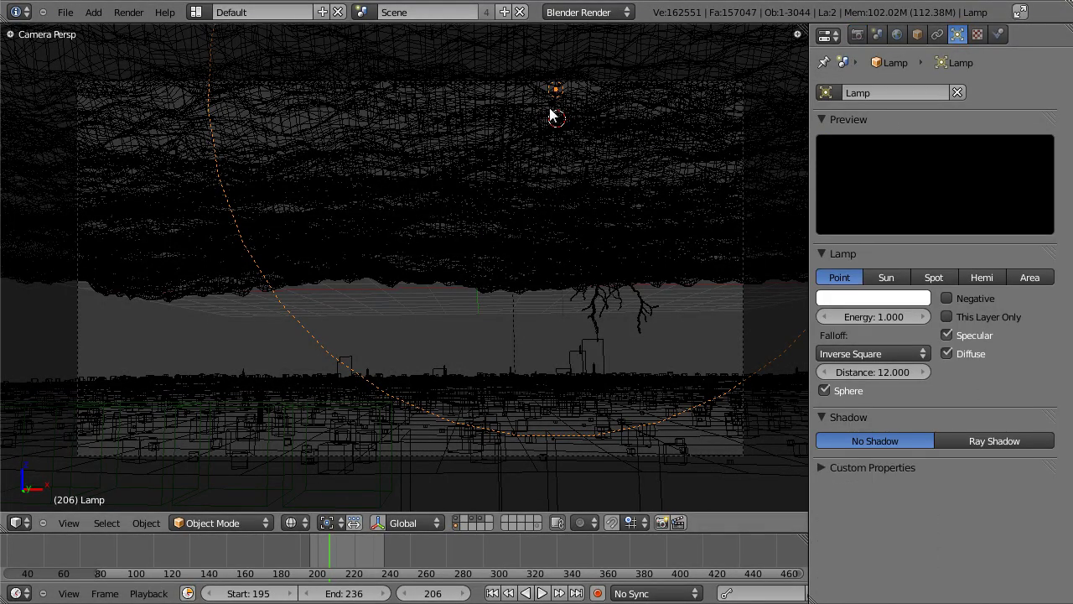
key("F12")
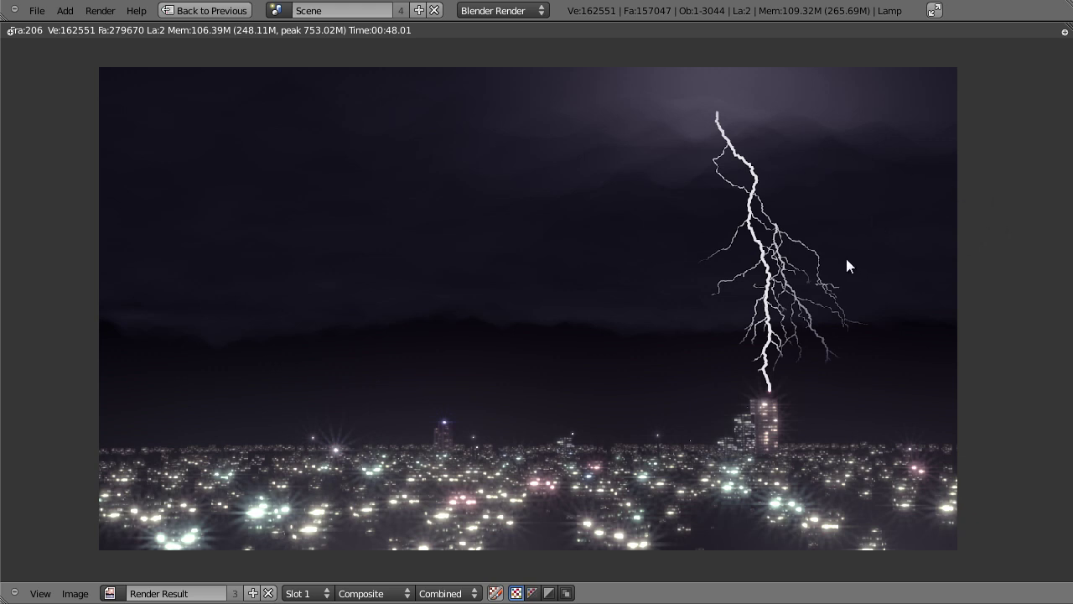
key("Escape")
Split the 3D view into two side-by-side areas and turn the new one into a Graph Editor.
left_click_drag(803, 31, 493, 52)
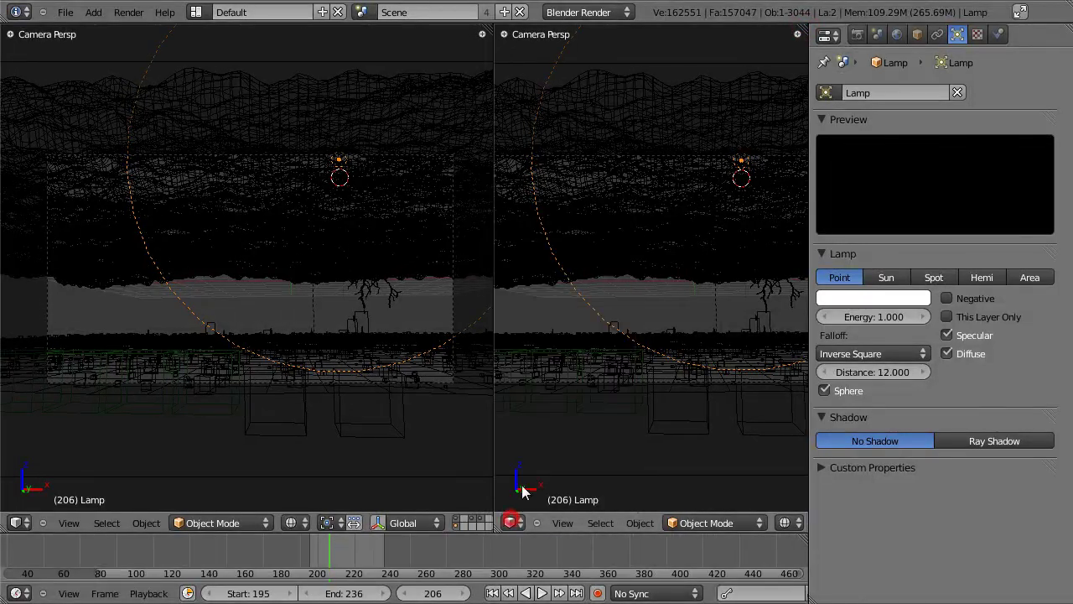
left_click(511, 523)
left_click(536, 471)
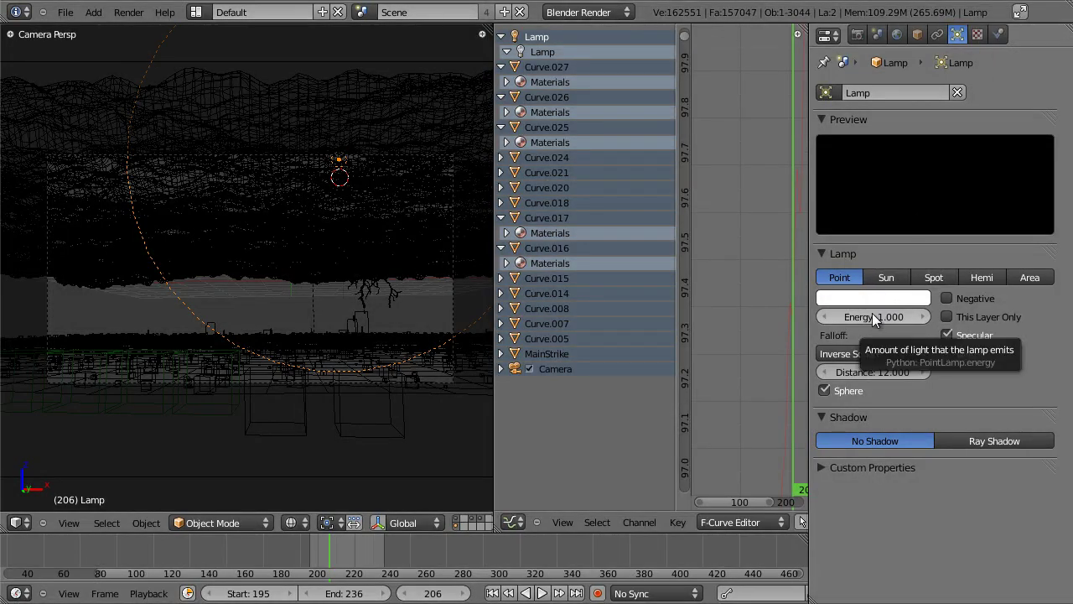
Keyframe the lamp's energy at frame 206 and widen the Graph Editor's curve area around that keyframe.
key("i")
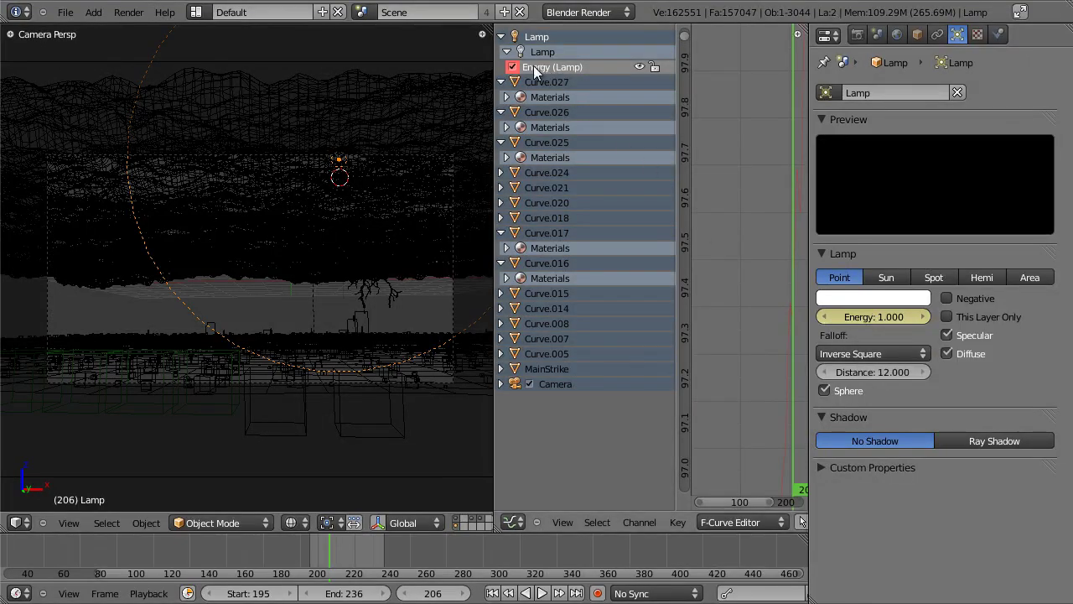
left_click_drag(496, 159, 401, 160)
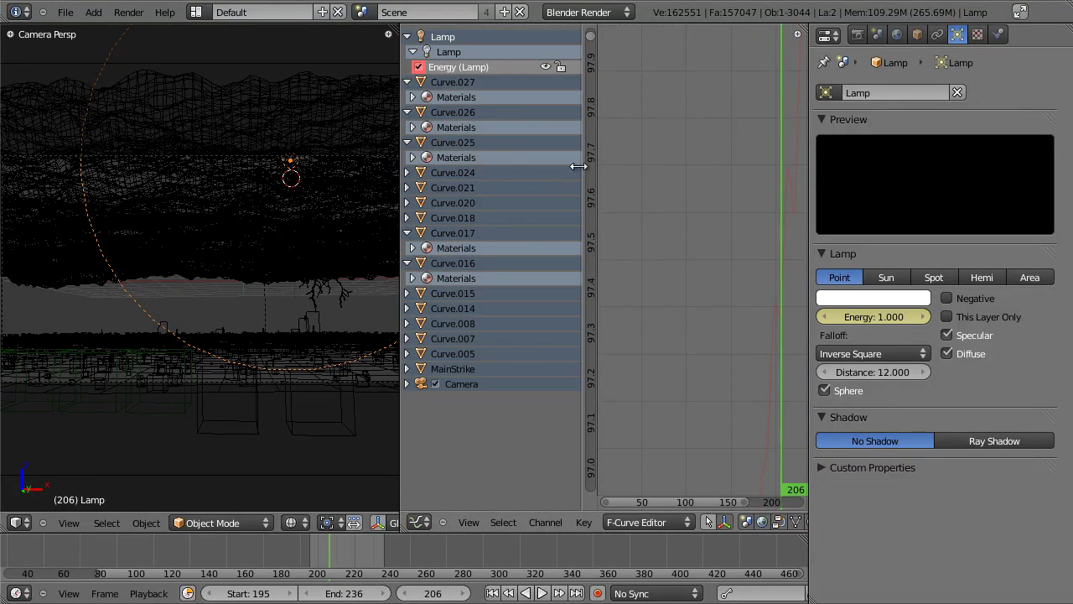
left_click_drag(579, 167, 525, 167)
key("Home")
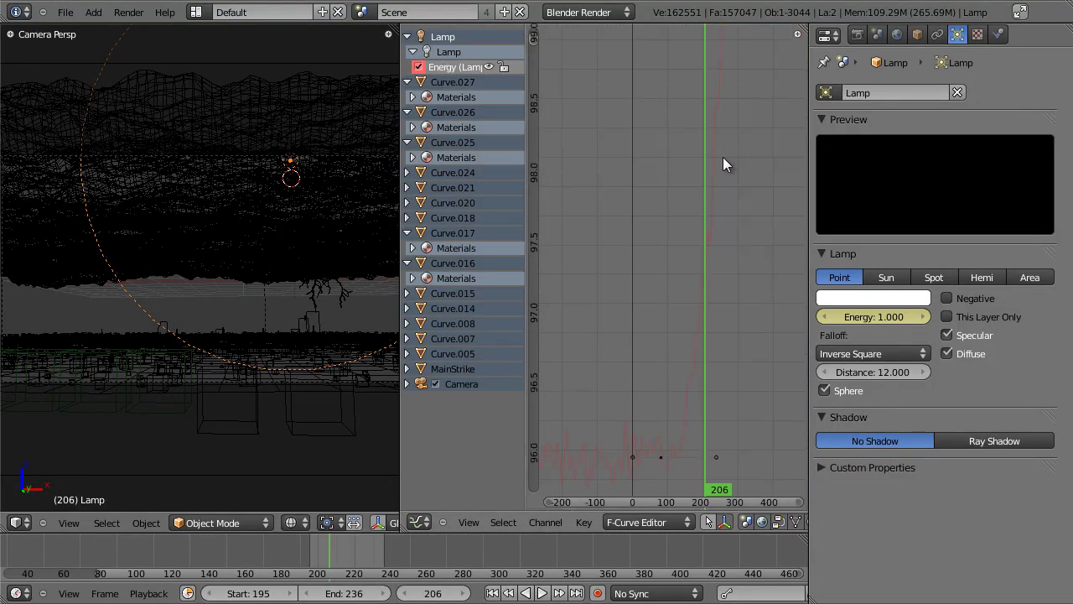
middle_click_drag(721, 400, 699, 297)
scroll(639, 179, "up", 4)
scroll(698, 297, "up", 2)
scroll(700, 301, "up", 8)
right_click(726, 384)
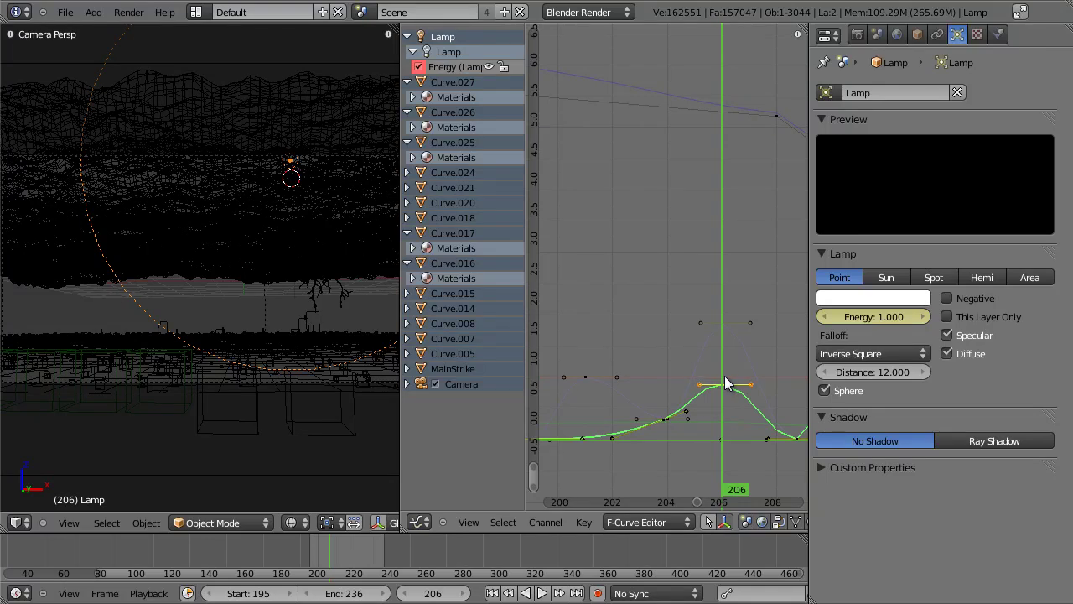
key("g")
key("Escape")
Raise the lamp's energy keyframe at frame 206 to about 15, moving it only along the value axis.
scroll(728, 301, "down", 5)
middle_click_drag(702, 338, 689, 342)
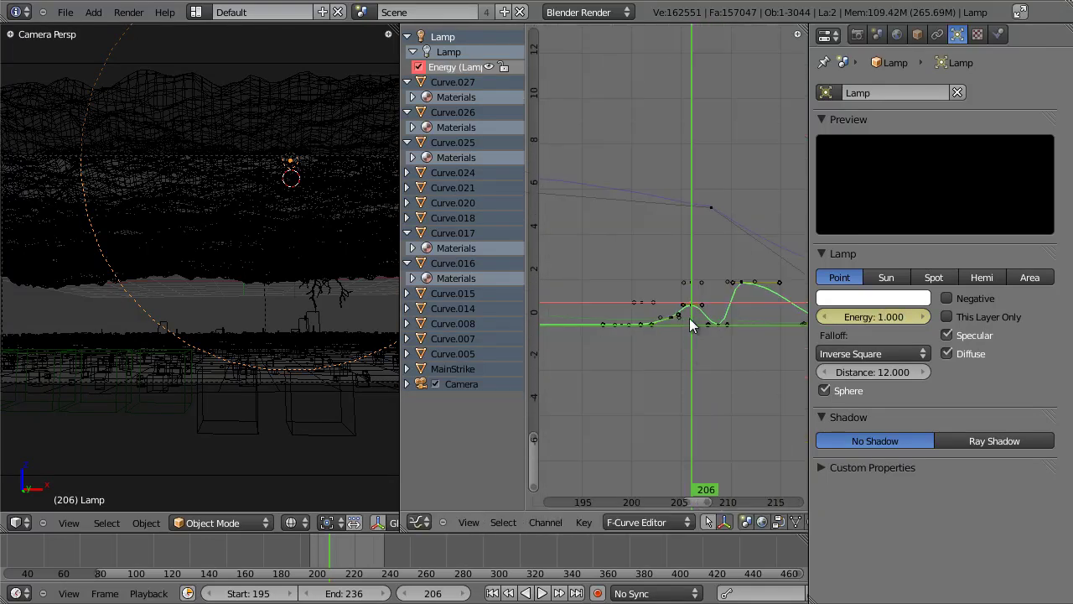
middle_click_drag(691, 124, 687, 273, "ctrl")
key("g")
key("y")
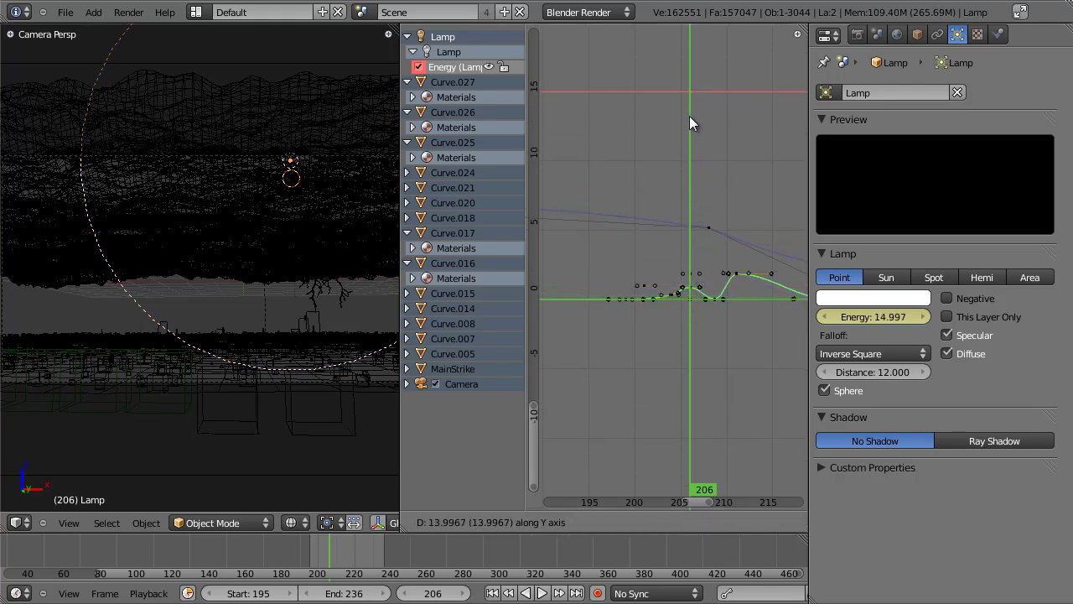
left_click(690, 117)
middle_click_drag(690, 116, 692, 283, "ctrl")
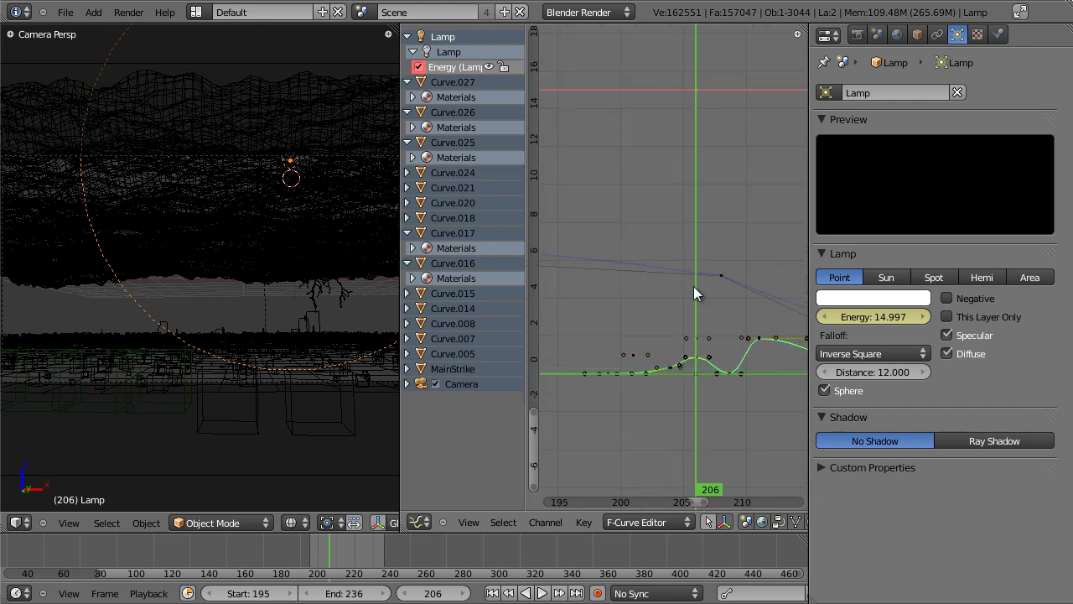
Add a keyframe to the lamp's energy curve at frame 203 and lower it to about 4.5.
left_click(670, 271)
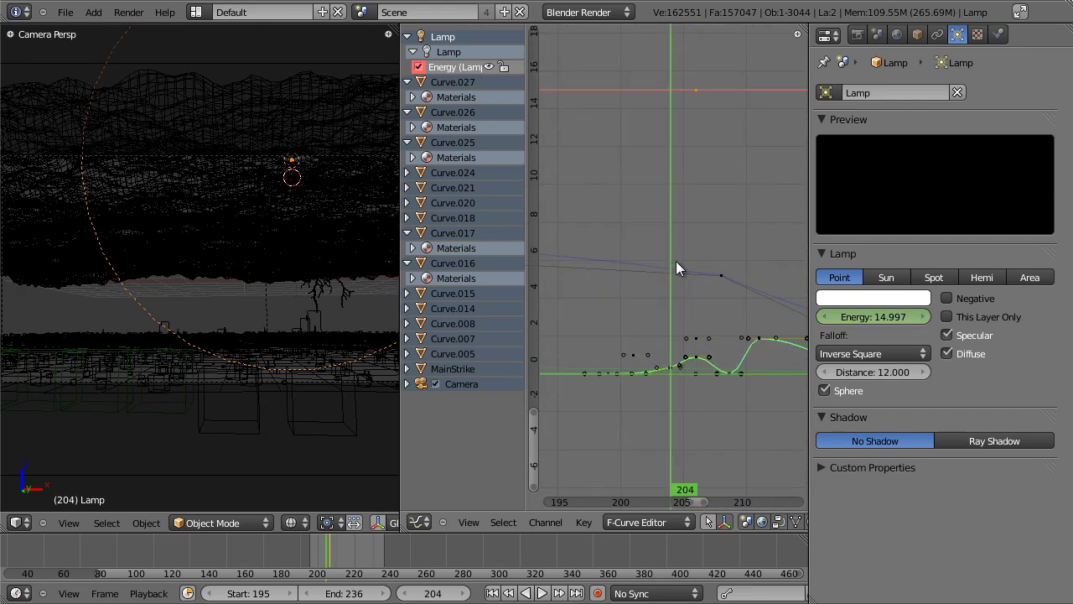
left_click(661, 255, "ctrl")
scroll(662, 260, "up", 1)
key("g")
key("y")
left_click(691, 300)
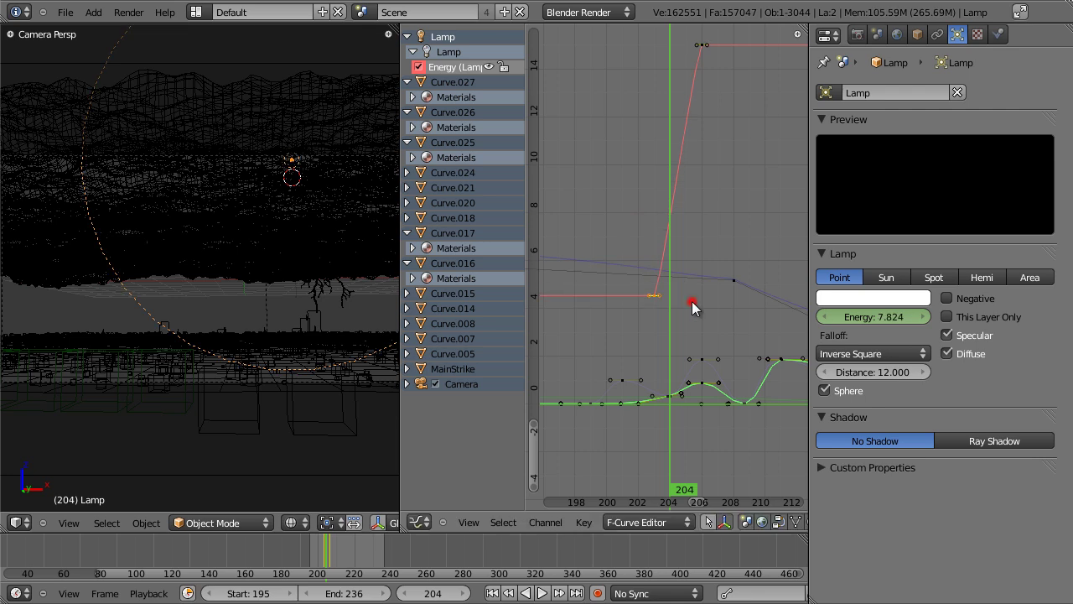
Add lamp energy keyframes of about 11 at frame 201 and about 0 just before it, near frame 200.
key("Left")
key("Left")
key("Left")
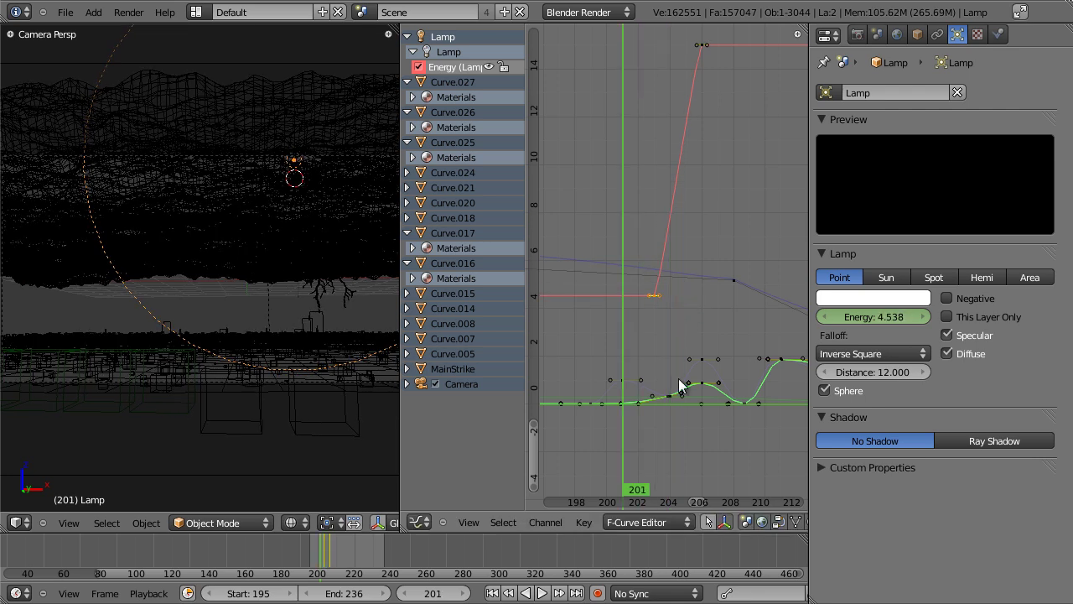
scroll(639, 386, "up", 2)
left_click(608, 424)
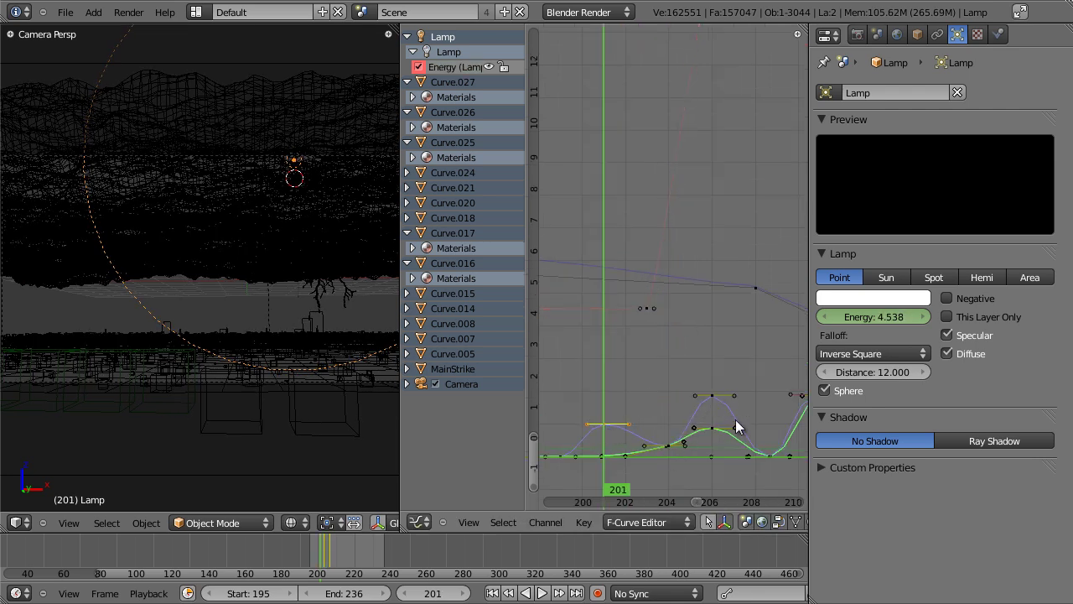
scroll(783, 394, "down", 2)
left_click(654, 297)
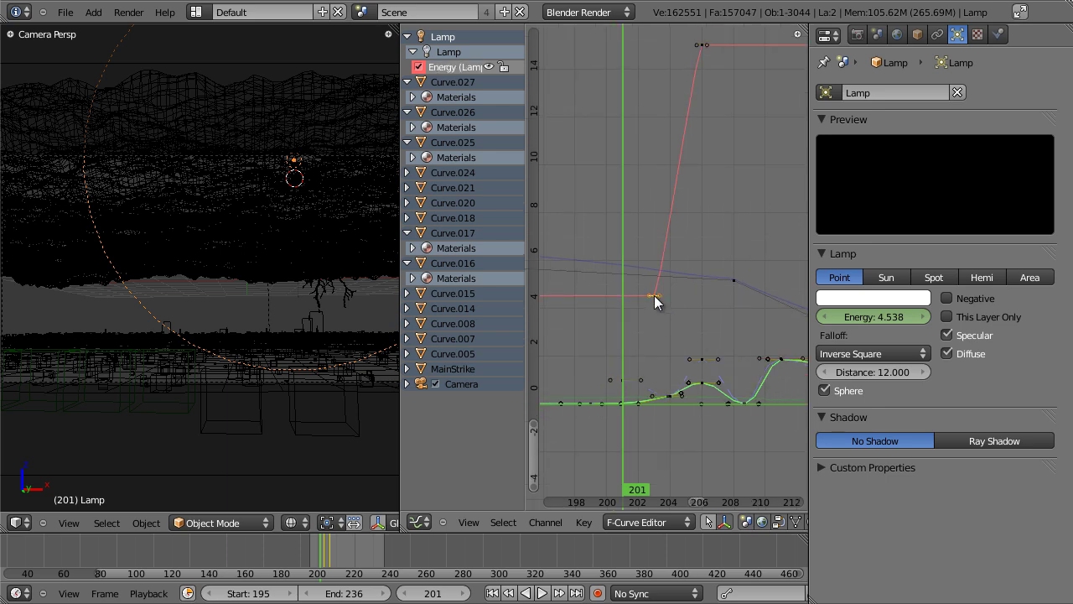
left_click(623, 143, "ctrl")
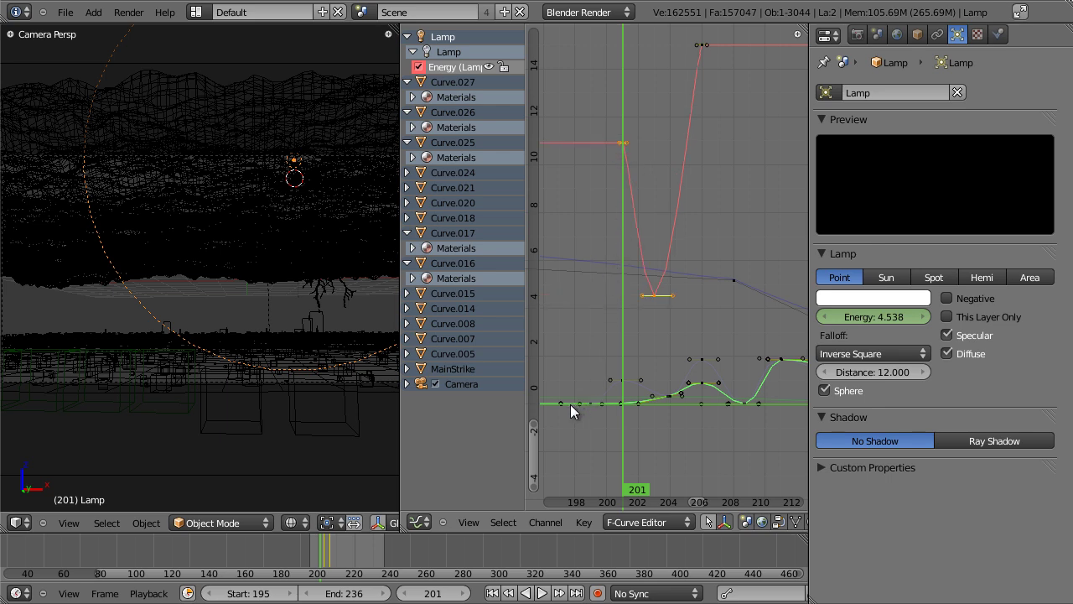
left_click(604, 403, "ctrl")
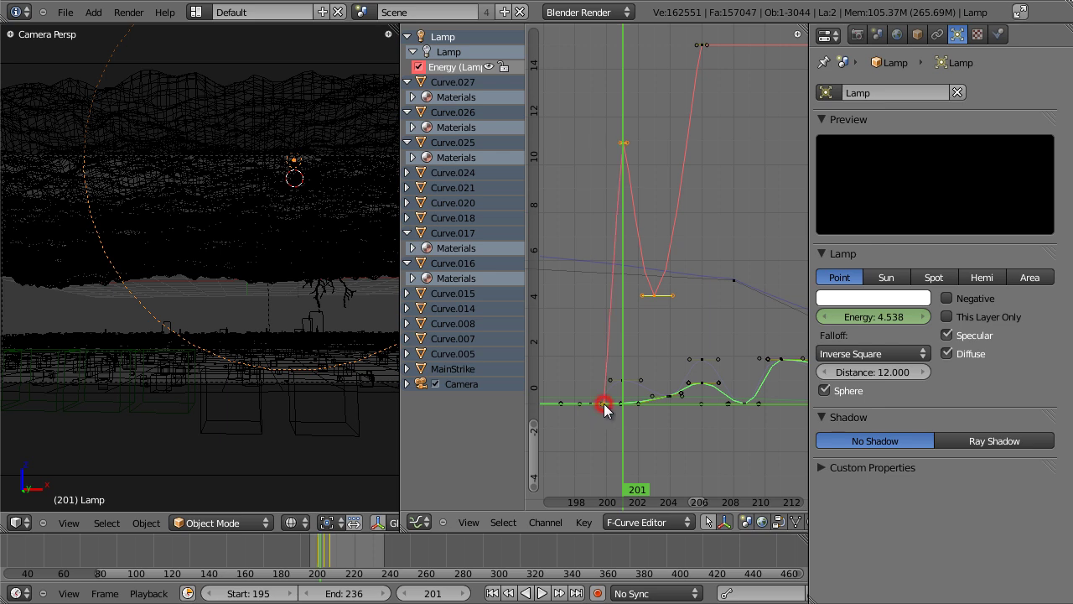
Add lamp energy keyframes of about 7.6 at frame 208 and about 15 at frame 210.
middle_click_drag(628, 355, 654, 305)
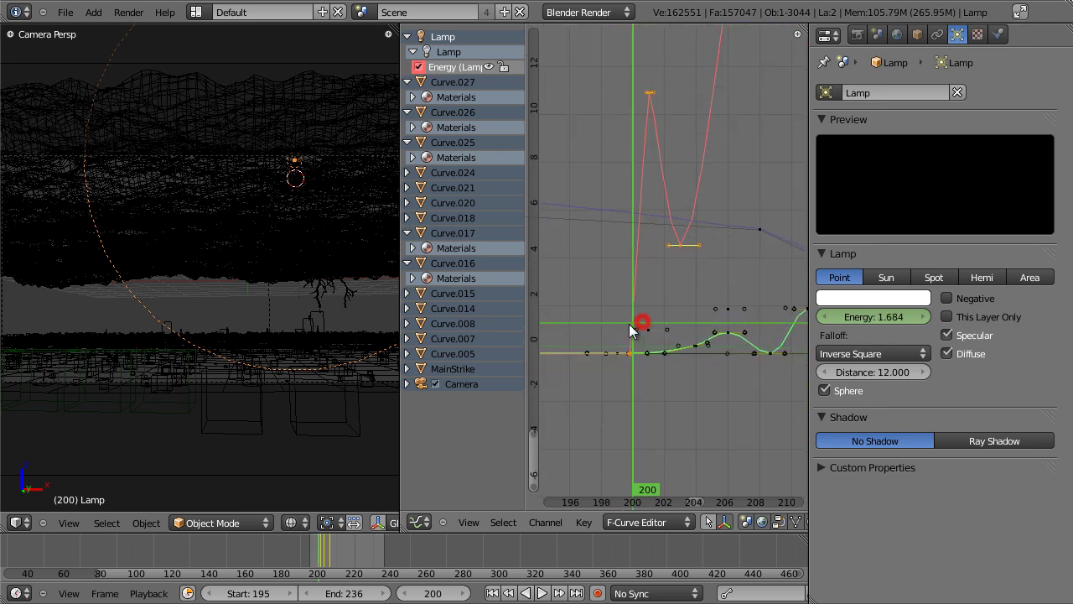
left_click_drag(663, 330, 679, 333)
scroll(679, 333, "down", 2)
middle_click_drag(683, 323, 655, 356)
left_click_drag(659, 354, 685, 351)
middle_click_drag(661, 344, 648, 344)
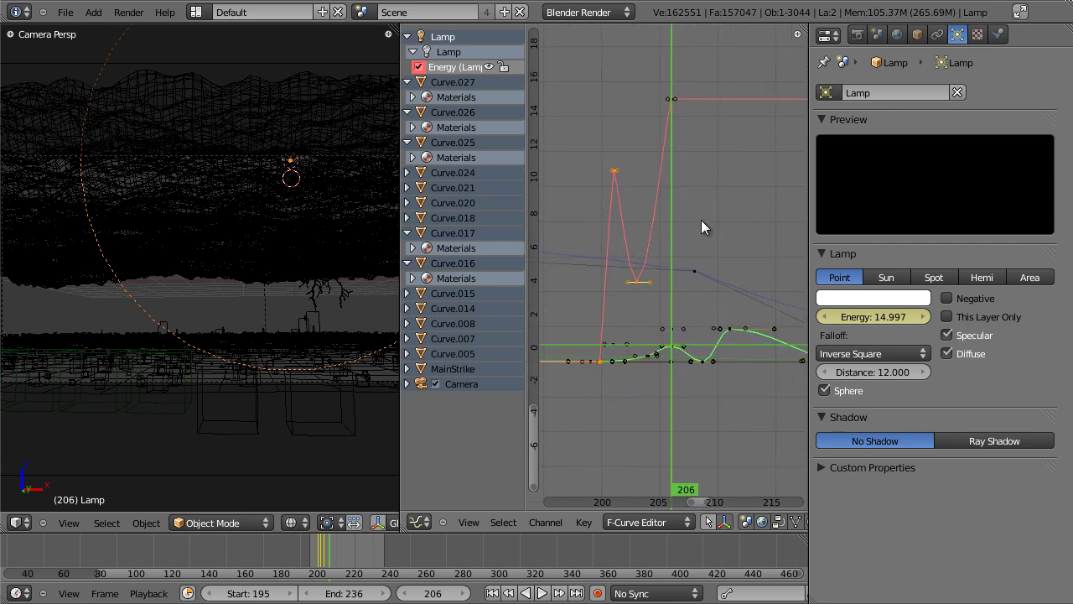
left_click(692, 228, "ctrl")
scroll(709, 151, "down", 1)
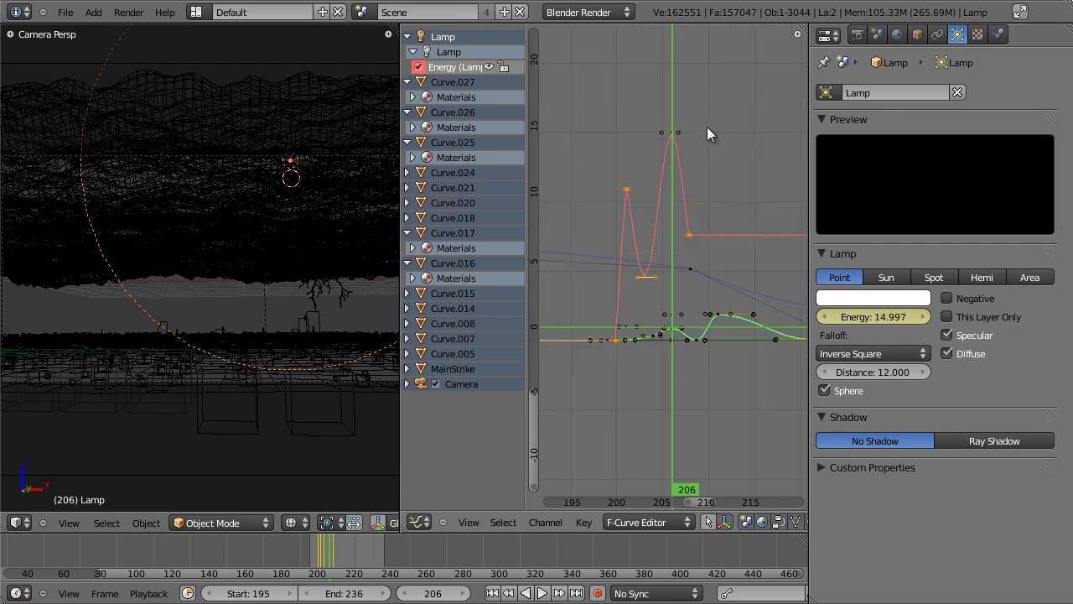
left_click(709, 131, "ctrl")
Lower the lamp's energy keyframe at frame 206 to about 12.4.
right_click(670, 131)
key("g")
key("y")
left_click(669, 172)
middle_click_drag(715, 143, 668, 141)
scroll(667, 141, "up", 2)
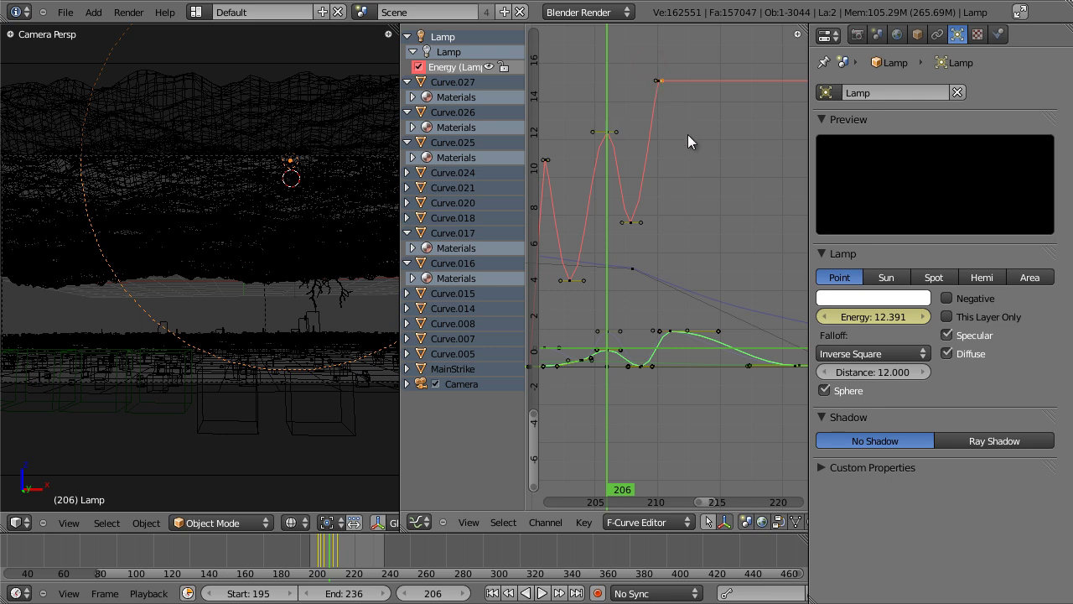
End the lamp's energy curve with a keyframe near frame 221, placed on the zero line.
scroll(733, 251, "down", 1)
left_click(778, 347)
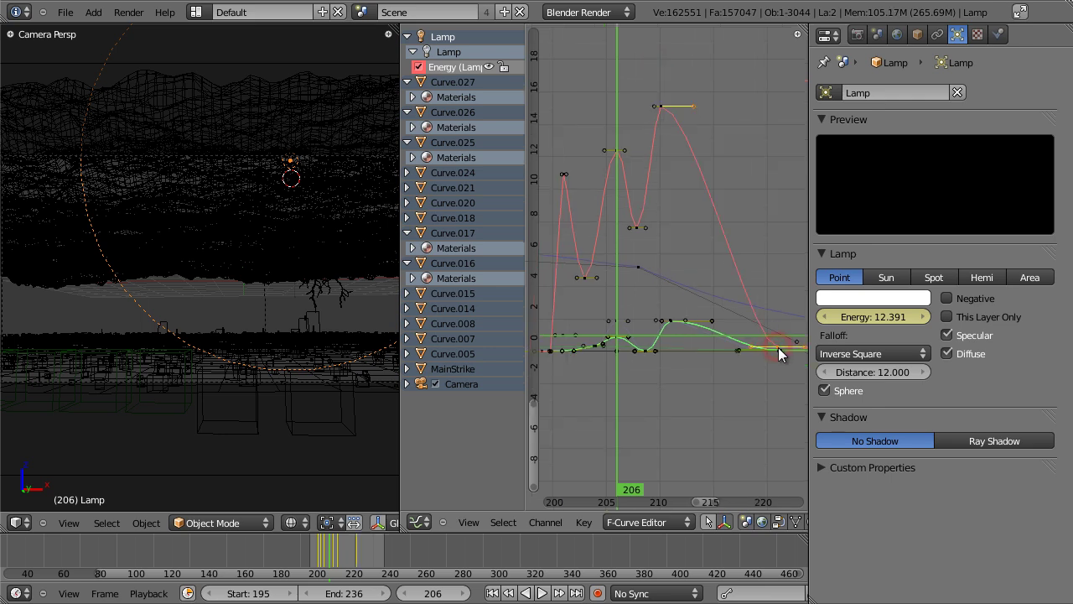
scroll(670, 292, "up", 4)
left_click(651, 338)
key("g")
left_click(657, 339)
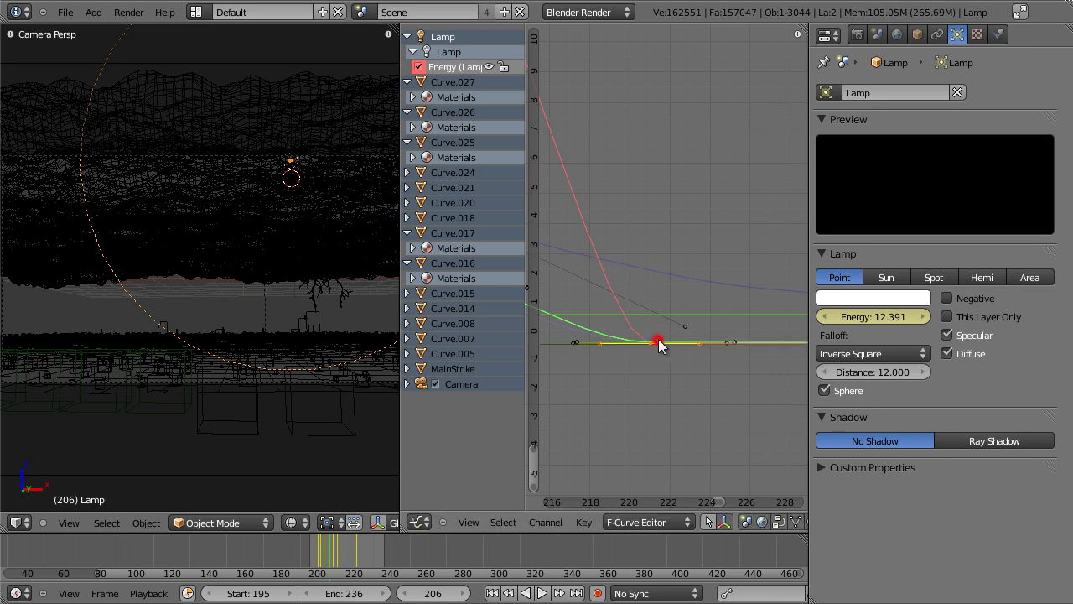
Move to frame 210 and save over lightning-test-TUTORIAL2-liverecording.blend.
key("Home")
middle_click_drag(667, 305, 701, 287, "ctrl")
left_click(700, 285)
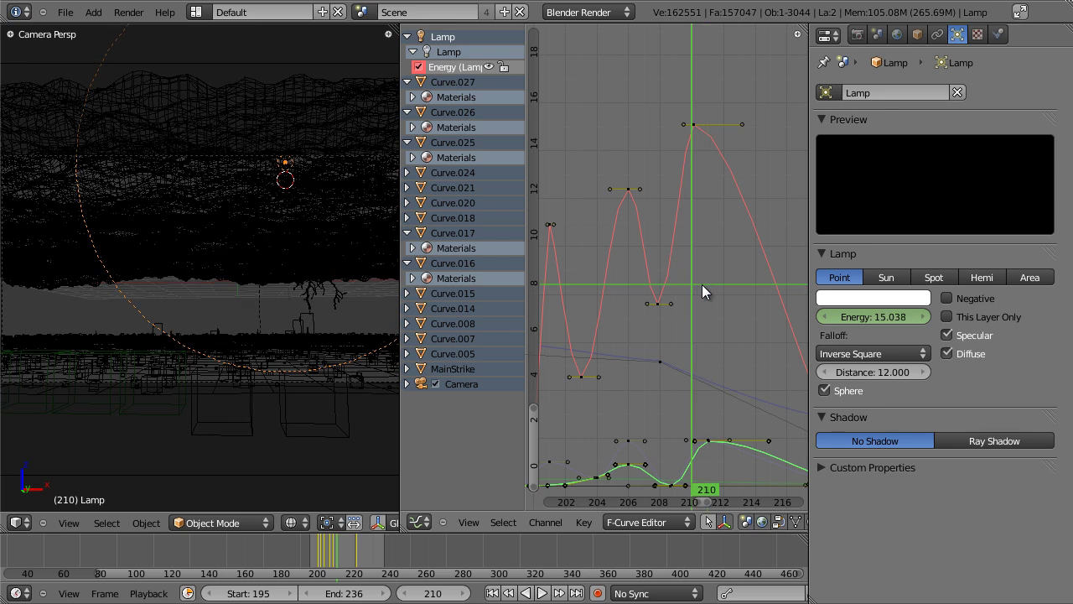
key("Left")
scroll(222, 311, "down", 3)
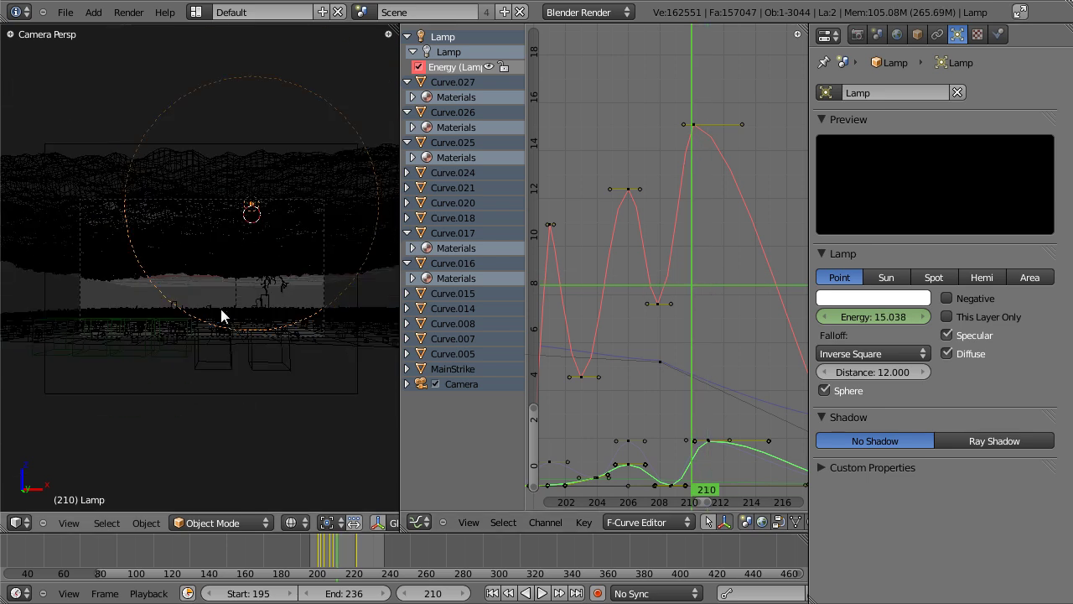
key("KP_0")
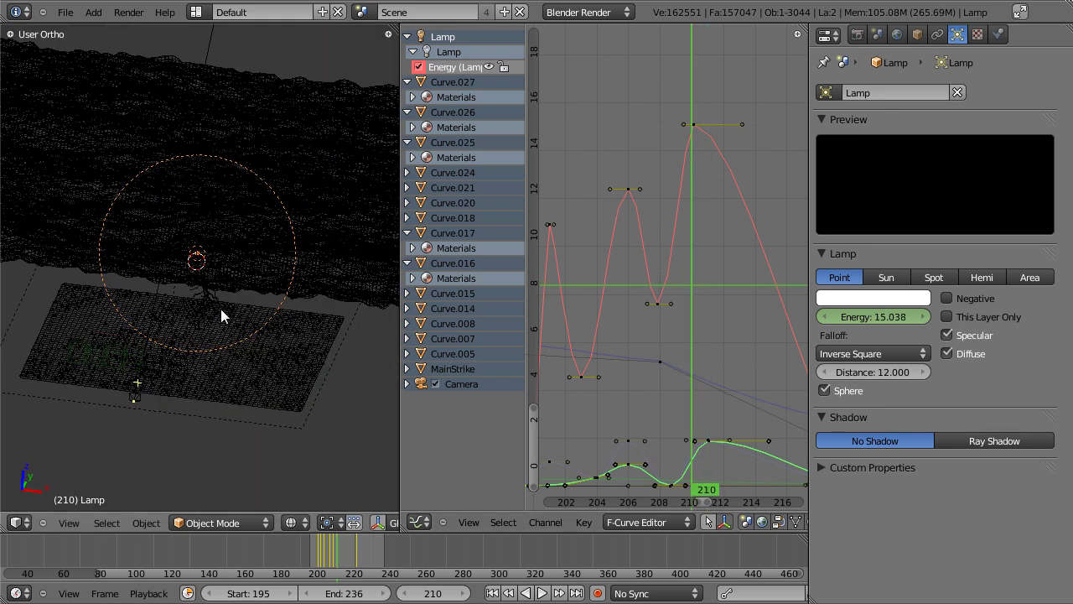
key("KP_0")
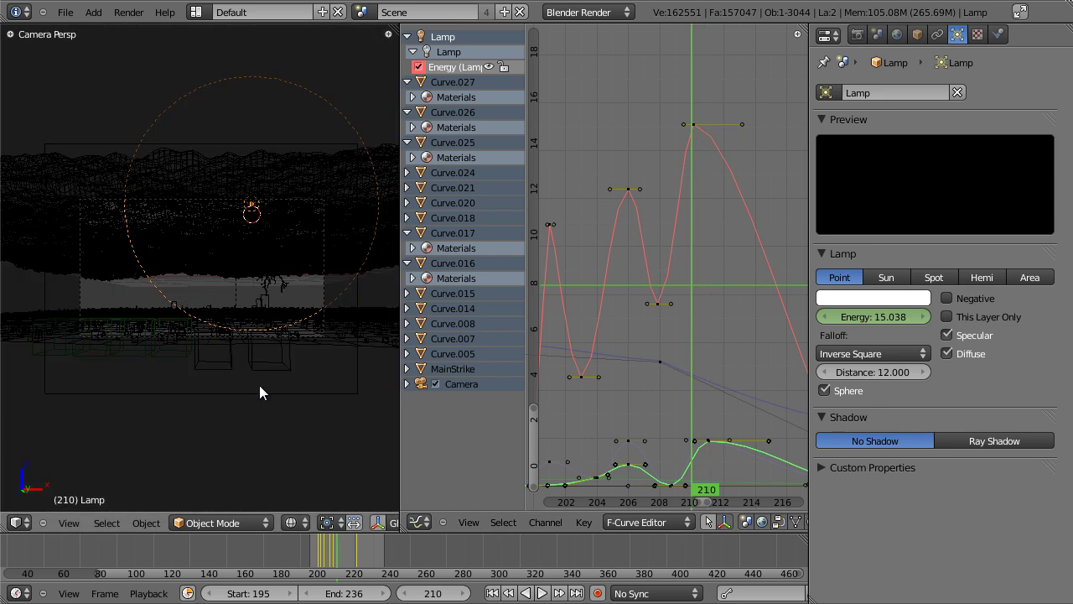
key("ctrl+s")
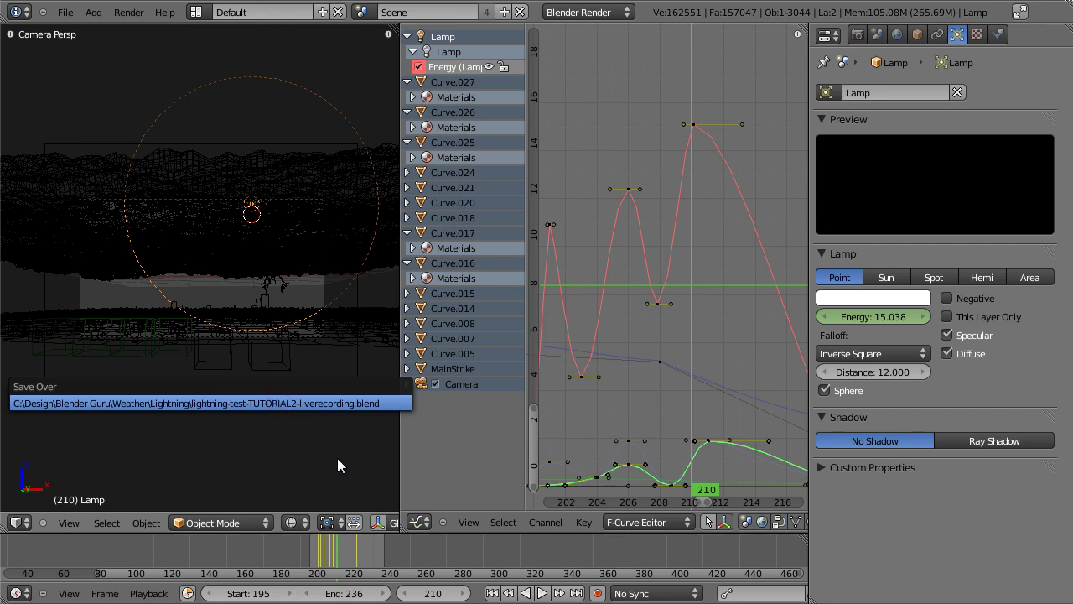
key("Return")
Render frame 210 and examine how the lamp lights the clouds around the lightning strike.
key("F12")
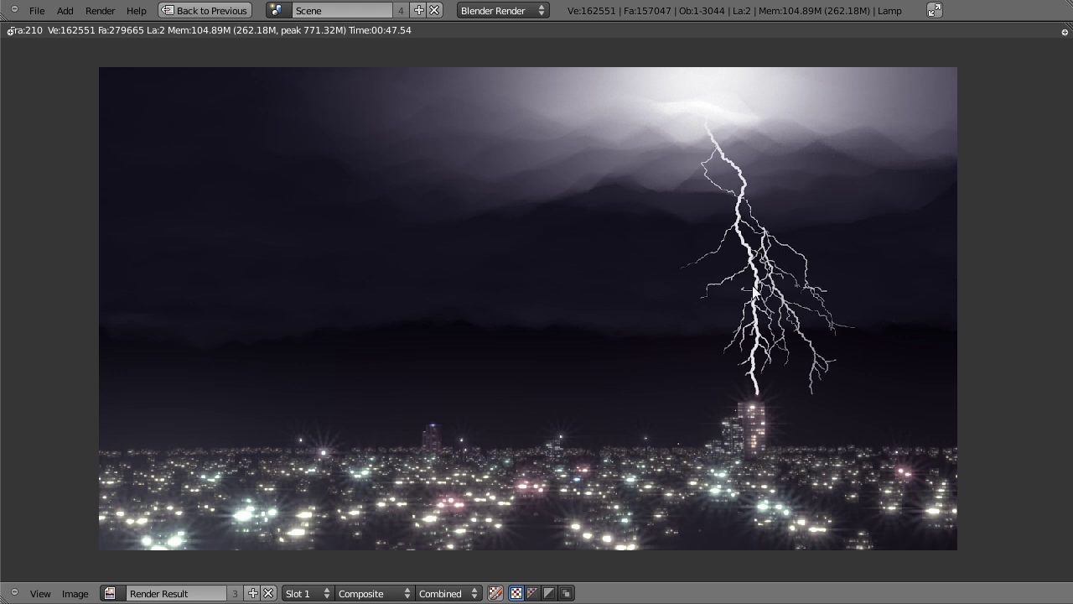
mouse_move(659, 206)
middle_mouse_down()
mouse_move(664, 184)
mouse_move(683, 196)
middle_mouse_up()
scroll(686, 182, "up", 1)
scroll(683, 197, "down", 2)
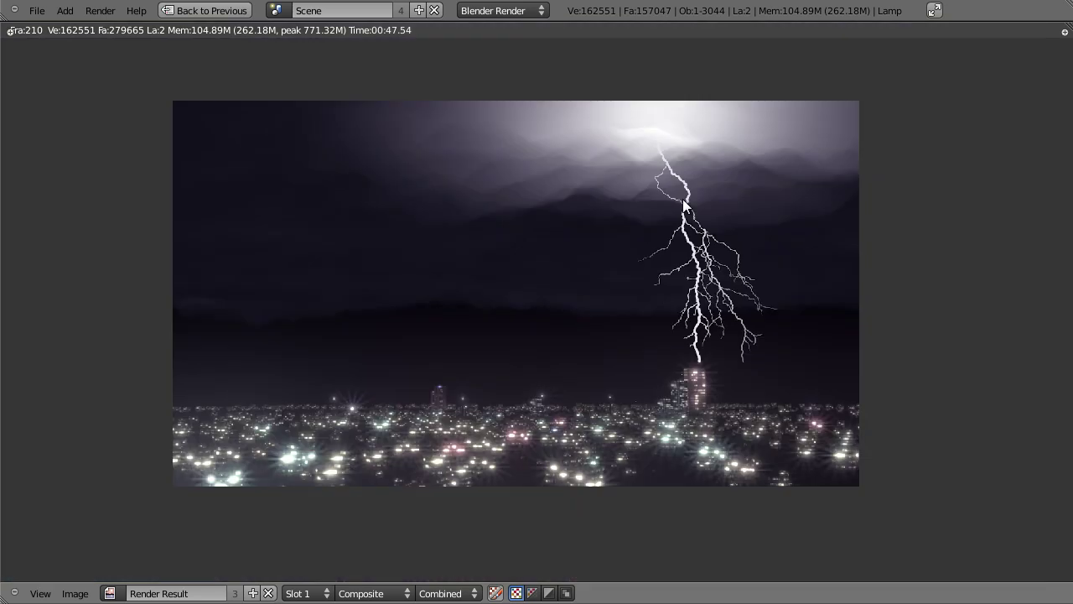
scroll(683, 197, "up", 1)
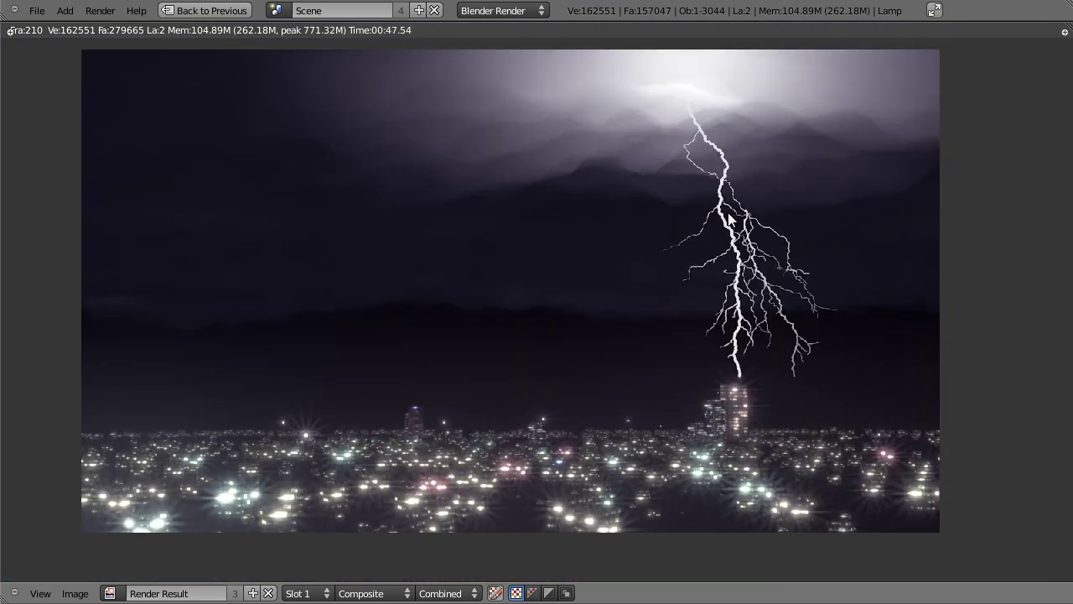
key("Escape")
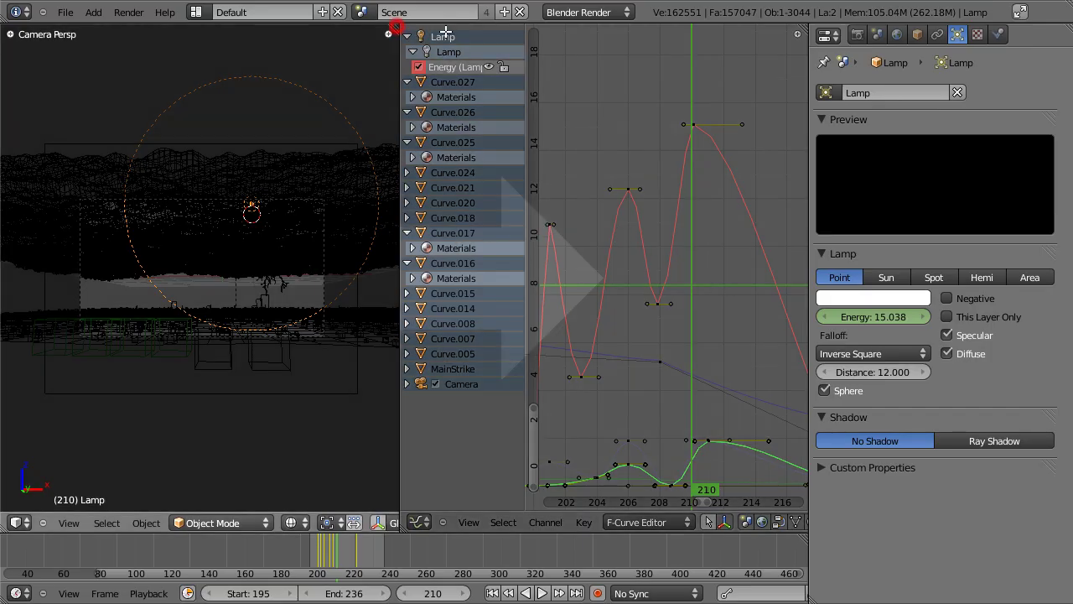
Merge the Graph Editor area back into the 3D view and select the main lightning strike.
left_click_drag(445, 32, 496, 175)
right_click(591, 313)
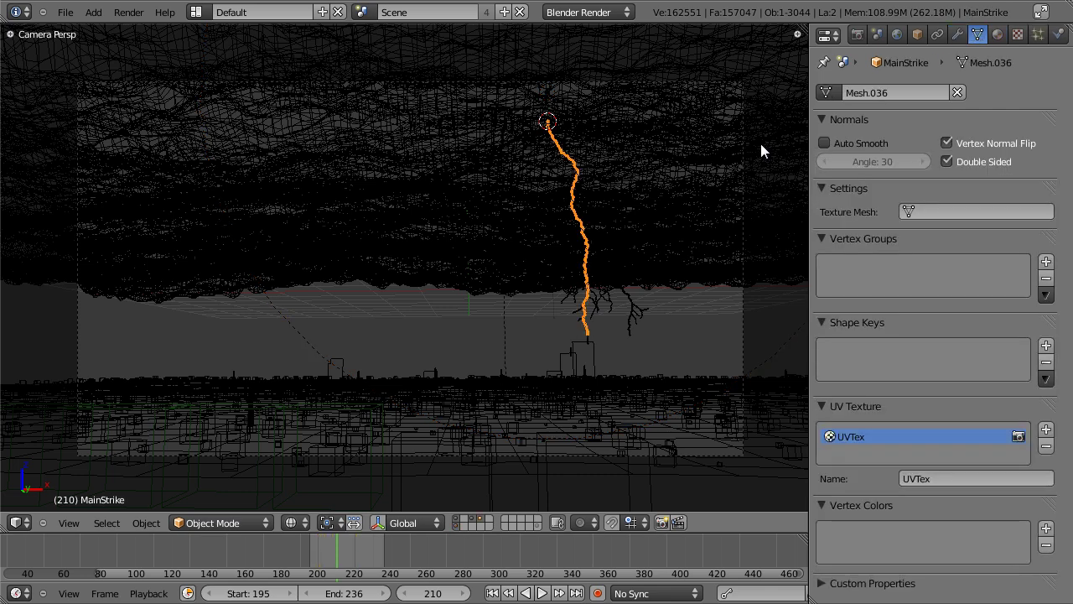
scroll(572, 243, "down", 3, "ctrl")
scroll(562, 237, "up", 2)
scroll(564, 243, "down", 2)
Add a third render layer and limit it to object layer 4.
left_click(857, 34)
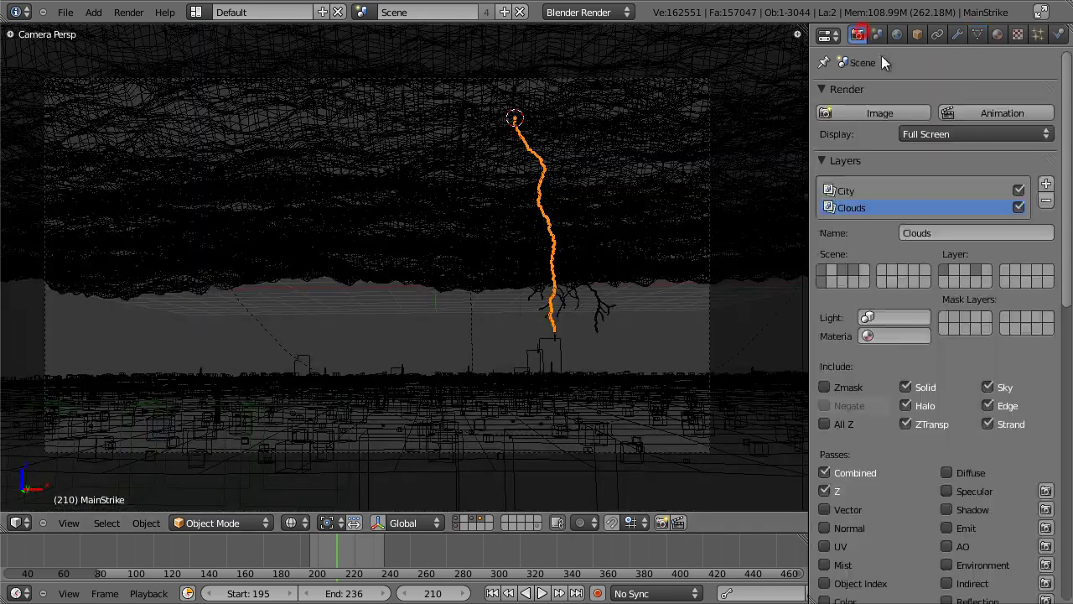
left_click(1045, 183)
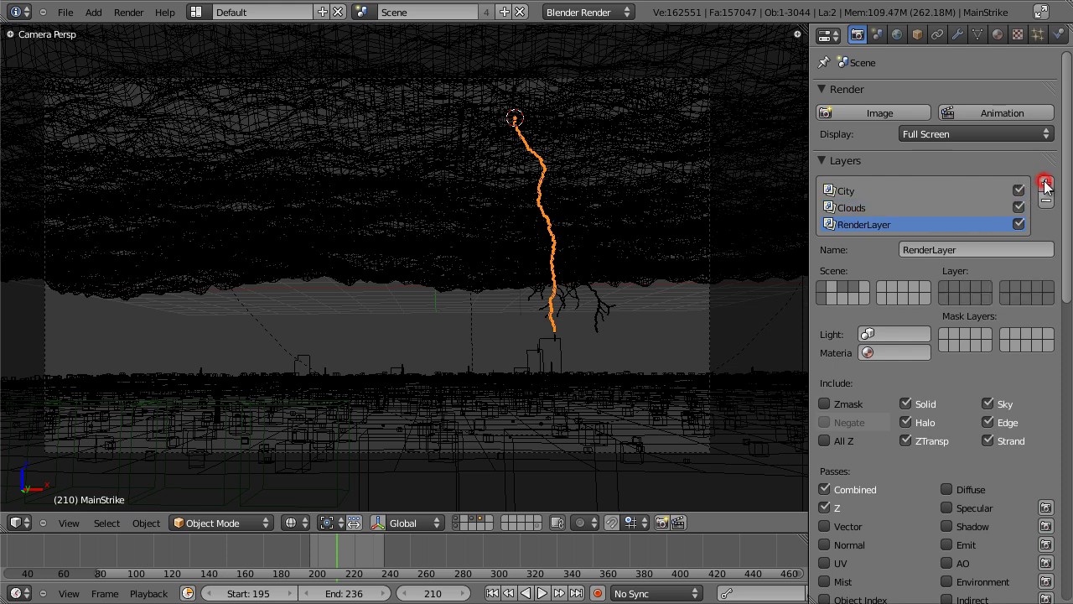
left_click(977, 251)
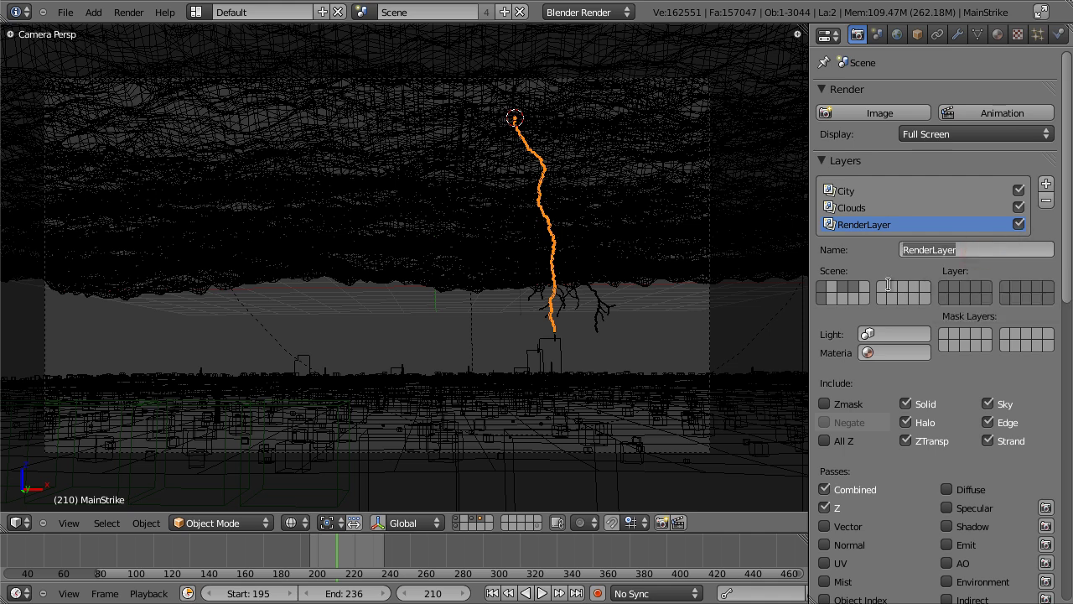
left_click(488, 545)
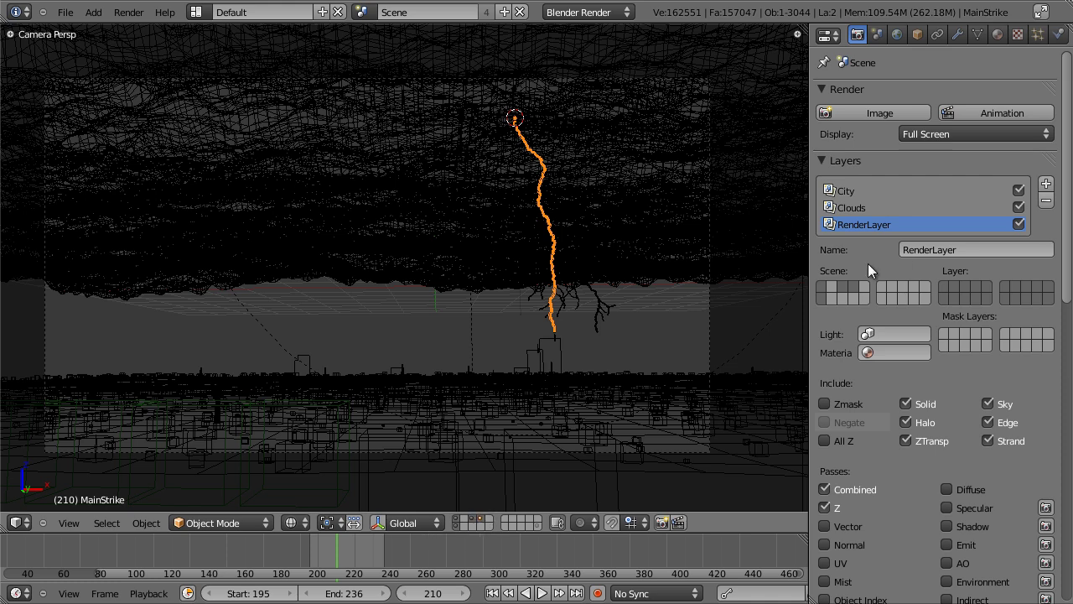
left_click(976, 287)
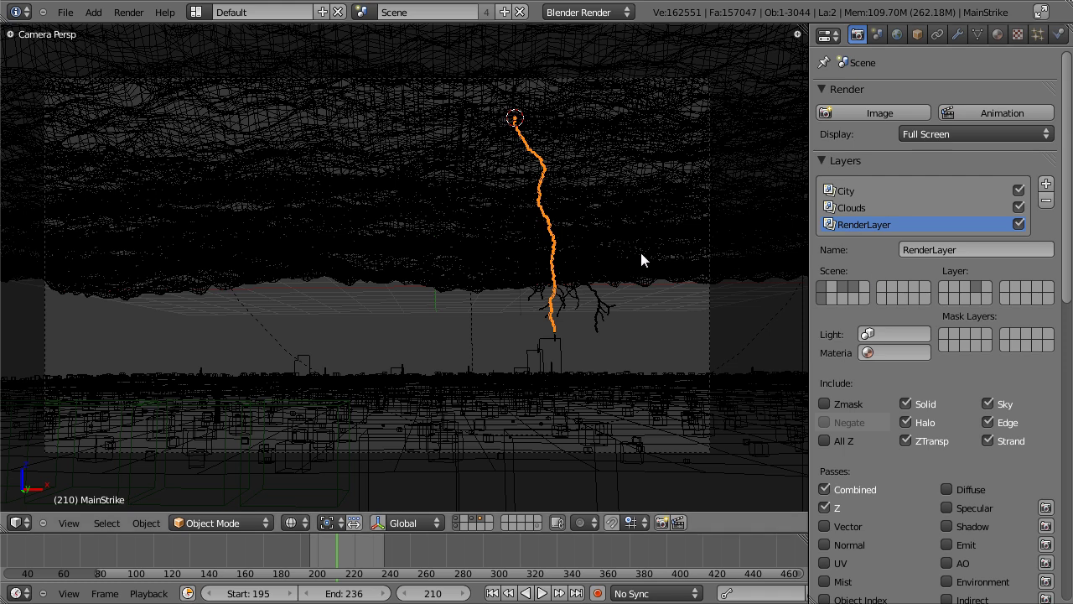
Rename the new third render layer as Lightning.
left_click(964, 252)
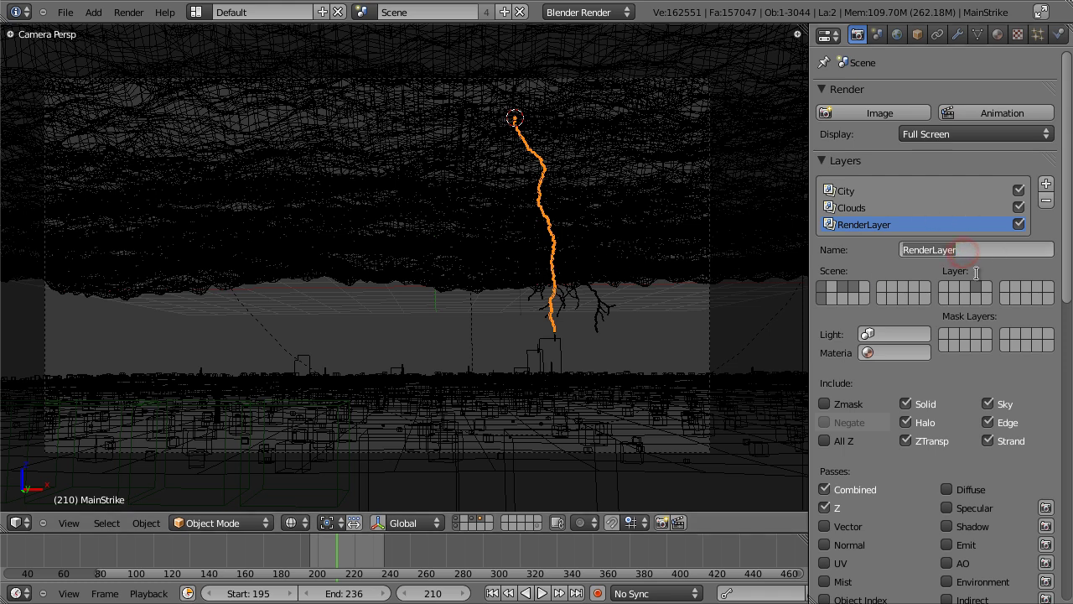
type("Light")
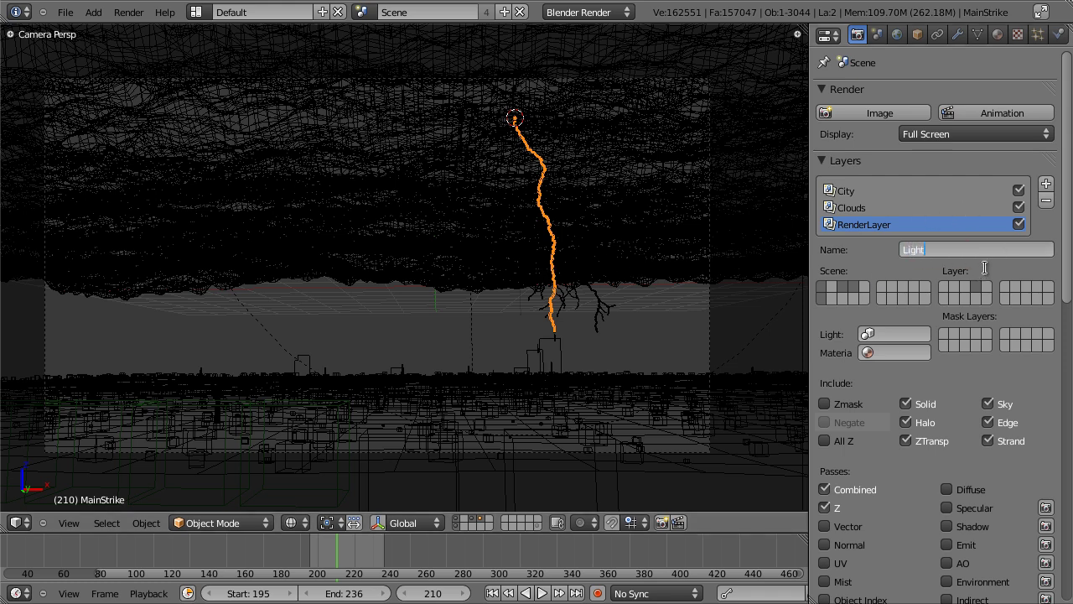
type("ning")
key("Return")
Isolate object layer 4 to check its contents, and turn the city and cloud scene layers back on.
left_click(978, 286)
left_click(478, 519)
key("a")
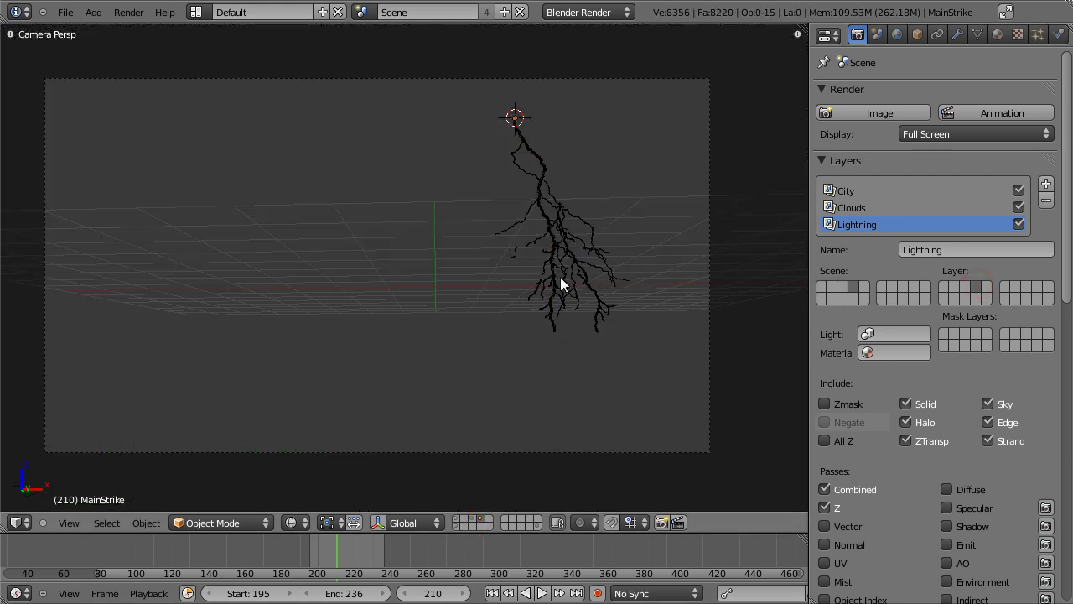
left_click(459, 518, "shift")
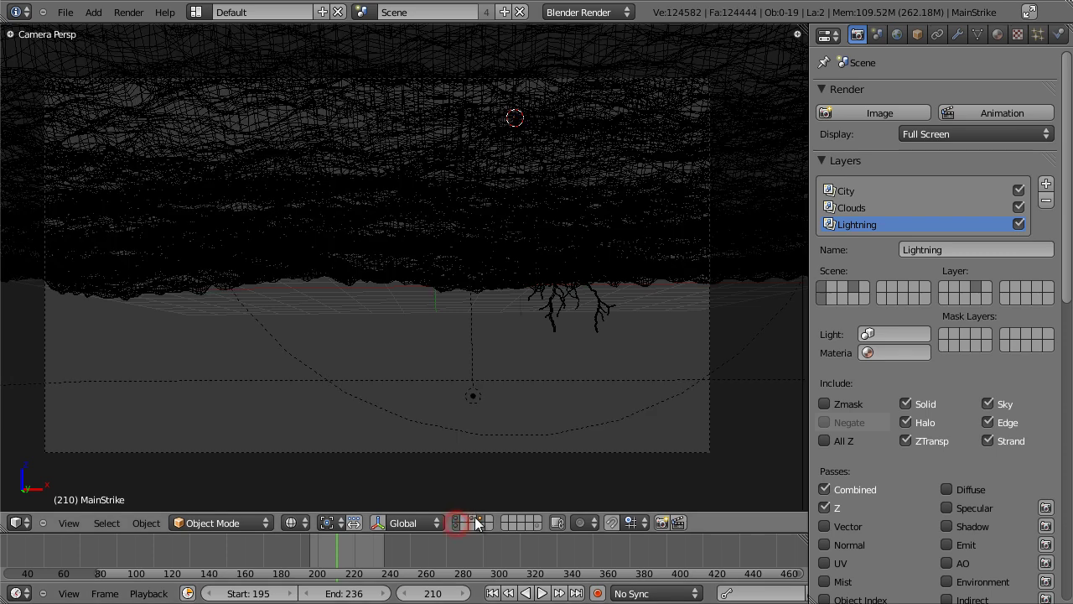
left_click(473, 517, "shift")
left_click(977, 286)
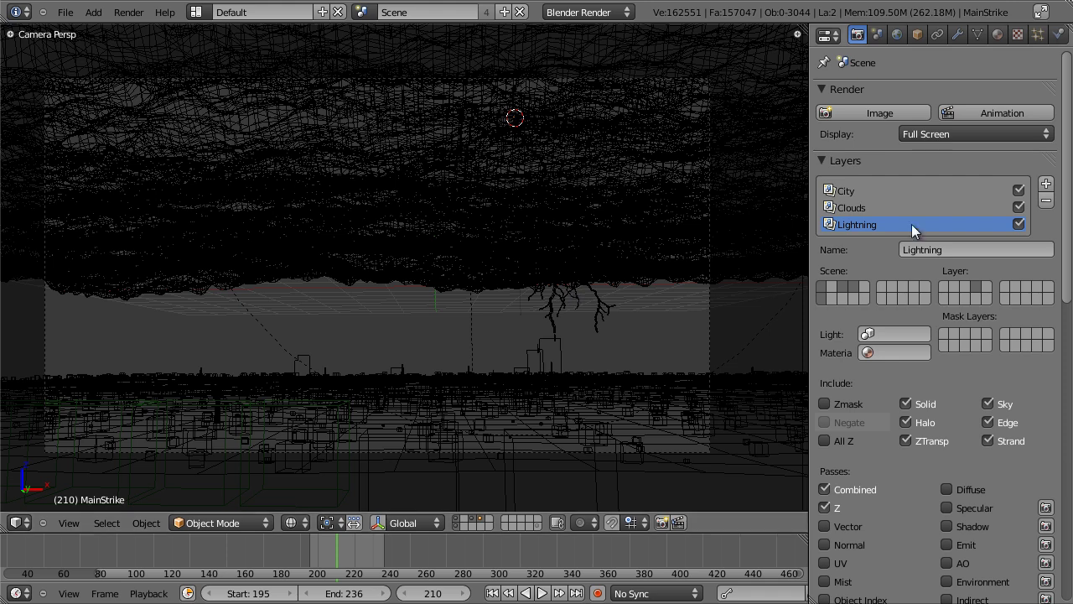
Save the file, render frame 210 with the new render layer, and return to the 3D view.
key("ctrl+s")
key("F12")
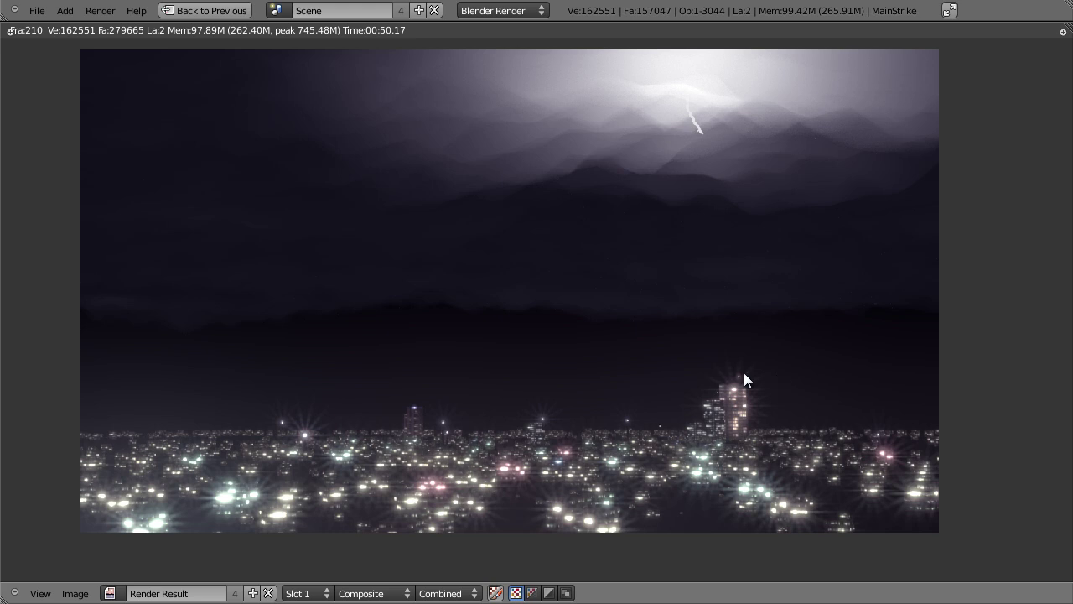
key("Escape")
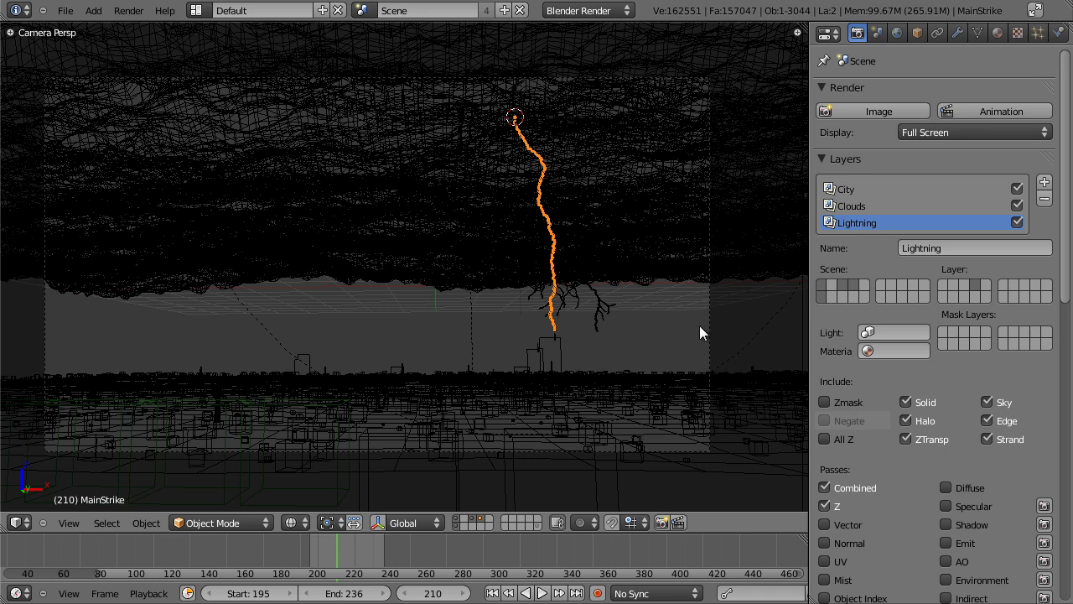
Switch to the compositing layout and maximize the node editor area.
key("ctrl+Left")
middle_click_drag(596, 280, 633, 120)
key("ctrl+Up")
scroll(671, 285, "down", 1)
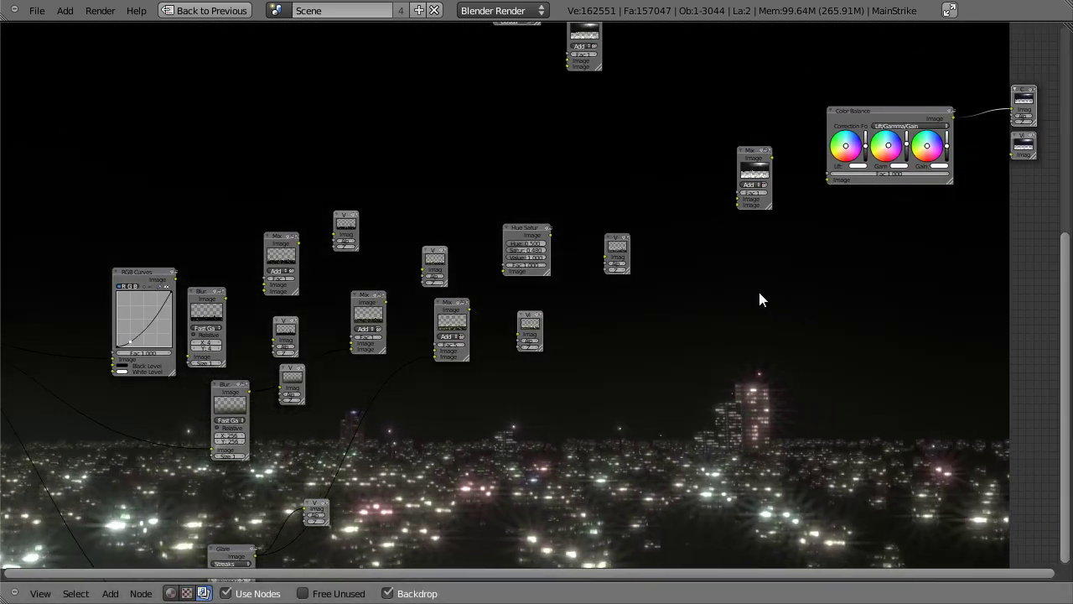
Examine the stages of the city compositing through their Viewer nodes on the backdrop.
left_click(627, 256)
left_click(528, 321)
left_click(438, 264)
left_click(345, 228)
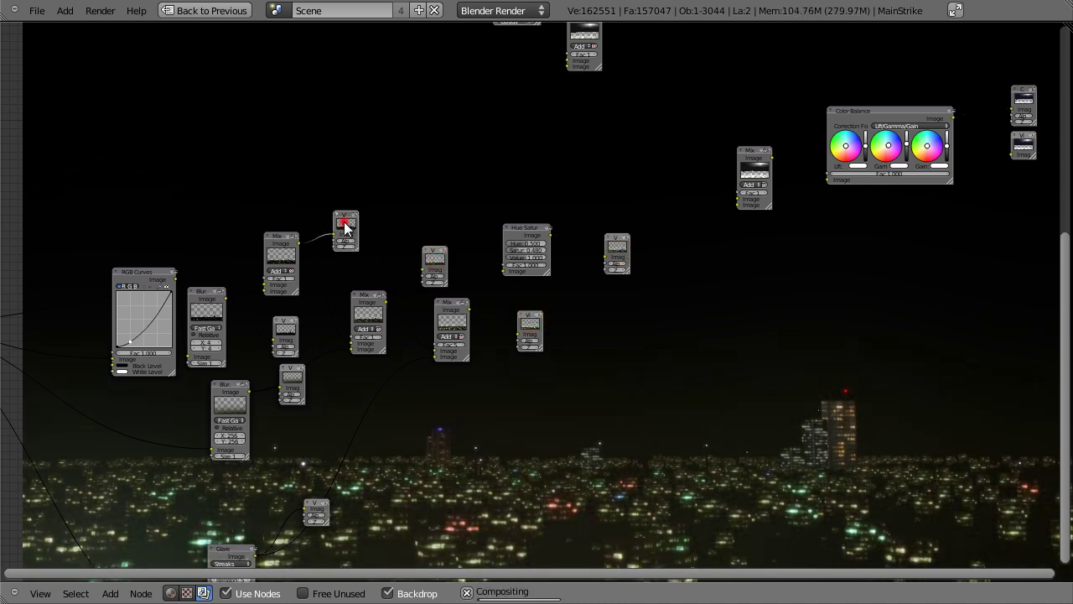
left_click(285, 340)
left_click(291, 377)
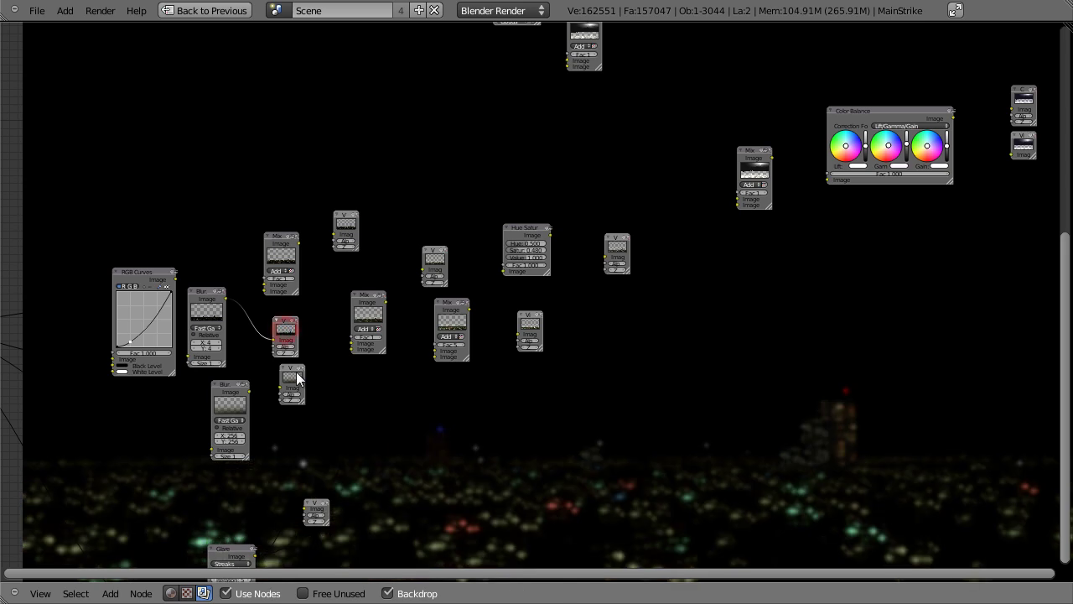
left_click(618, 252)
Add a Render Layers node in the empty area above the city nodes and set its layer to Lightning.
middle_click_drag(678, 71, 595, 199)
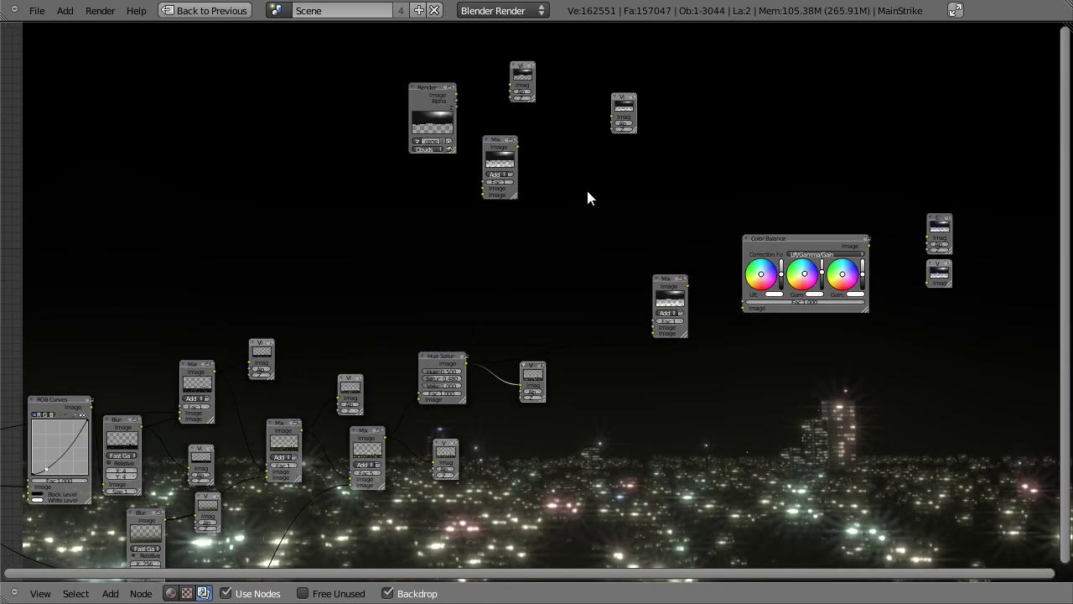
middle_click_drag(381, 186, 515, 278)
scroll(503, 268, "up", 3)
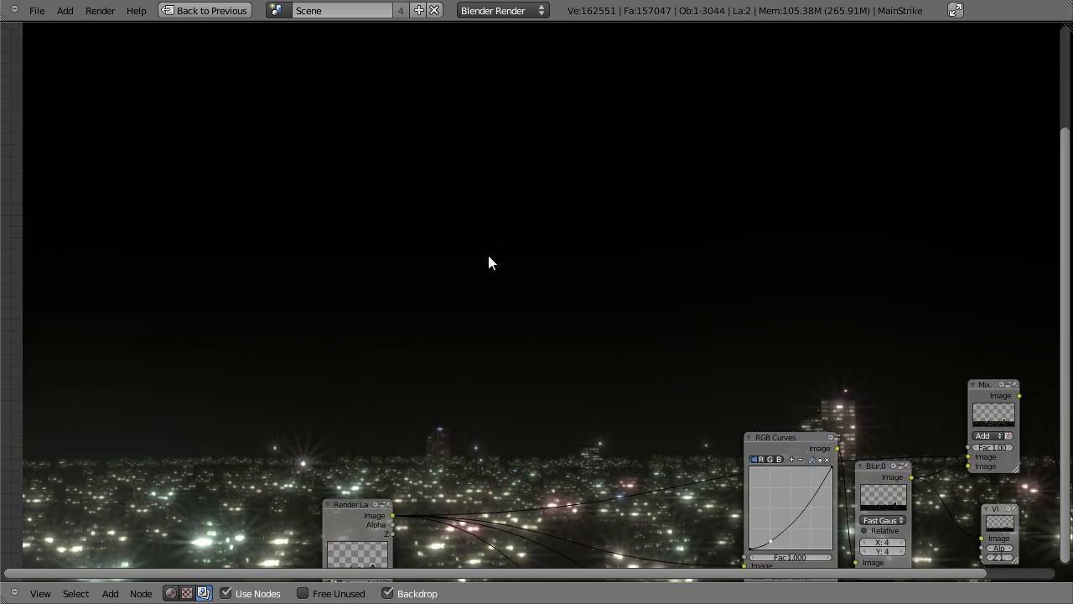
key("shift+a")
mouse_move(324, 218)
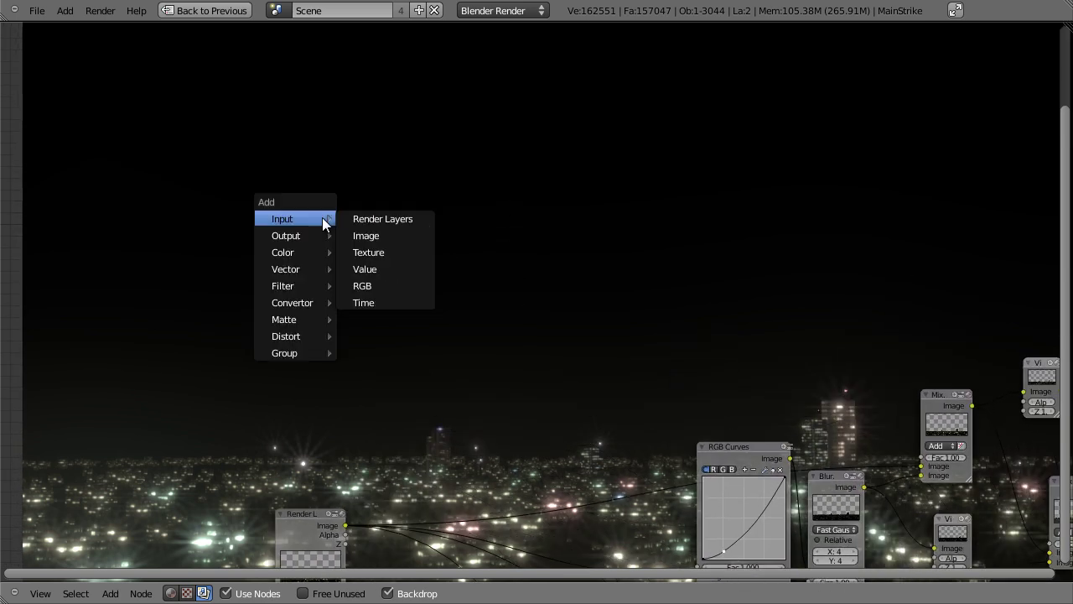
left_click(359, 218)
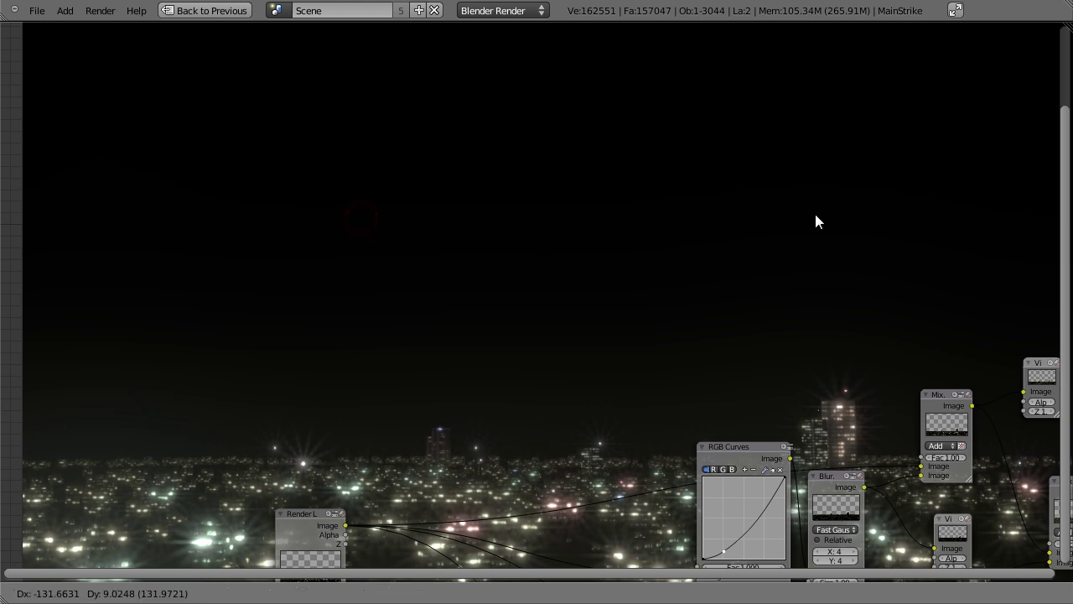
left_click(855, 52)
scroll(503, 287, "up", 4)
middle_click_drag(90, 341, 362, 299)
left_click(374, 283)
left_click(386, 284)
left_click(372, 280)
left_click(385, 222)
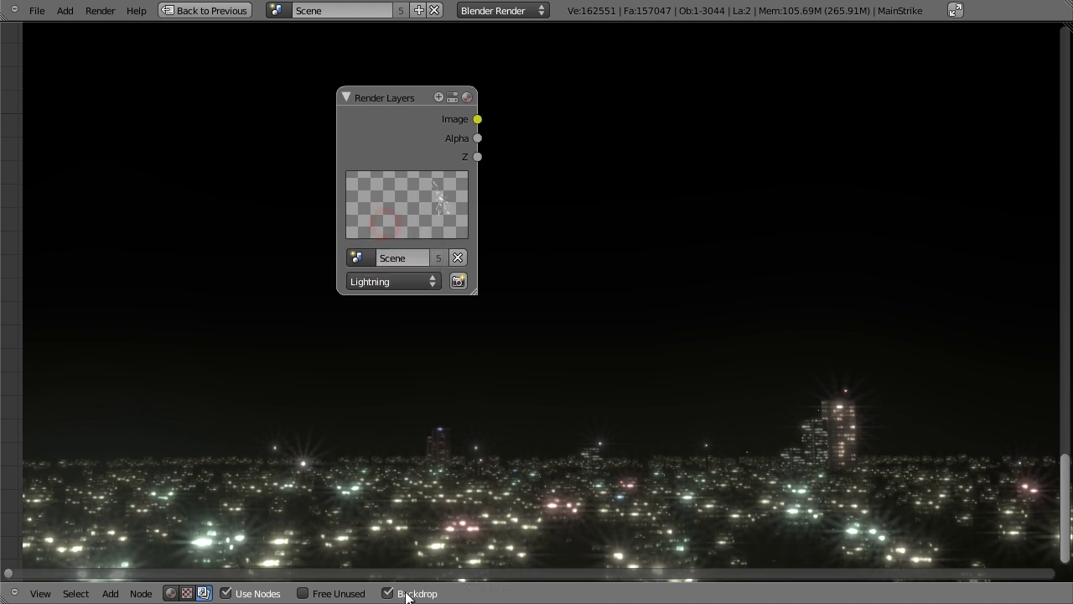
Hide the backdrop and position the Lightning node above the city's Render Layers node.
left_click(394, 593)
left_click_drag(430, 161, 383, 196)
scroll(503, 319, "down", 10)
middle_click_drag(515, 329, 549, 340)
scroll(545, 331, "up", 4)
left_click_drag(476, 230, 480, 266)
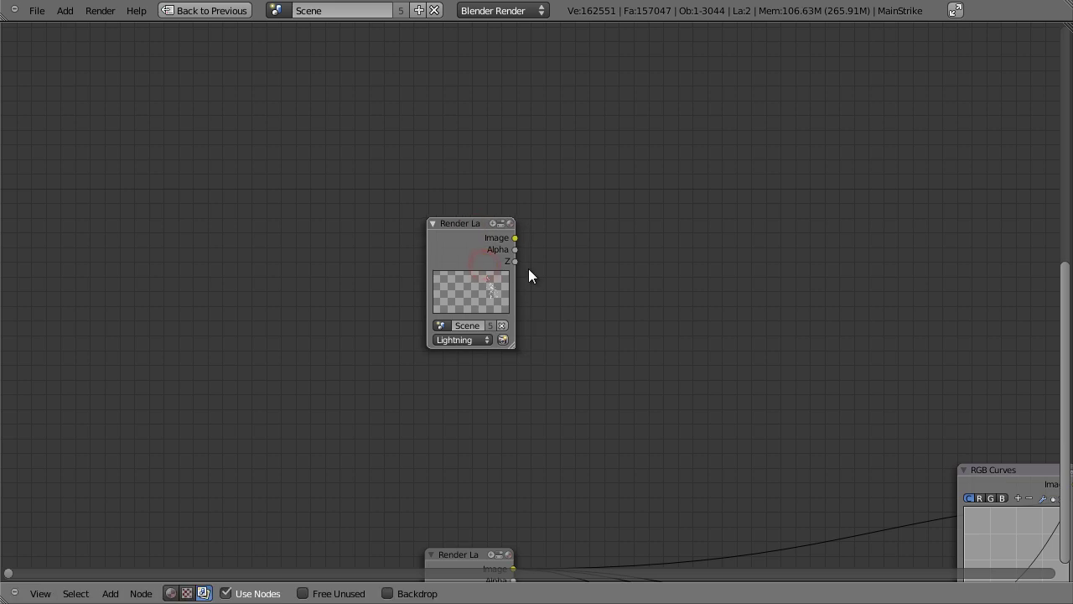
Attach a Viewer node to the Lightning render layer and preview it on the backdrop.
scroll(536, 272, "up", 1)
key("shift+a")
mouse_move(558, 293)
left_click(635, 311)
middle_click_drag(761, 300, 556, 265)
left_click(417, 592)
middle_click_drag(687, 425, 619, 445)
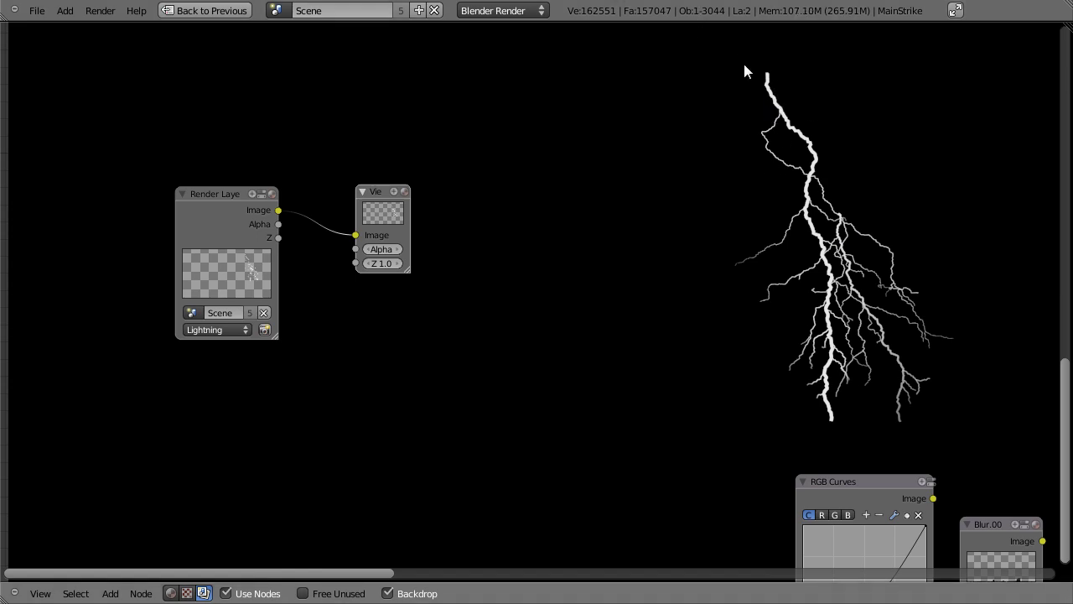
Delete the Lightning layer's Viewer node, hide the backdrop, and reselect the Render Layers node.
left_click(389, 216)
key("x")
left_click(208, 233)
left_click(404, 593)
left_click(221, 249)
key("g")
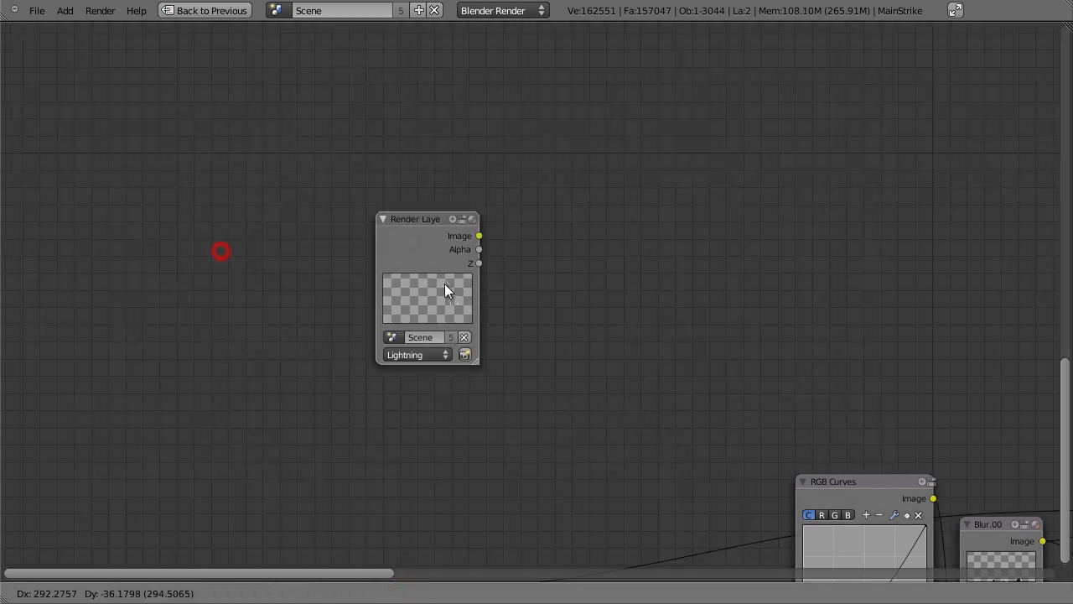
right_click(276, 229)
left_click(258, 249)
Add a Blur node after the Lightning render layer and set its type to Fast Gaussian.
key("shift+a")
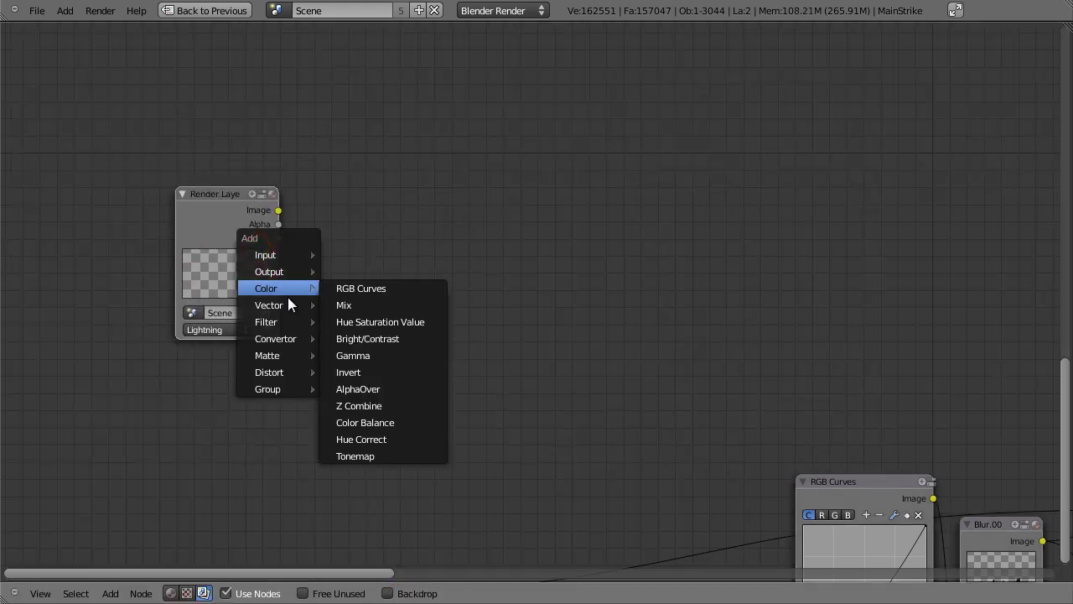
left_click(280, 323)
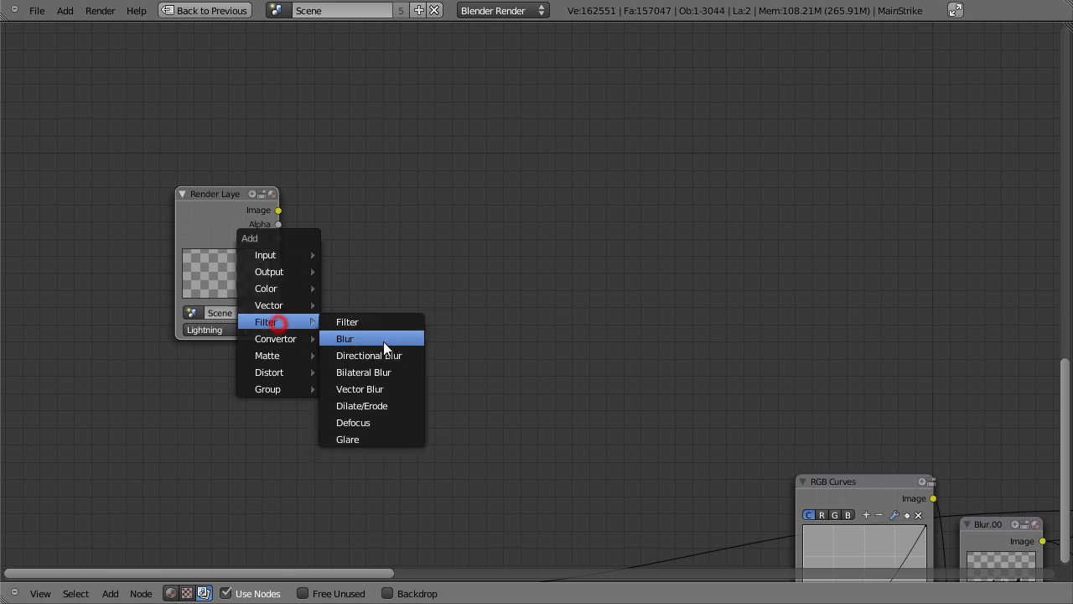
left_click(384, 341)
left_click(513, 299)
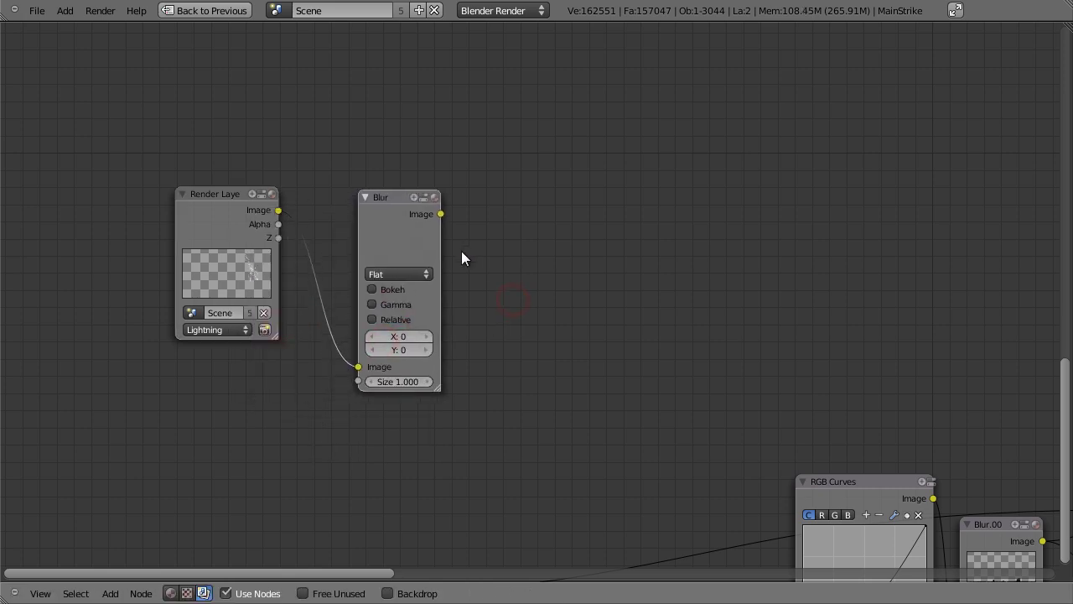
left_click(400, 274)
left_click(414, 185)
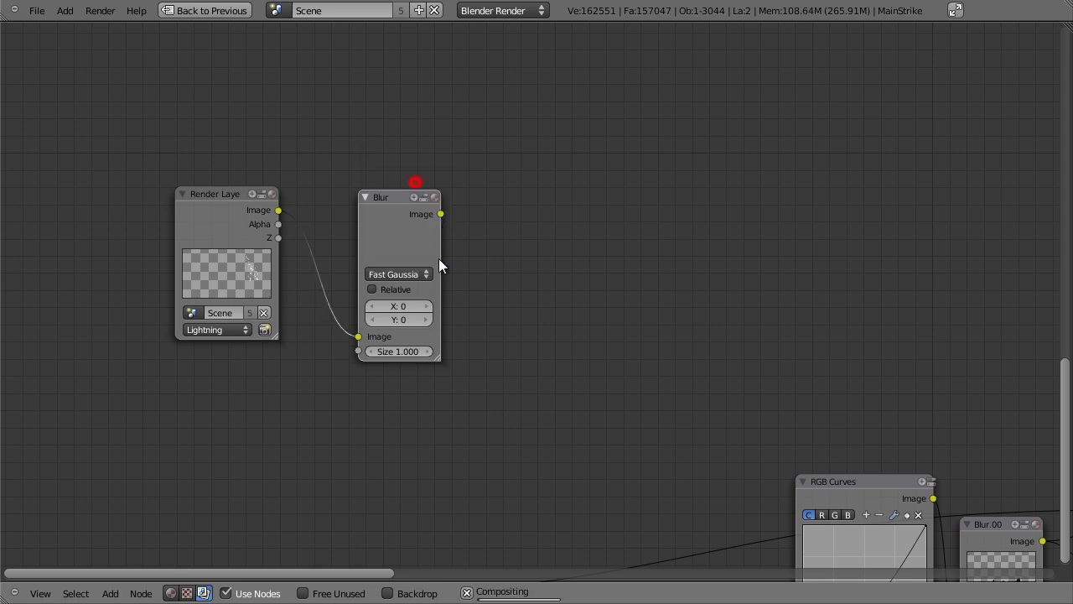
Attach a Viewer node to the Blur node's output and show the backdrop.
scroll(379, 282, "up", 2)
left_click(342, 206)
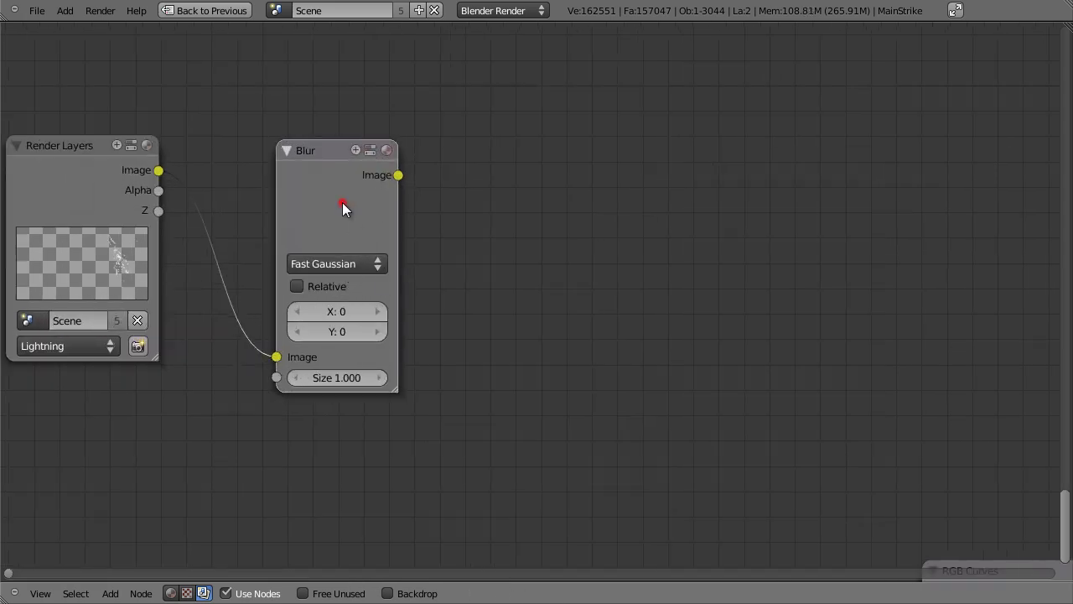
key("shift+a")
left_click(491, 175)
left_click(655, 177)
left_click(411, 593)
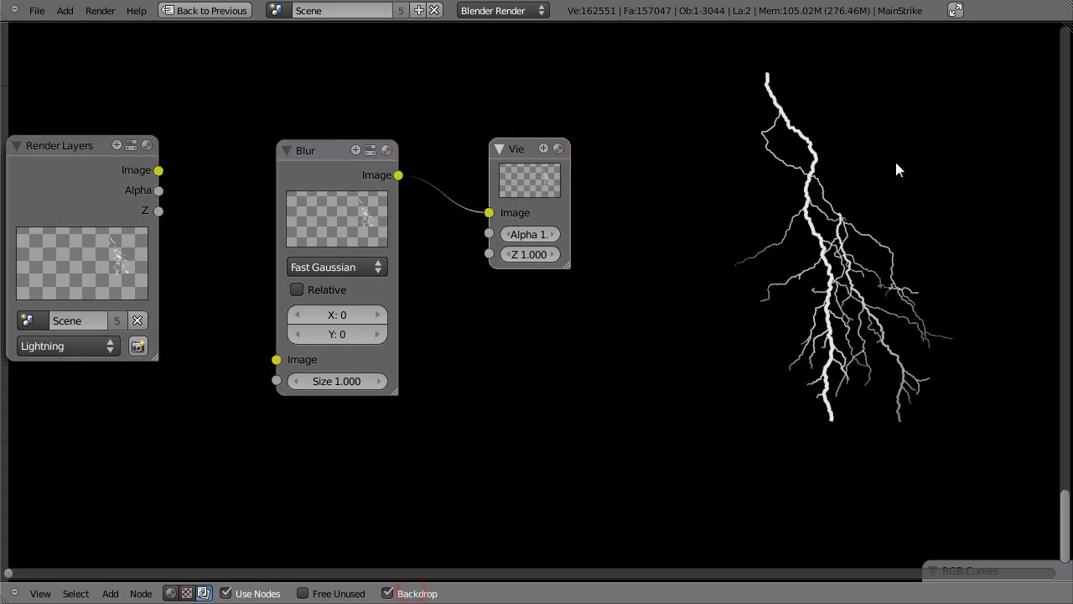
Set the lightning Blur node's X and Y values to 40.
left_click(344, 314)
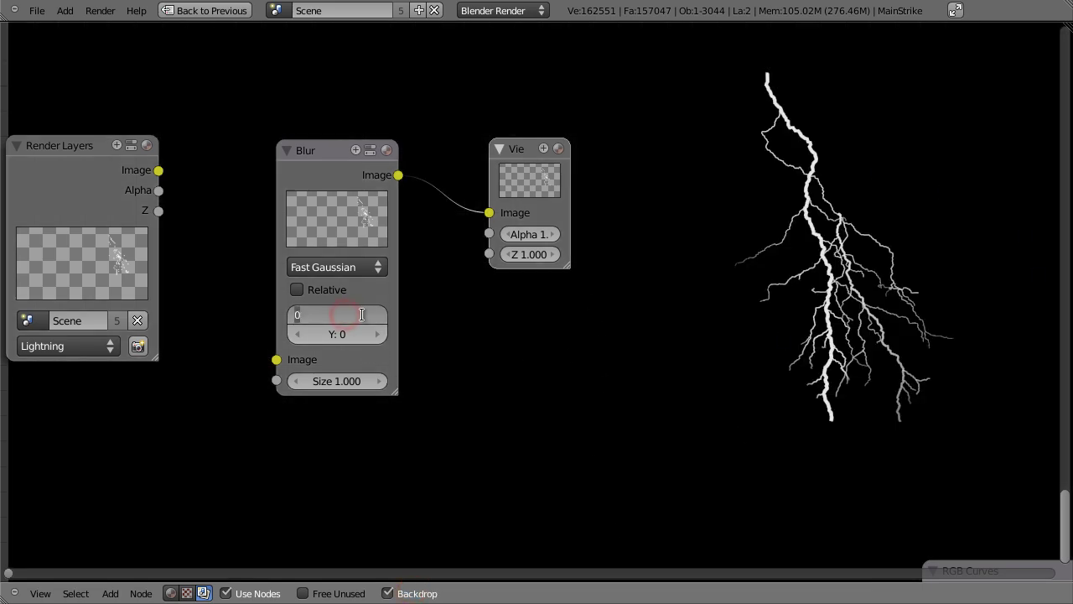
key("Return")
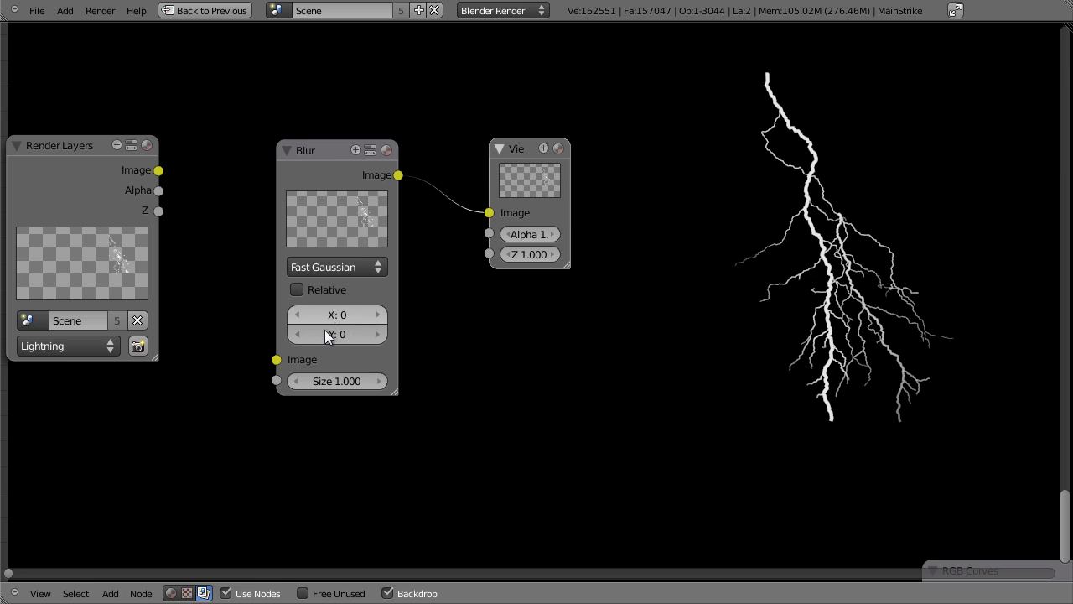
left_click(340, 313)
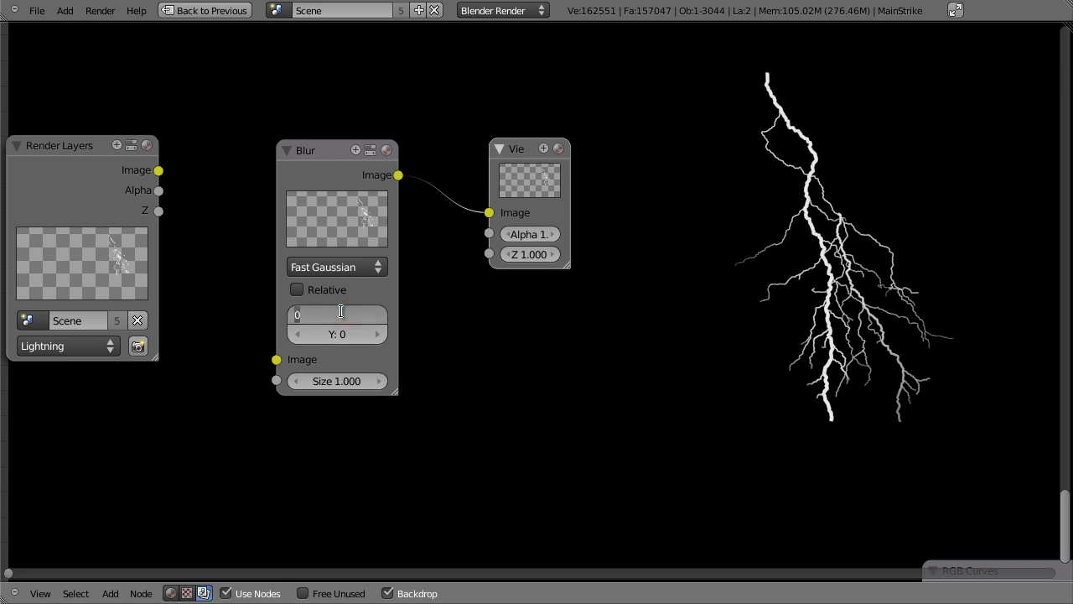
type("40")
key("Return")
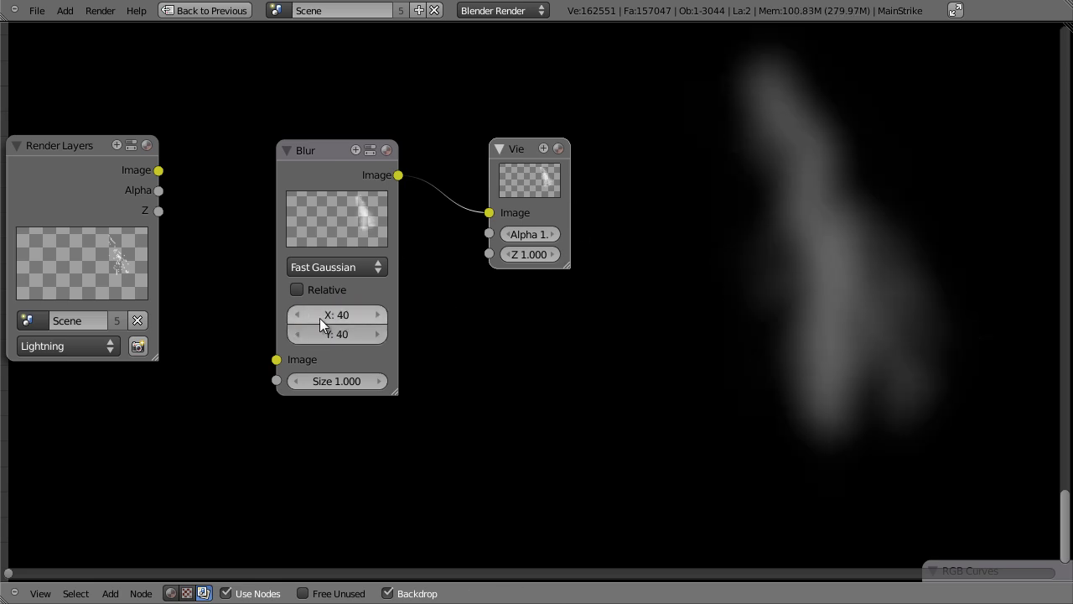
Move the Blur node and its Viewer below the level of the Lightning render layer node.
scroll(553, 197, "down", 2)
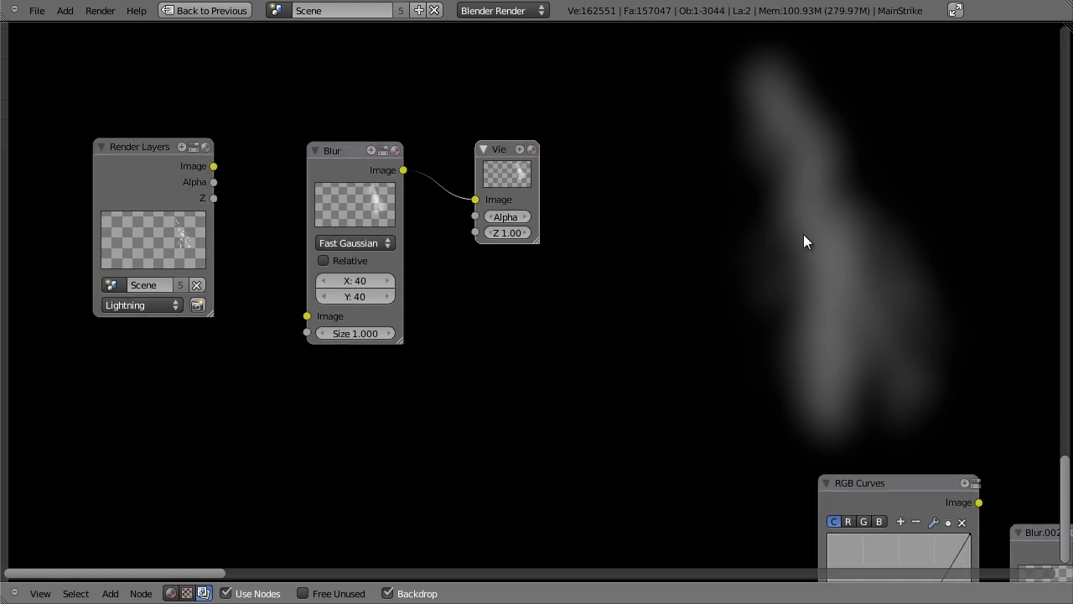
left_click_drag(371, 206, 379, 188)
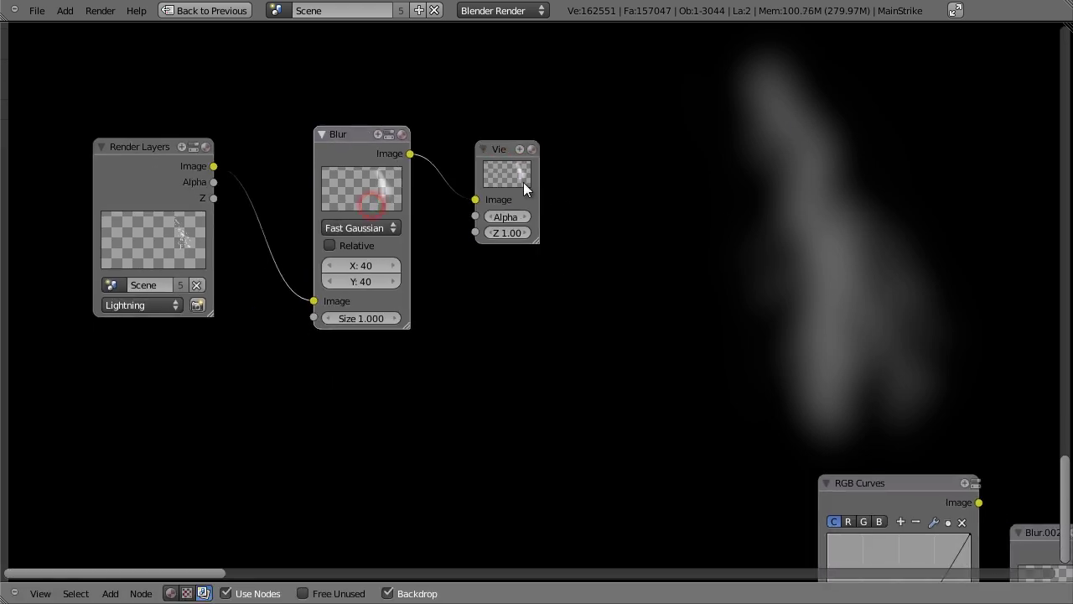
left_click_drag(517, 179, 532, 154)
left_click(391, 182)
scroll(397, 218, "down", 5)
left_click(447, 173)
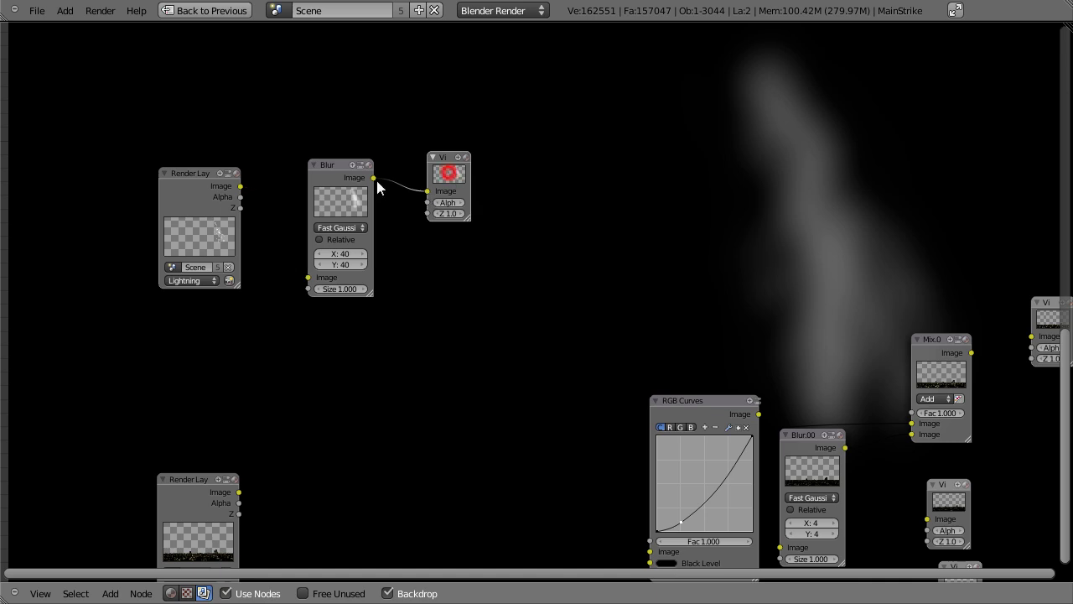
left_click(354, 186, "shift")
key("g")
left_click(348, 301)
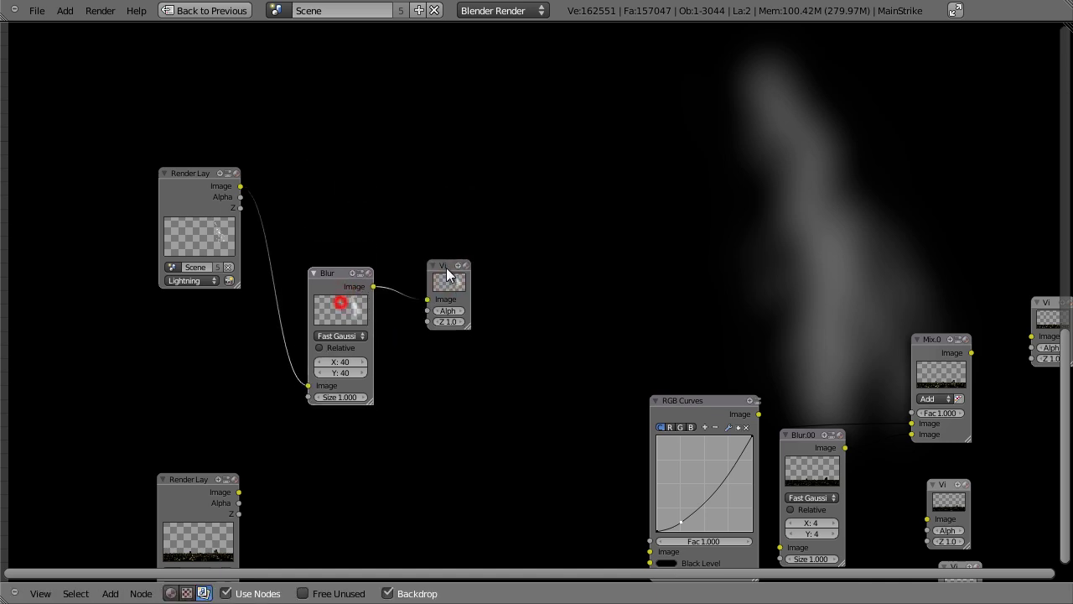
Add a Mix node with the Blur feeding its second image input, and move the Blur's Viewer out of the way.
key("shift+a")
mouse_move(475, 242)
mouse_move(483, 288)
left_click(511, 270)
left_click(562, 242)
left_click_drag(455, 283, 441, 338)
left_click(544, 235)
left_click_drag(517, 245, 518, 260)
left_click(557, 176)
Attach a Viewer to the Mix node and connect the Lightning layer's image to the Mix's first image input.
key("shift+a")
mouse_move(587, 164)
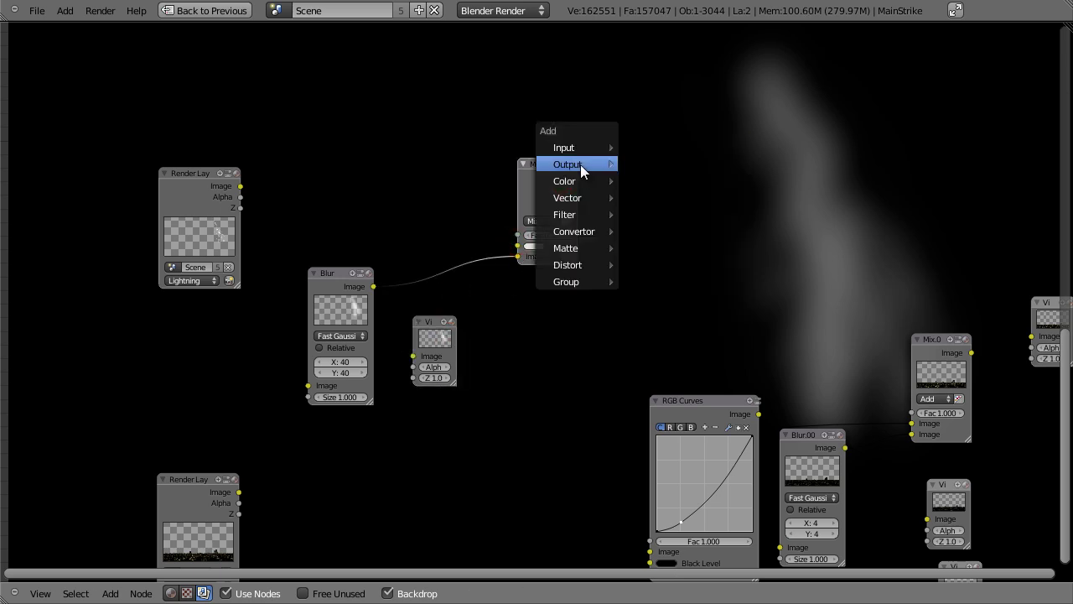
left_click(621, 182)
left_click(770, 176)
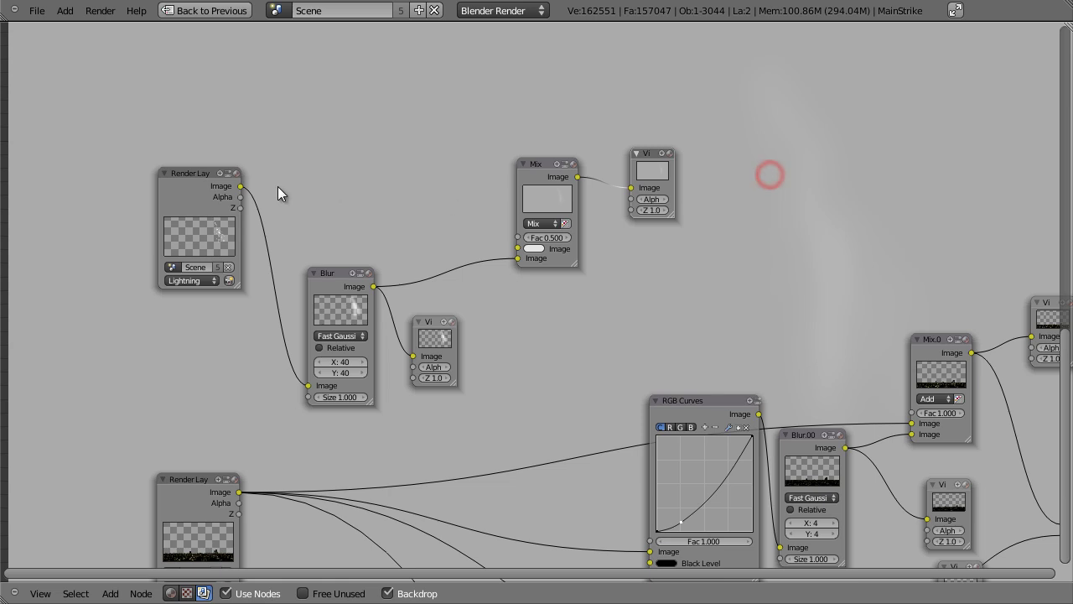
left_click_drag(267, 187, 517, 248)
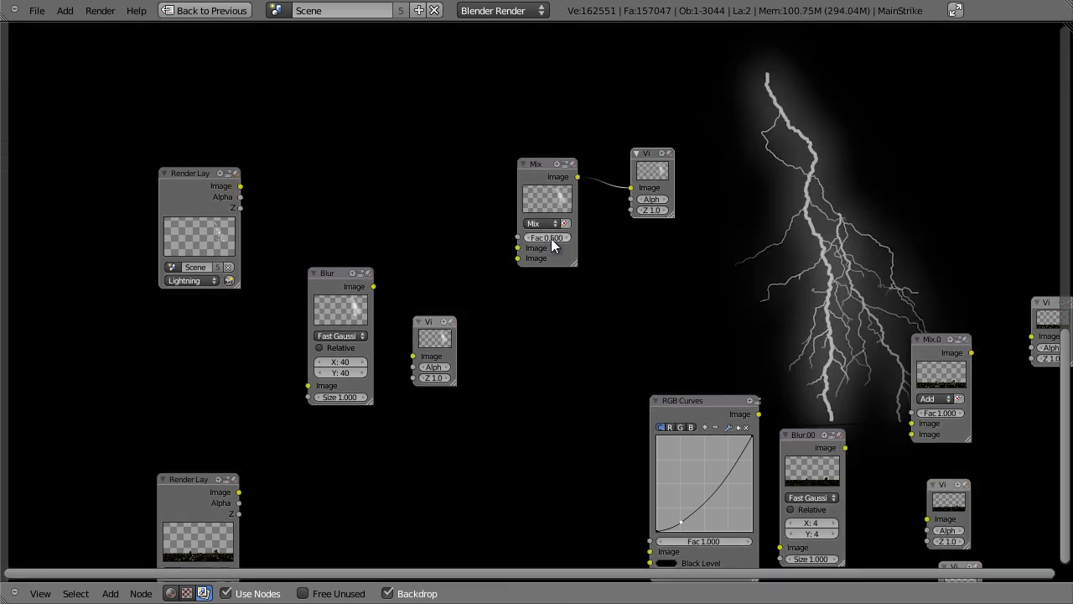
Set the lightning Mix node's blend mode to Add with a factor of 1.
left_click(552, 223)
left_click(549, 240)
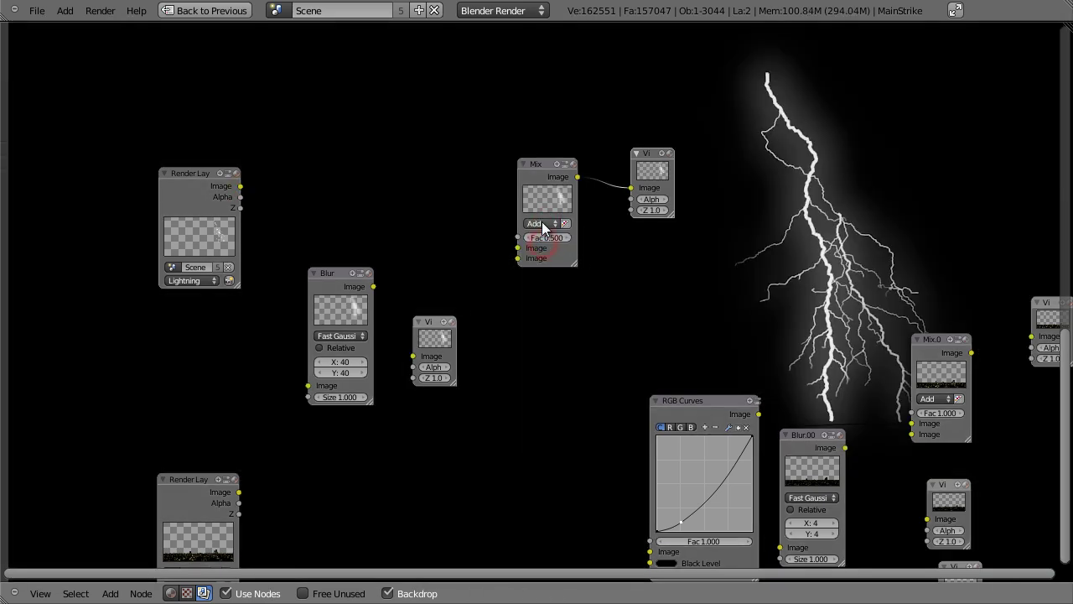
left_click(564, 238)
type("1")
key("Return")
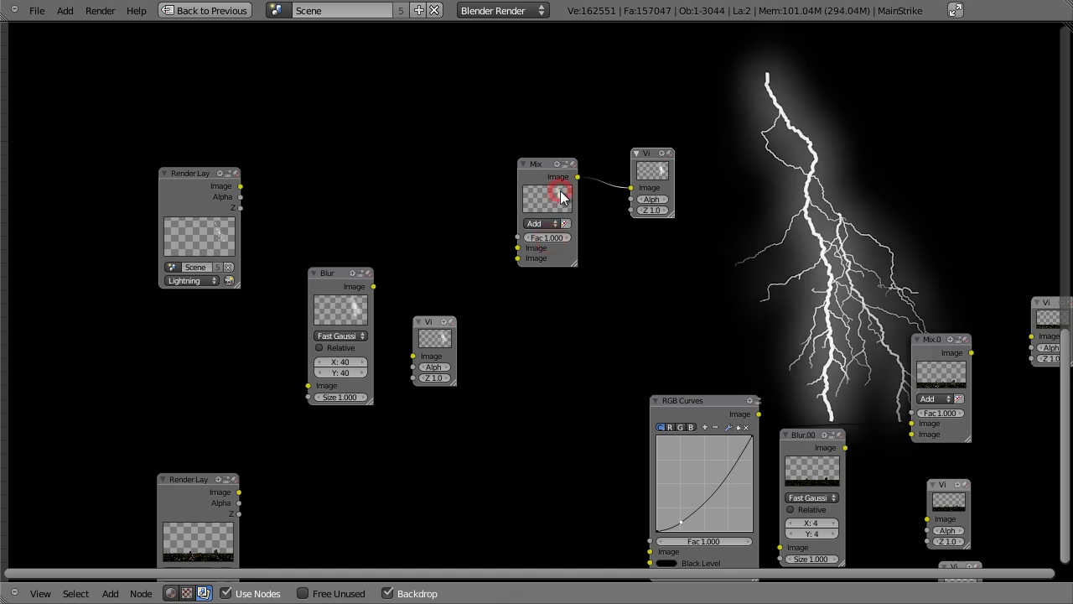
Move the Blur node and its Viewer up nearer the Lightning layer's level, and bring the Mix node closer to them.
middle_click_drag(835, 285, 851, 394)
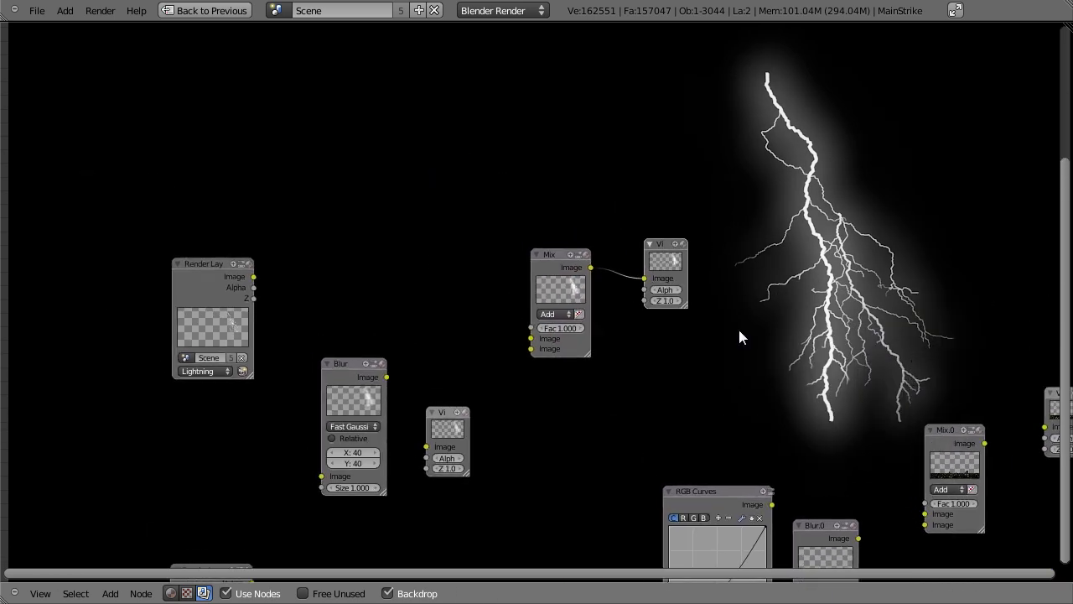
scroll(805, 289, "up", 2)
middle_click_drag(806, 289, 731, 288)
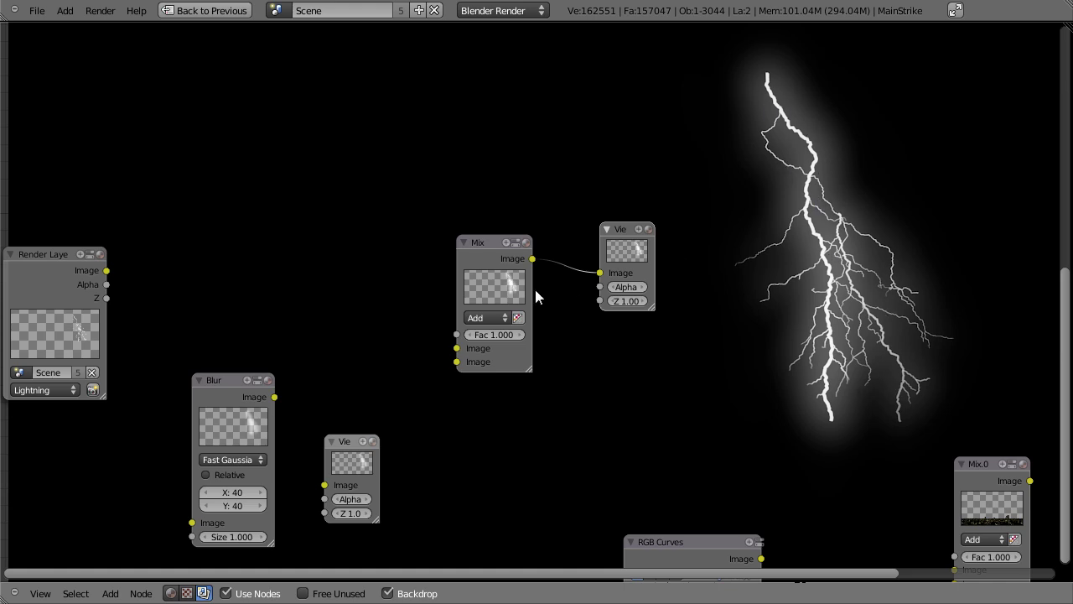
middle_click_drag(445, 254, 537, 124)
left_click(324, 288)
left_click(455, 326, "shift")
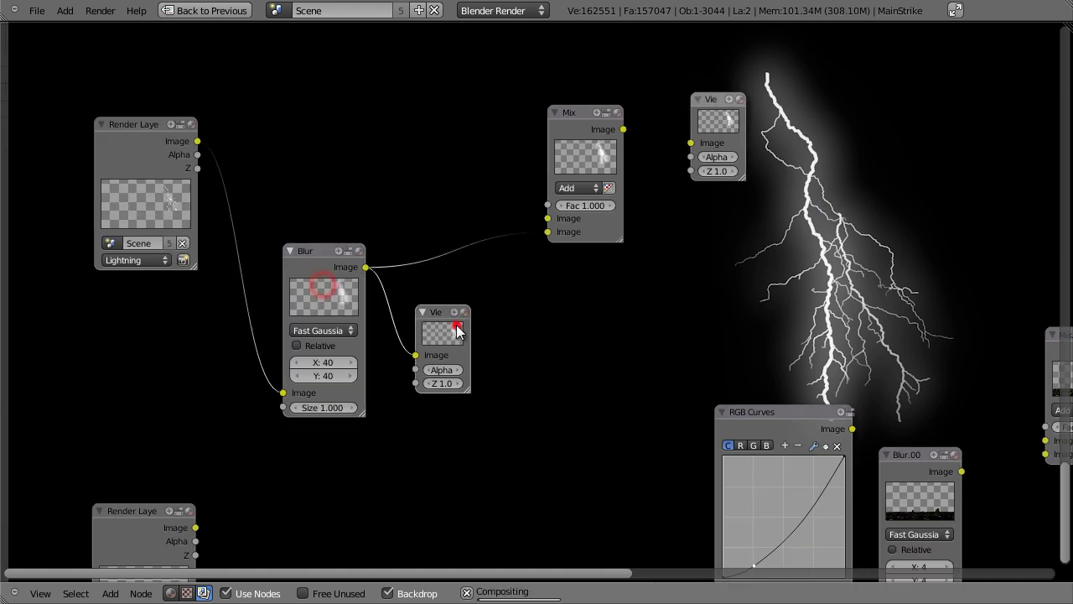
key("g")
key("y")
left_click(466, 278)
left_click_drag(573, 159, 538, 138)
left_click(709, 119)
middle_click_drag(1007, 276, 877, 297)
middle_click_drag(766, 299, 827, 329)
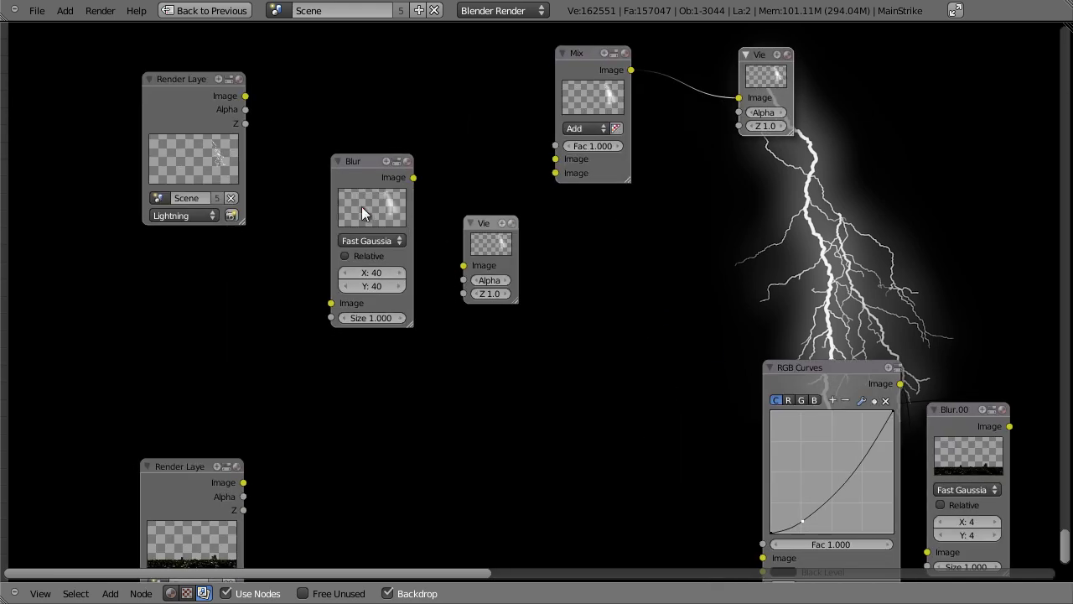
Move the City layer's node group down to make room beneath the lightning nodes.
scroll(376, 205, "down", 1)
left_click_drag(264, 123, 491, 169)
left_click(436, 227)
left_click_drag(547, 104, 625, 124)
key("g")
key("y")
left_click(641, 574)
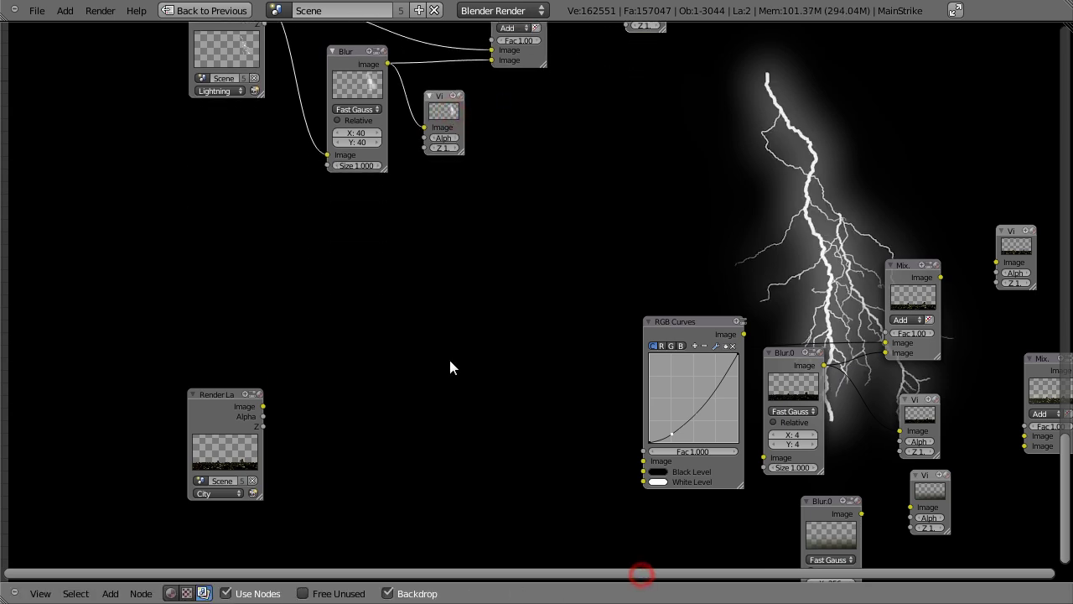
Duplicate the lightning Blur node directly below the original and shift the Lightning render layer node slightly left.
middle_click_drag(378, 108, 395, 218)
left_click(384, 194)
key("shift+d")
left_click(383, 352)
mouse_move(256, 143)
left_mouse_down()
mouse_move(228, 142)
mouse_move(244, 126)
mouse_move(236, 112)
mouse_move(299, 374)
mouse_move(344, 403)
left_mouse_up()
left_click(374, 302)
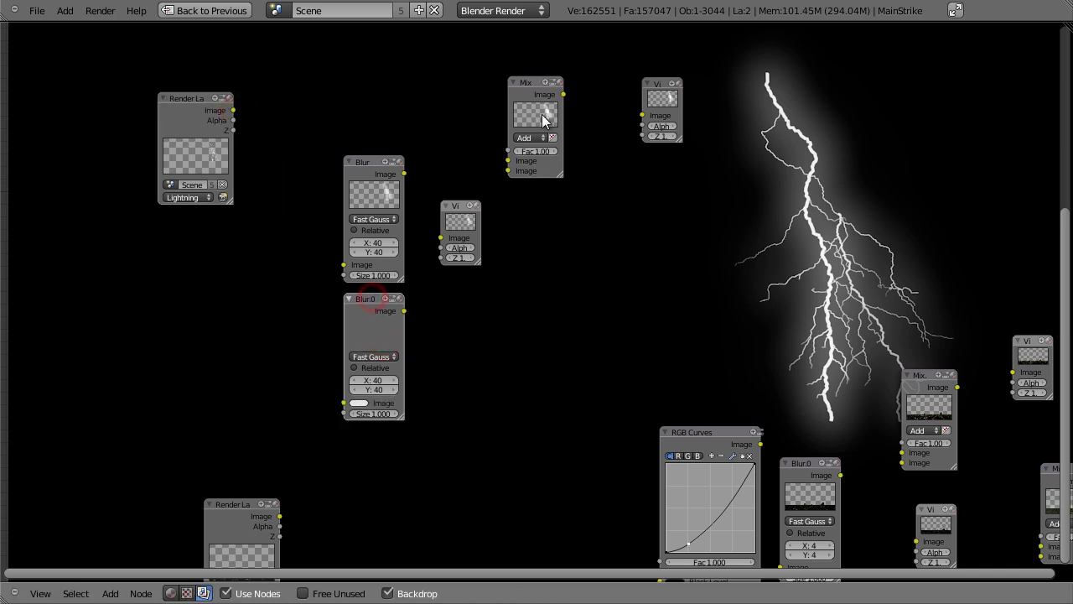
Duplicate the lightning Mix node, feeding the first Mix into its first image input and the Blur copy into its second.
left_click(544, 110)
key("shift+d")
left_click(625, 282)
left_click_drag(359, 317, 577, 302)
left_click(597, 244)
left_click_drag(602, 245, 622, 204)
left_click_drag(564, 94, 597, 252)
mouse_move(618, 194)
left_mouse_down()
mouse_move(684, 117)
mouse_move(637, 202)
left_mouse_up()
left_click(637, 203)
Move the Viewer aside, feed the Lightning image into the Blur copy, and connect the second Mix node to the Viewer.
left_click_drag(667, 105, 744, 107)
left_click_drag(234, 113, 344, 419)
left_click(651, 214)
left_click_drag(661, 195, 756, 110)
Set the duplicated Blur node's X and Y values to 256.
scroll(786, 114, "up", 1)
middle_click_drag(323, 415, 209, 377)
left_click(207, 361)
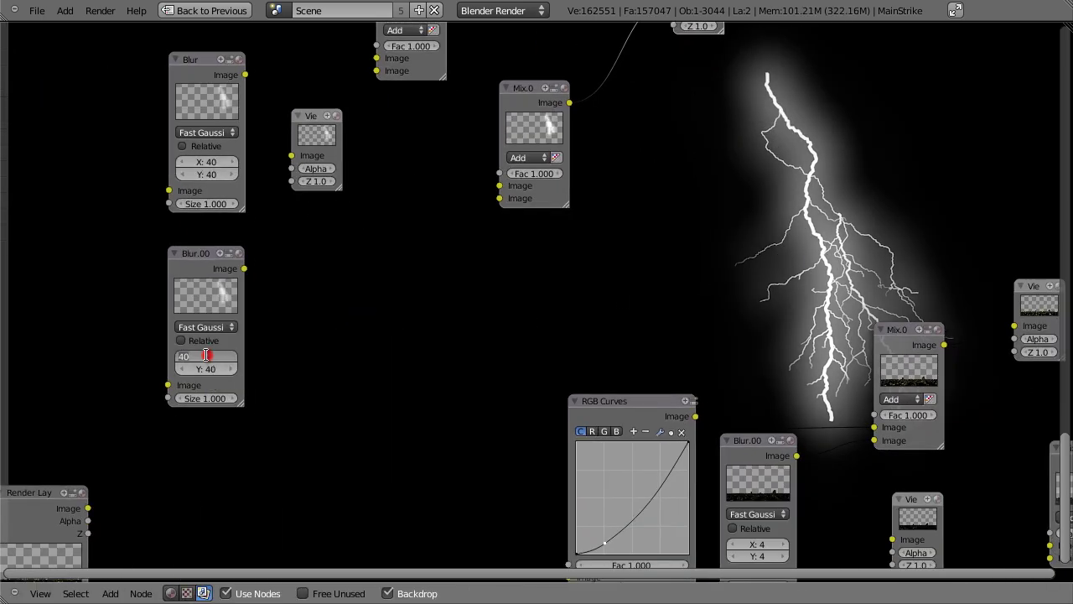
key("Escape")
scroll(438, 257, "up", 3)
middle_click_drag(479, 326, 480, 359)
left_click(263, 327)
type("256")
key("Tab")
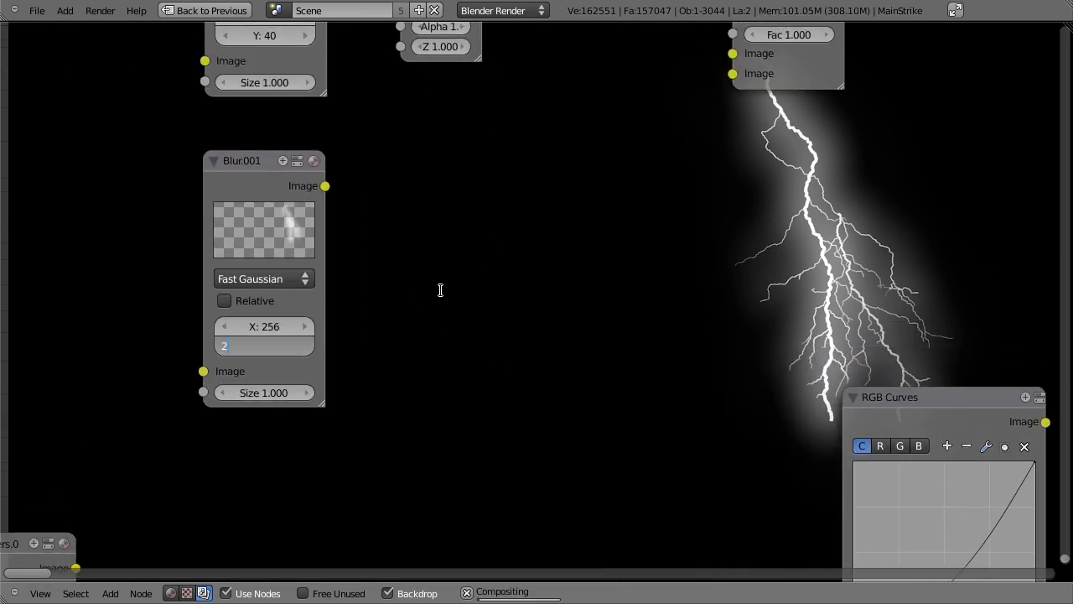
type("256")
key("Return")
Set the second lightning Mix node's factor to 2.
scroll(598, 269, "down", 4)
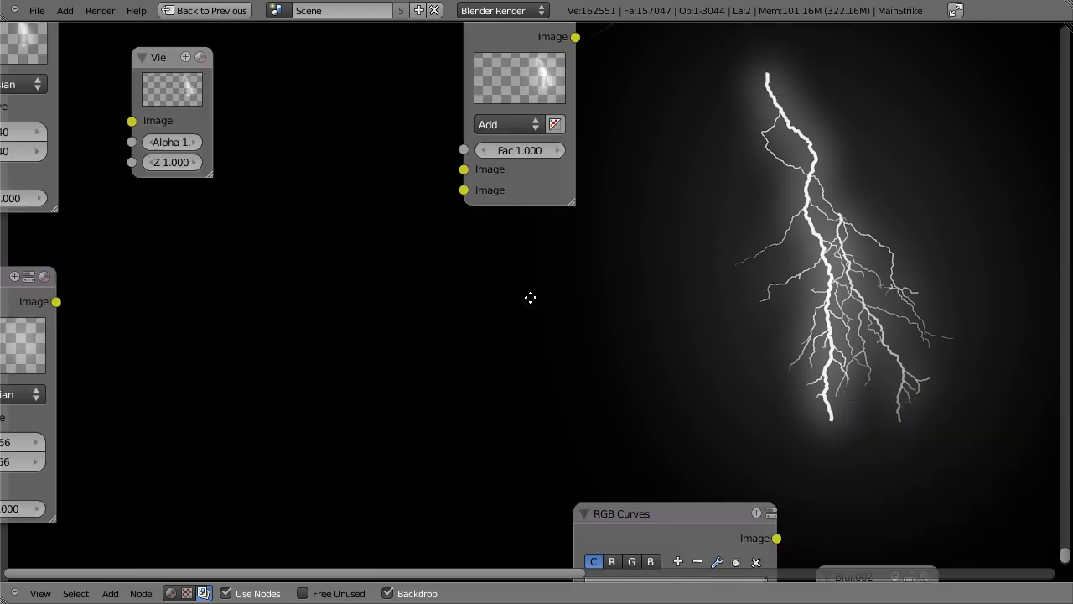
left_click(642, 211, "shift")
key("f")
scroll(615, 232, "up", 4)
middle_click_drag(577, 274, 422, 296)
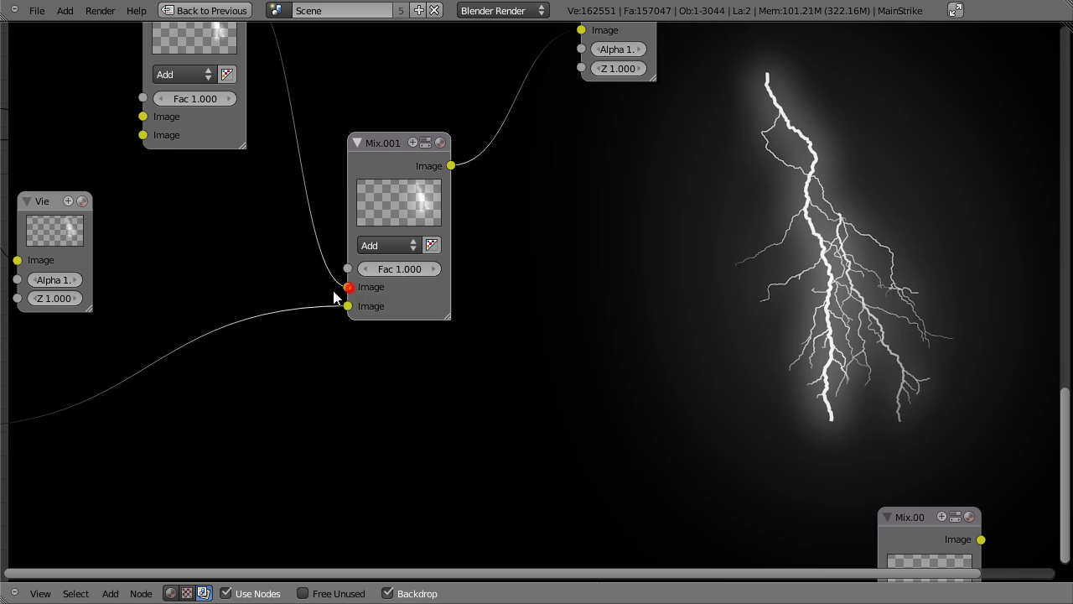
left_click(411, 268)
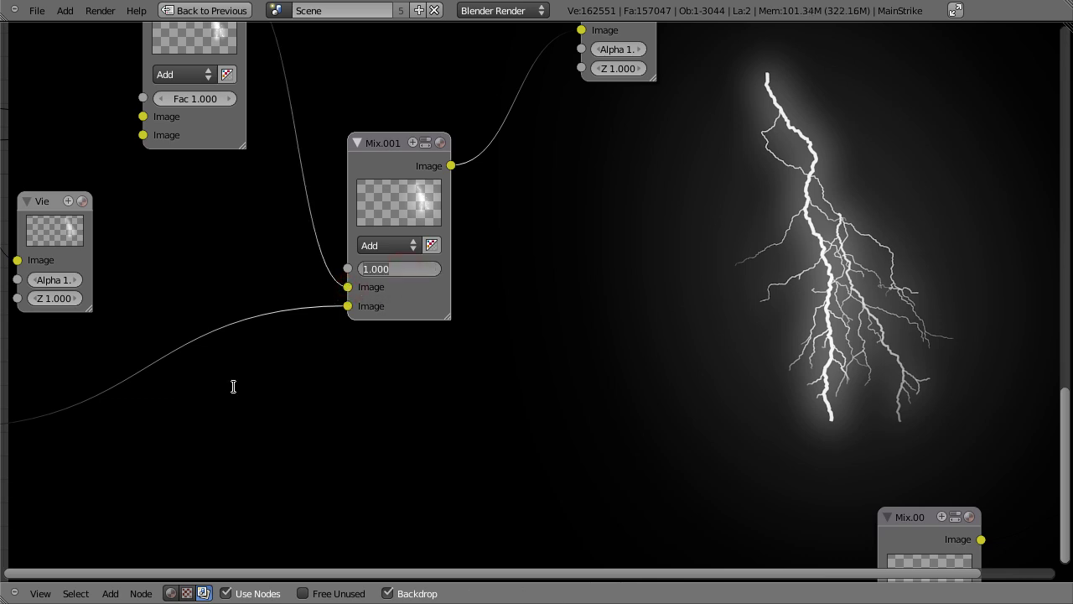
type("2")
key("Return")
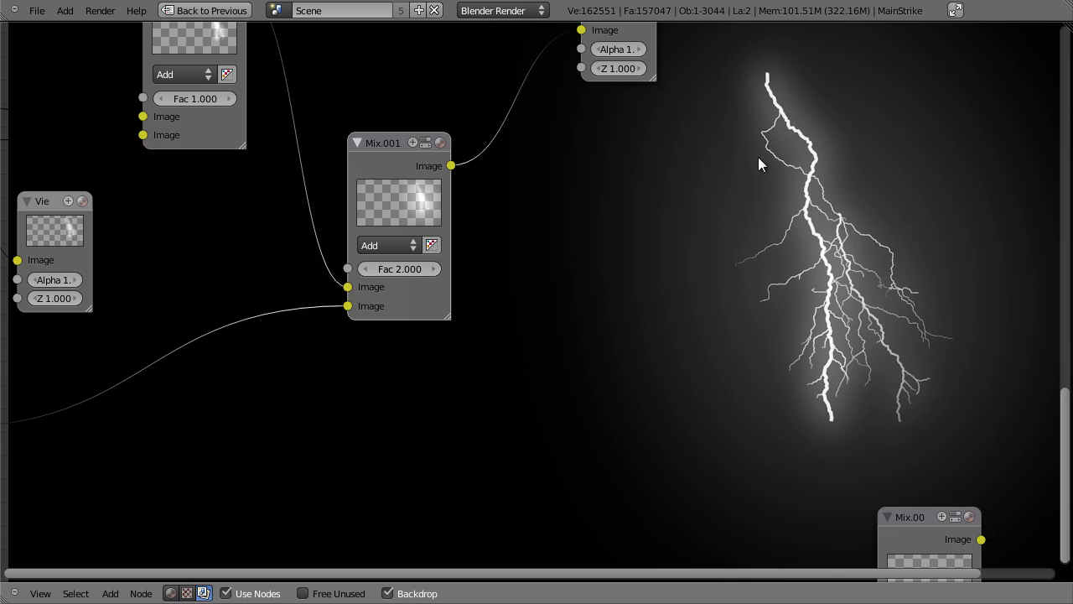
Try a factor of 5 on the second lightning Mix node, then set it back to 2.
middle_click_drag(767, 288, 741, 373)
left_click_drag(602, 62, 549, 104)
scroll(595, 251, "down", 3)
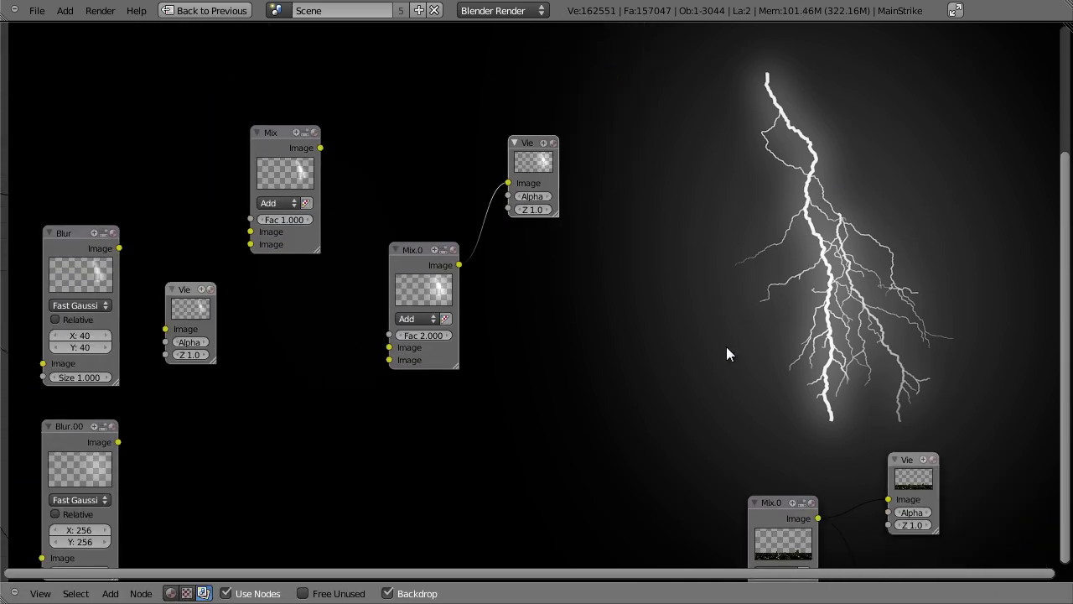
middle_click_drag(510, 359, 565, 288)
left_click(478, 263)
type("5")
key("Return")
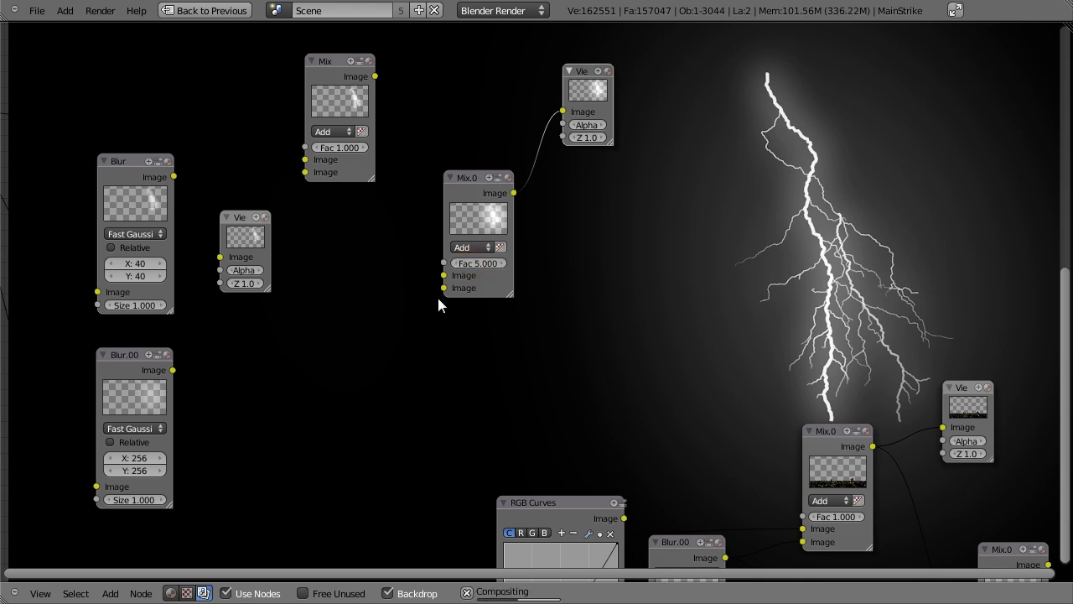
left_click(466, 265)
type("2")
key("Return")
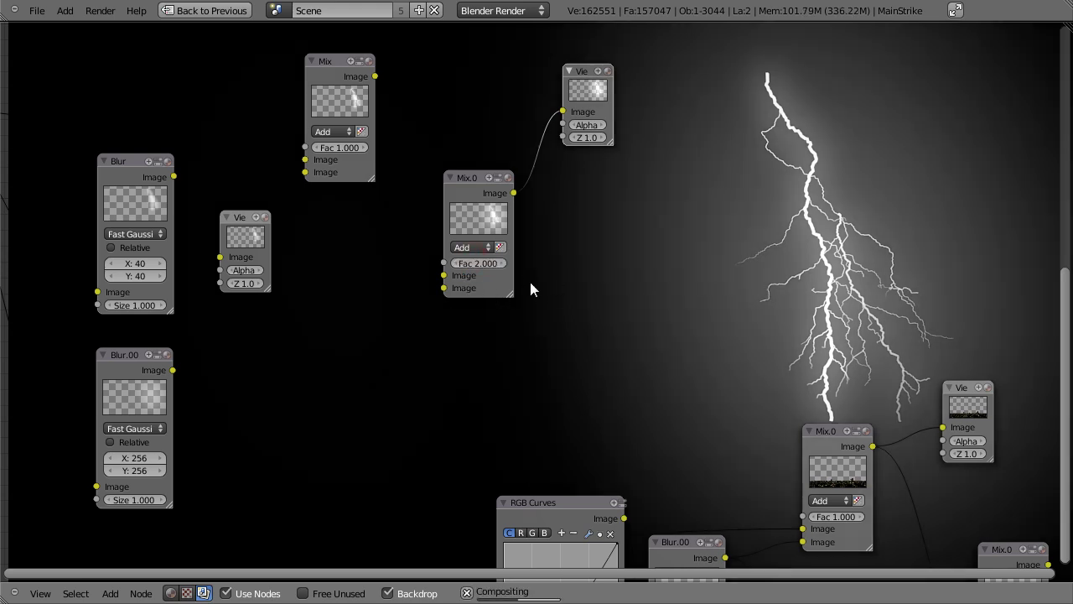
Move the second Mix node's Viewer farther right to make room for another node.
left_click_drag(479, 213, 487, 221)
scroll(472, 260, "down", 4)
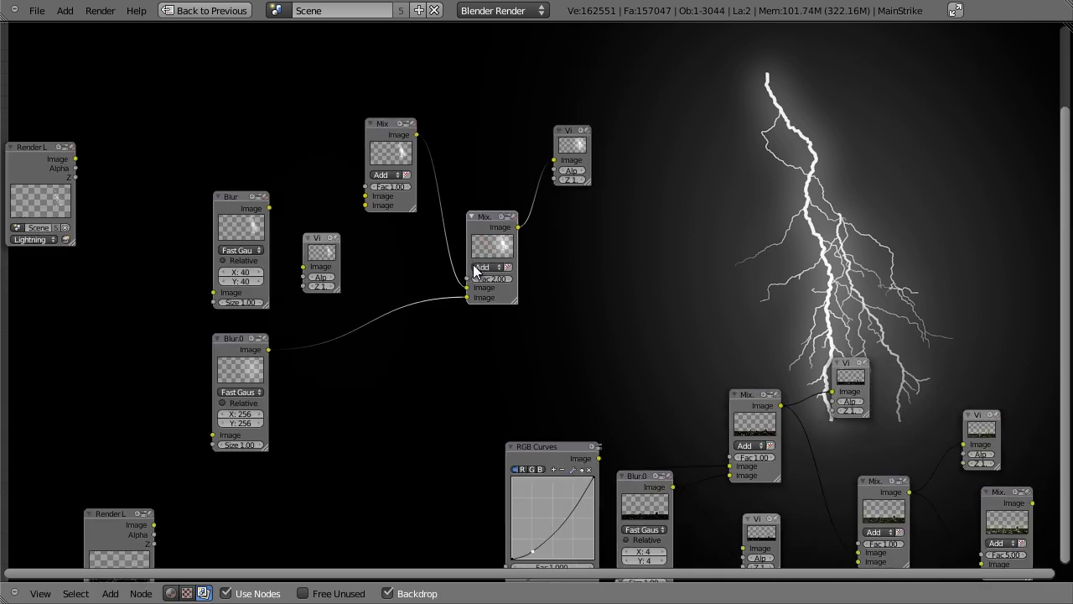
middle_click_drag(408, 296, 495, 242)
scroll(498, 297, "down", 2)
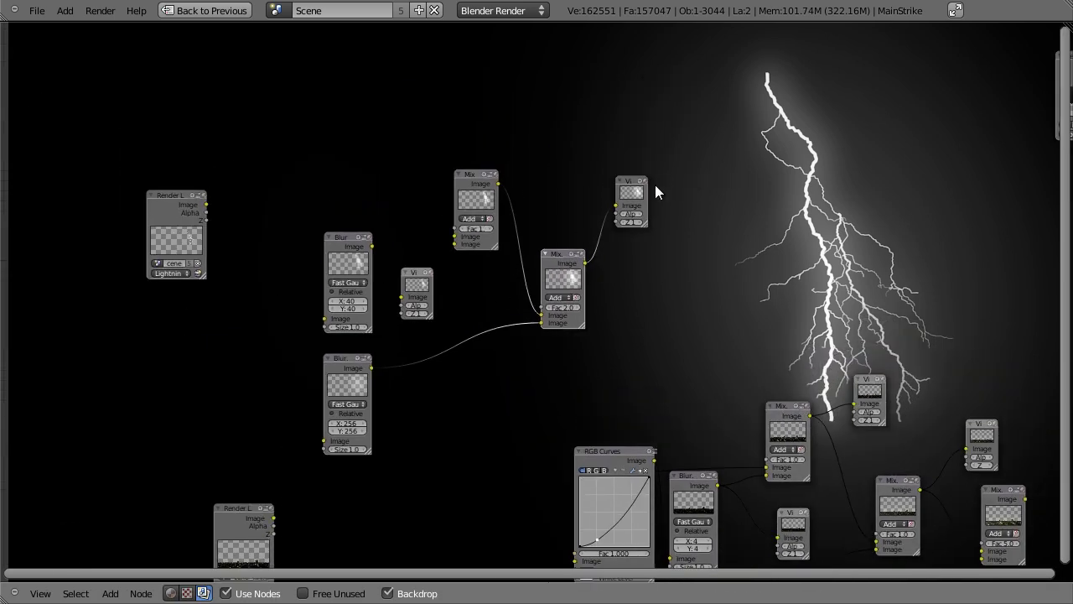
left_click_drag(631, 193, 795, 93)
middle_click_drag(604, 207, 572, 229)
Duplicate the original lightning Blur node straight above itself and connect the Lightning layer's image to the copy.
left_click(327, 287)
key("shift+d")
key("y")
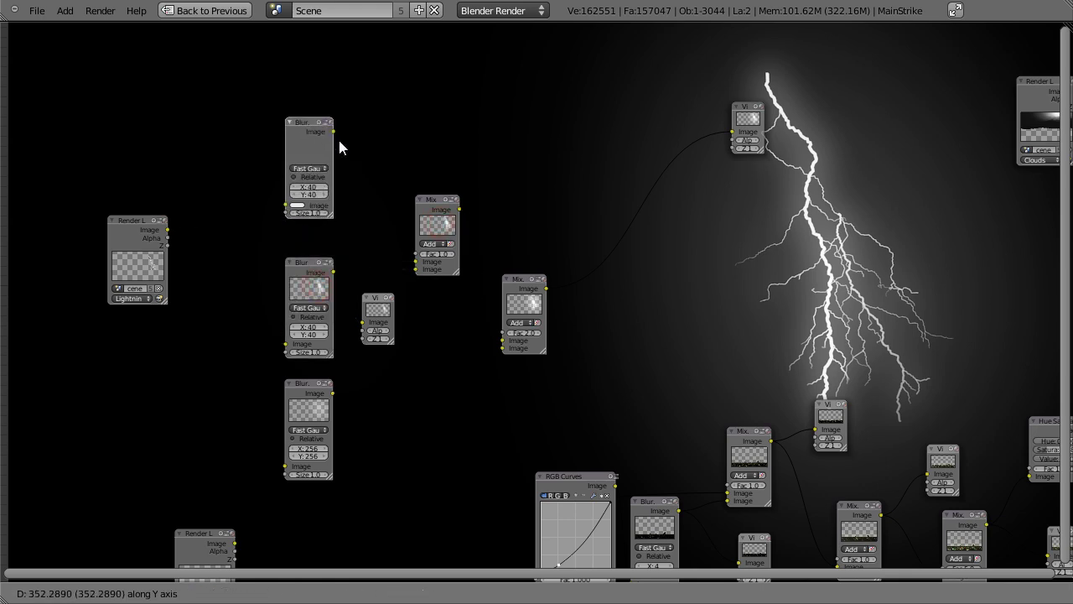
left_click(340, 148)
left_click_drag(168, 229, 286, 205)
left_click(314, 147)
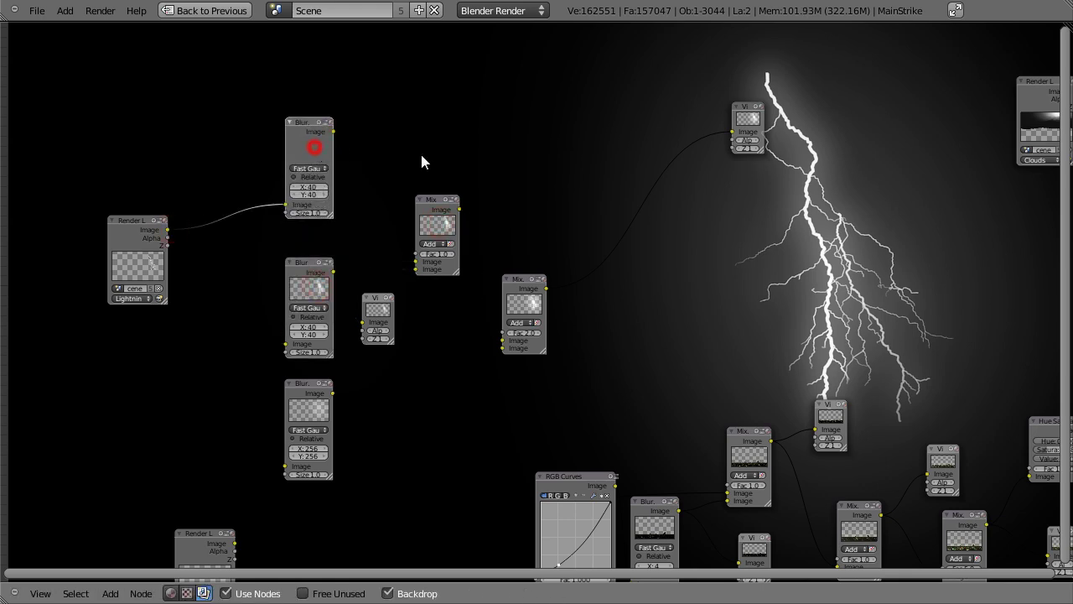
Insert a third Add Mix node, with the new Blur in its first input, the second Mix in its second, and its output in the Viewer.
scroll(397, 153, "up", 2)
middle_click_drag(422, 179, 395, 284)
left_click(747, 237)
left_click_drag(564, 374, 615, 322)
left_click_drag(224, 124, 615, 310)
left_click_drag(645, 249, 860, 124)
Set the uppermost Blur node's X and Y values to 3.
scroll(676, 179, "up", 3)
middle_click_drag(676, 180, 820, 263)
left_click_drag(240, 239, 226, 236)
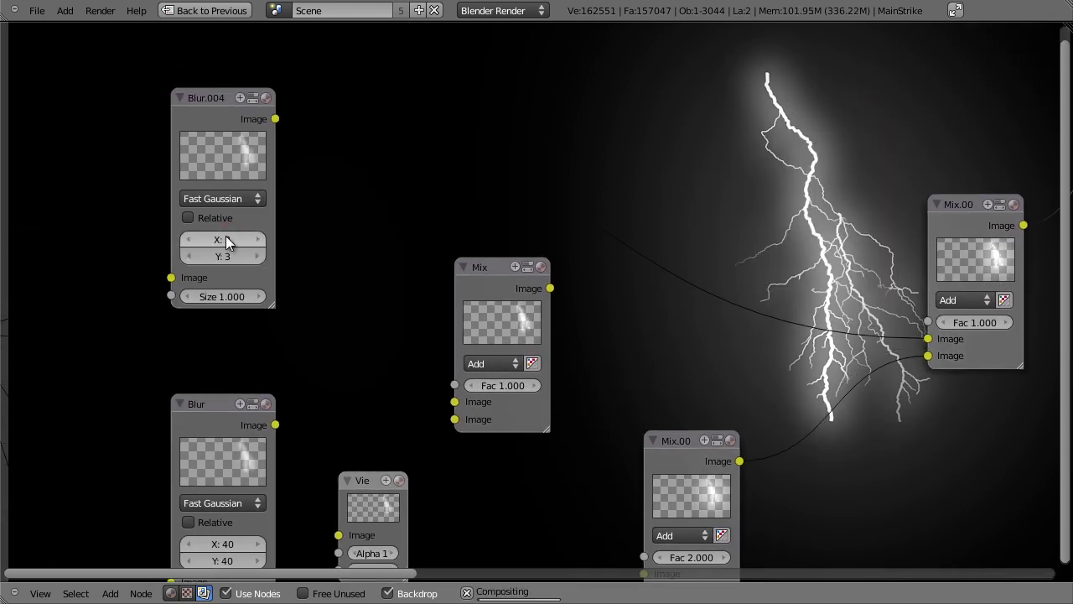
middle_click_drag(876, 283, 800, 358)
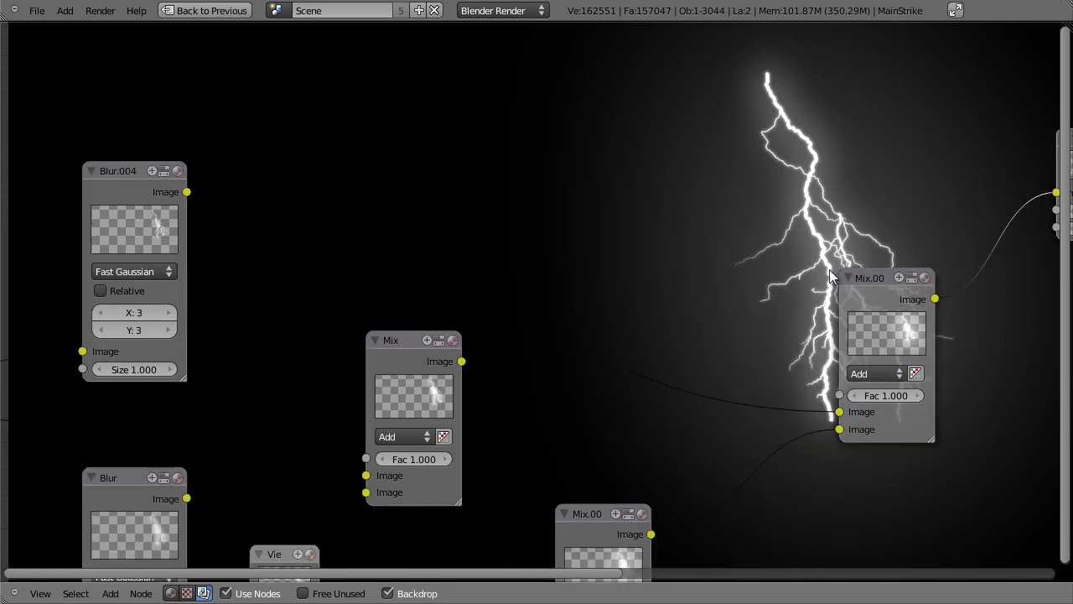
scroll(834, 268, "up", 1)
middle_click_drag(809, 244, 824, 298)
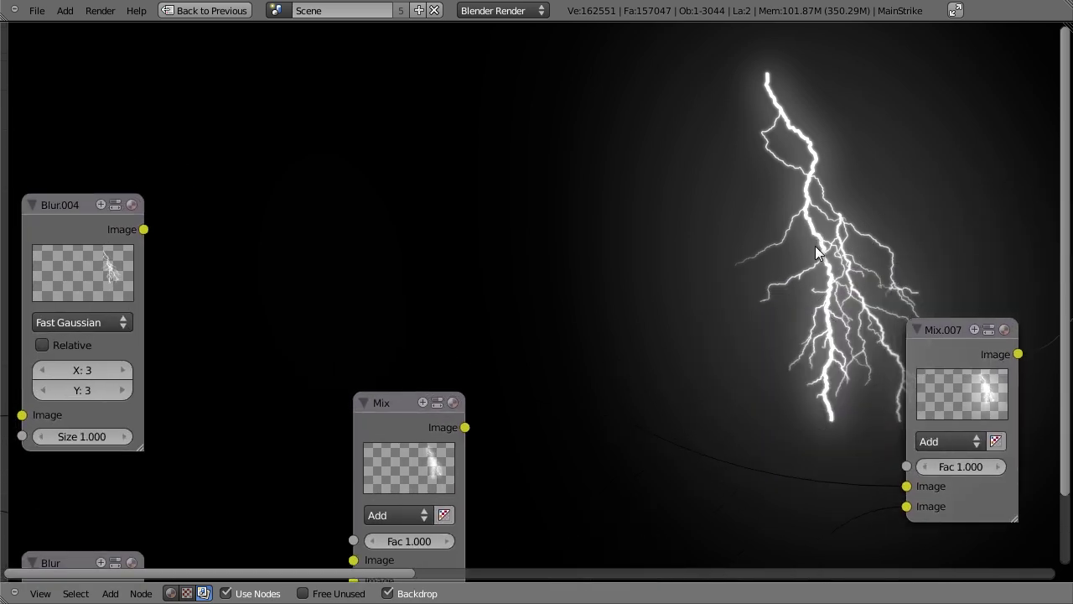
Connect the third lightning Mix node's output to the second image input of the Mix node following the Clouds render layer.
middle_click_drag(752, 336, 671, 258)
scroll(805, 369, "down", 3)
scroll(796, 384, "down", 1)
middle_click_drag(796, 318, 596, 229)
scroll(641, 266, "down", 4)
middle_click_drag(670, 290, 551, 345)
left_click(340, 228)
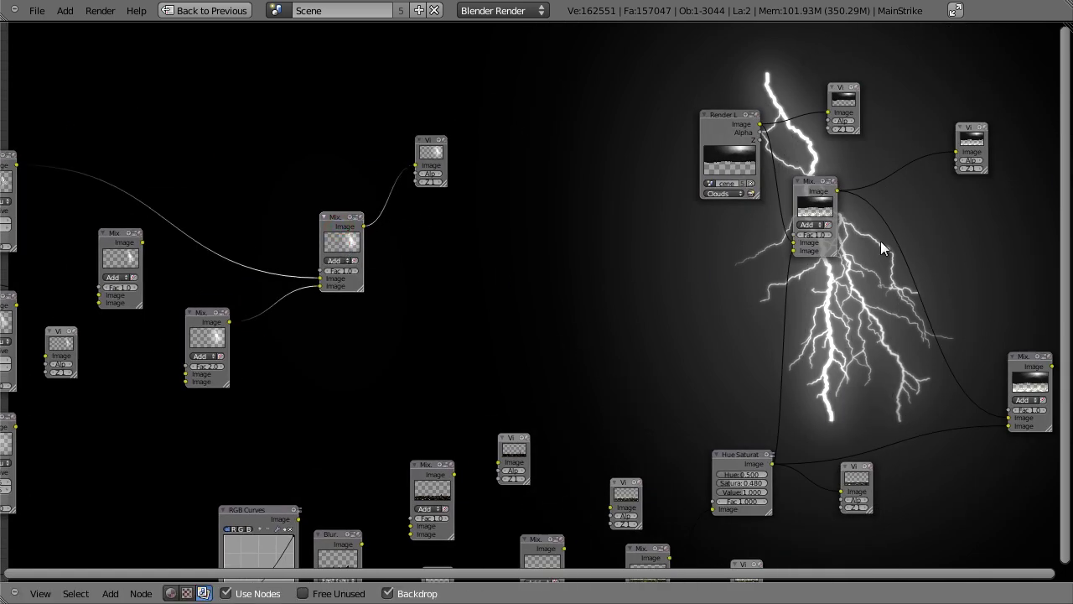
middle_click_drag(710, 287, 612, 246)
left_click(266, 185)
left_click_drag(675, 216, 696, 205)
Display the full composite through the Viewer after the Color Balance node and examine the lightning in the render result.
middle_click_drag(786, 219, 165, 168)
left_click(661, 250)
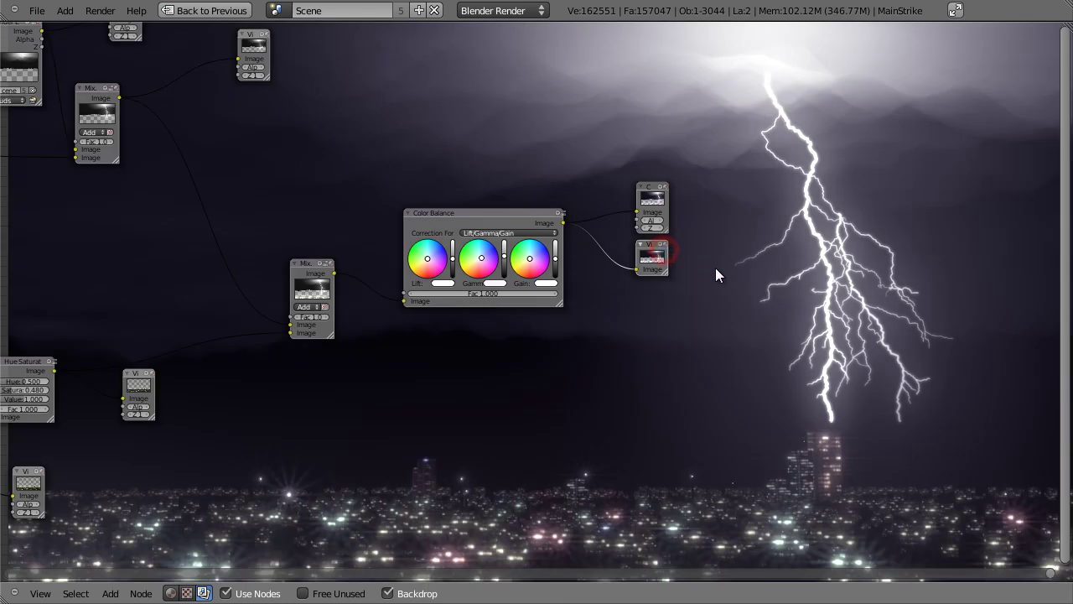
middle_click_drag(698, 259, 685, 268)
key("F11")
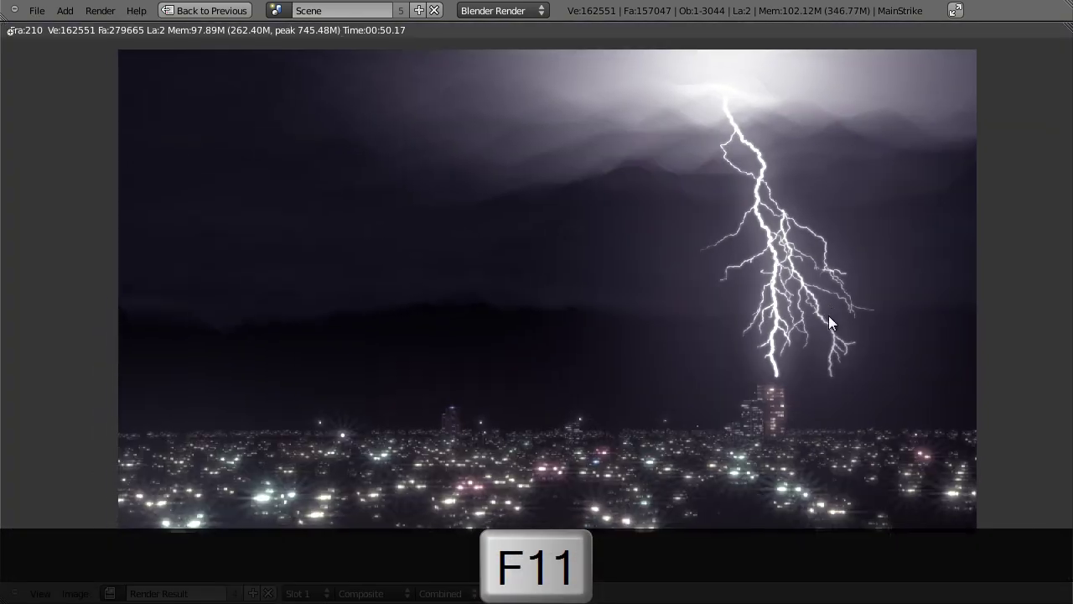
scroll(828, 315, "up", 1)
scroll(800, 327, "down", 1)
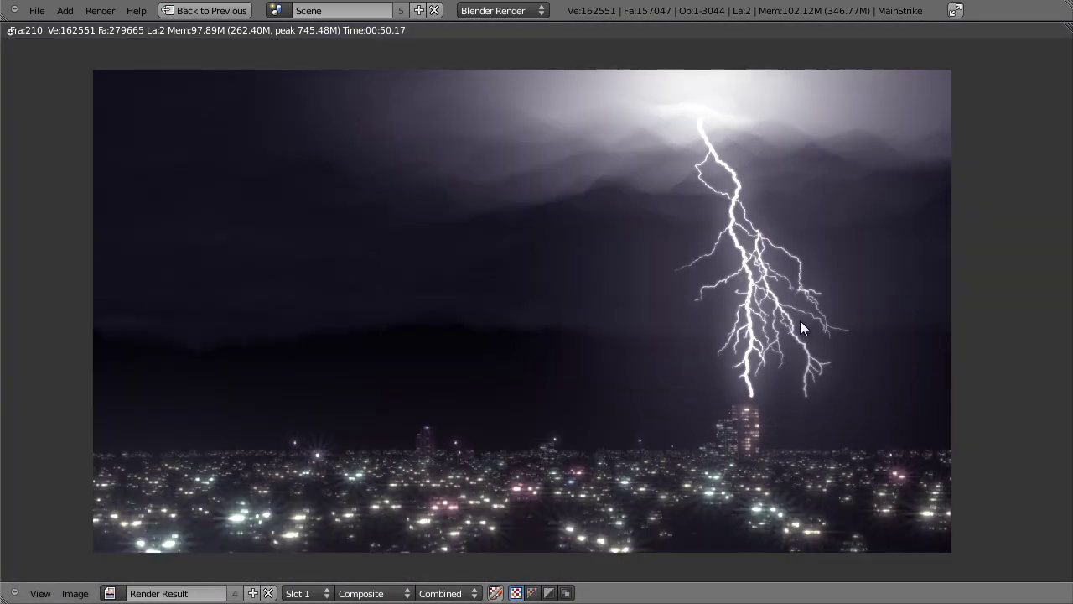
scroll(813, 308, "up", 1)
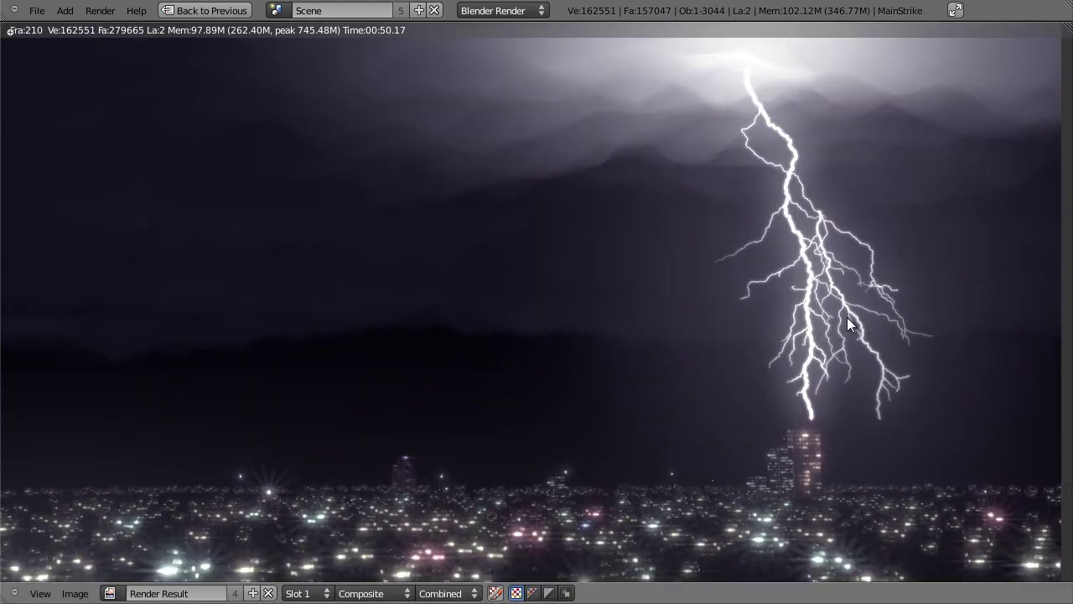
middle_click_drag(842, 319, 868, 343)
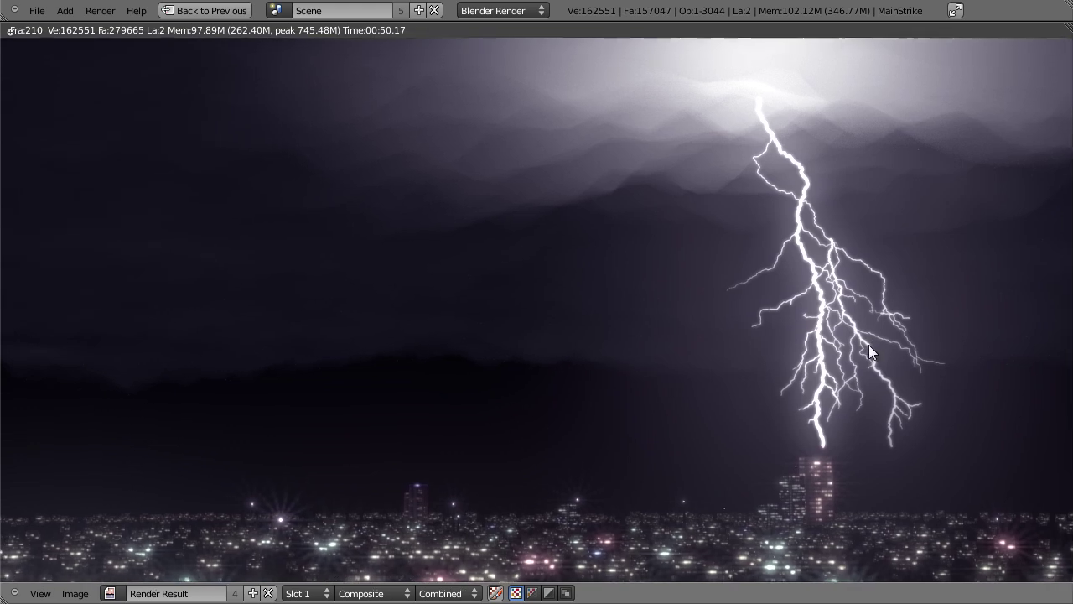